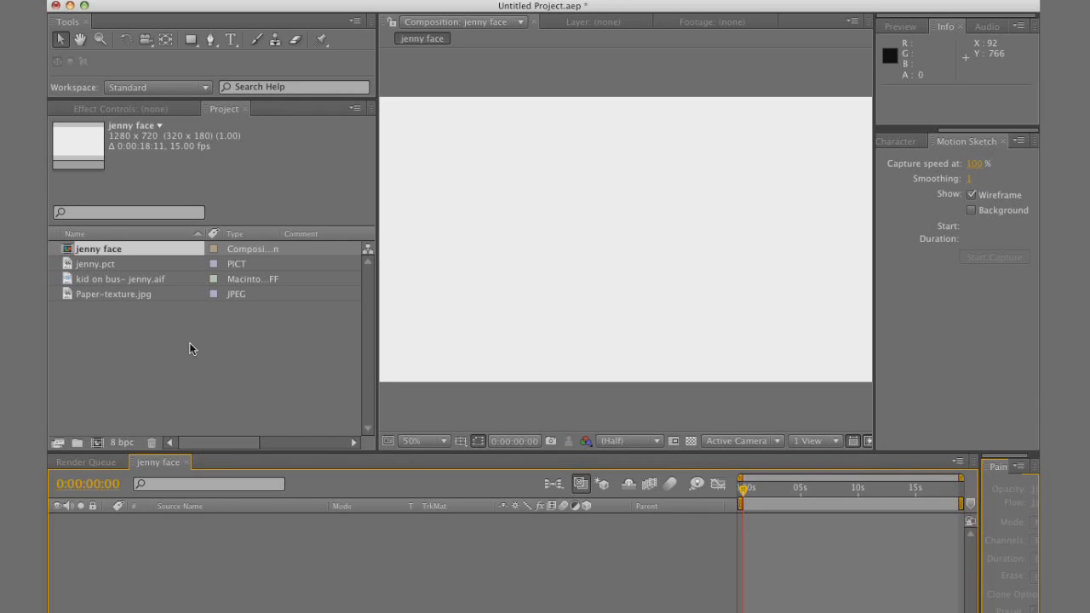
Add kid on bus- jenny.aif, jenny.pct and Paper-texture.jpg to the composition, with the photo above the paper and the audio beneath both
click(109, 281)
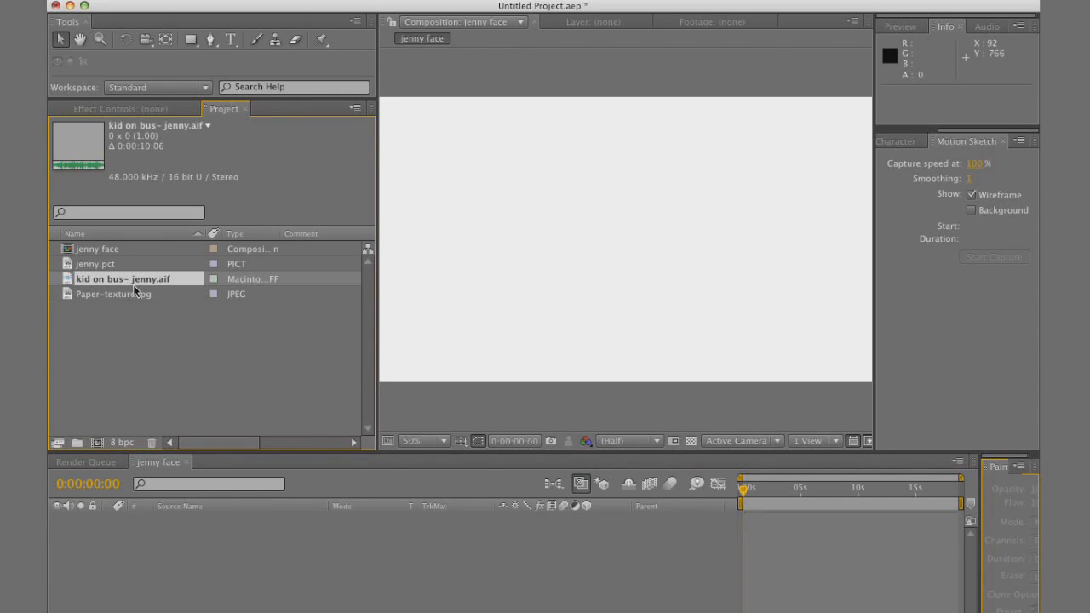
drag(132, 282, 177, 571)
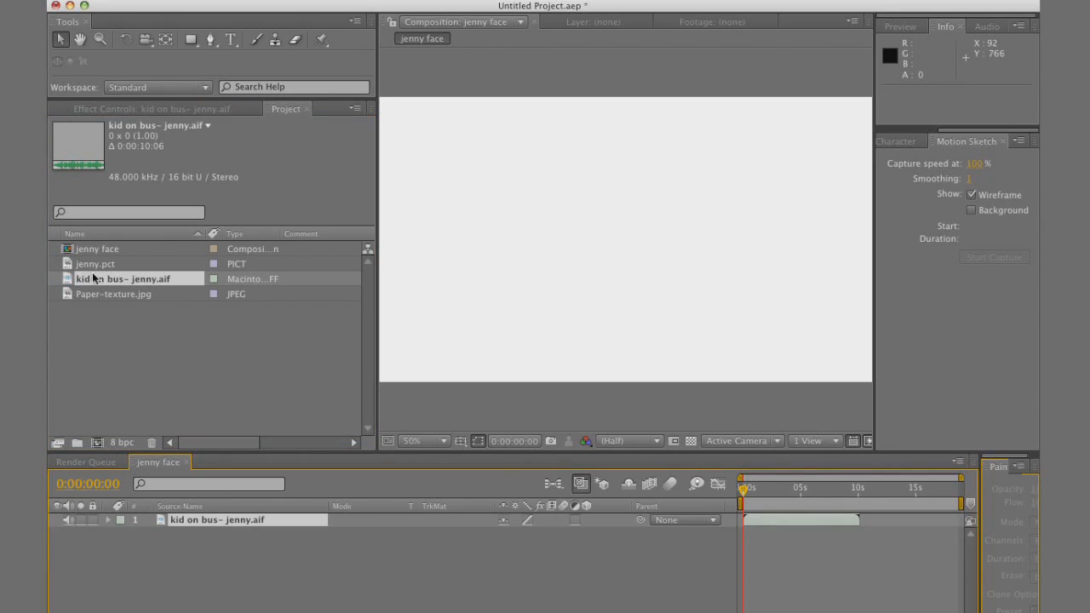
drag(98, 269, 239, 520)
drag(122, 297, 230, 533)
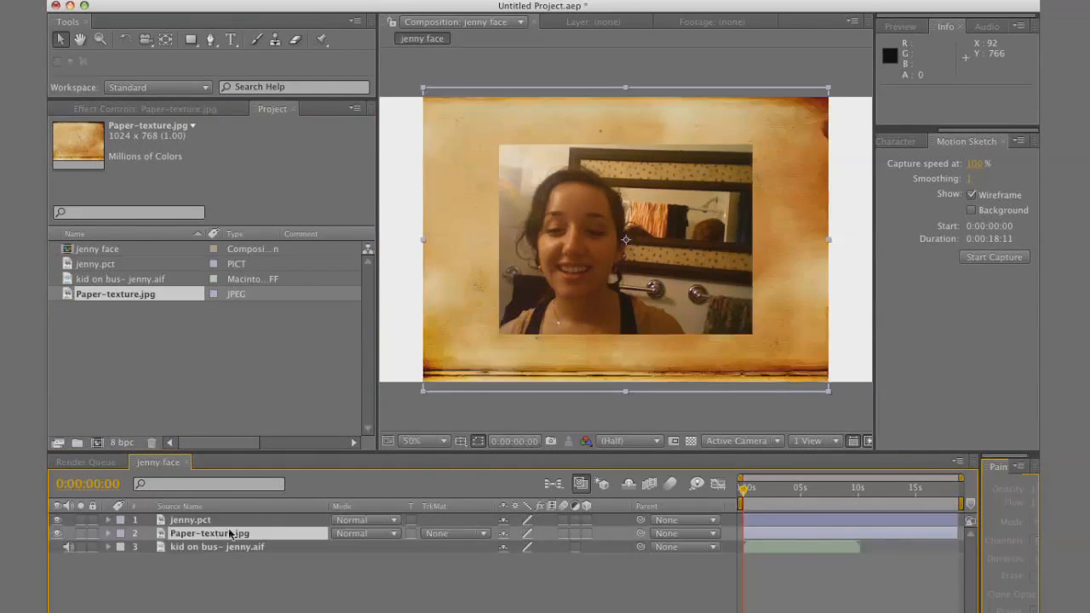
Scale the jenny.pct layer to 183% with the face centred in the frame, and display the title/action safe guides
click(191, 520)
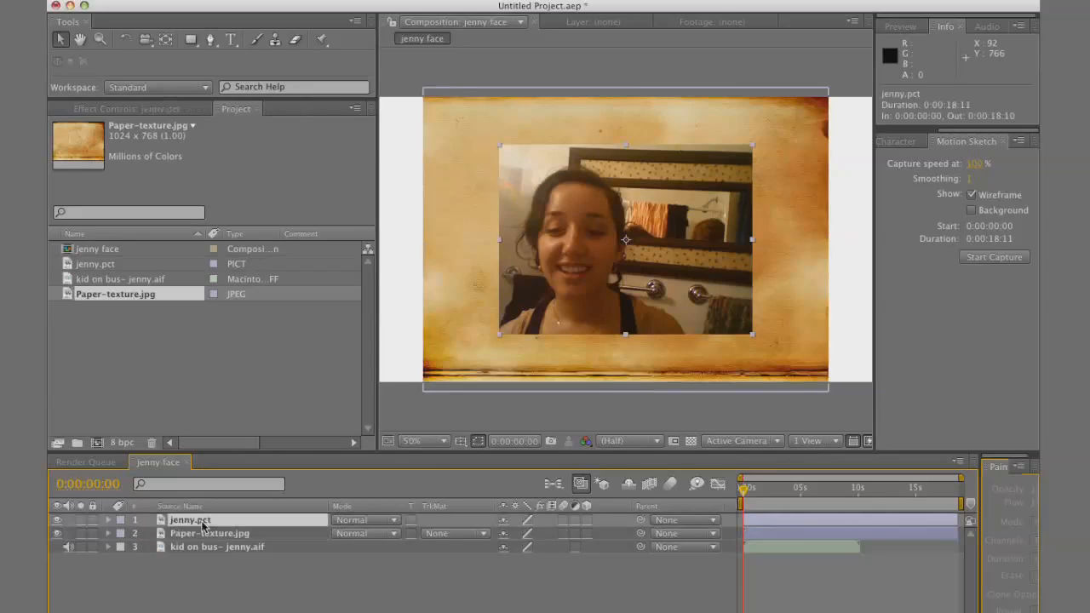
key(s)
drag(532, 540, 604, 541)
drag(542, 266, 636, 287)
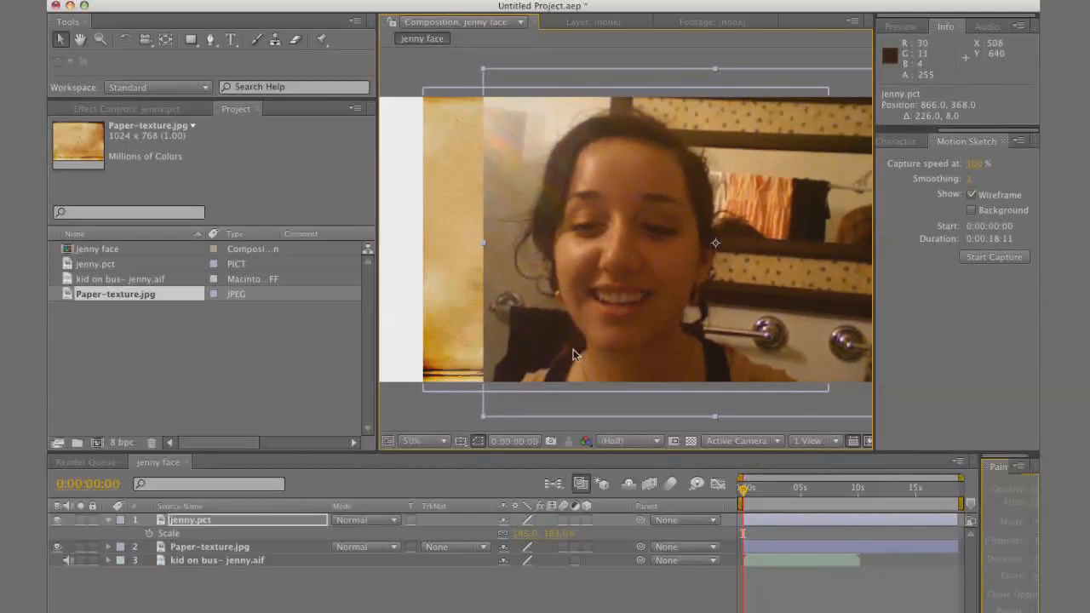
click(460, 441)
click(467, 460)
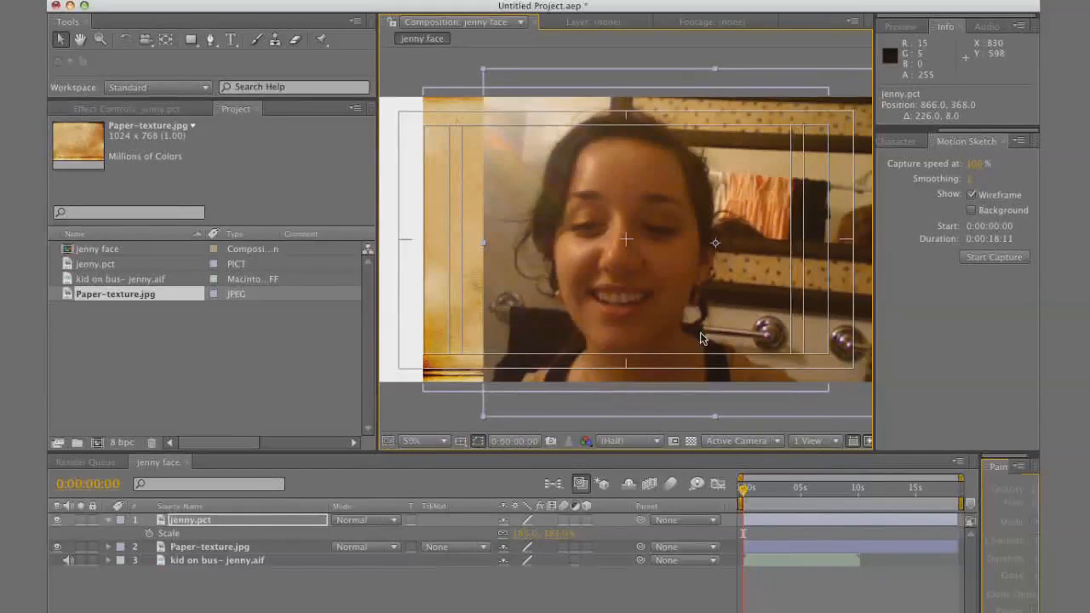
Rename the Paper-texture.jpg layer to "back of face"
click(219, 550)
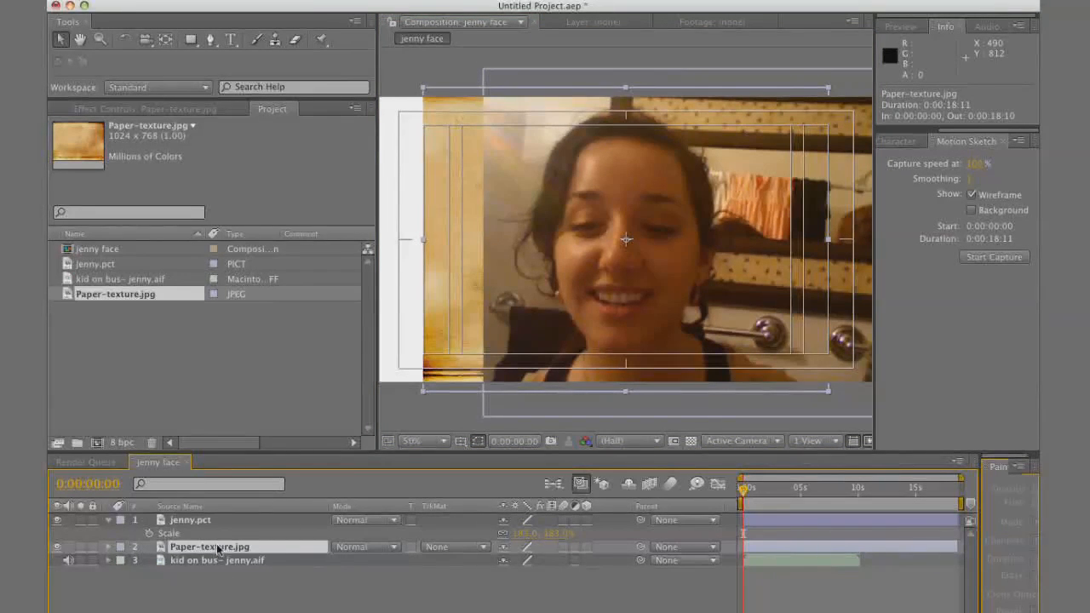
key(Return)
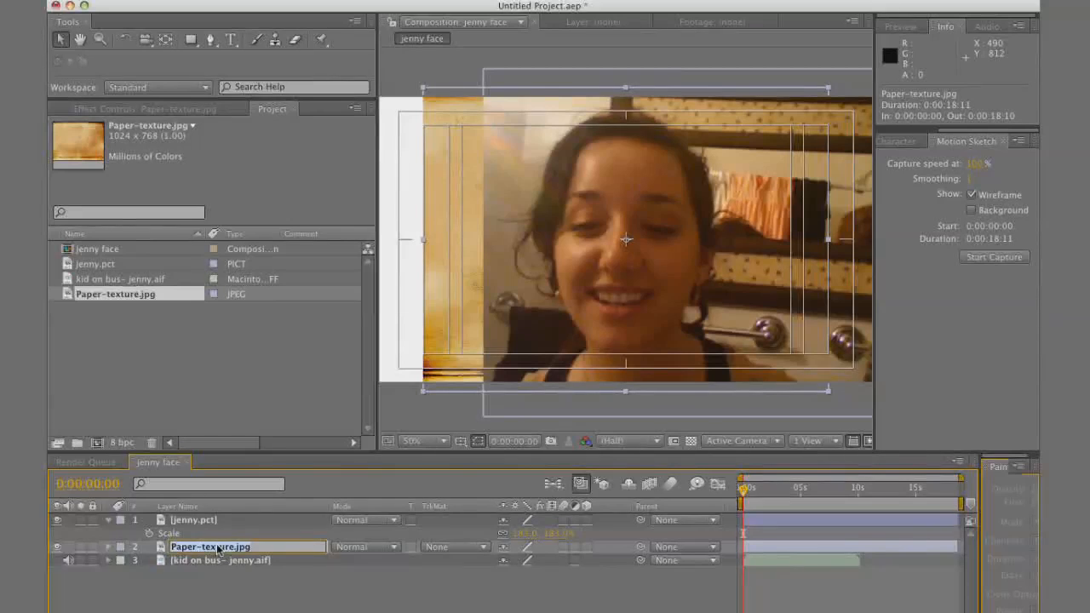
text(back of f)
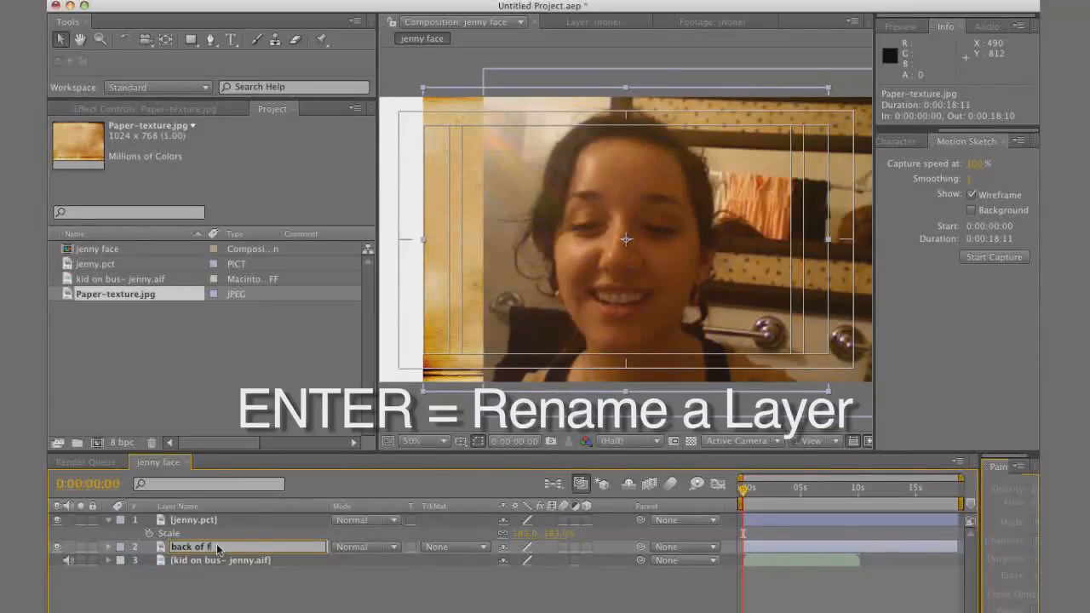
text(ace)
key(Return)
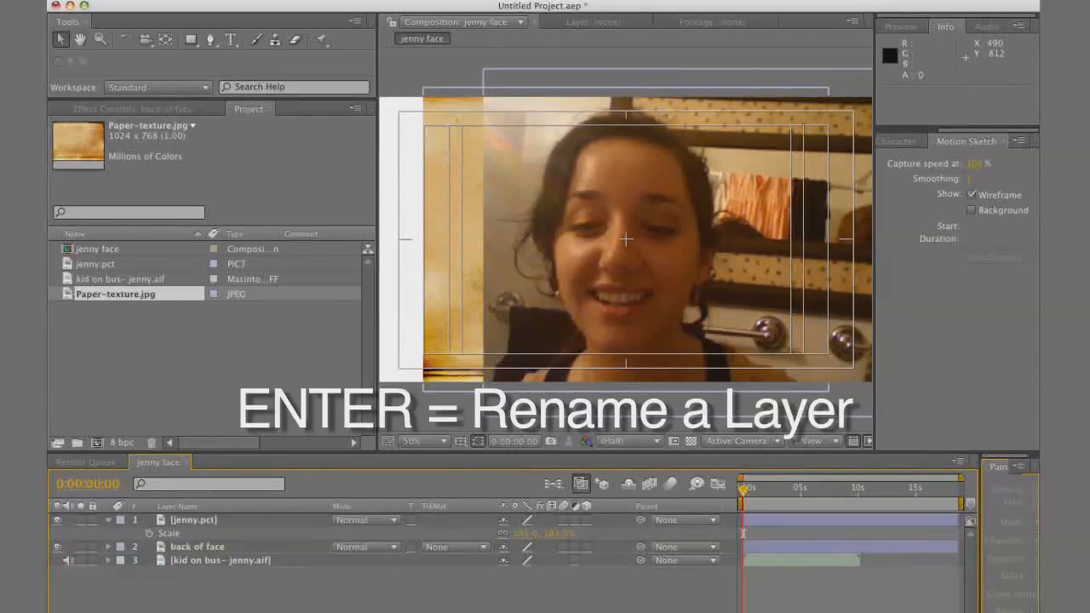
Draw a closed Pen tool mask on the back of face layer, tracing the face from chin to hairline and around
click(242, 552)
click(210, 40)
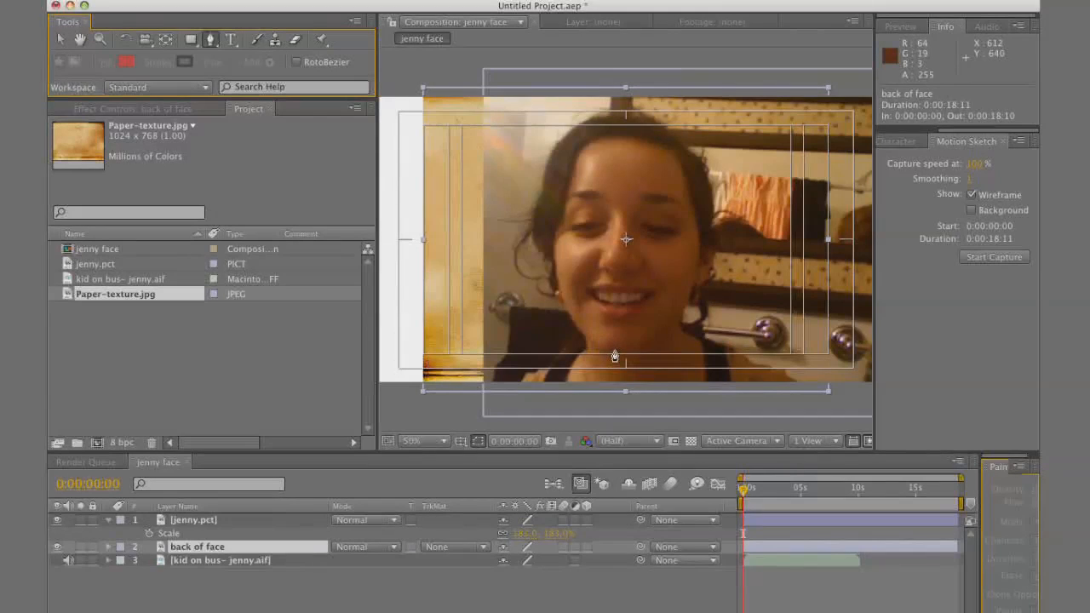
click(614, 349)
click(642, 341)
click(670, 322)
click(687, 302)
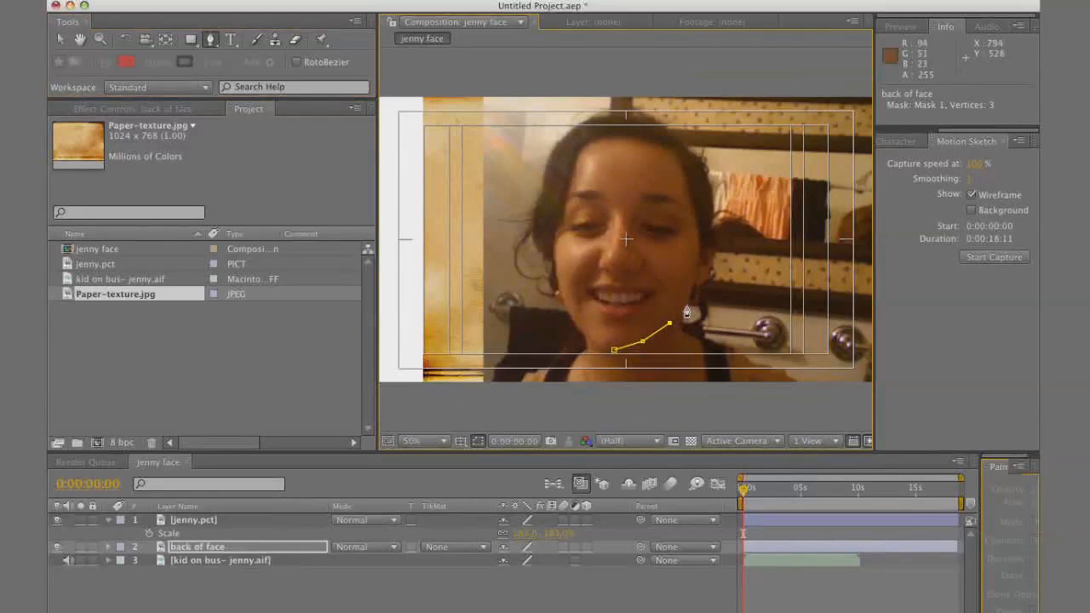
click(694, 271)
click(698, 235)
click(696, 207)
click(688, 162)
click(674, 147)
click(643, 132)
click(606, 131)
click(573, 149)
click(560, 196)
click(551, 228)
click(554, 260)
click(566, 308)
click(588, 340)
click(614, 349)
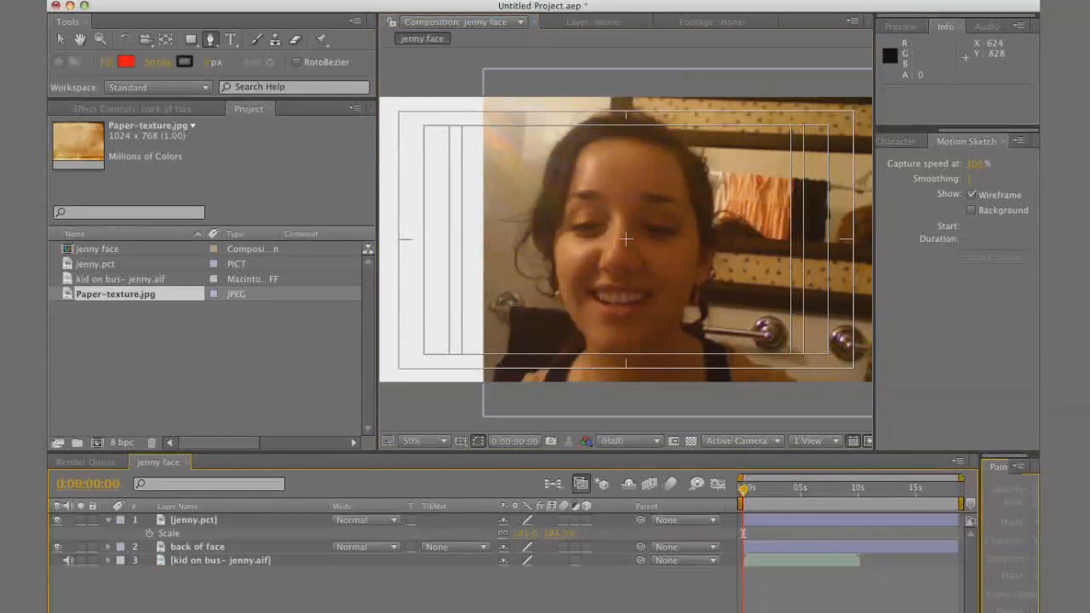
Add the expression wiggle(15,3) to the Position of the back of face layer
click(202, 549)
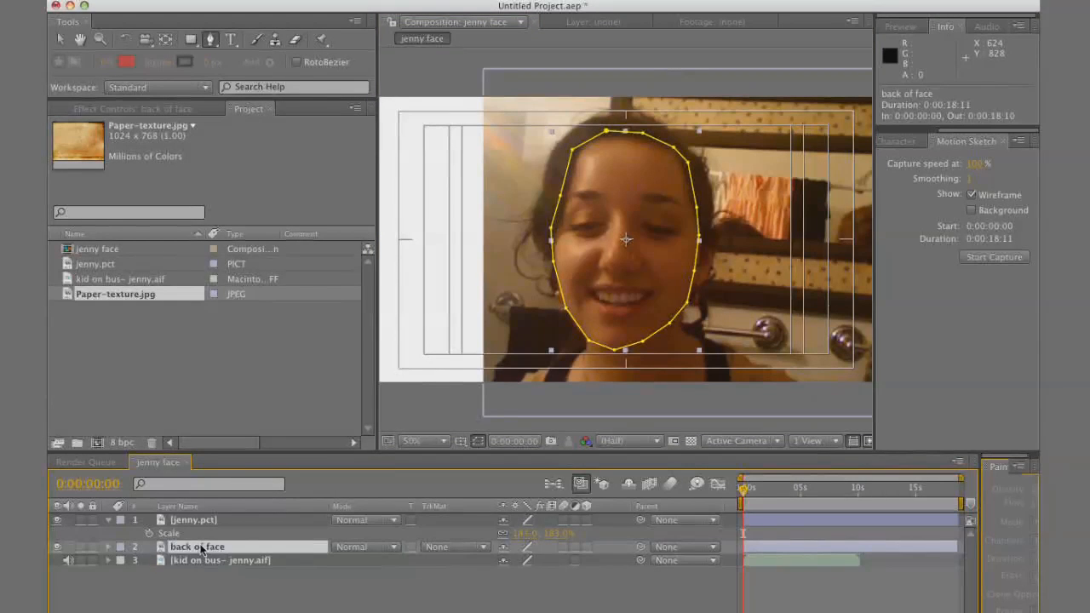
key(p)
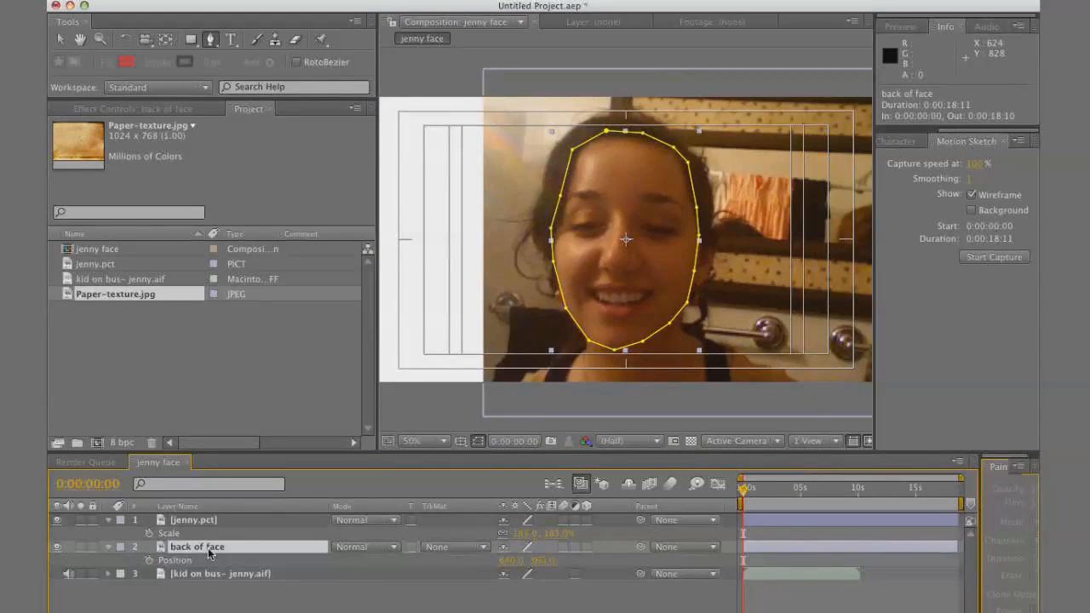
alt+click(149, 560)
text(wiggle(15,3)
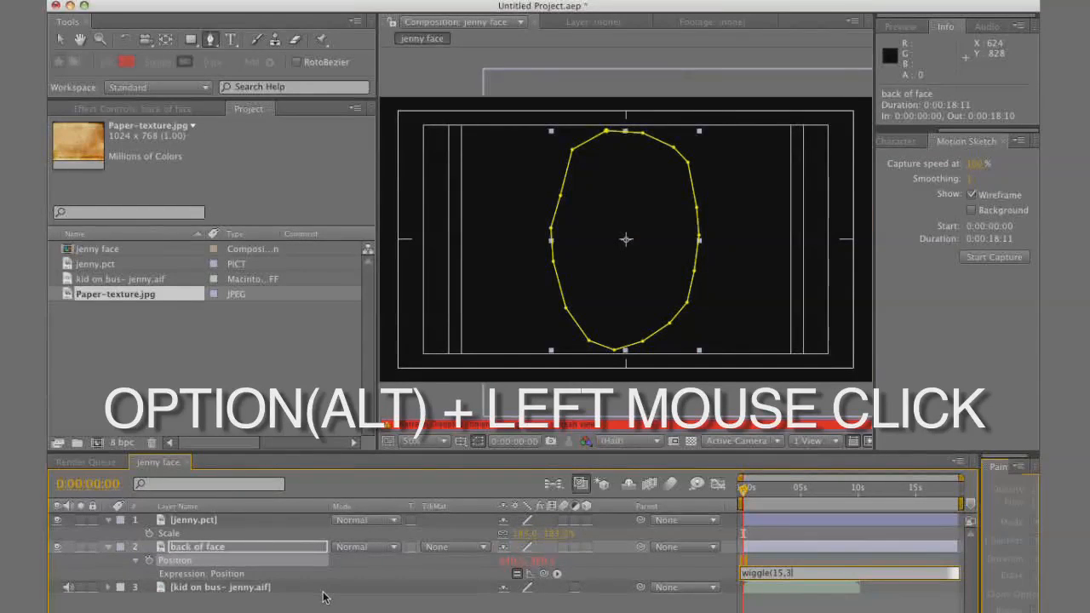
click(426, 576)
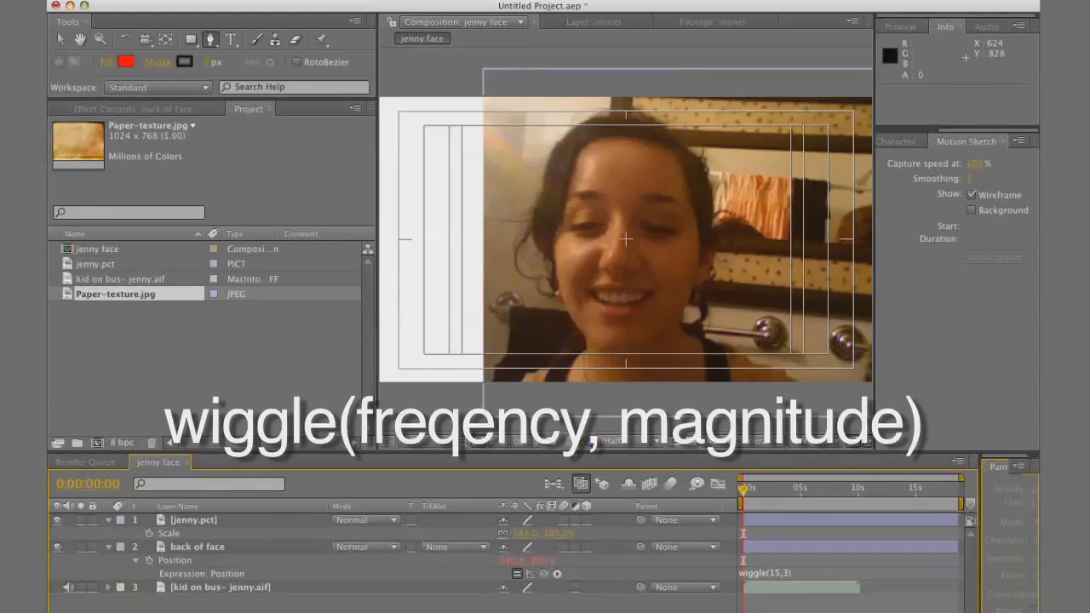
Apply the Brightness & Contrast effect to the back of face layer
click(272, 549)
click(426, 0)
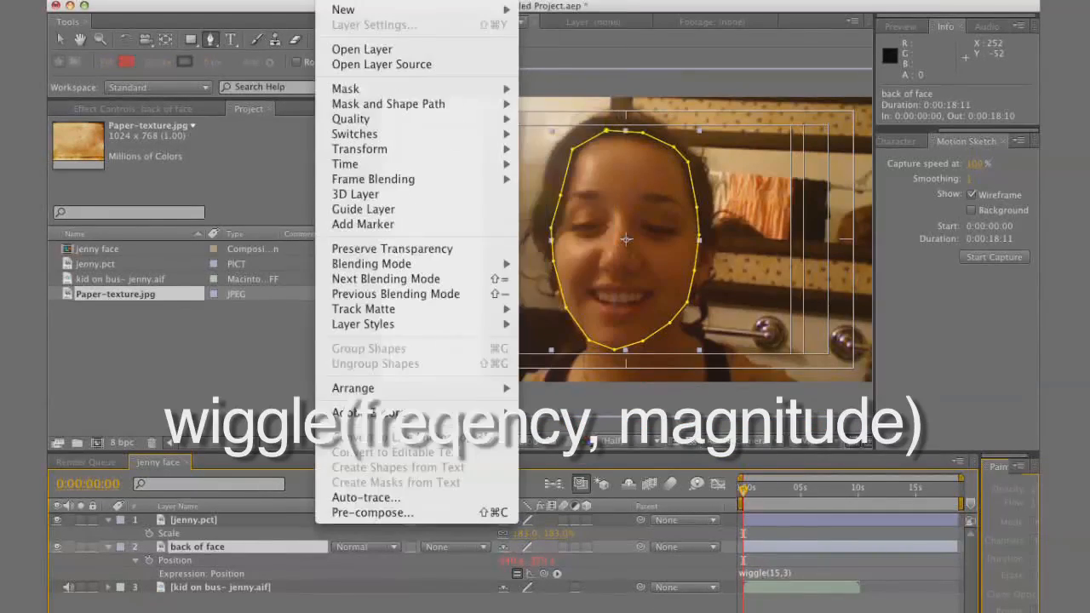
mouse_move(431, 125)
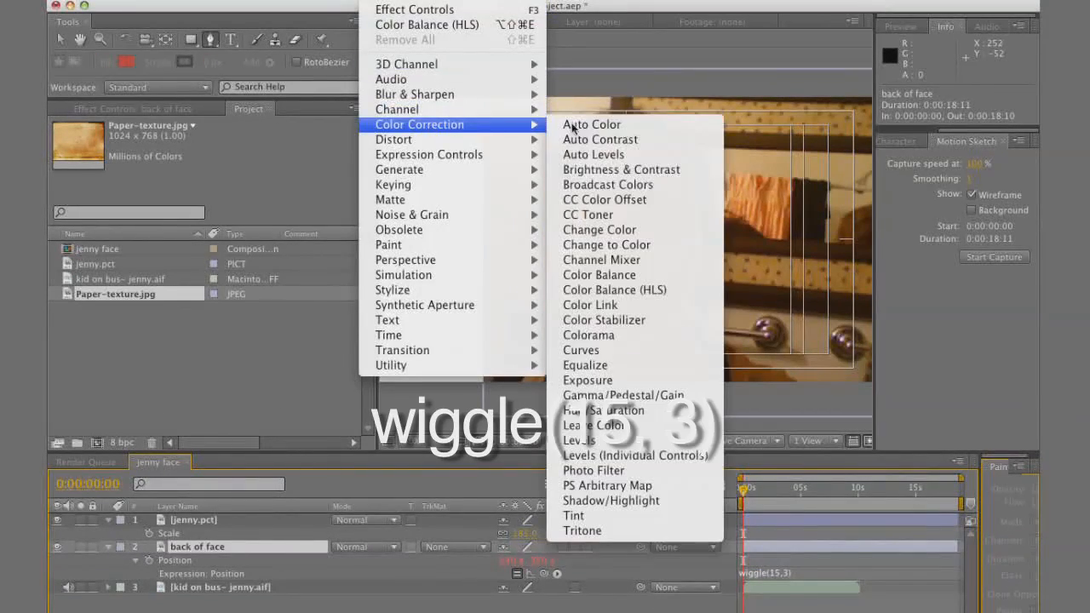
click(691, 170)
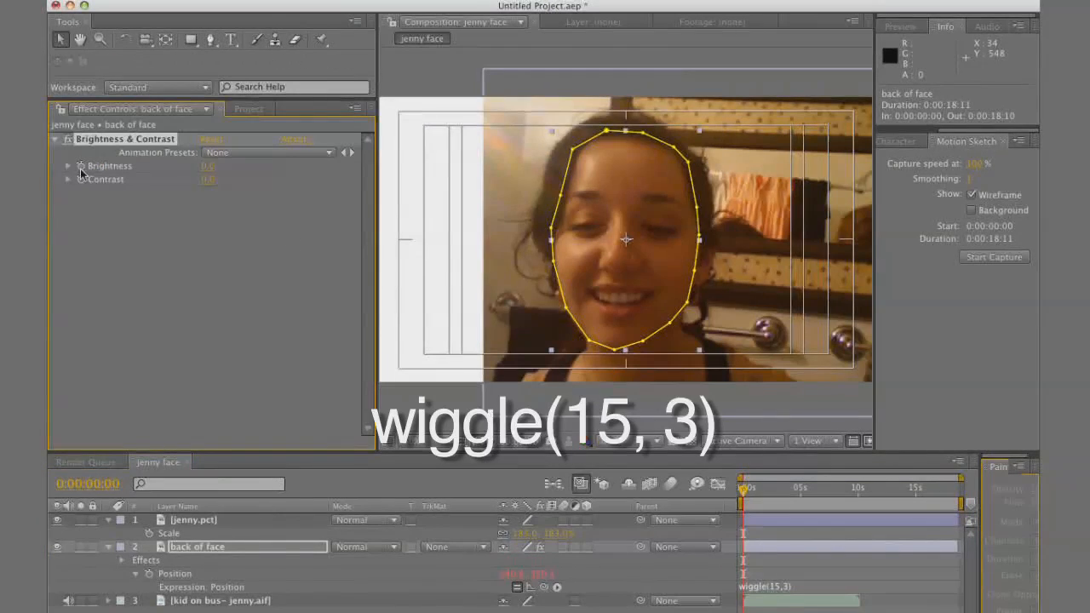
Add the expression wiggle(15,5) to the effect's Brightness and reuse it for Contrast
alt+click(81, 167)
text(wiggle(15,5)
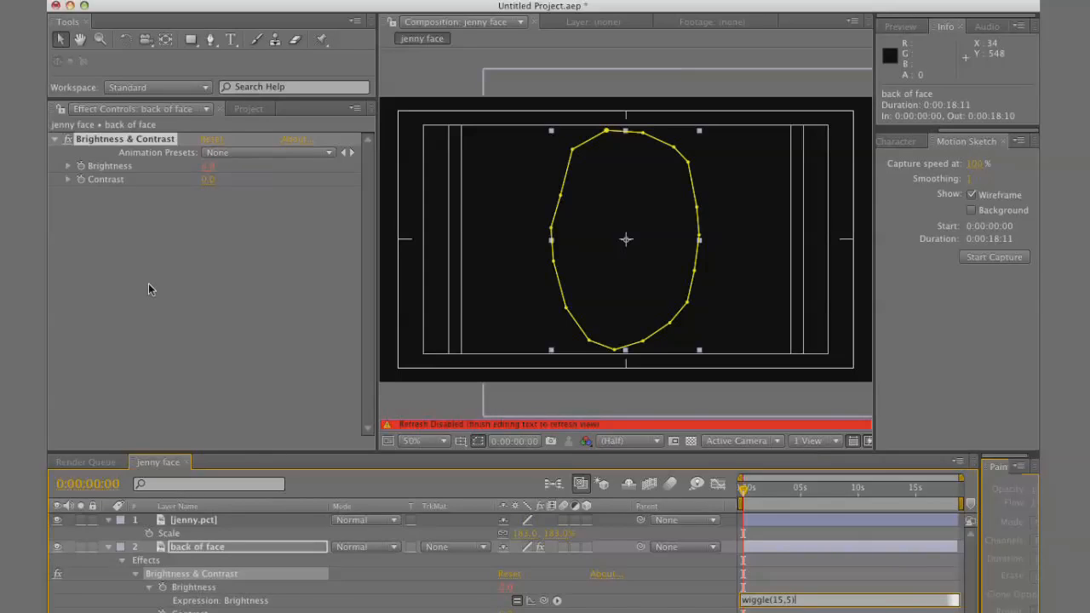
key(super+a)
key(KP_Enter)
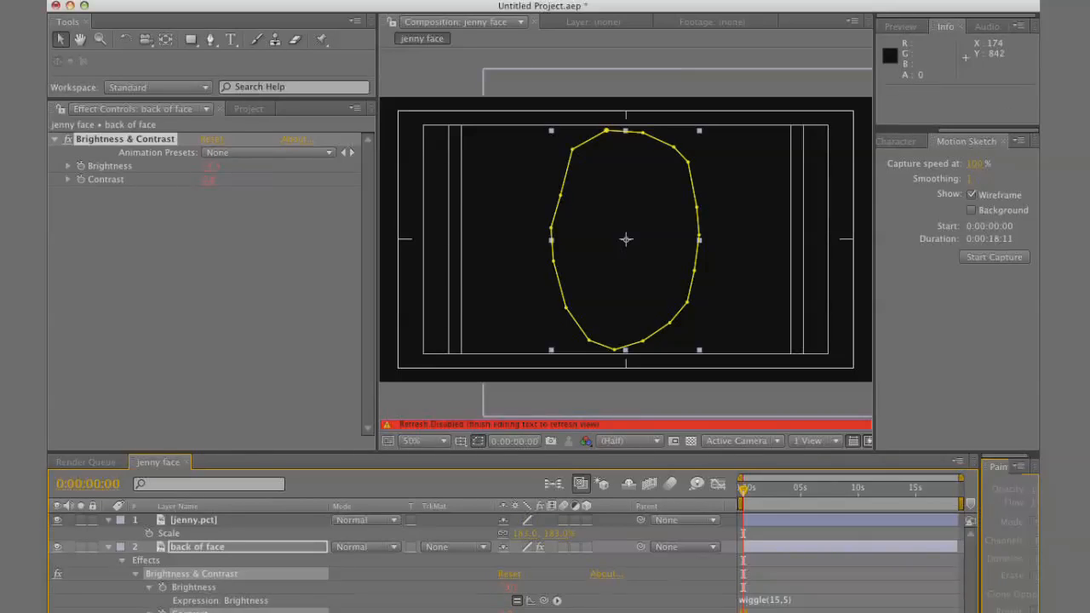
mouse_move(746, 509)
mouse_down()
mouse_move(823, 514)
mouse_move(734, 522)
mouse_up()
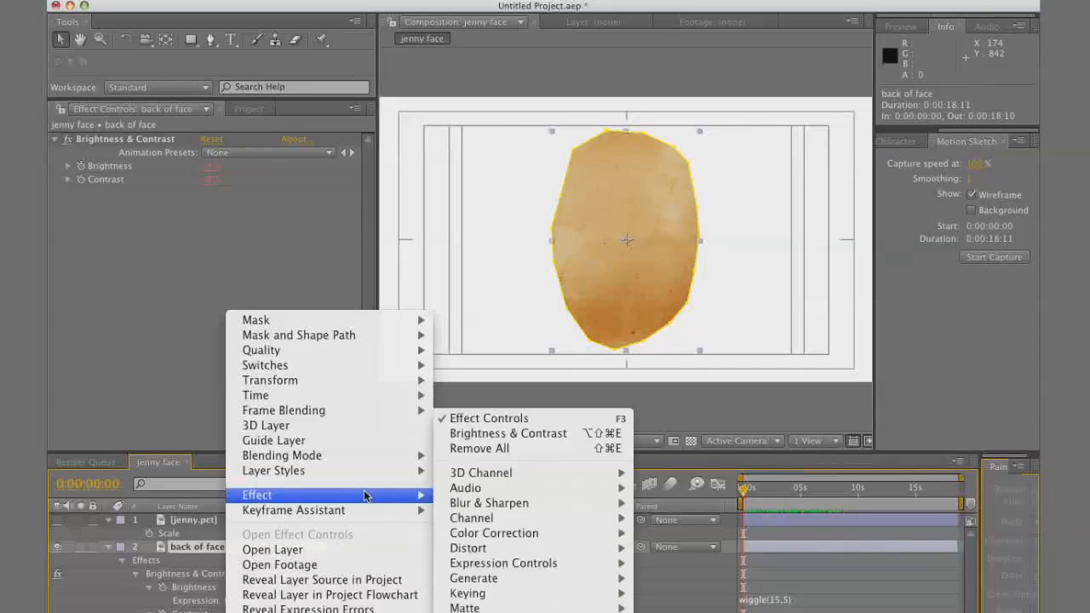
Add a Drop Shadow layer style to the back of face layer
mouse_move(375, 474)
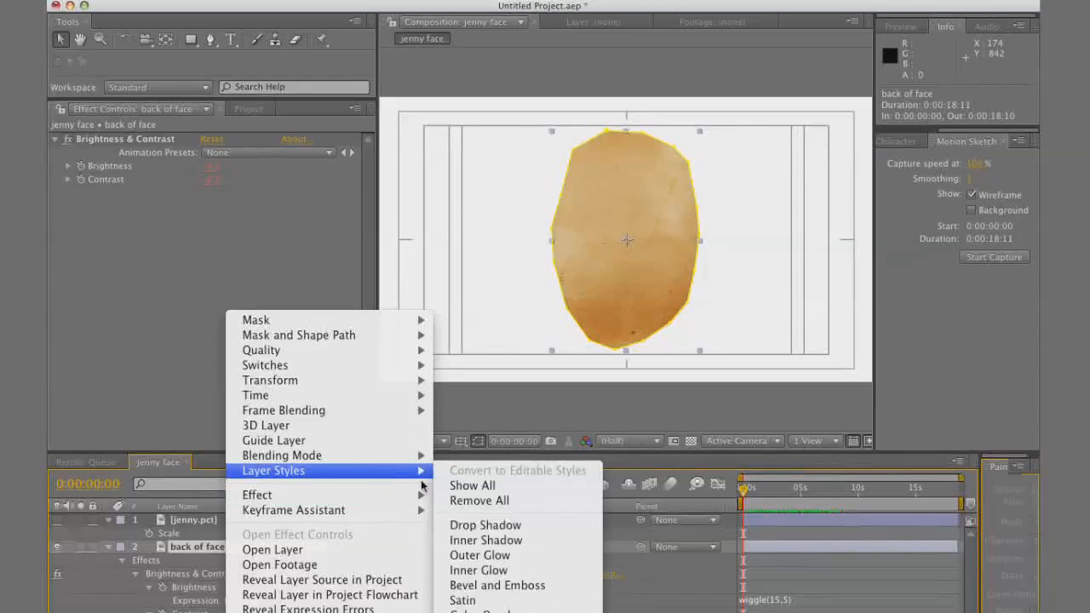
click(475, 526)
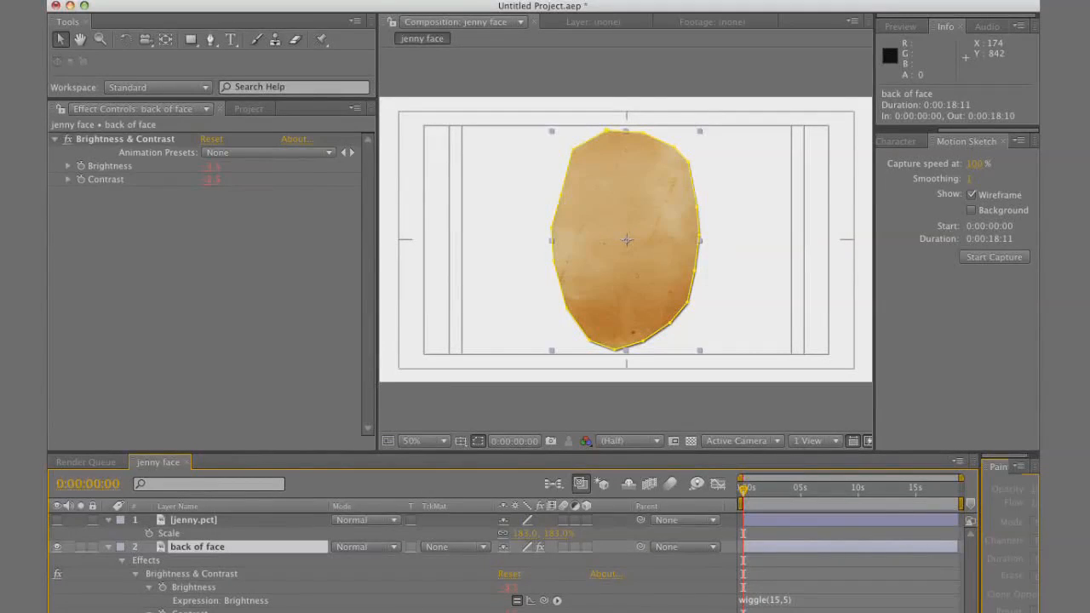
scroll(511, 563, down, 2)
scroll(511, 562, down, 1)
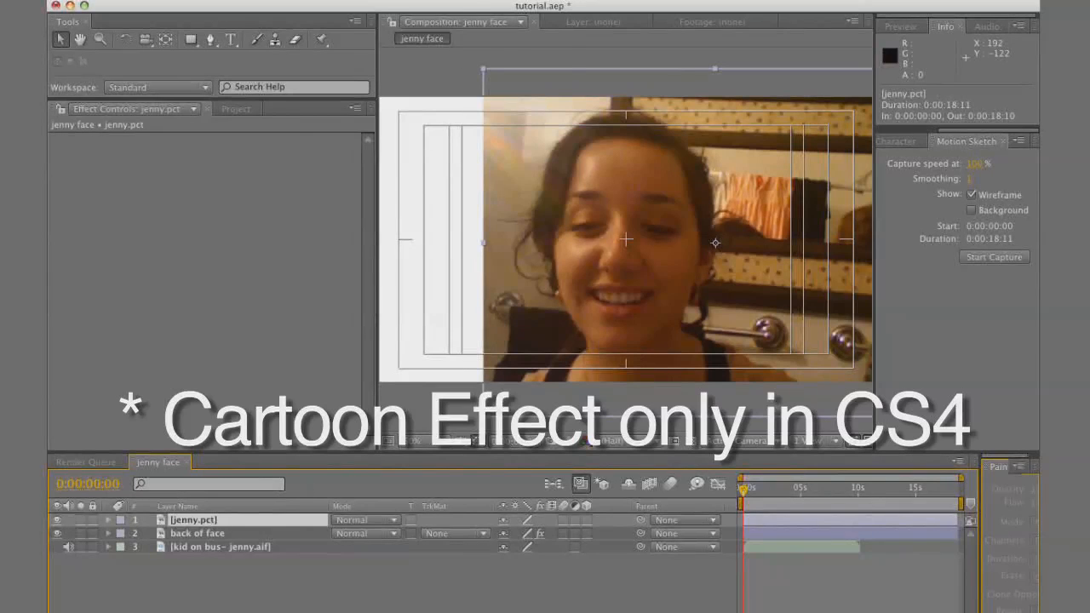
Apply the Cartoon effect to the jenny.pct layer with edge Threshold 1.00 and Shading Smoothness about 67
click(379, 0)
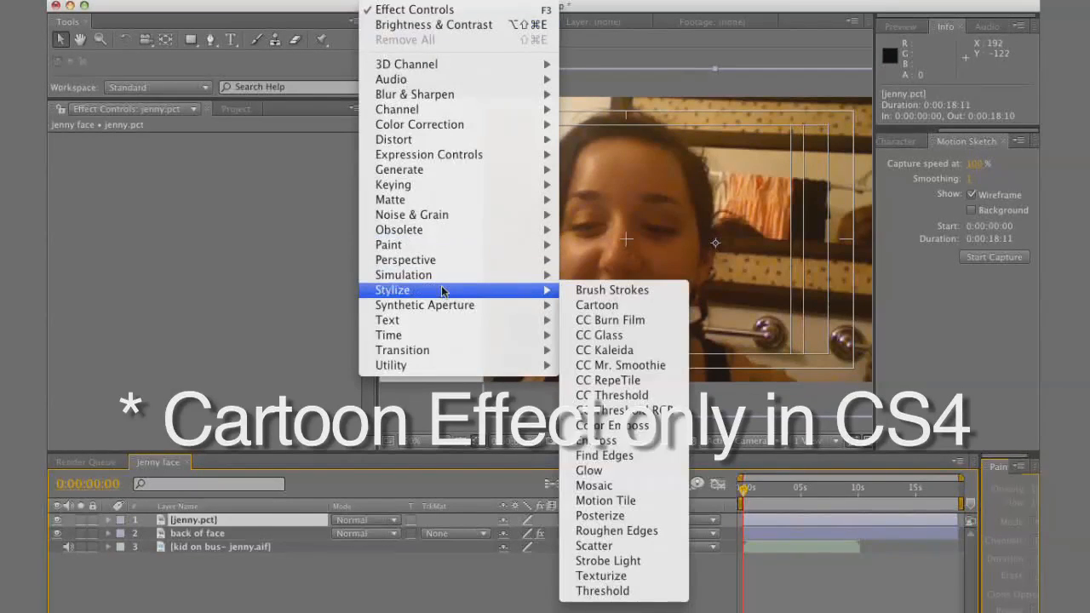
mouse_move(561, 312)
mouse_move(511, 294)
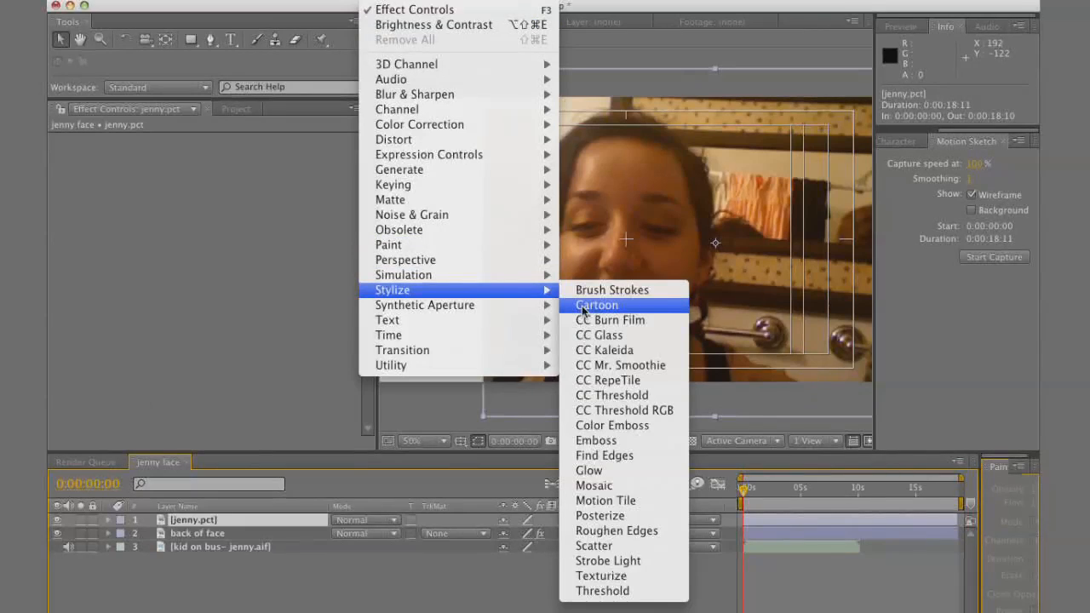
click(582, 309)
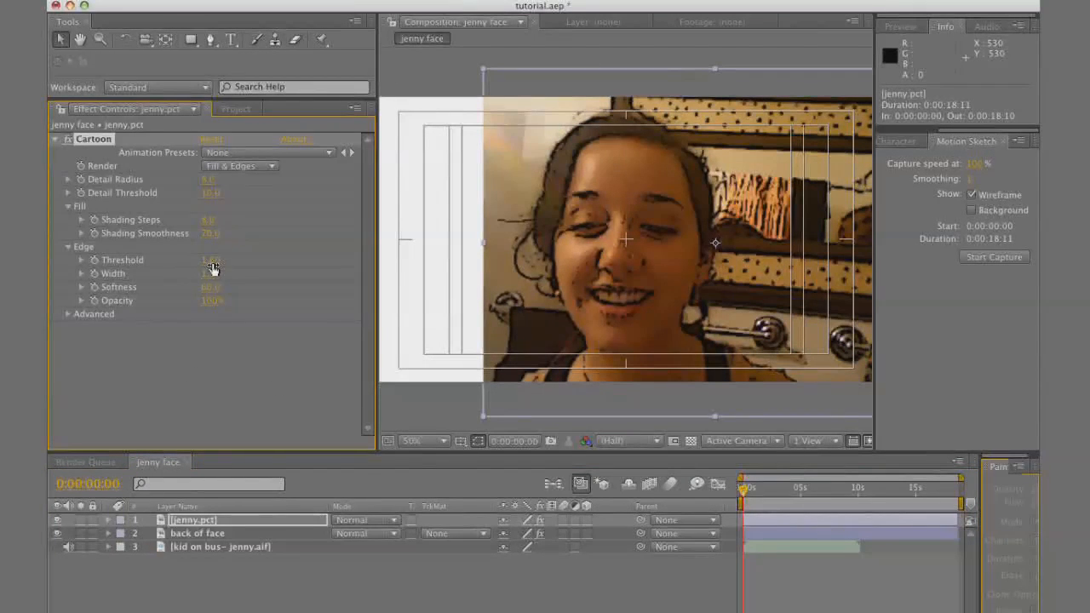
drag(213, 270, 64, 271)
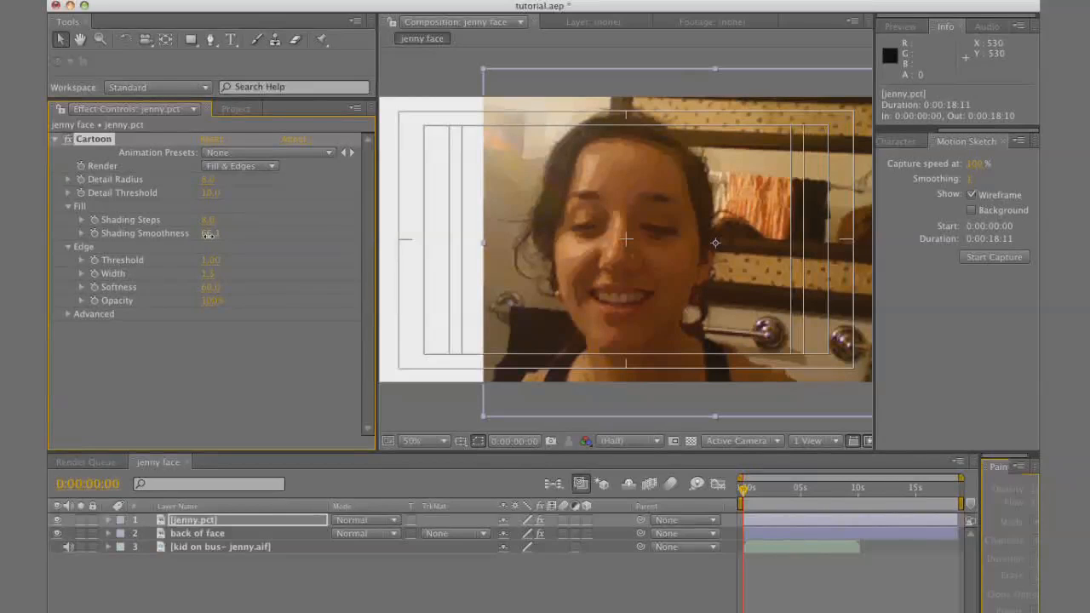
drag(198, 236, 201, 238)
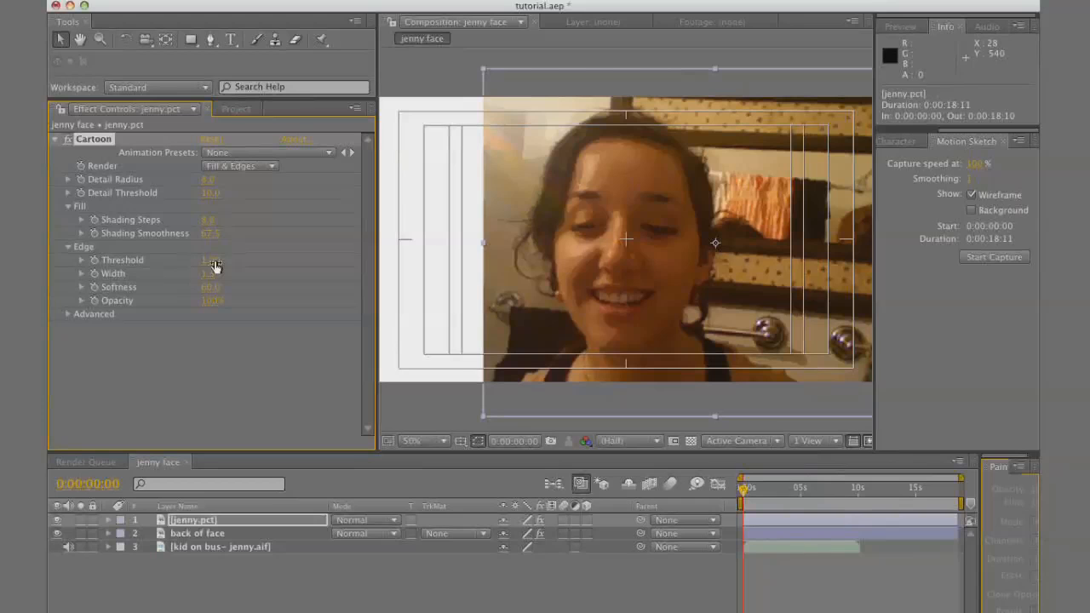
Apply Brightness & Contrast to the jenny.pct layer and raise its Contrast to about 26
click(411, 0)
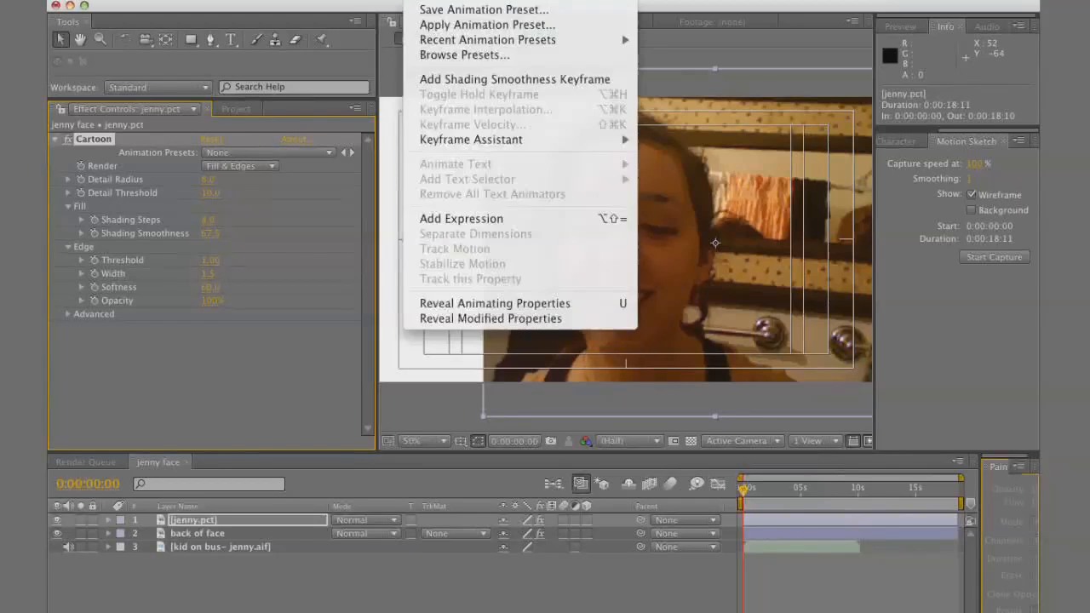
mouse_move(385, 1)
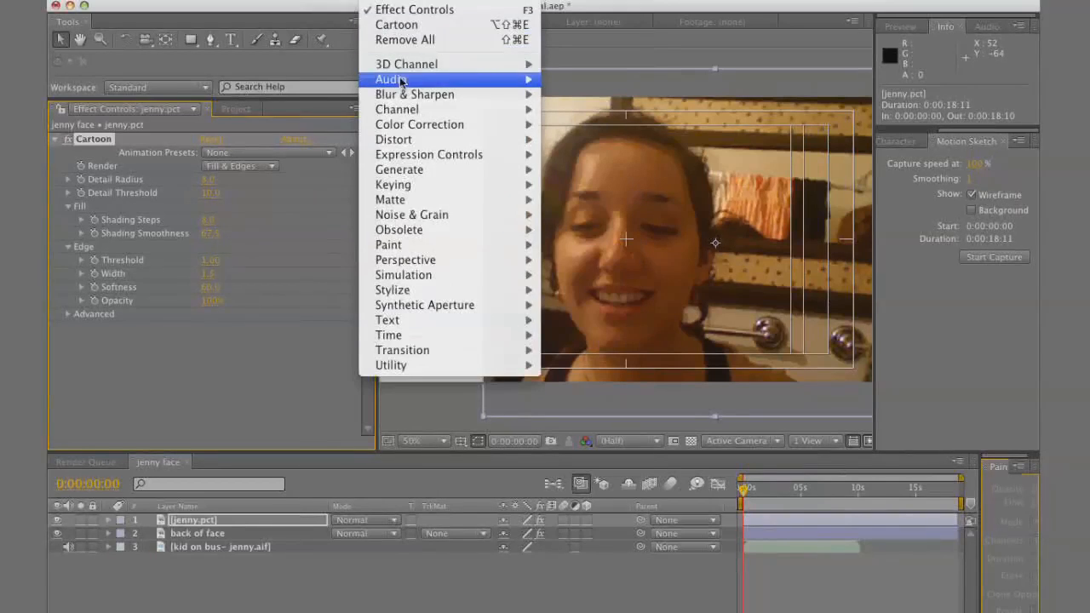
mouse_move(486, 127)
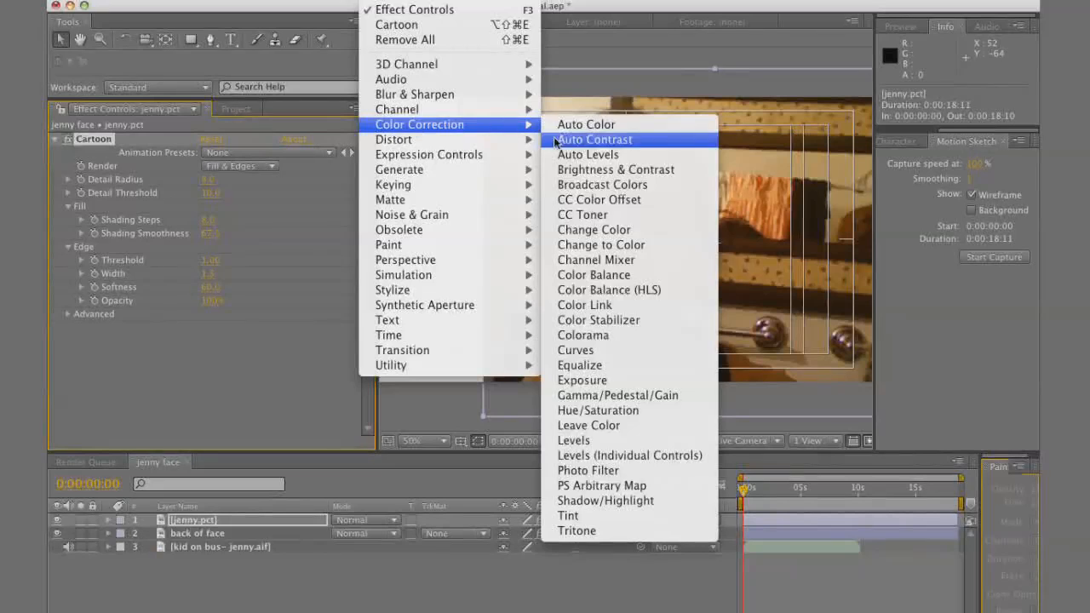
click(613, 170)
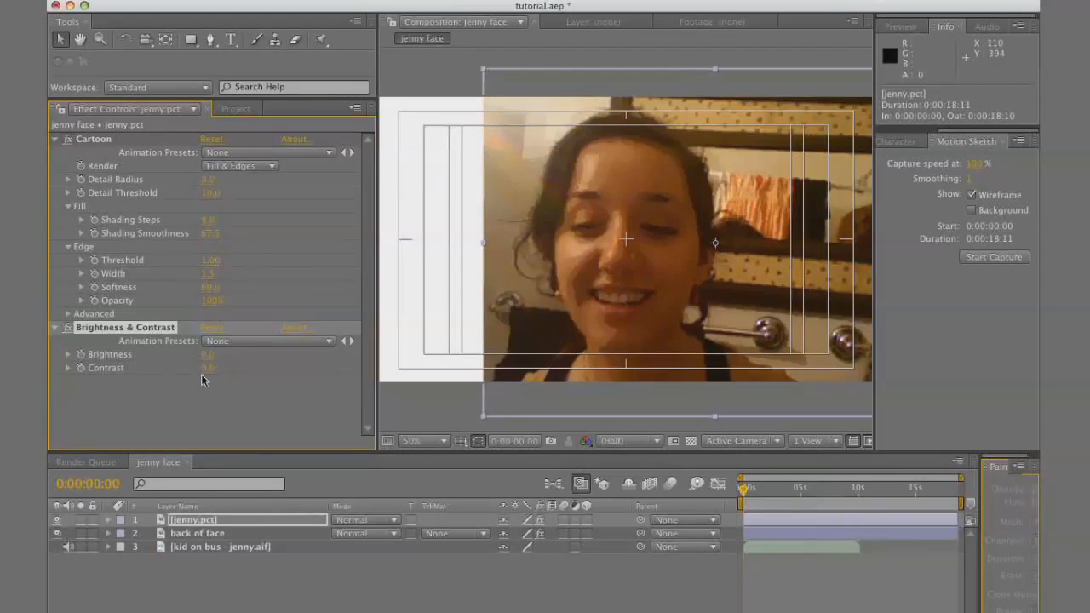
drag(209, 368, 218, 364)
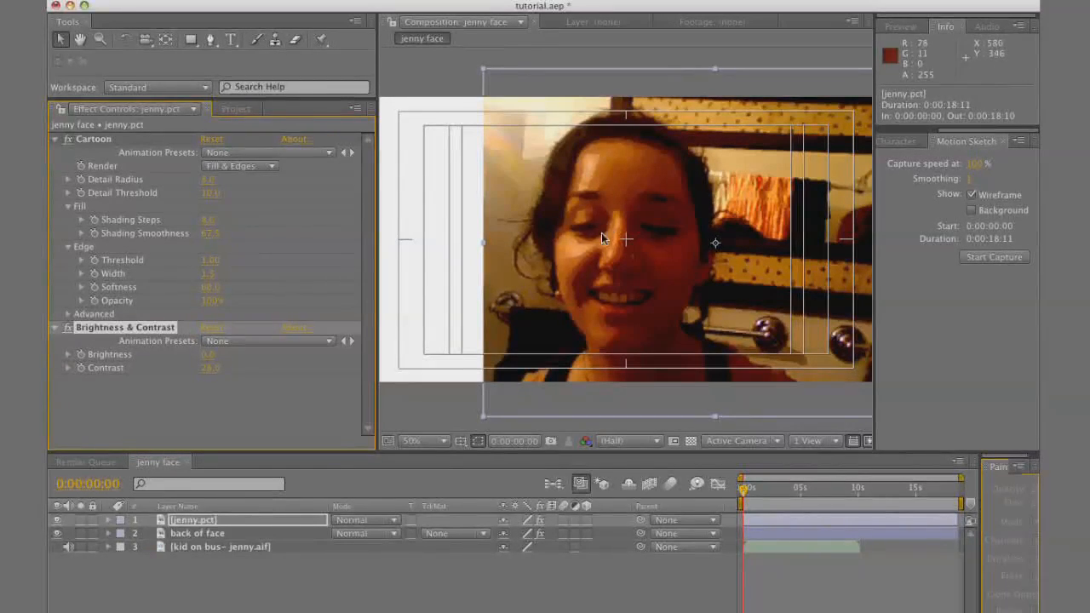
Duplicate the back of face layer and rename the copy "face-darkest zones"
click(206, 535)
key(super+d)
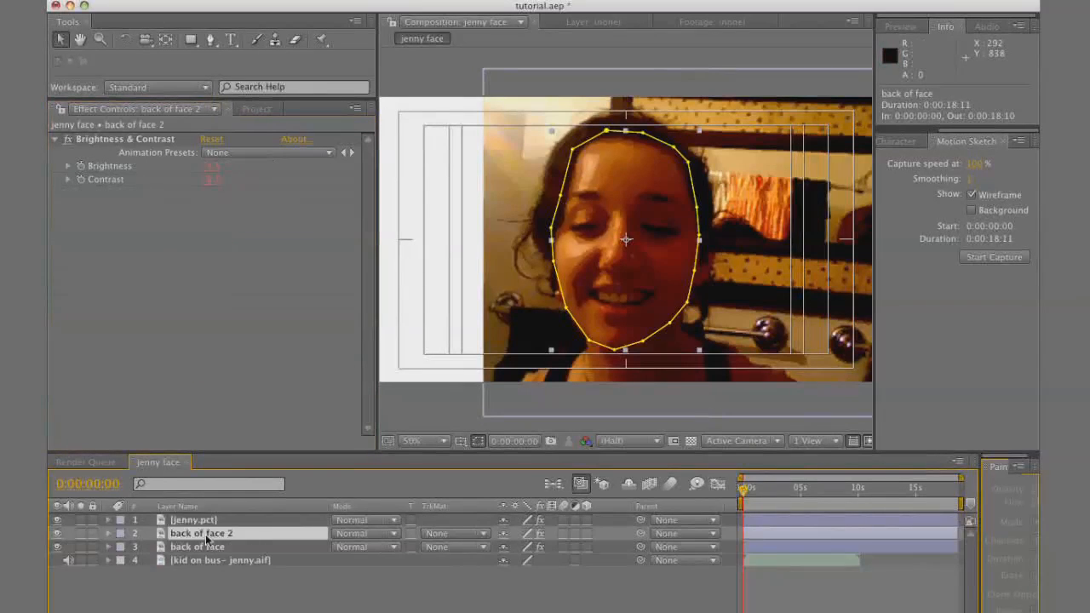
key(Return)
text(face-darkest zones)
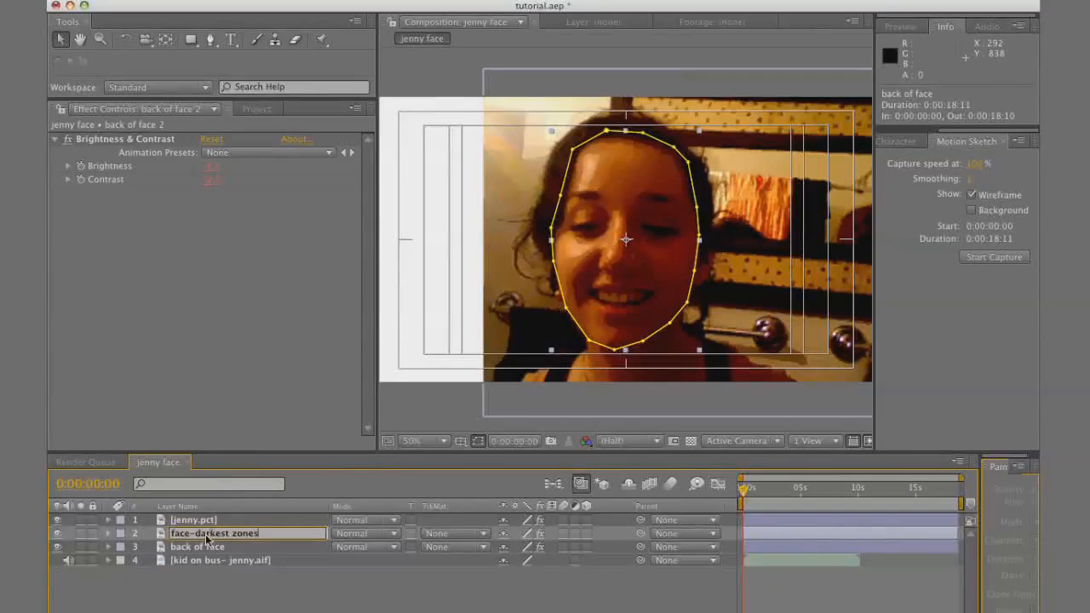
key(Return)
Lower the Brightness of the face-darkest zones layer to about -100, hiding the jenny.pct photo only while adjusting
click(57, 520)
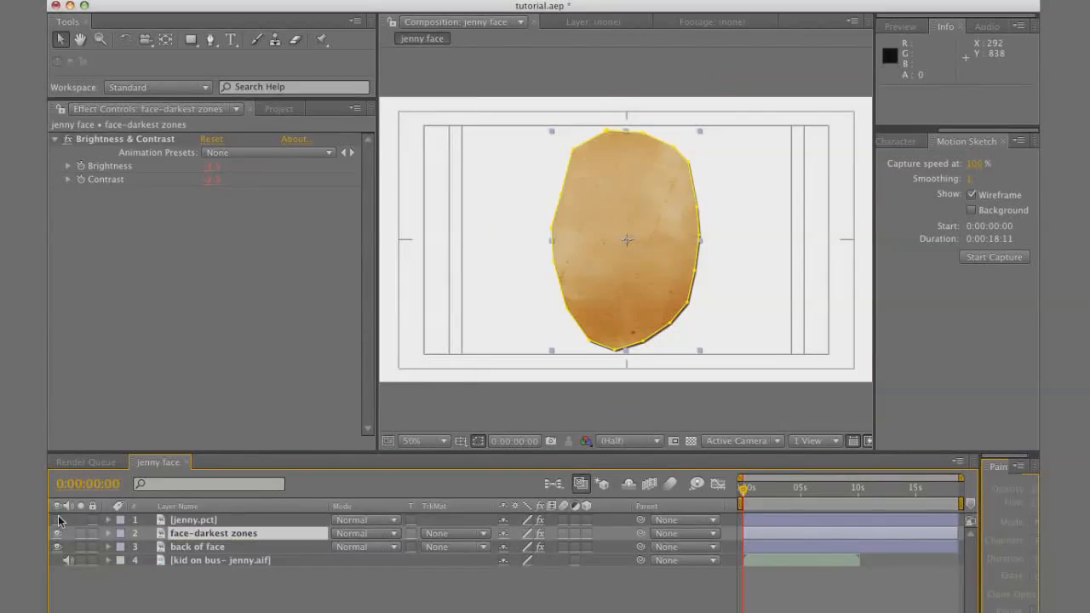
drag(211, 166, 53, 151)
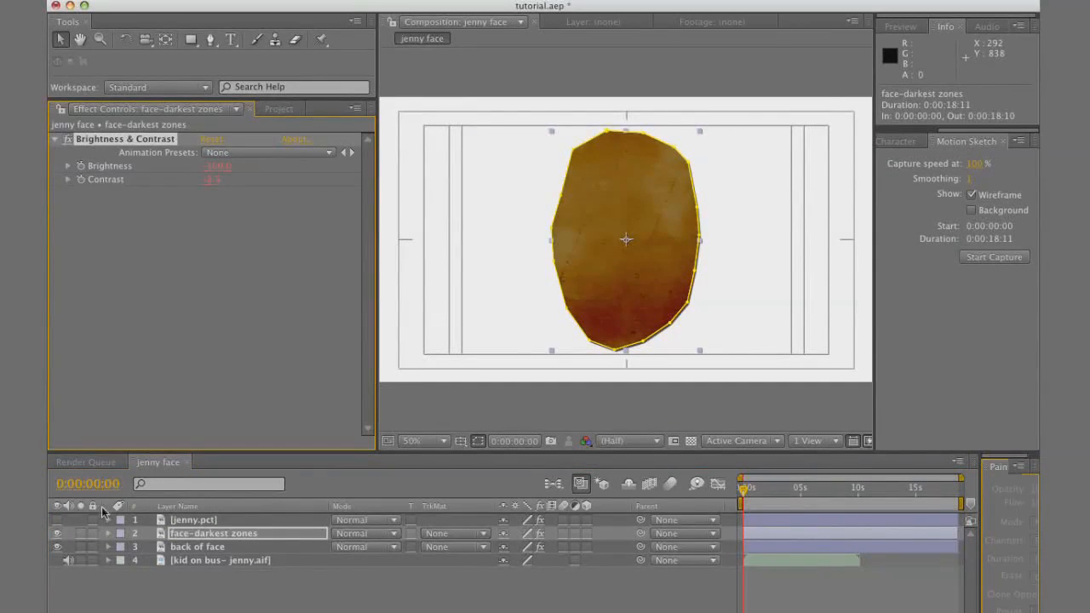
click(57, 519)
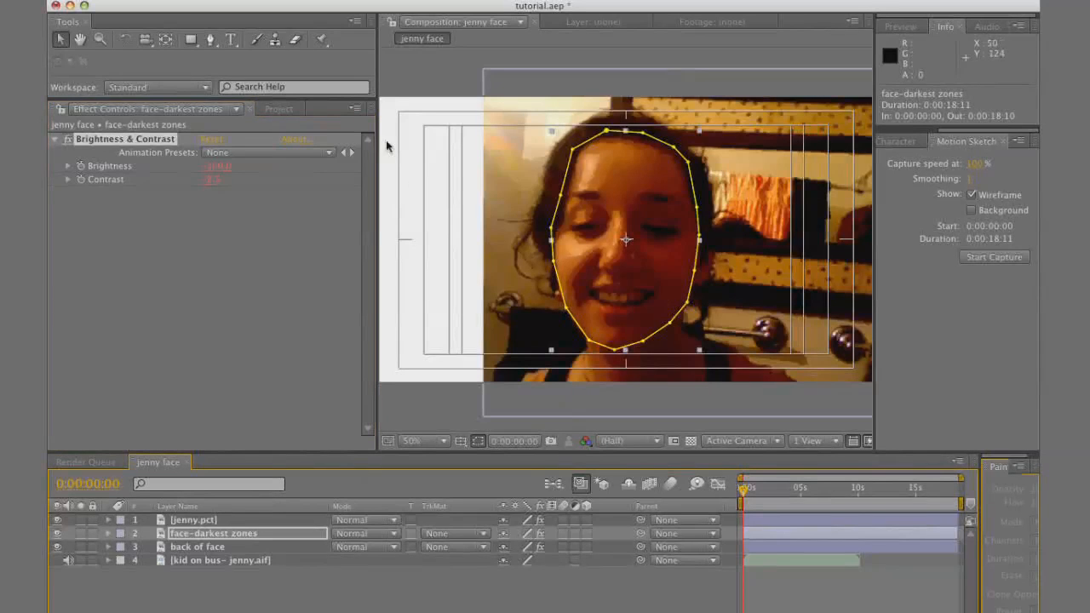
Draw a closed Pen mask on face-darkest zones around the shadow running from the nose around the mouth to the chin
click(210, 41)
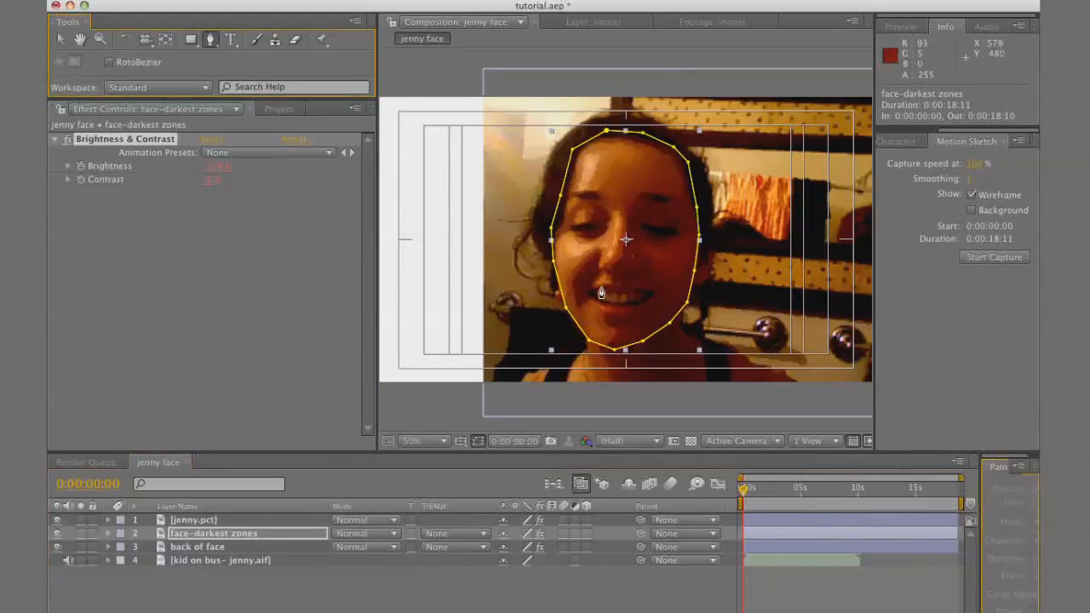
click(600, 266)
click(601, 256)
click(601, 248)
click(593, 253)
click(582, 267)
click(569, 283)
click(573, 298)
click(577, 310)
click(586, 300)
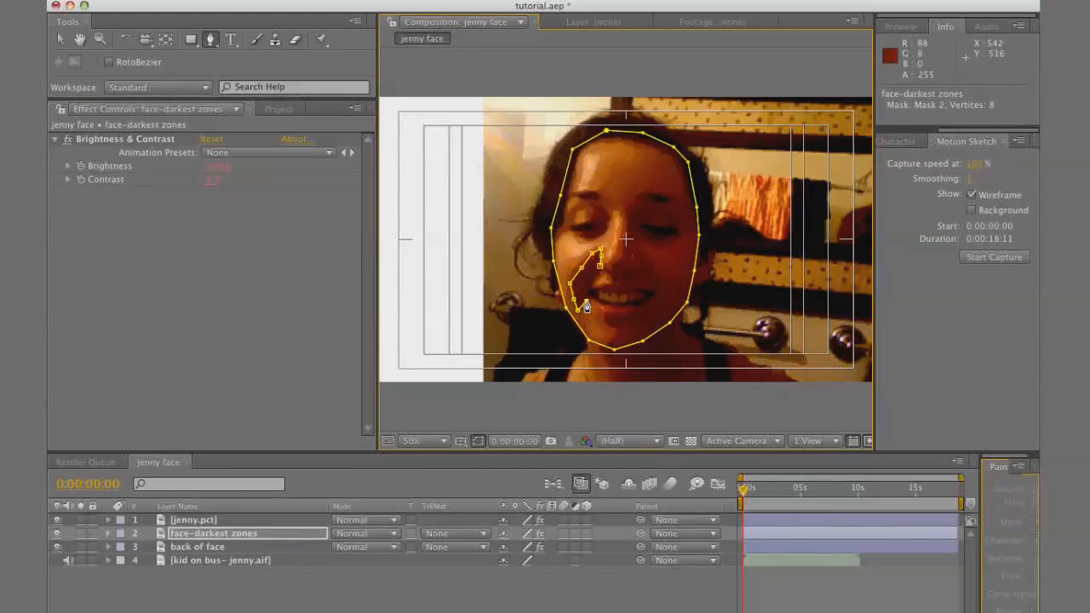
click(598, 302)
click(620, 305)
click(637, 306)
click(633, 316)
click(618, 316)
click(606, 314)
click(609, 323)
click(620, 322)
click(635, 321)
click(649, 334)
click(660, 316)
click(662, 298)
click(656, 277)
click(645, 260)
click(639, 271)
click(630, 273)
click(620, 281)
click(617, 277)
click(610, 272)
click(601, 266)
Draw a Pen mask on face-darkest zones around the shadowed eye on the right side of the photo
key(period)
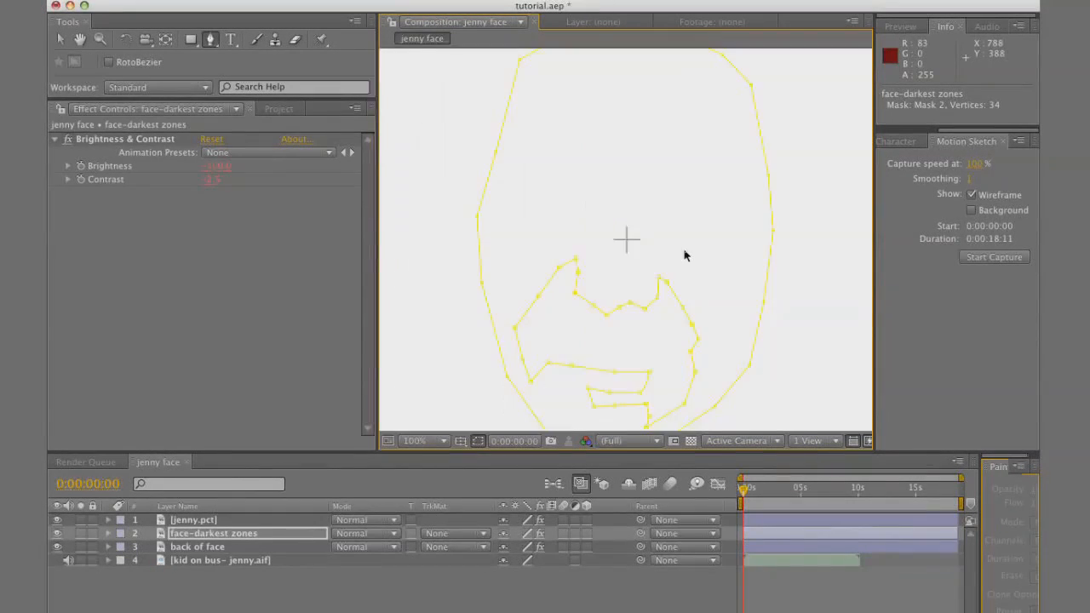
click(688, 248)
click(712, 246)
click(735, 235)
click(749, 222)
click(748, 202)
click(726, 186)
click(707, 179)
click(692, 175)
click(668, 176)
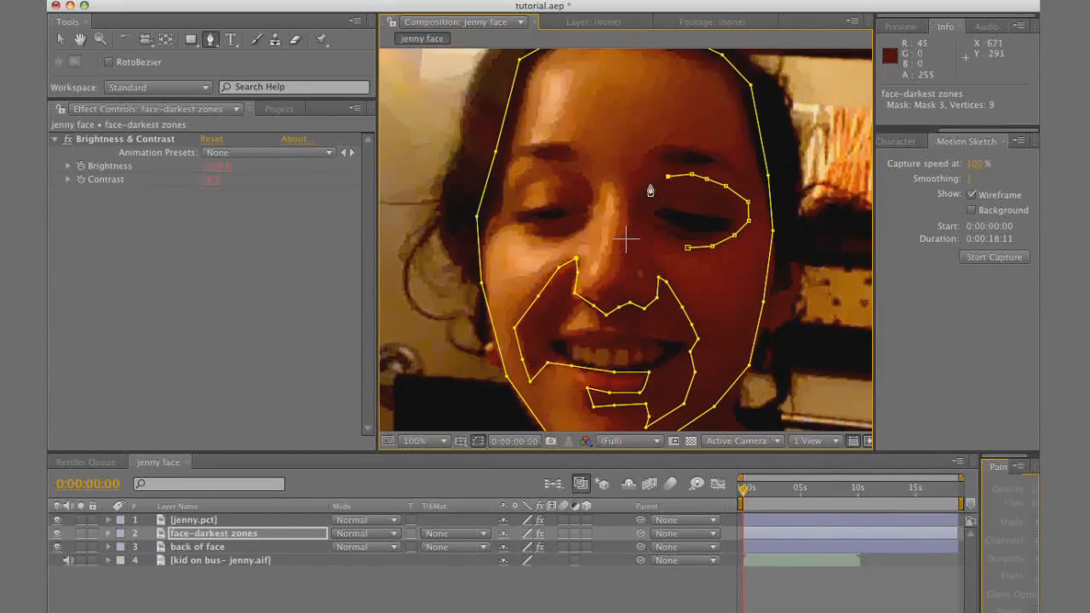
Draw a Pen mask on face-darkest zones around the eye on the photo's left side, with a notch below the lashes
click(532, 236)
click(547, 229)
click(557, 228)
click(545, 225)
click(537, 225)
click(527, 225)
click(511, 227)
click(507, 219)
key(super+z)
click(596, 202)
click(588, 227)
click(580, 232)
key(comma)
key(period)
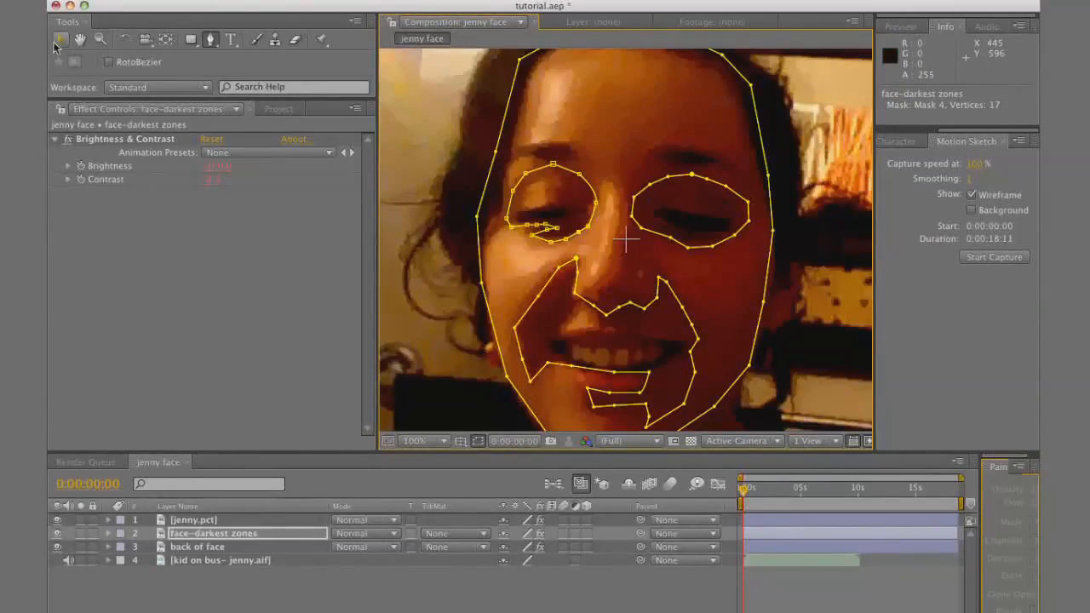
Delete the face outline, Mask 1, from the face-darkest zones layer
click(213, 534)
key(m)
click(177, 549)
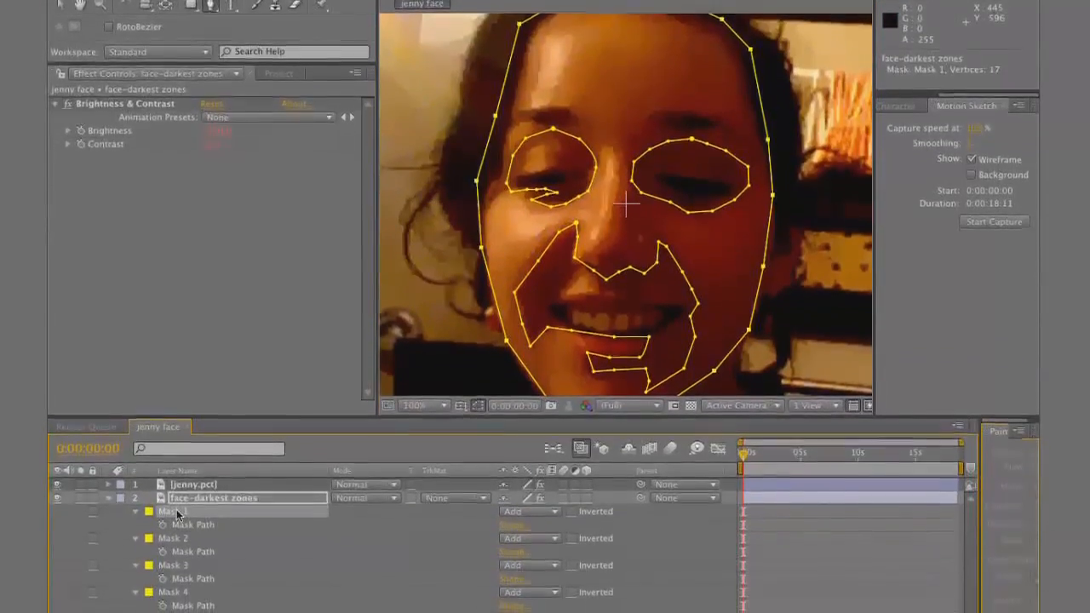
key(Delete)
key(comma)
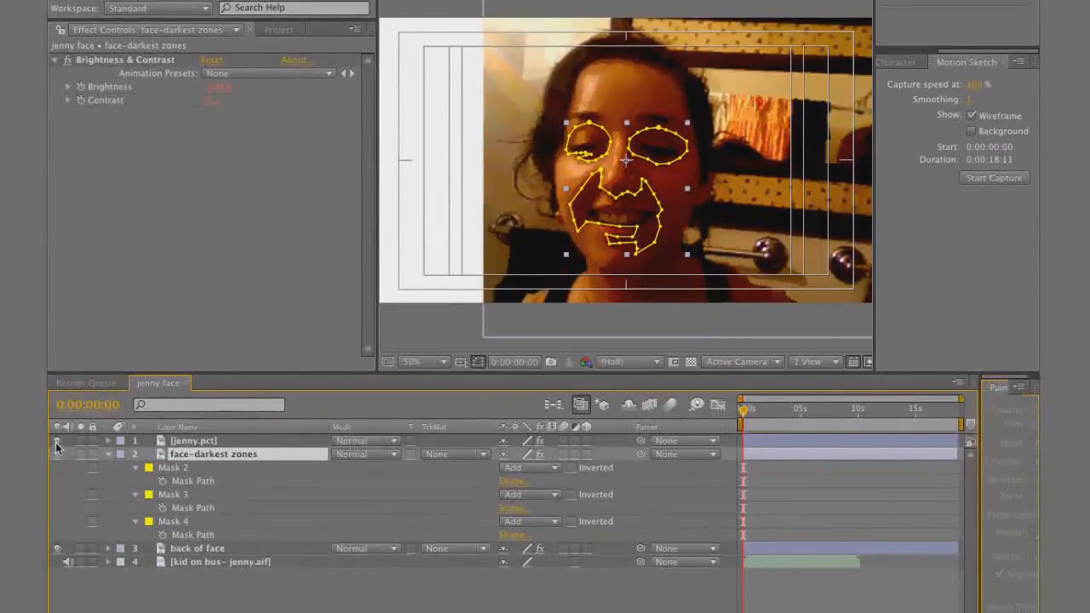
Hide the jenny.pct photo to examine the dark cut-outs on the paper face, and show it again
click(56, 441)
click(611, 603)
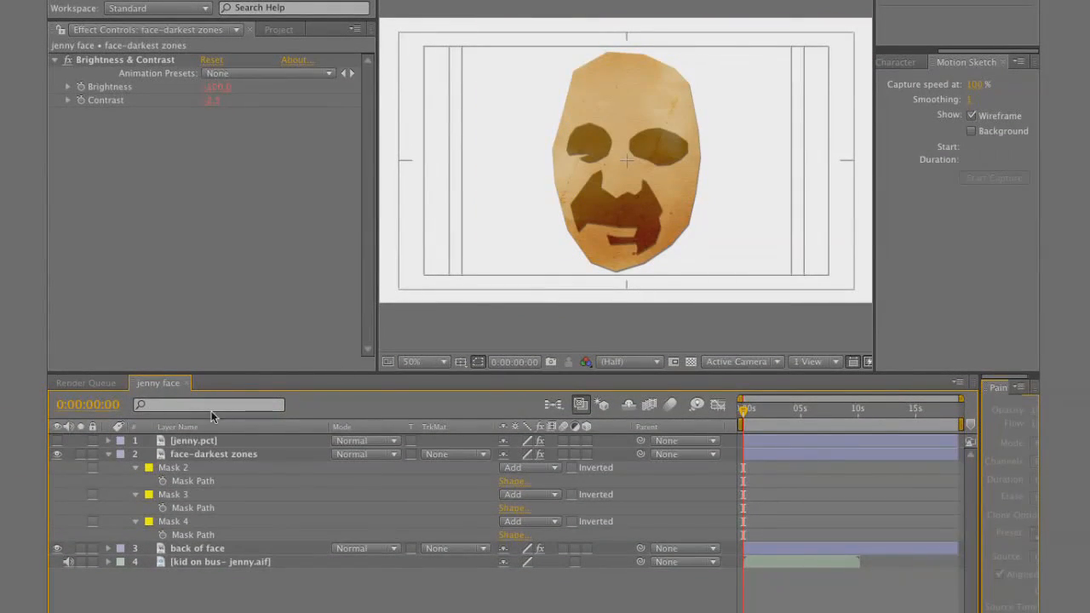
click(213, 455)
click(215, 547)
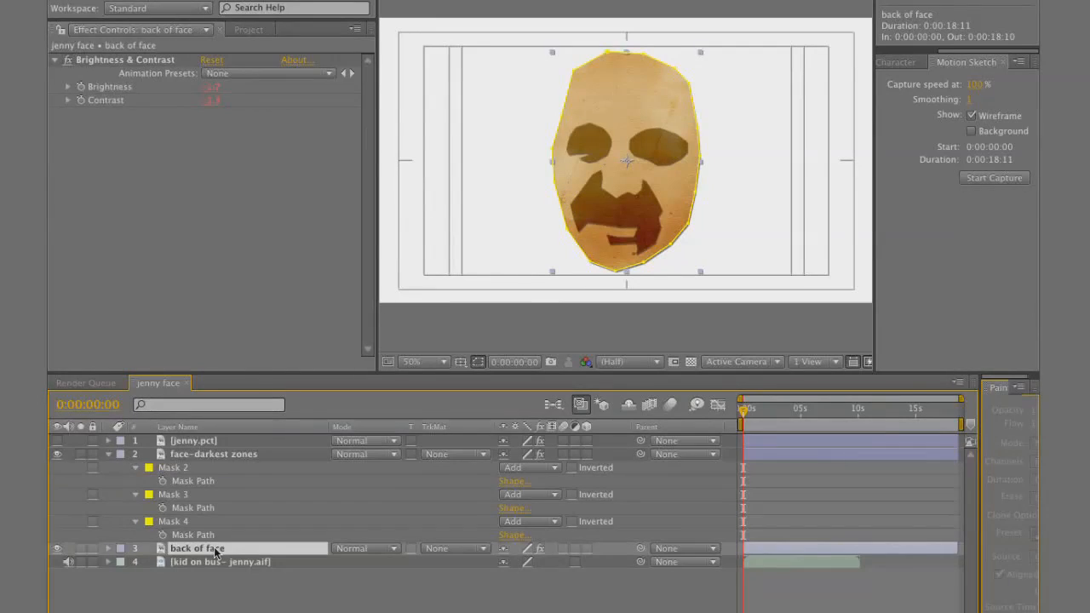
click(57, 441)
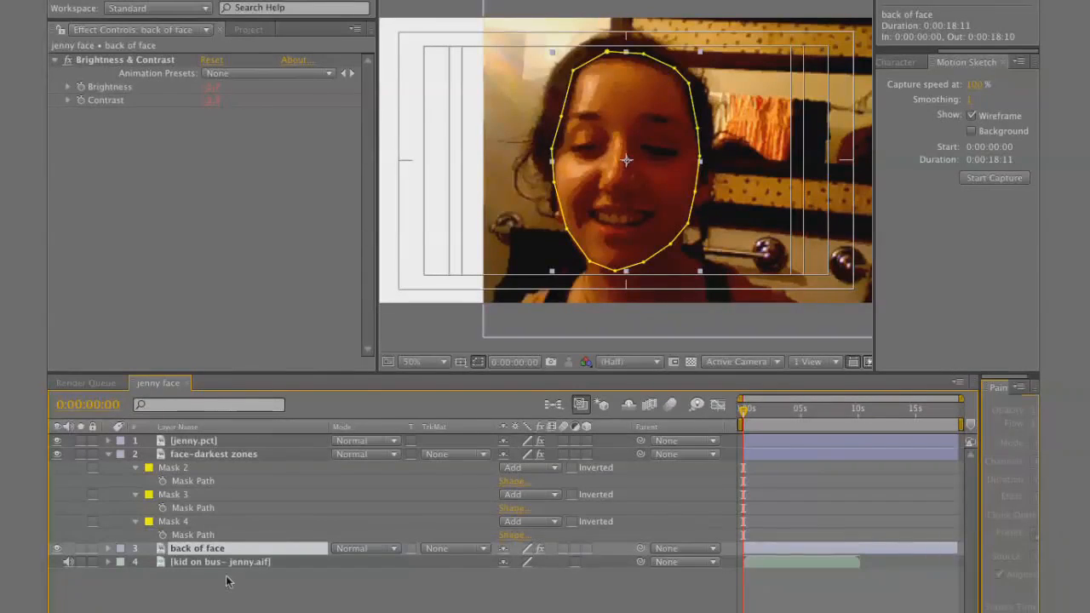
Duplicate the back of face layer, rename the copy "face-lightest zones" and move it above face-darkest zones
key(super+d)
key(Return)
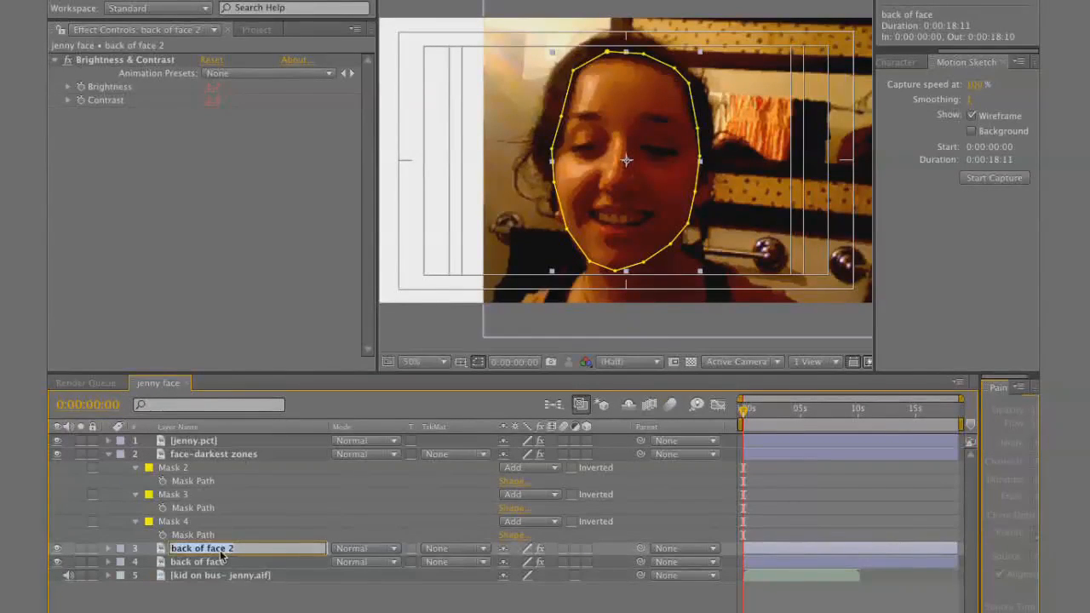
text(face-lightest zones)
click(233, 520)
drag(238, 549, 259, 450)
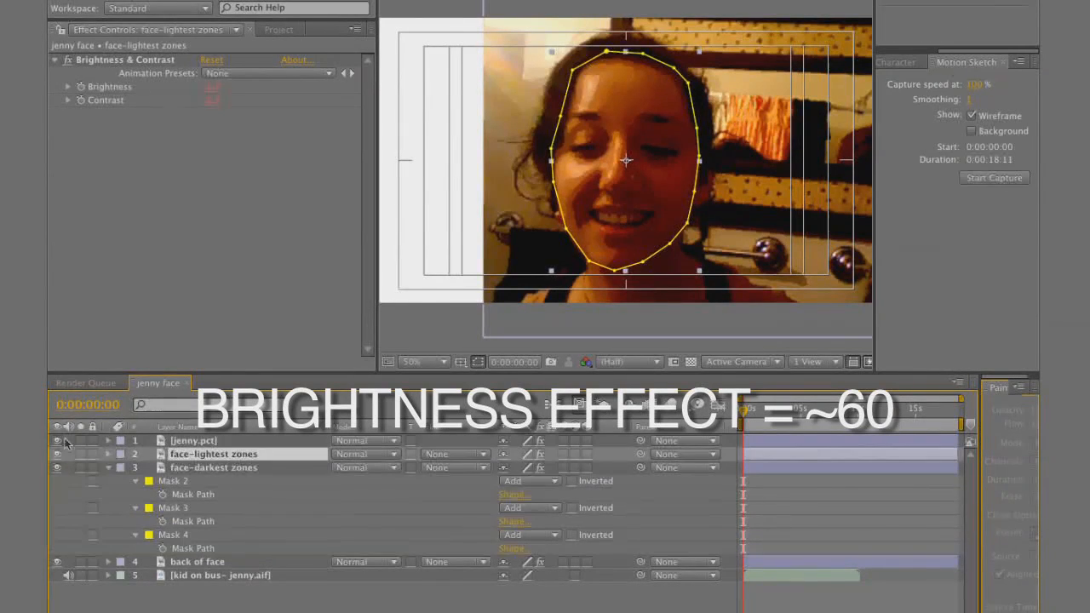
Raise the Brightness of face-lightest zones to about 55, hiding the jenny.pct photo only while adjusting
click(57, 441)
drag(215, 89, 328, 78)
click(59, 441)
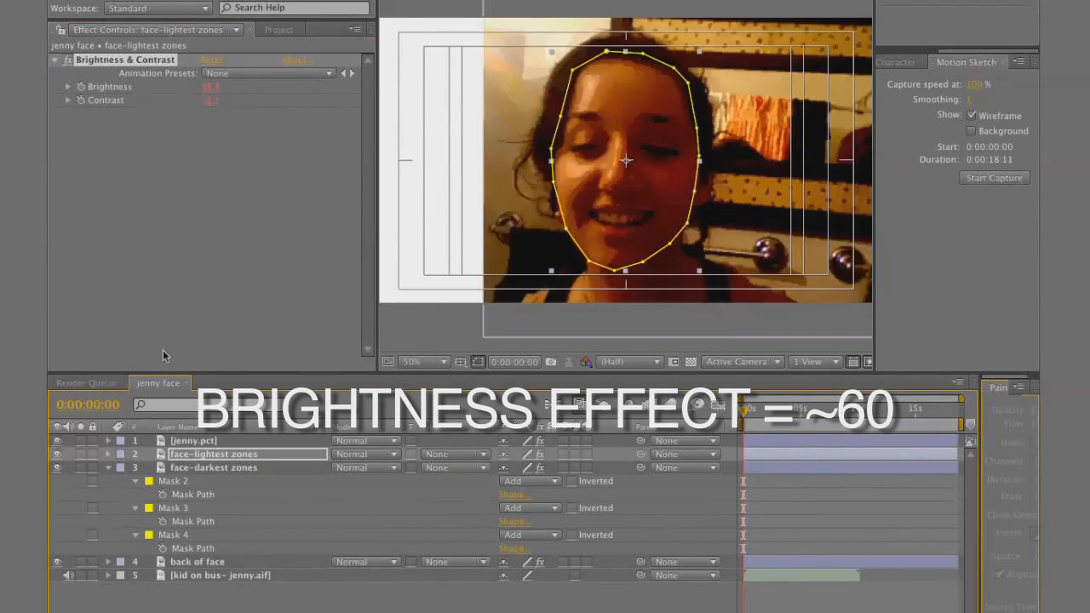
Draw a closed Pen mask on face-lightest zones around the bright cheek and the highlight along the nose
scroll(638, 183, up, 2)
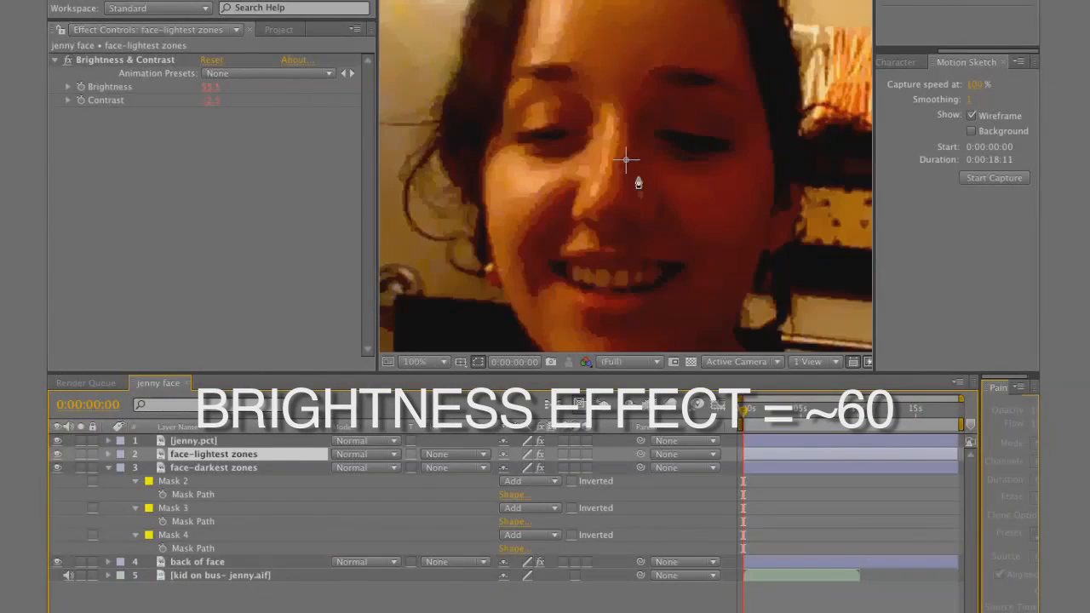
click(573, 155)
click(549, 160)
click(531, 151)
click(512, 144)
click(497, 154)
click(483, 188)
click(491, 231)
click(499, 260)
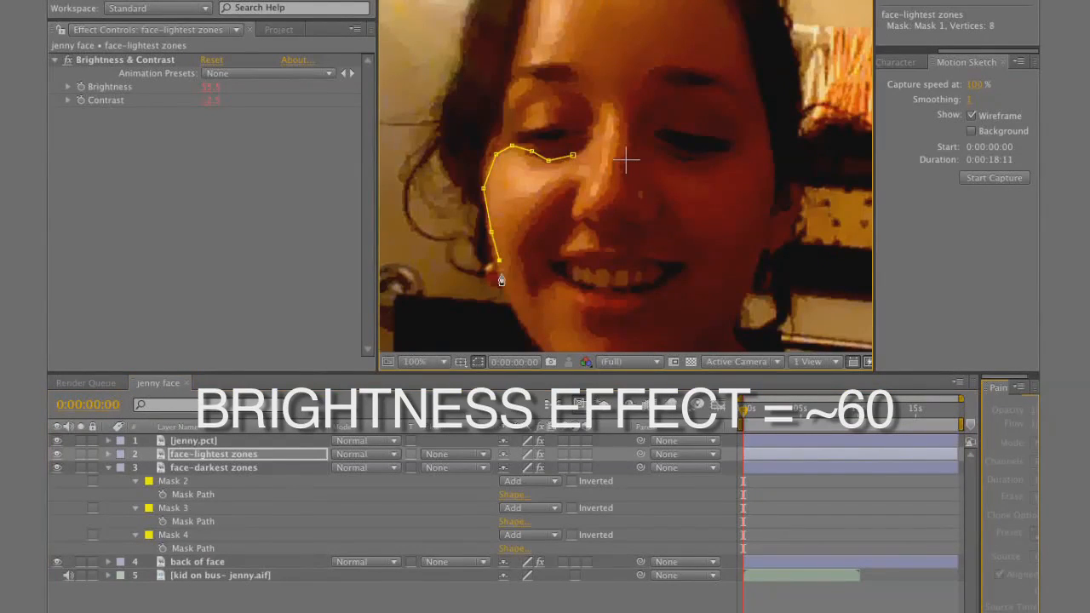
click(520, 225)
click(532, 207)
click(550, 189)
click(566, 178)
click(589, 204)
click(600, 197)
click(612, 180)
click(619, 154)
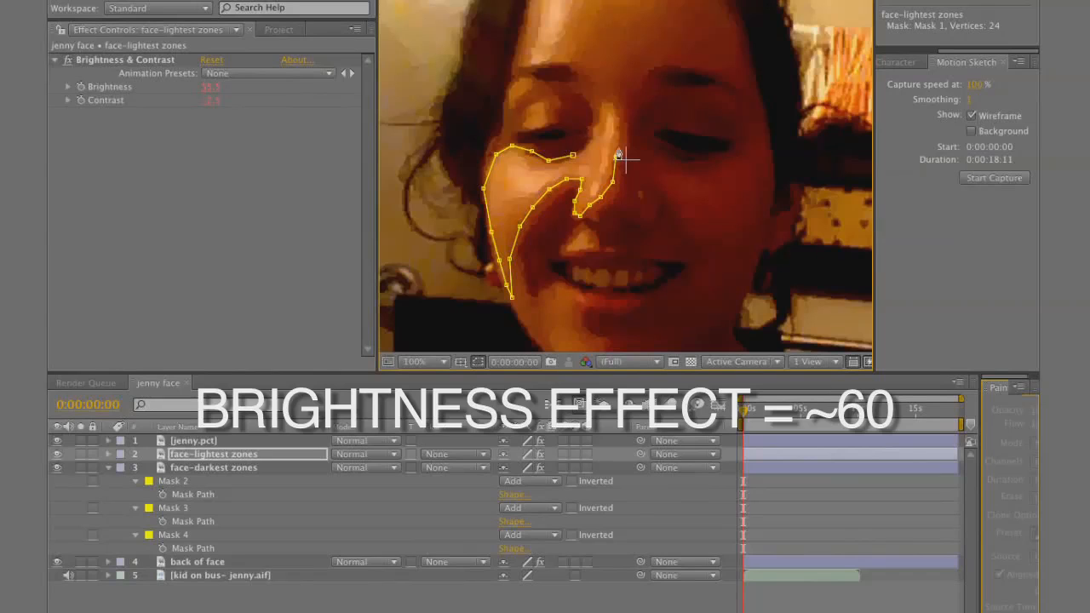
click(573, 155)
Draw a Pen mask on face-lightest zones around the bright area of the forehead above the brow
click(550, 63)
click(531, 69)
click(515, 69)
click(527, 23)
drag(592, 14, 578, 83)
click(533, 50)
click(625, 37)
click(640, 40)
click(643, 55)
click(629, 80)
click(607, 82)
click(585, 87)
click(565, 107)
click(556, 124)
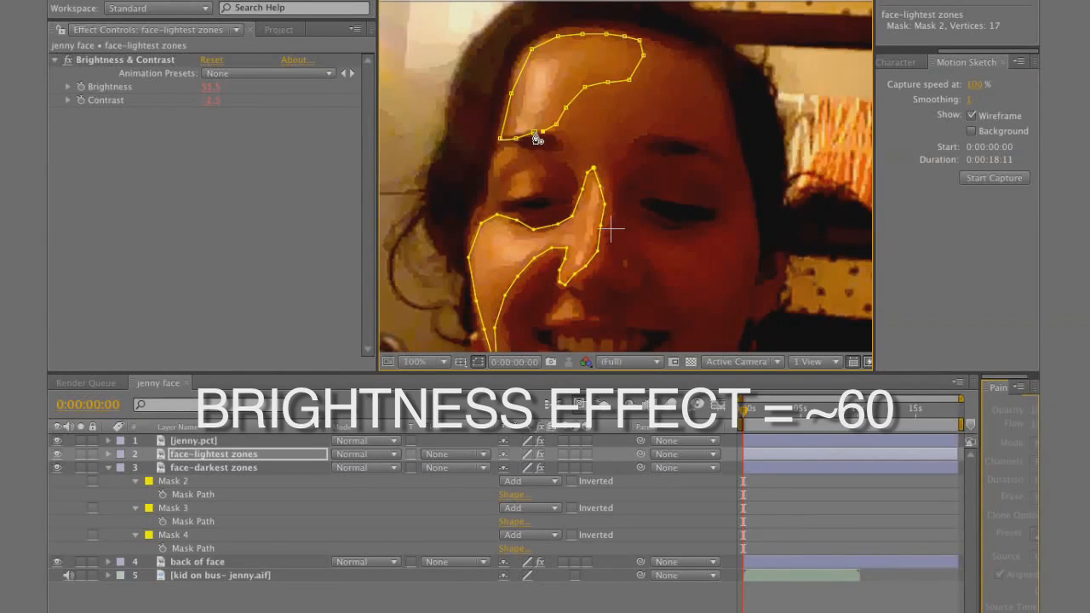
Mask the small highlights at the outer corner and upper lid of the eye on the photo's left side
click(532, 193)
click(504, 201)
click(506, 191)
click(492, 178)
click(494, 159)
click(504, 146)
click(514, 149)
click(514, 157)
Draw a small closed mask on face-lightest zones around the highlight above the upper lip
click(543, 184)
click(533, 166)
click(521, 175)
click(511, 186)
click(523, 186)
click(543, 184)
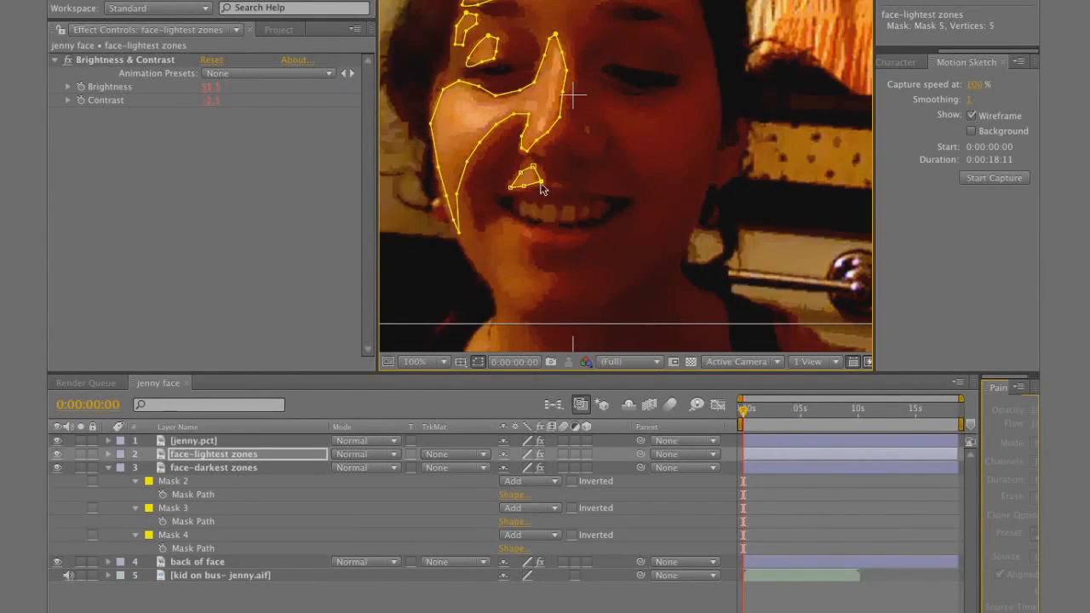
Mask the highlight on the chin in face-lightest zones and hide the jenny.pct photo with nothing selected
click(498, 250)
click(501, 233)
click(512, 220)
click(529, 240)
click(529, 256)
click(541, 290)
click(526, 306)
key(comma)
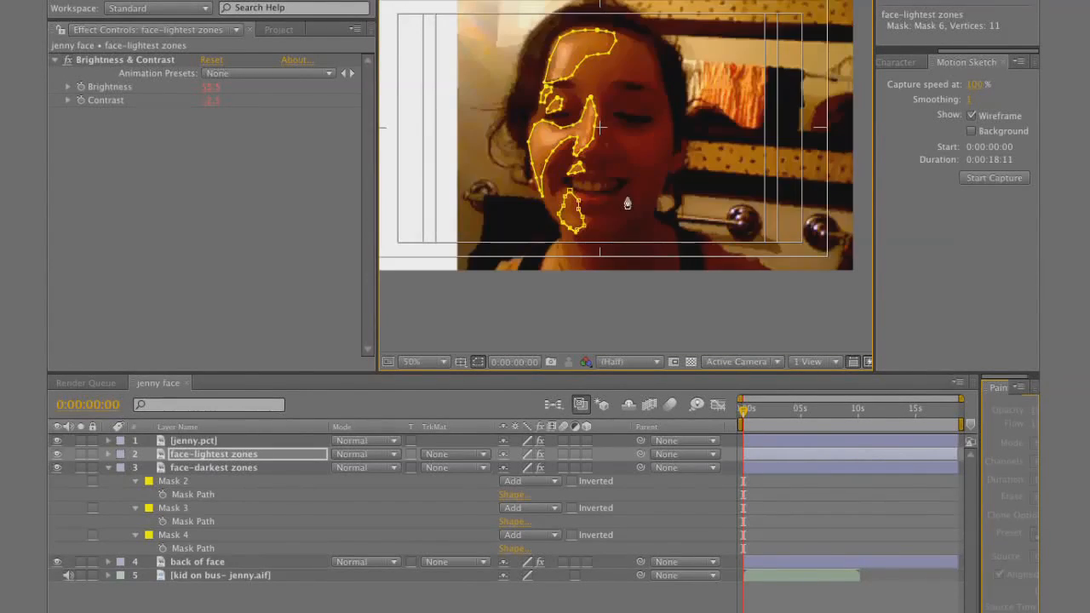
click(57, 441)
key(F2)
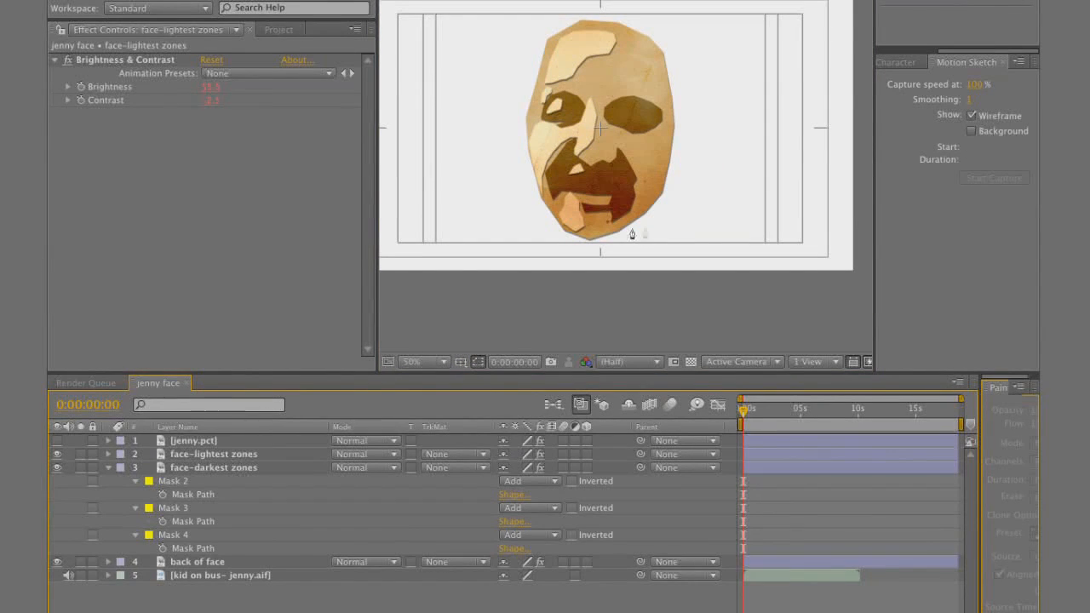
Duplicate the face-lightest zones layer and delete Mask 1 through Mask 6 from the copy
click(204, 455)
key(super+d)
key(m)
click(190, 468)
shift+click(189, 601)
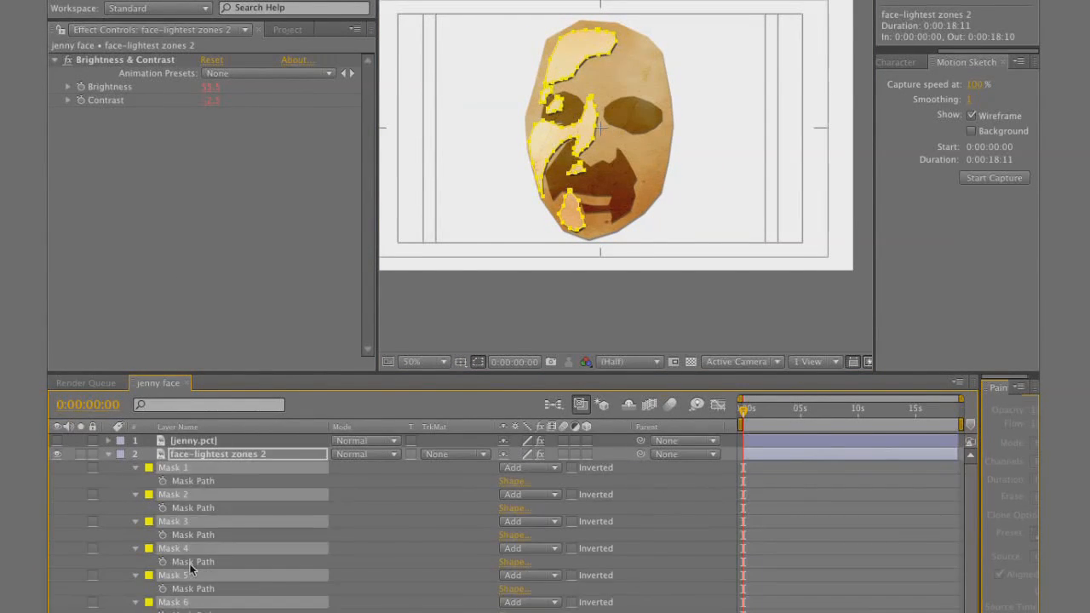
key(Delete)
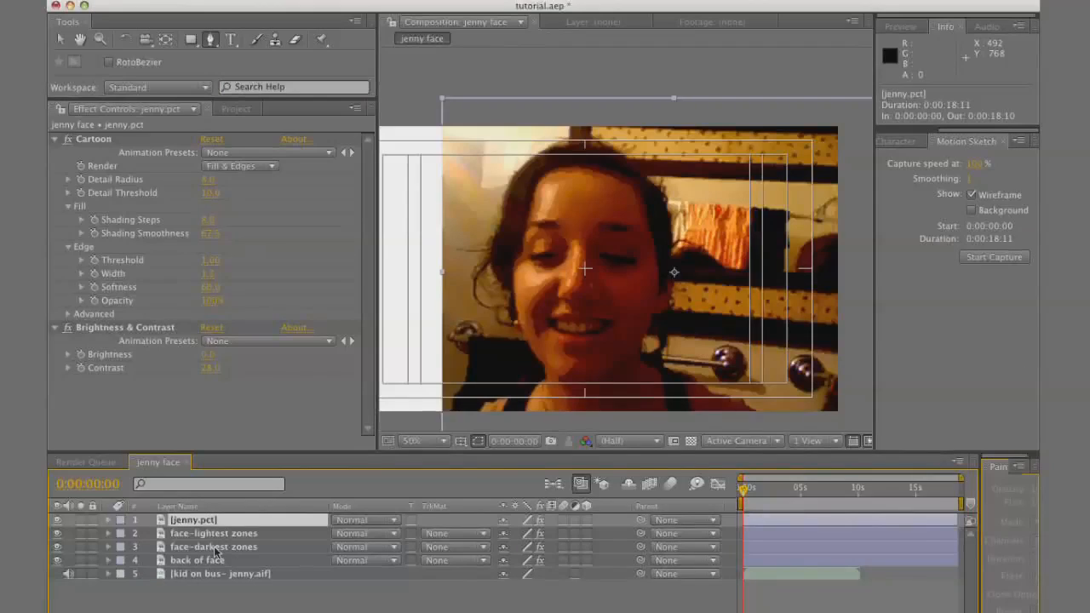
Duplicate face-lightest zones, rename the copy "face-mid zones" and move it below face-lightest zones
click(218, 534)
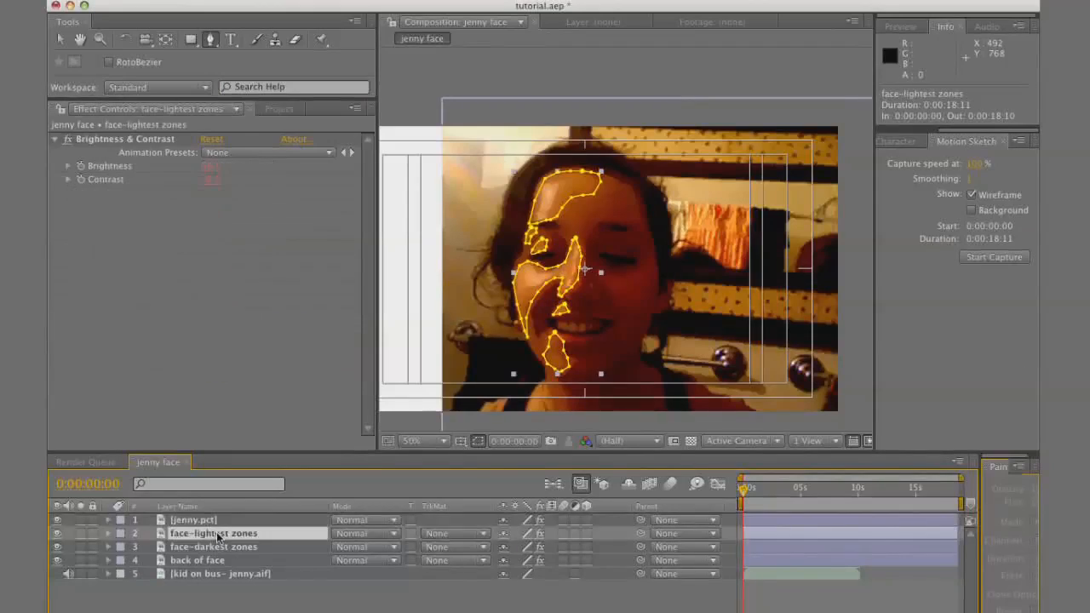
key(super+d)
key(Return)
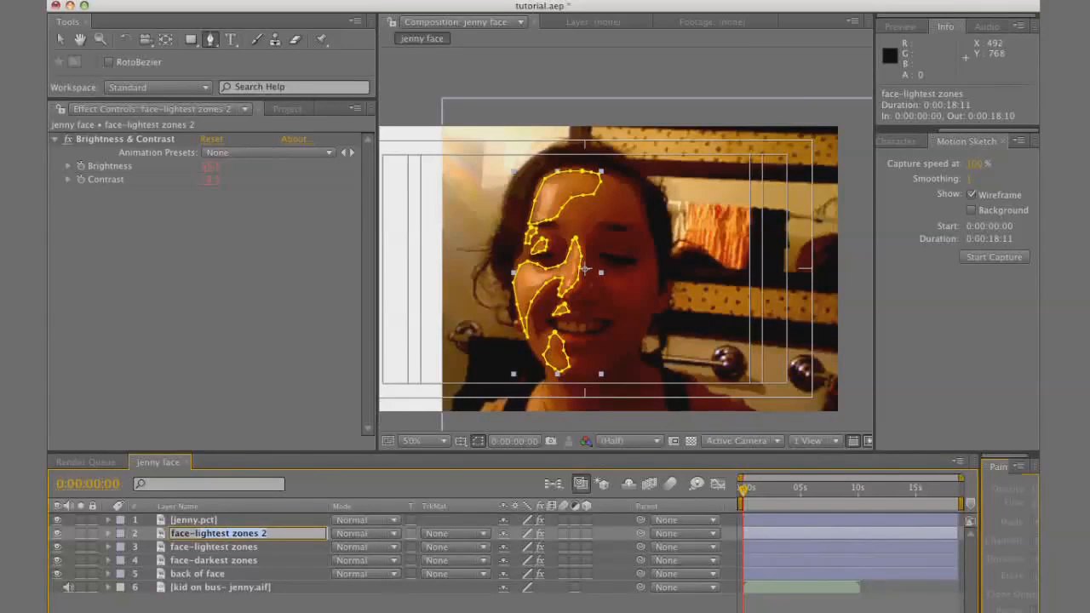
text(face-mid)
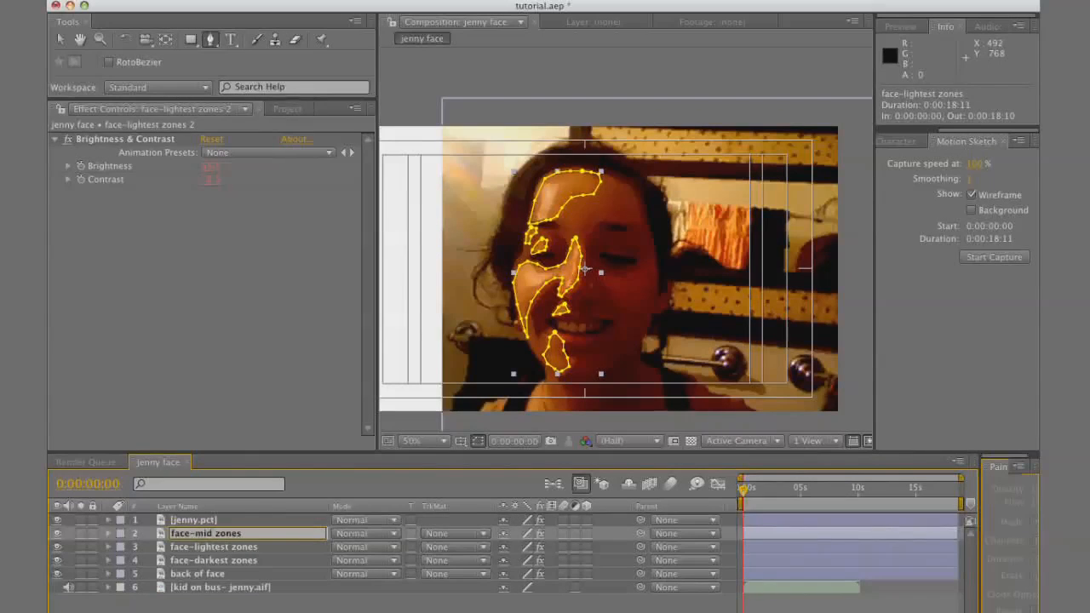
key(Return)
drag(226, 537, 231, 554)
Delete all six masks from the face-mid zones layer
key(m)
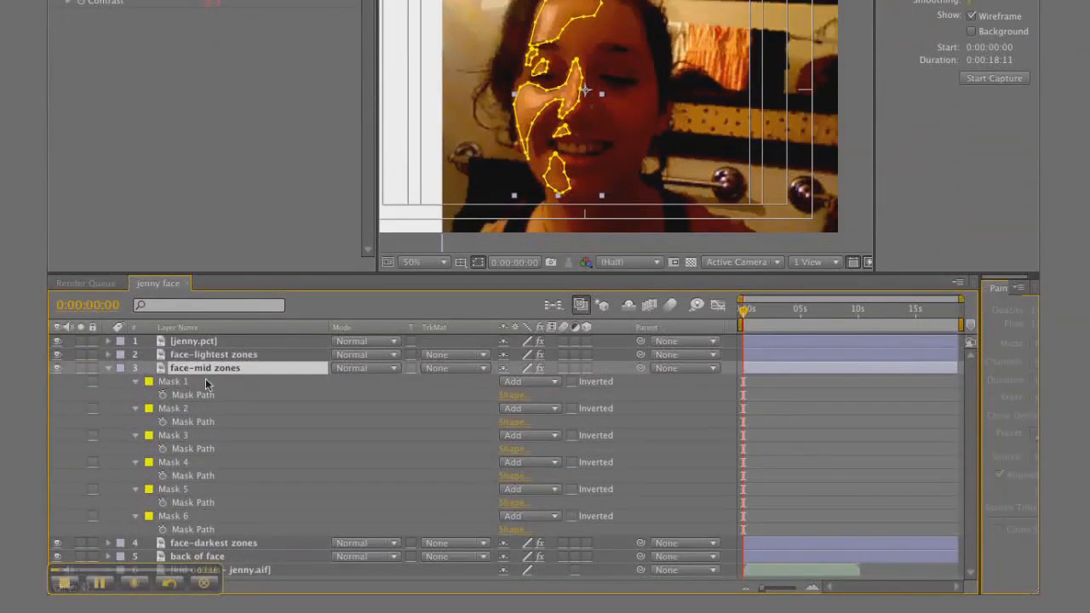
click(174, 381)
shift+click(183, 516)
key(Delete)
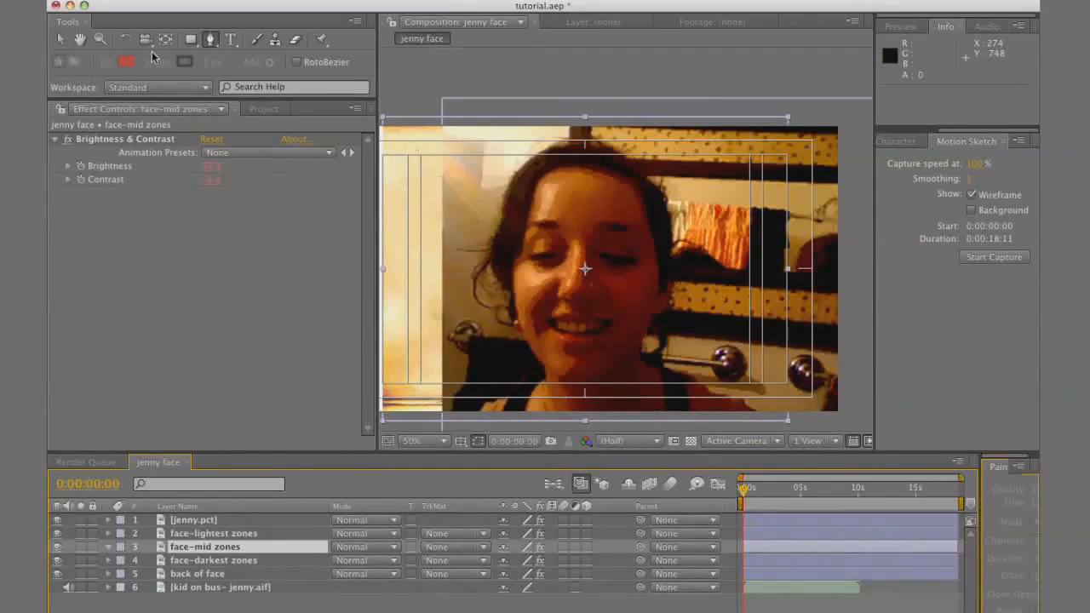
Lower the Brightness of face-mid zones to a tone darker than the lightest zones, hiding the photo only while adjusting
click(57, 519)
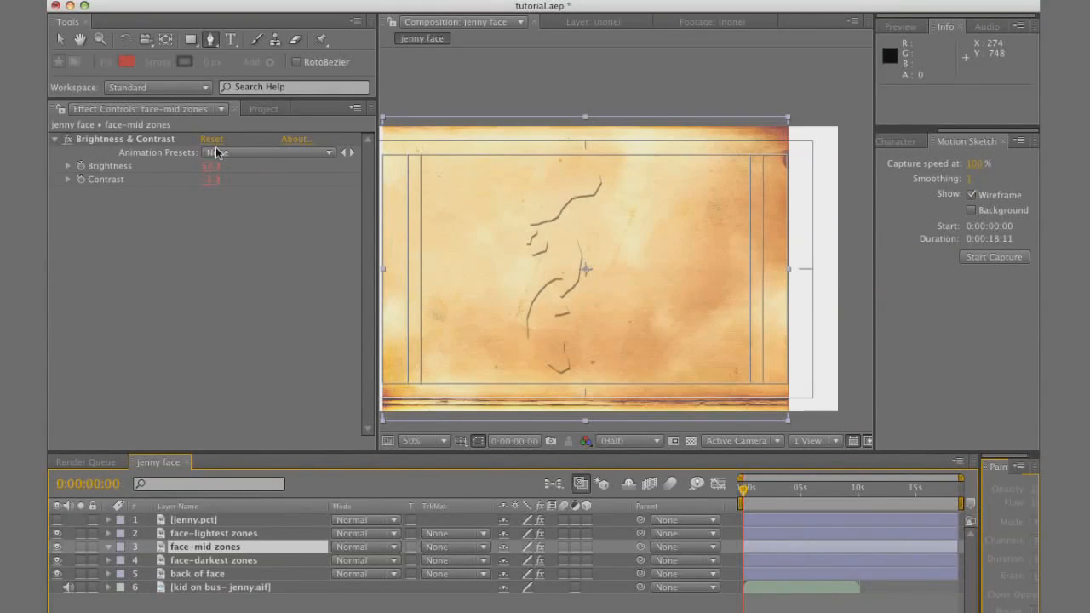
drag(211, 175, 201, 172)
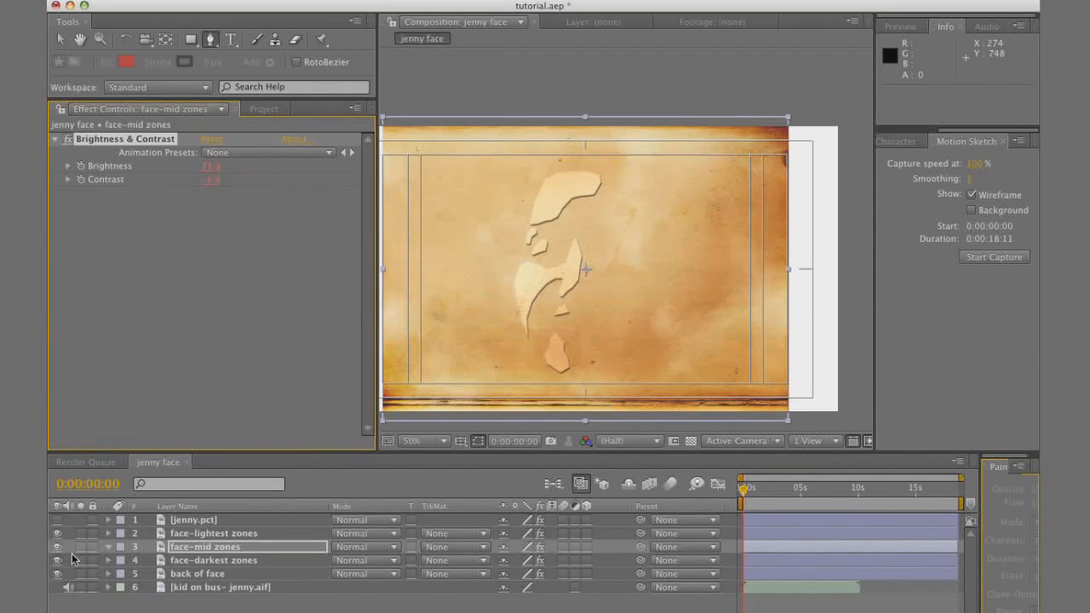
click(57, 520)
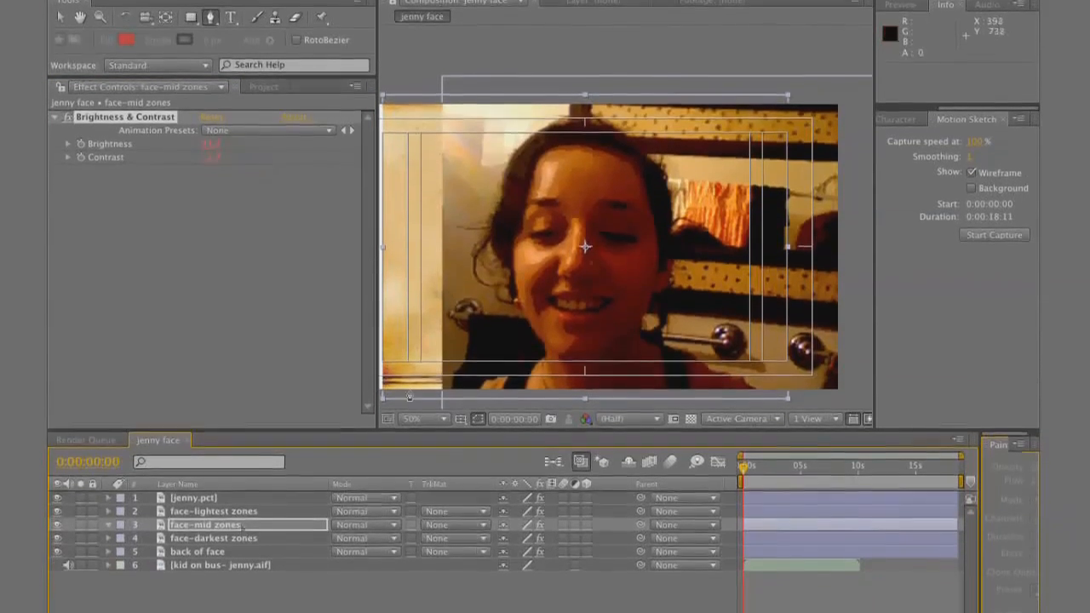
Draw a closed mask on face-mid zones around the cheek on the shaded side of the face, below the eye
click(594, 273)
click(602, 271)
click(614, 275)
click(628, 275)
click(640, 269)
click(649, 259)
click(653, 274)
click(648, 283)
click(594, 228)
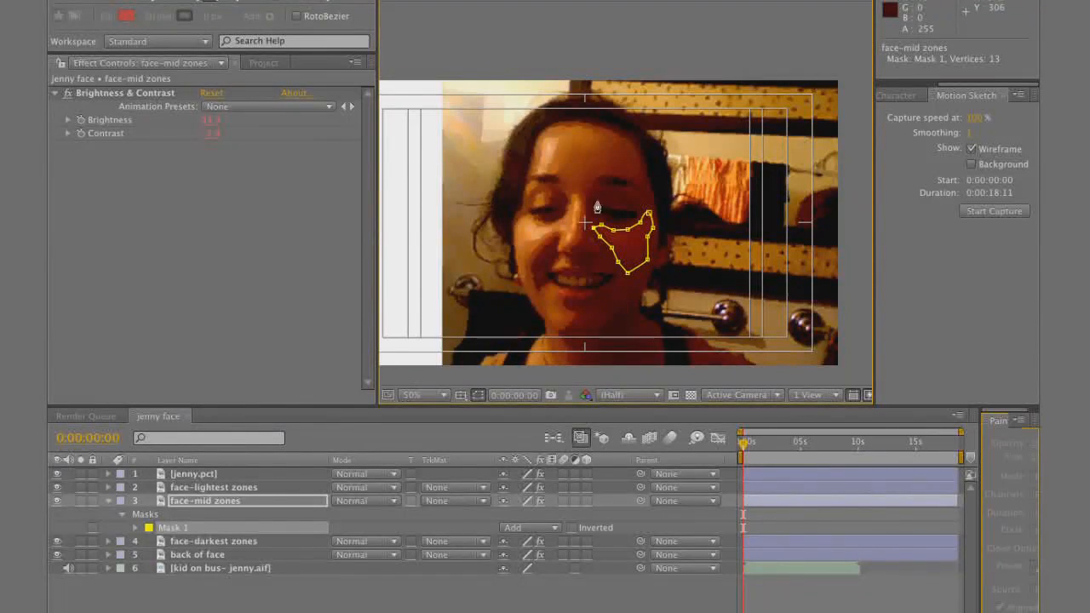
Hide the photo and draw a second face-mid zones mask bordering the light nose and cheek shape down to the jaw
click(57, 474)
key(period)
click(494, 303)
click(505, 312)
click(524, 299)
click(542, 289)
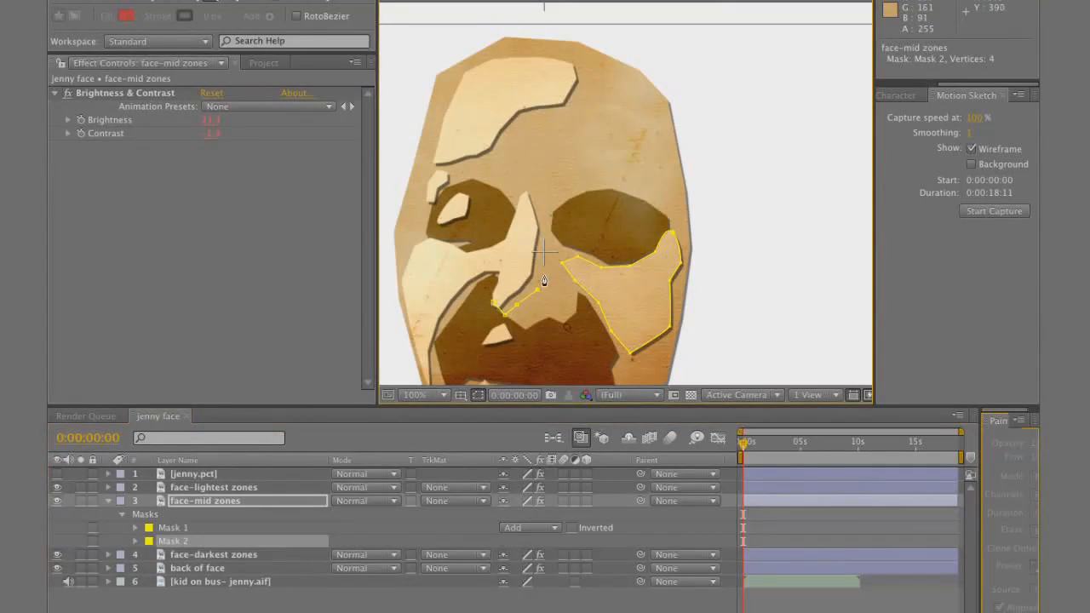
click(523, 177)
click(511, 196)
click(501, 217)
click(487, 232)
click(453, 235)
click(429, 231)
click(406, 242)
click(400, 263)
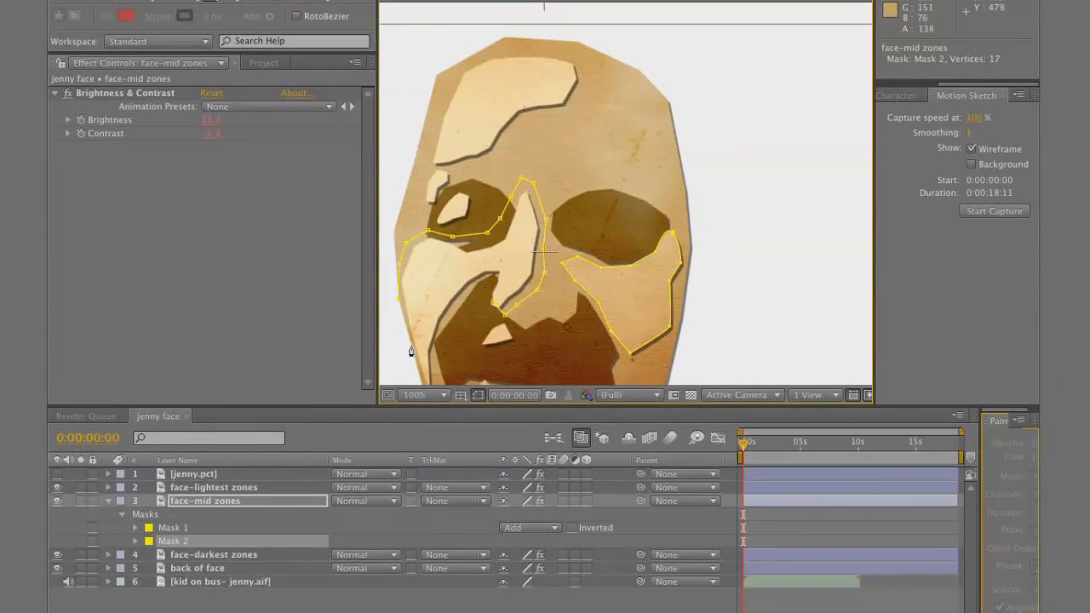
click(528, 294)
click(529, 287)
click(533, 270)
click(539, 258)
click(545, 247)
click(553, 242)
click(559, 248)
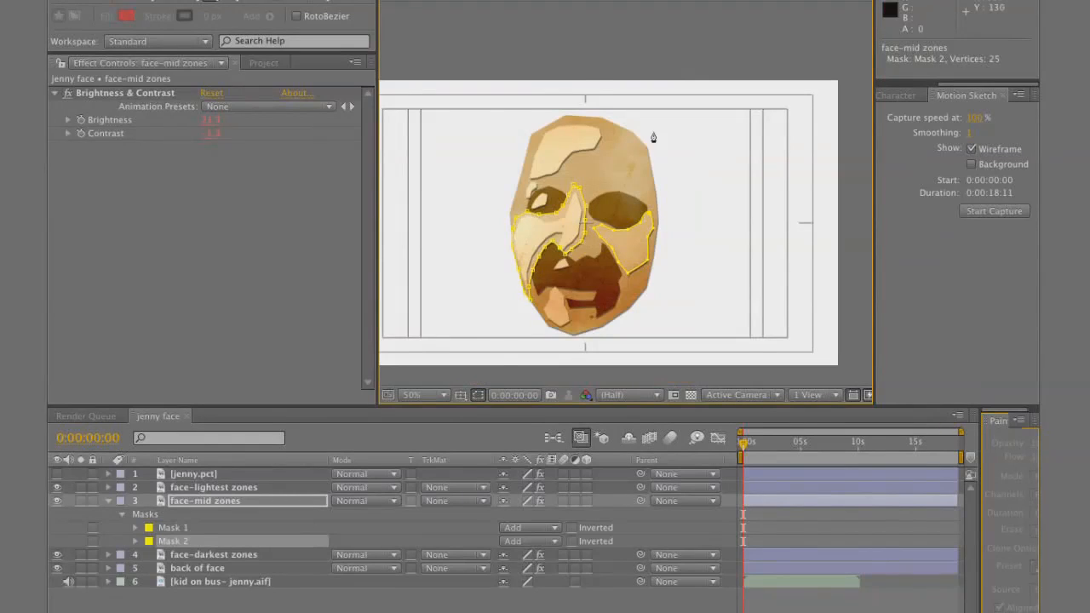
Draw a third face-mid zones mask around the light forehead shape, extending slightly beyond its edges
key(period)
click(425, 170)
click(487, 167)
click(519, 145)
click(585, 121)
click(605, 97)
click(600, 64)
click(424, 170)
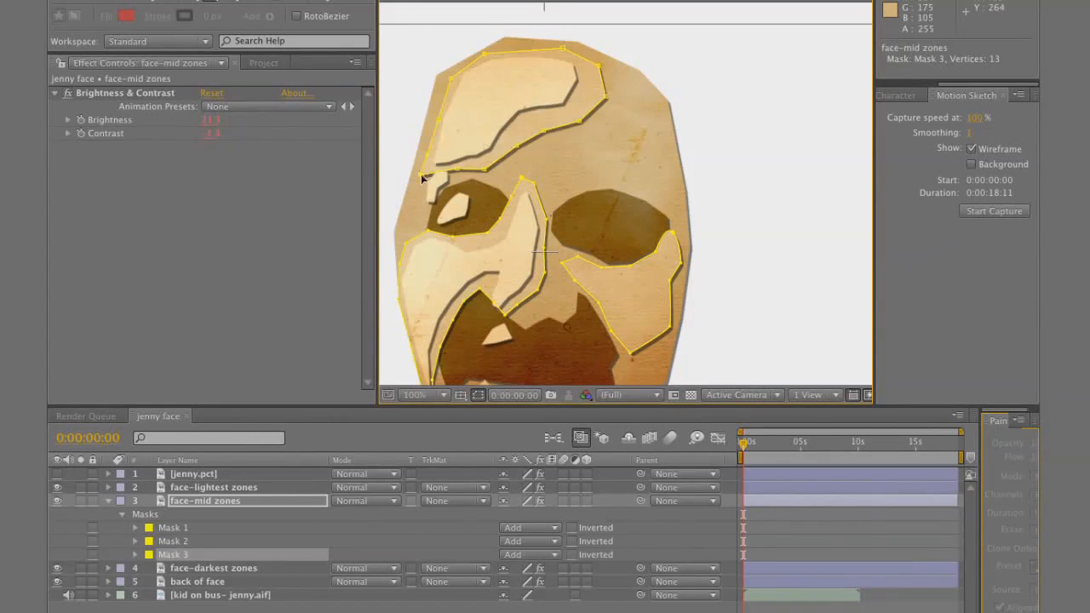
Draw a fourth face-mid zones mask around the light chin shape, reaching down to the lower edge of the face
key(comma)
key(period)
drag(581, 354, 579, 238)
click(518, 361)
click(448, 297)
click(478, 270)
click(525, 318)
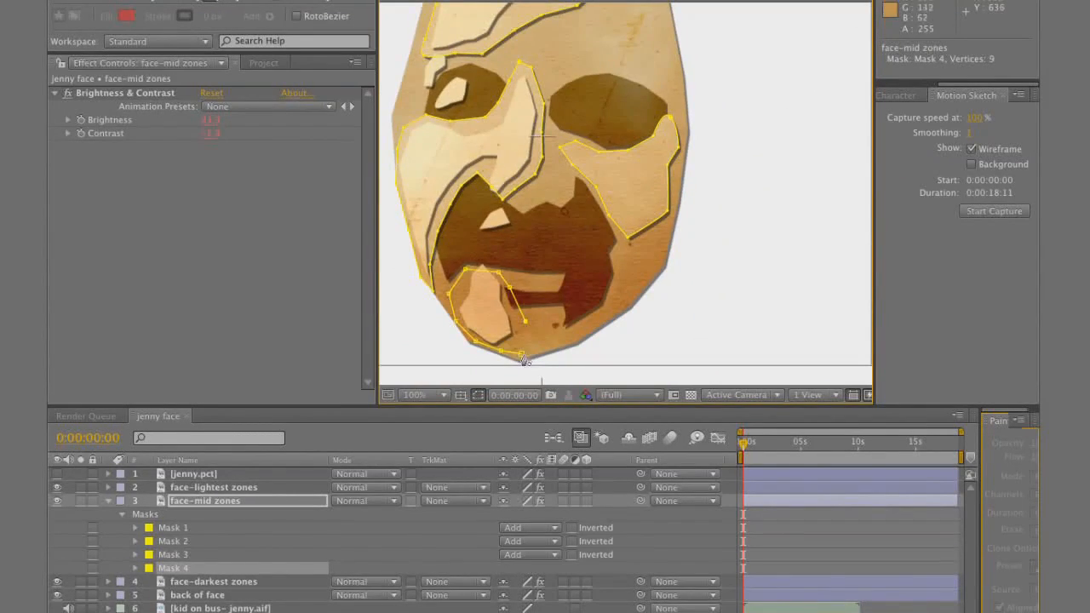
click(518, 362)
key(comma)
Compare the paper face with the photo and examine the masks and layering of face-lightest zones
click(57, 474)
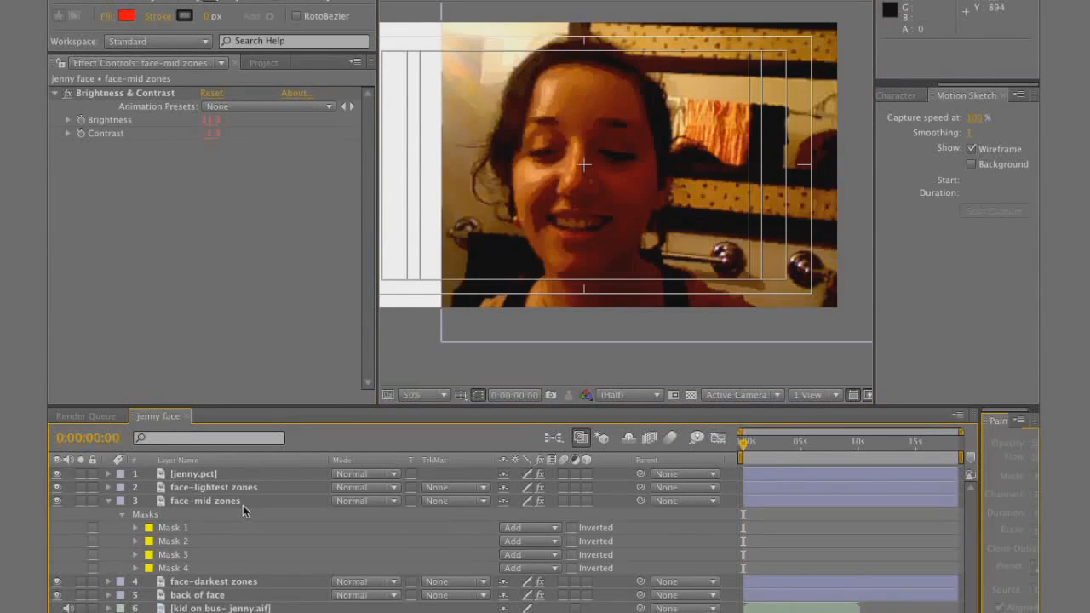
click(191, 489)
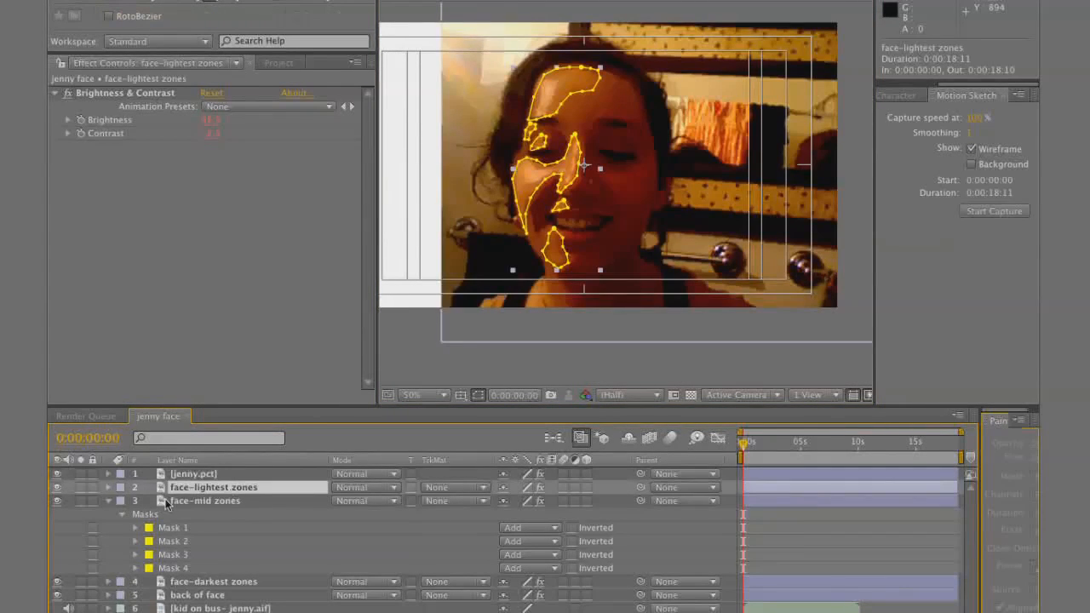
click(57, 473)
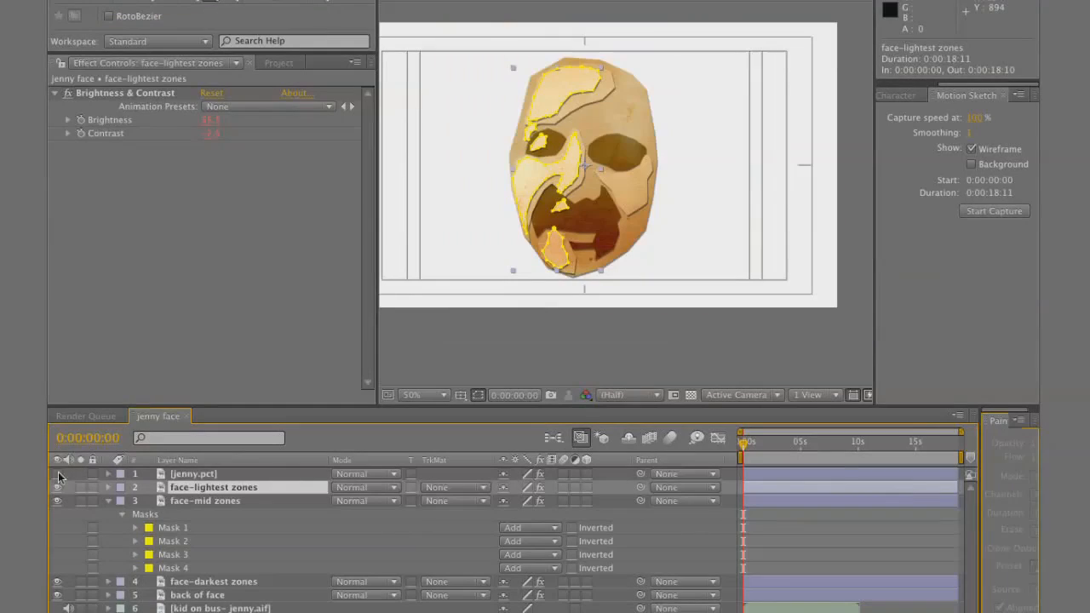
key(period)
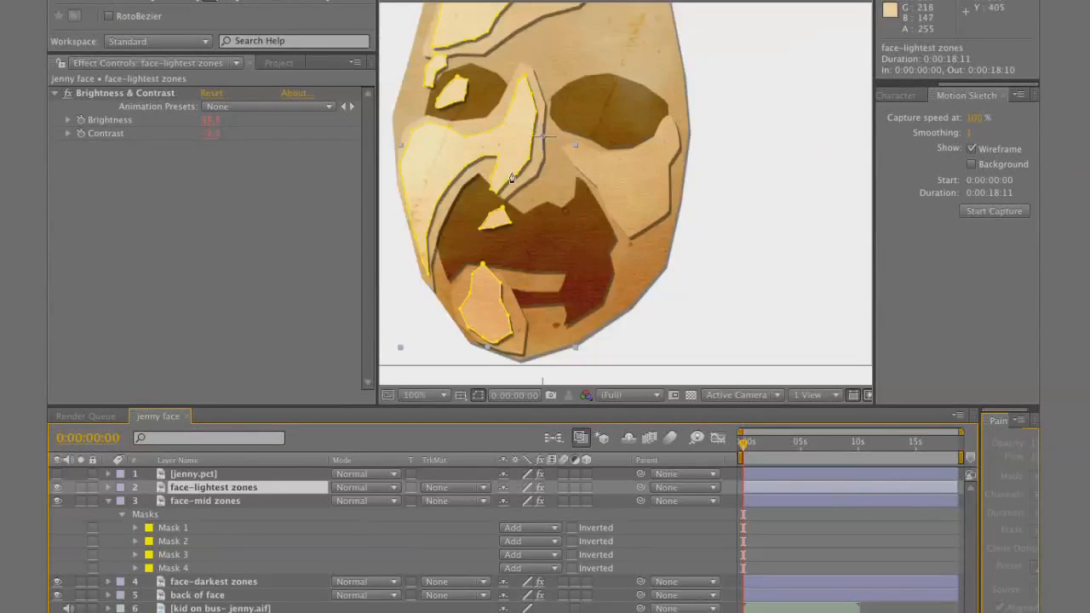
click(108, 488)
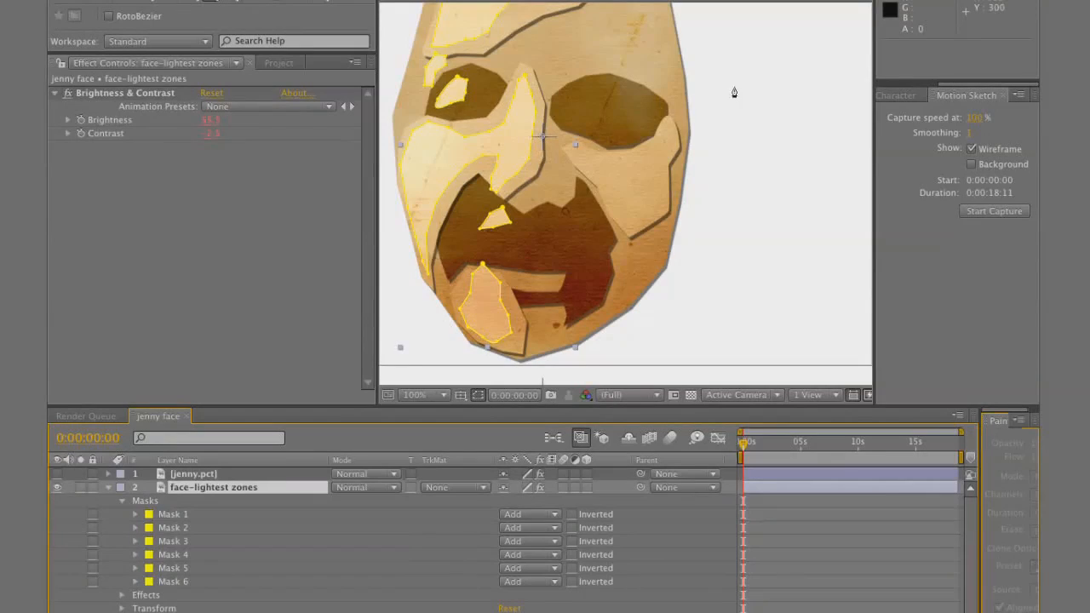
key(comma)
click(791, 556)
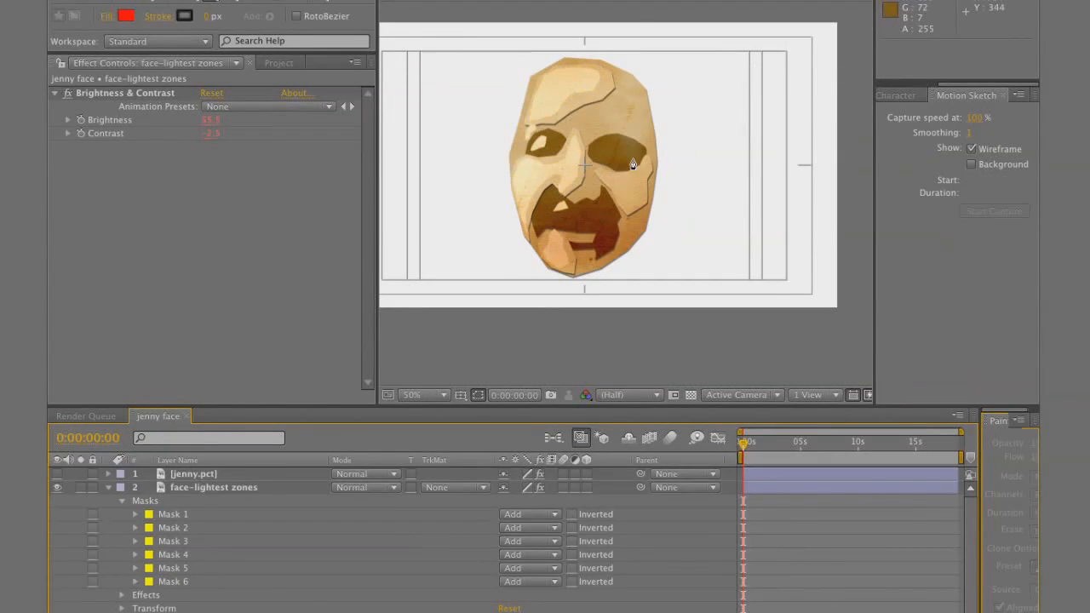
click(110, 488)
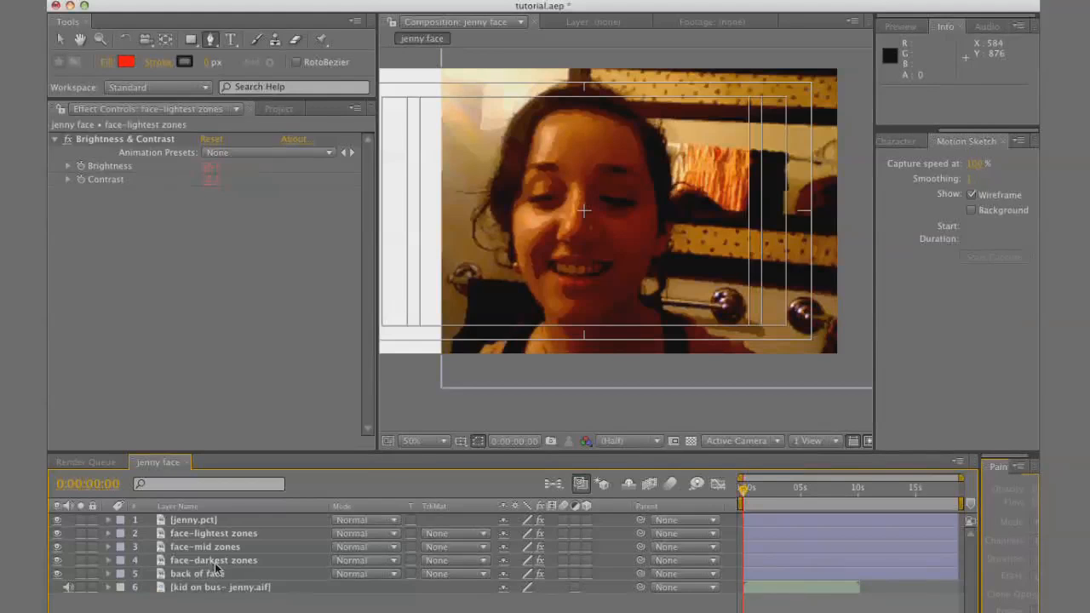
Duplicate face-darkest zones, move the copy above face-lightest zones and delete all its masks
click(213, 562)
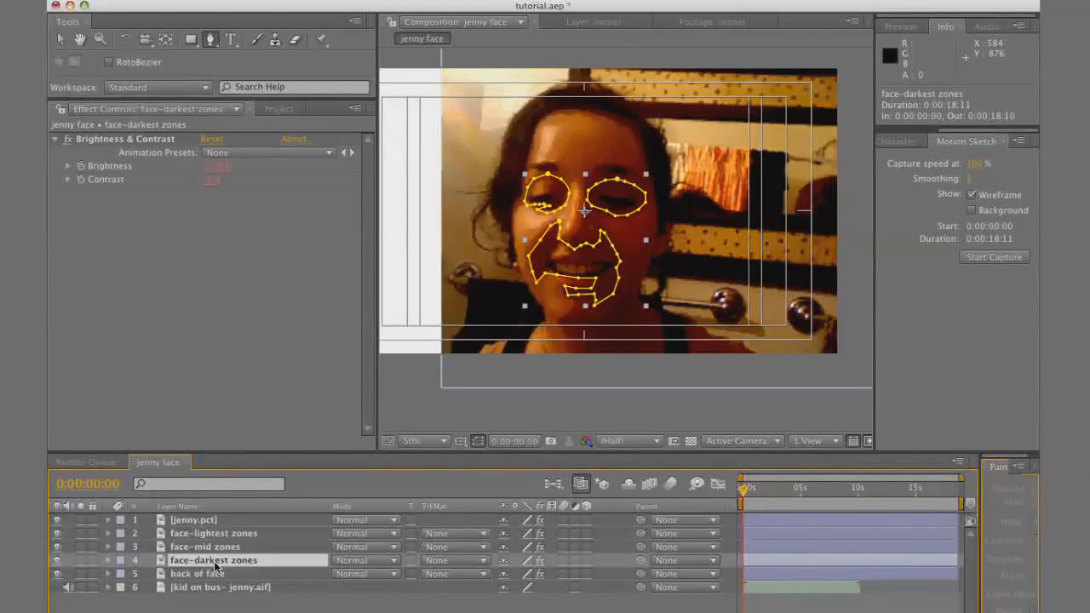
key(super+d)
drag(224, 561, 233, 525)
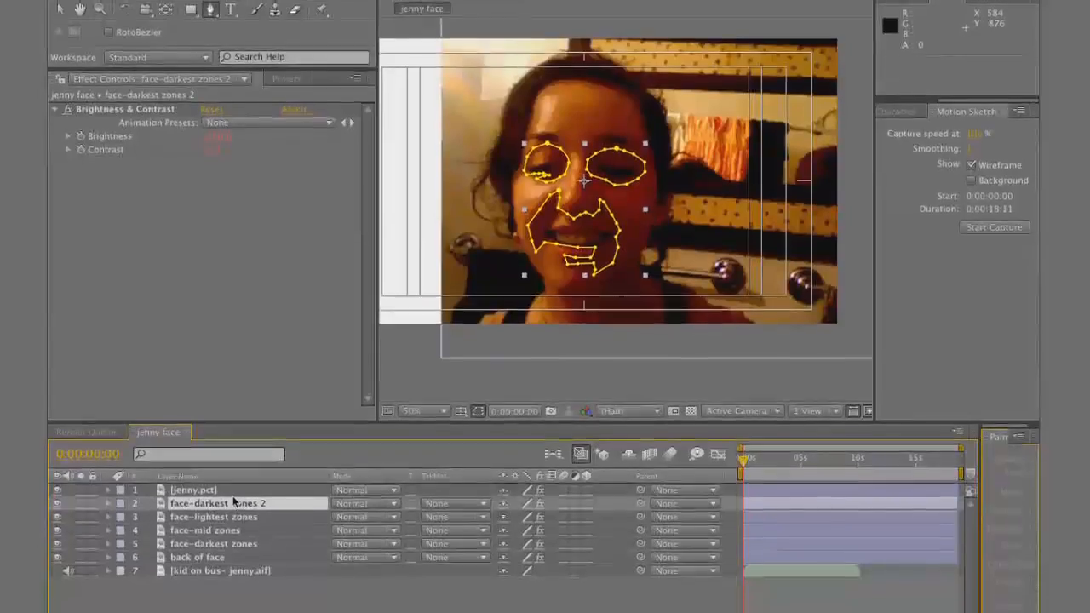
key(m)
click(193, 490)
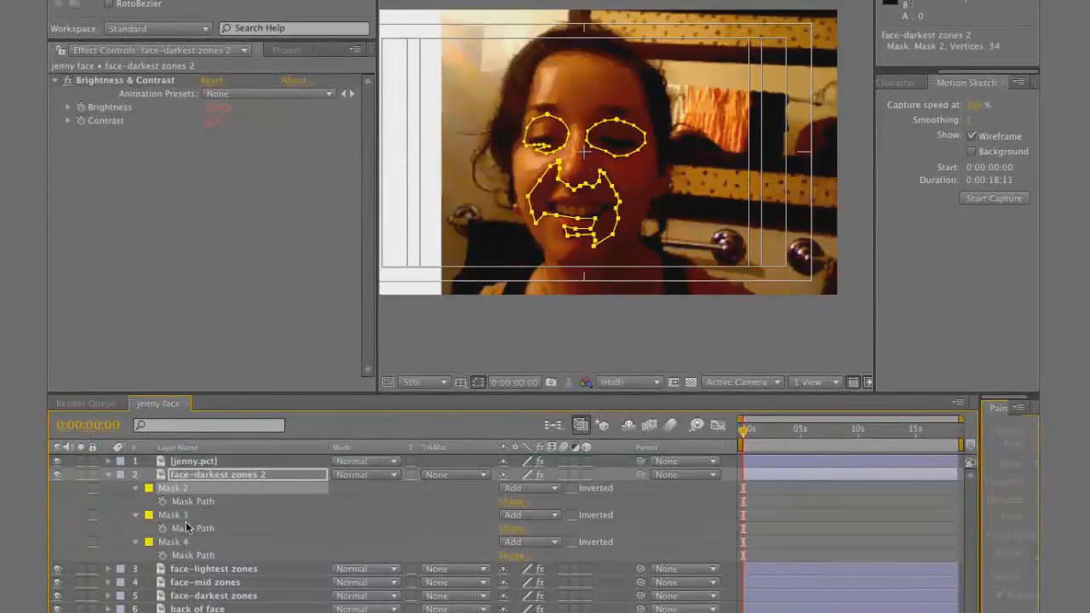
shift+click(179, 546)
key(Delete)
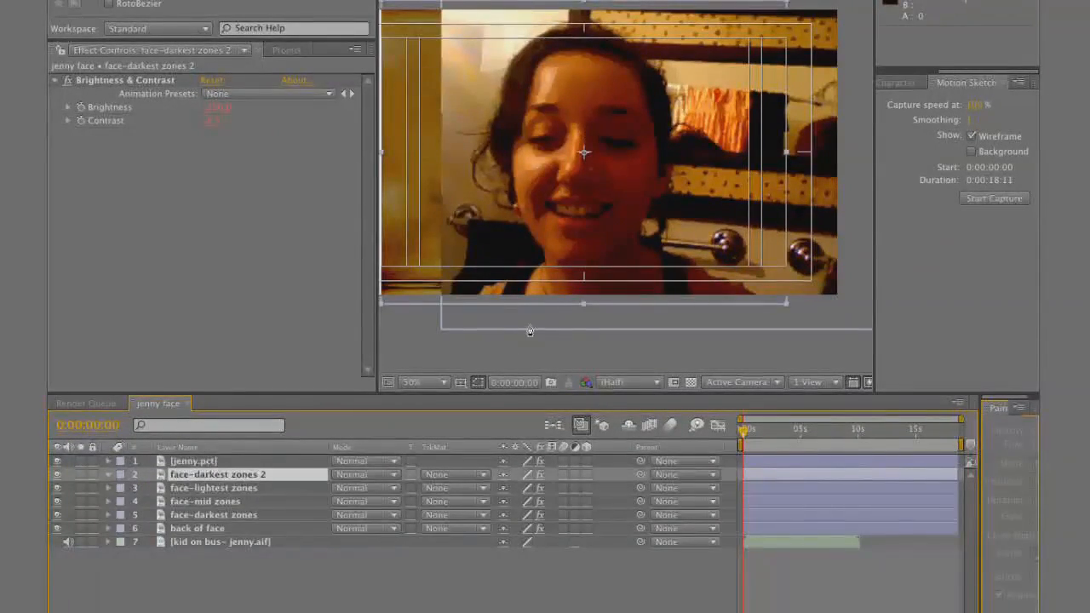
Draw a small closed mask on the face-darkest zones copy around the pupil on the photo's left side
key(period)
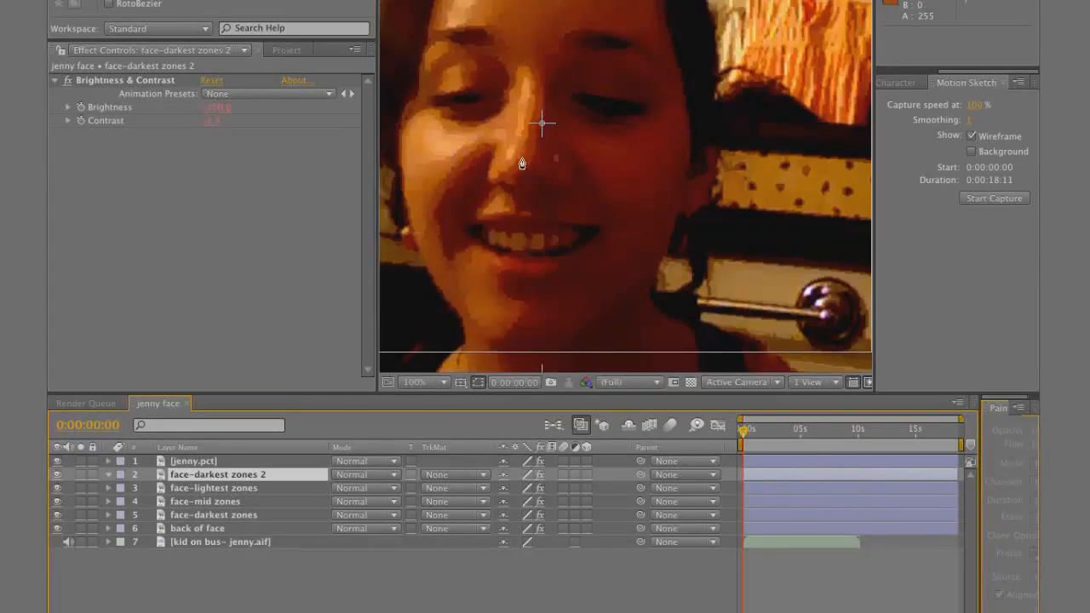
drag(481, 137, 557, 278)
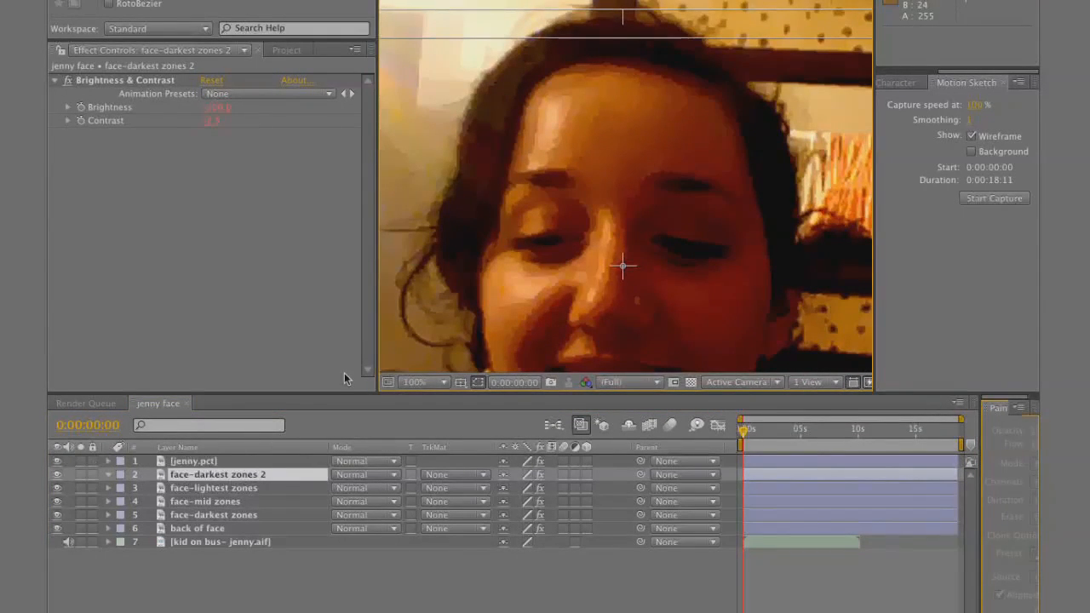
click(554, 245)
click(565, 242)
click(565, 237)
click(553, 232)
click(540, 236)
click(535, 240)
click(539, 247)
click(554, 246)
Draw a second small mask on the same layer around the pupil on the photo's right side
click(681, 241)
click(698, 238)
click(707, 247)
click(711, 253)
click(698, 255)
click(686, 250)
click(675, 248)
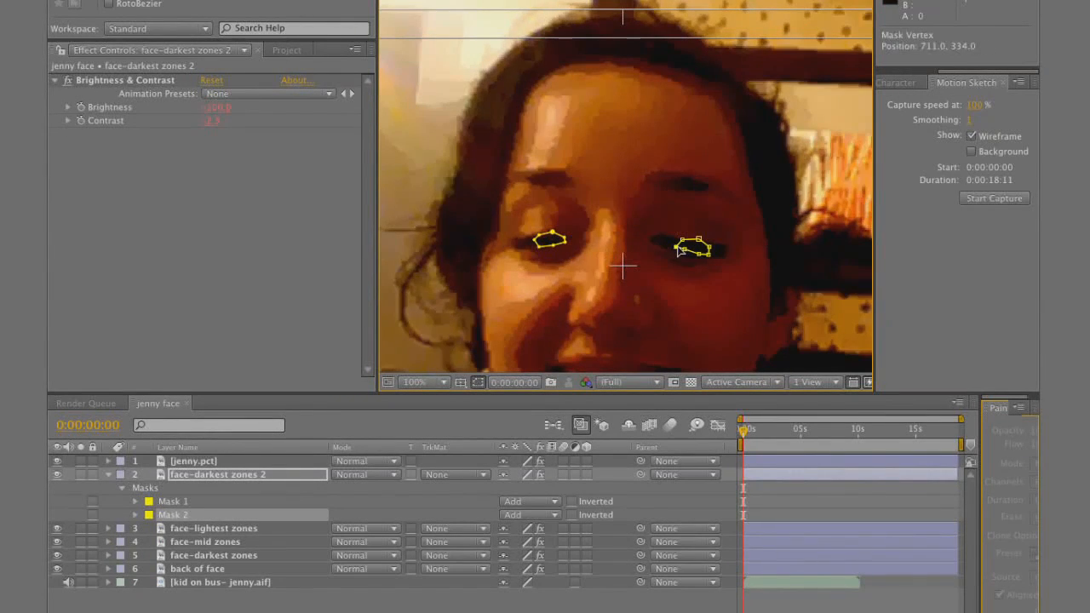
Rename the face-darkest zones copy as PUPILS
click(237, 479)
text(PUP)
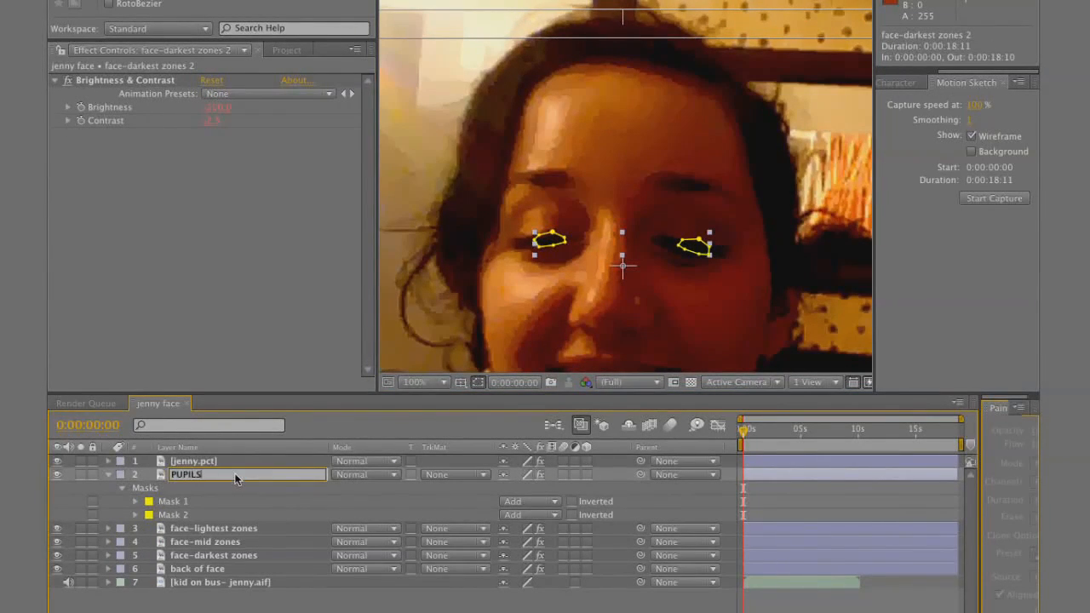
text(ILS)
key(Return)
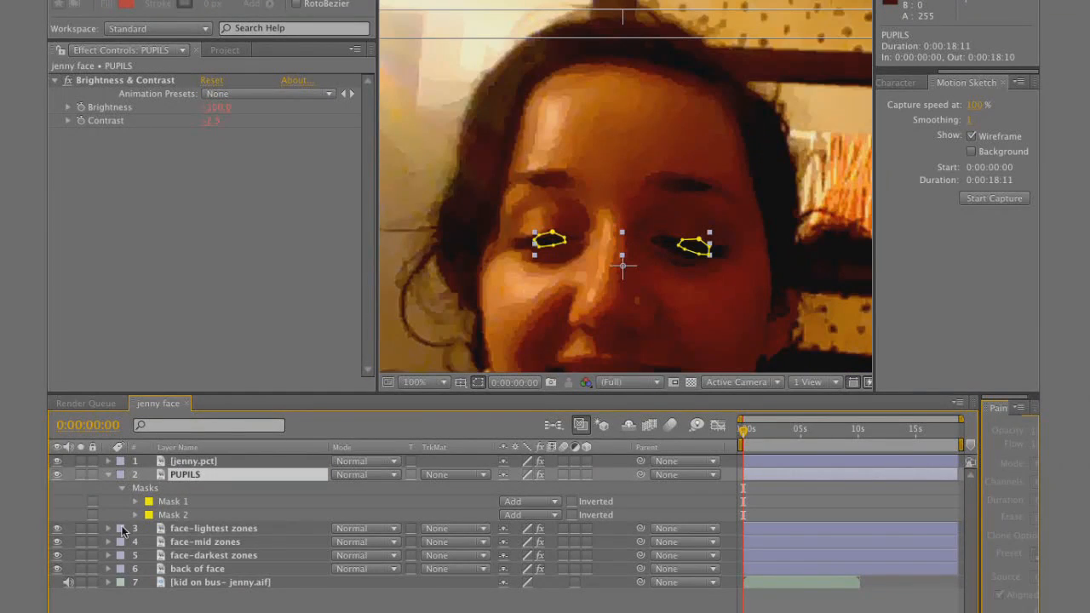
Duplicate PUPILS, rename the copy "eyelashes" and delete its masks
key(ctrl+d)
key(Return)
text(eyel)
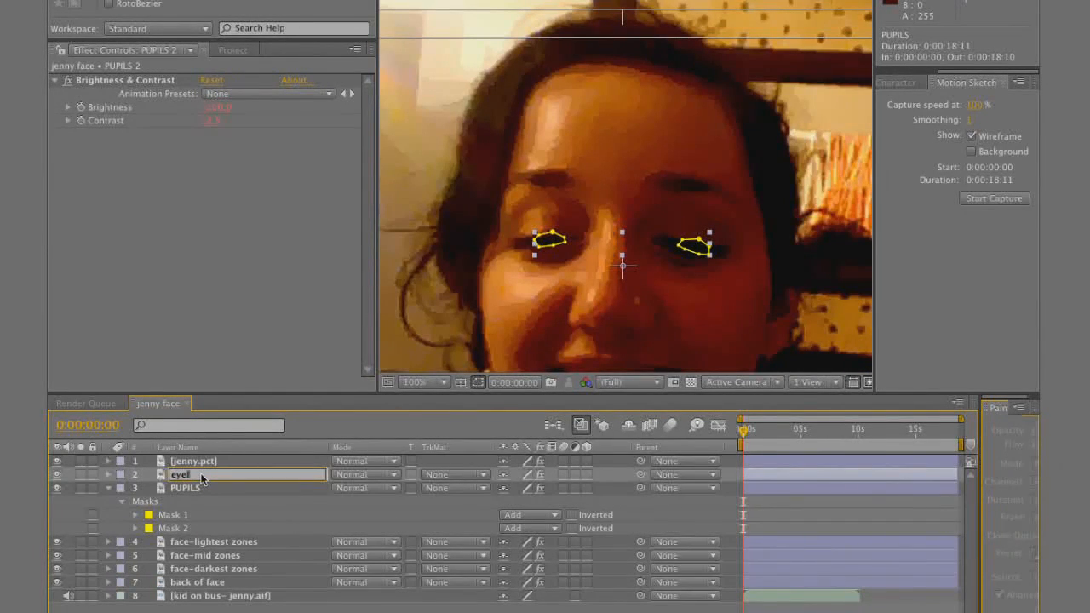
click(267, 503)
click(235, 475)
key(m)
drag(236, 513, 184, 488)
key(Delete)
Draw a spiky closed mask on the eyelashes layer along the lash line of the photo's left eye
scroll(532, 249, up, 1)
click(544, 248)
click(530, 251)
click(518, 265)
click(519, 253)
click(507, 266)
click(510, 255)
click(492, 261)
click(504, 250)
click(518, 233)
click(531, 240)
click(557, 239)
click(583, 239)
click(638, 248)
click(584, 247)
click(558, 248)
click(545, 248)
Draw a second spiky mask on the eyelashes layer along the lash line of the photo's right eye
drag(757, 245, 571, 249)
click(586, 250)
click(614, 247)
click(649, 255)
click(693, 258)
click(706, 253)
click(701, 262)
click(724, 260)
click(732, 273)
click(730, 287)
click(718, 272)
click(711, 278)
click(694, 282)
click(648, 262)
click(586, 250)
key(comma)
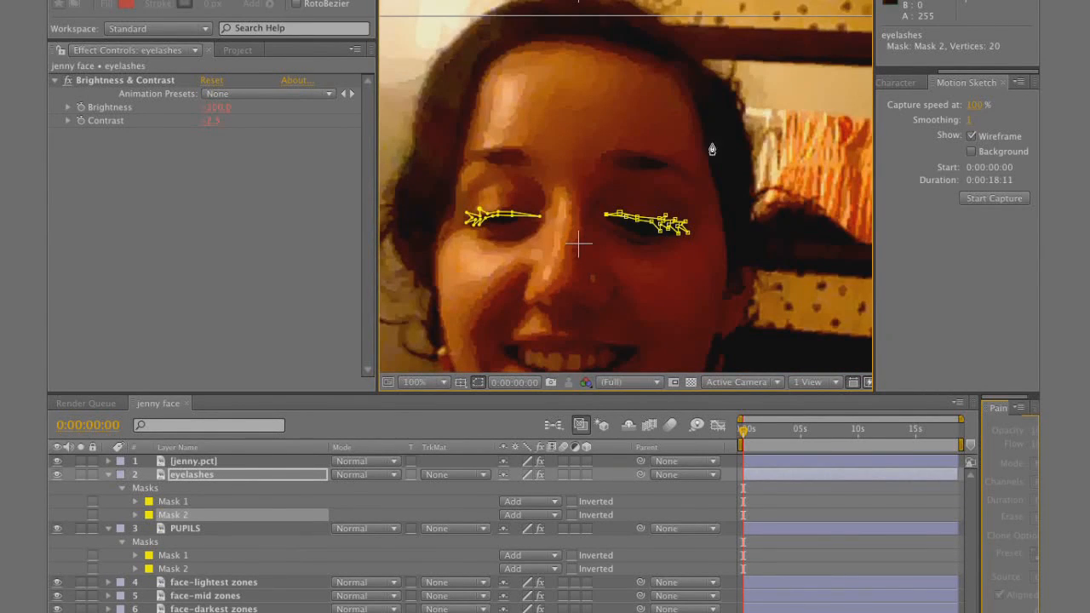
Duplicate eyelashes, rename the copy "eyebrows" and delete both of its masks
click(203, 475)
key(ctrl+d)
key(Return)
text(eyebrows)
key(Return)
key(m)
click(174, 488)
shift+click(174, 515)
key(Delete)
Draw a closed mask on the eyebrows layer around the eyebrow on the photo's left side
key(period)
drag(443, 145, 733, 146)
click(741, 167)
click(688, 137)
click(643, 147)
click(635, 169)
click(694, 169)
click(742, 167)
Draw a second mask on the eyebrows layer around the eyebrow on the photo's right side
drag(747, 216, 426, 285)
click(559, 238)
click(590, 214)
click(669, 234)
click(729, 276)
click(687, 255)
click(653, 256)
click(620, 262)
click(560, 238)
key(comma)
key(comma)
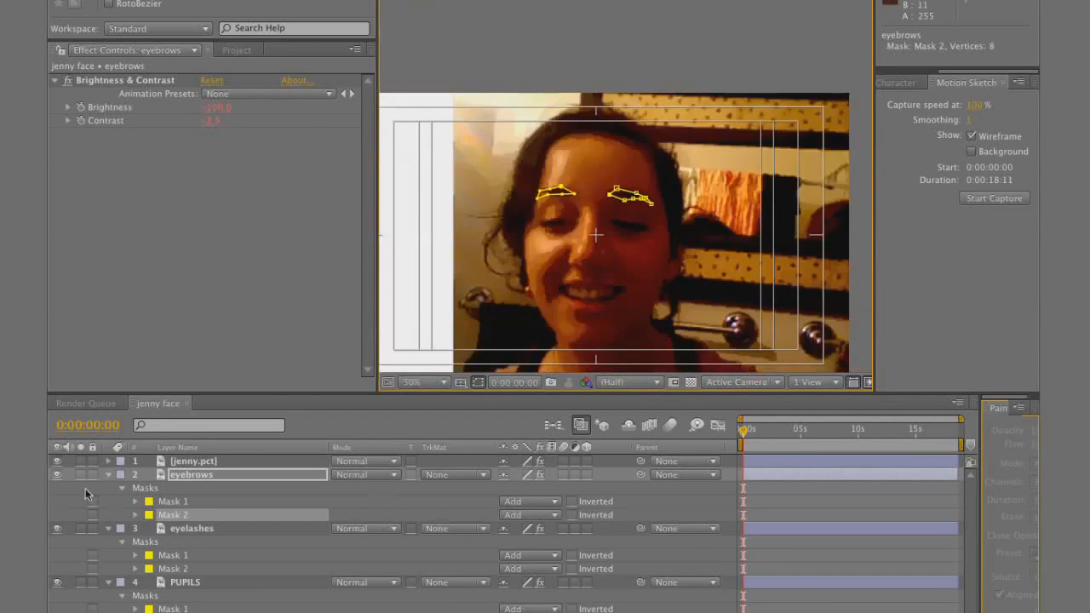
Duplicate the PUPILS layer and move the copy below the original in the layer stack
click(108, 474)
click(107, 488)
click(185, 501)
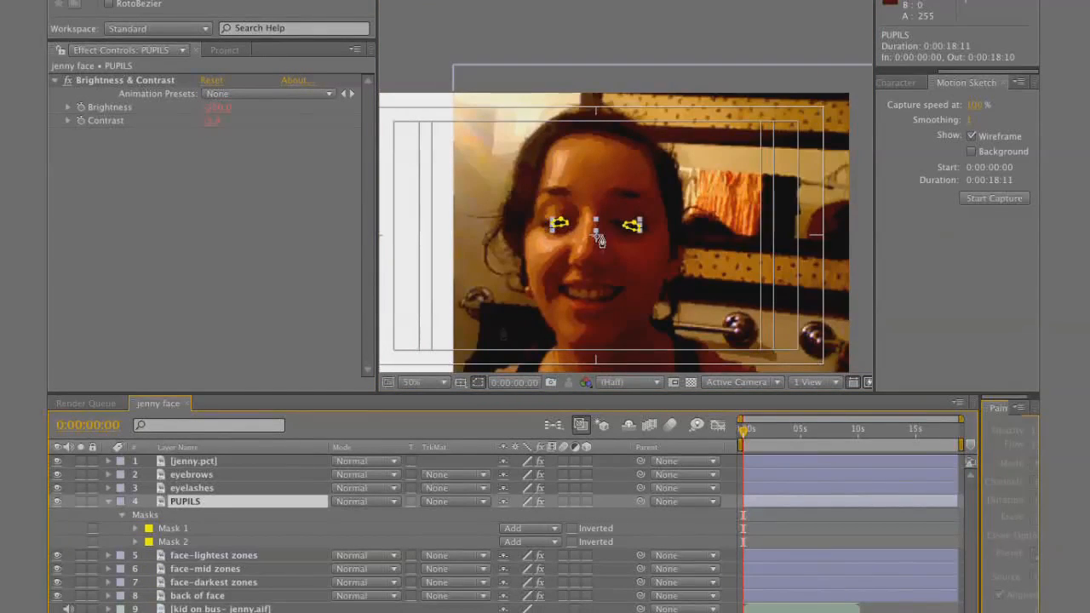
key(period)
key(ctrl+d)
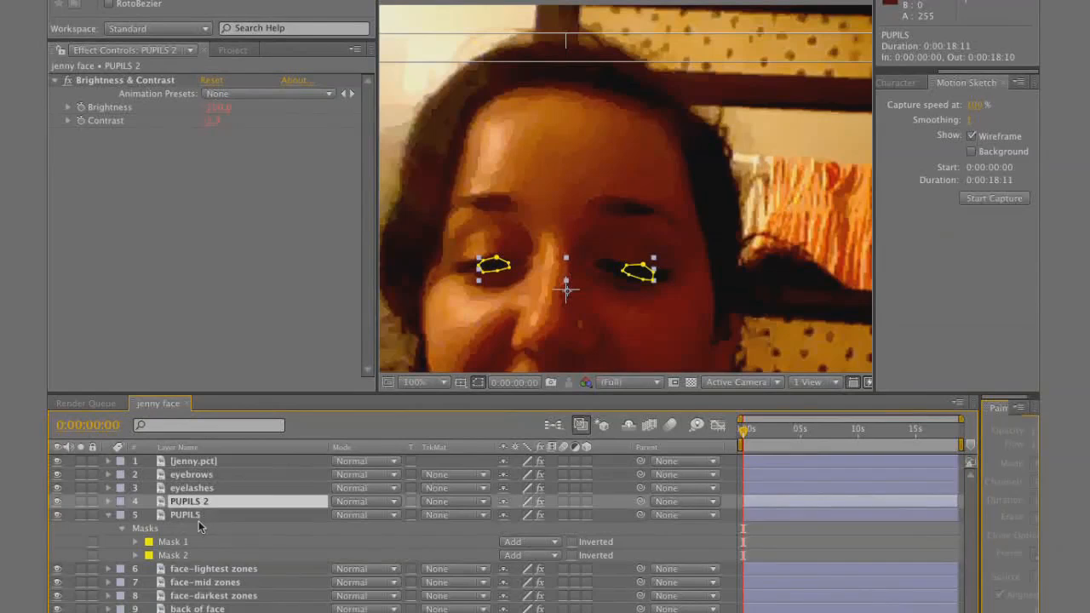
drag(207, 504, 213, 560)
Rename the duplicated pupils layer "whites of EYES", then reset its Brightness & Contrast effect and raise the brightness
key(Return)
text(whites of EYES)
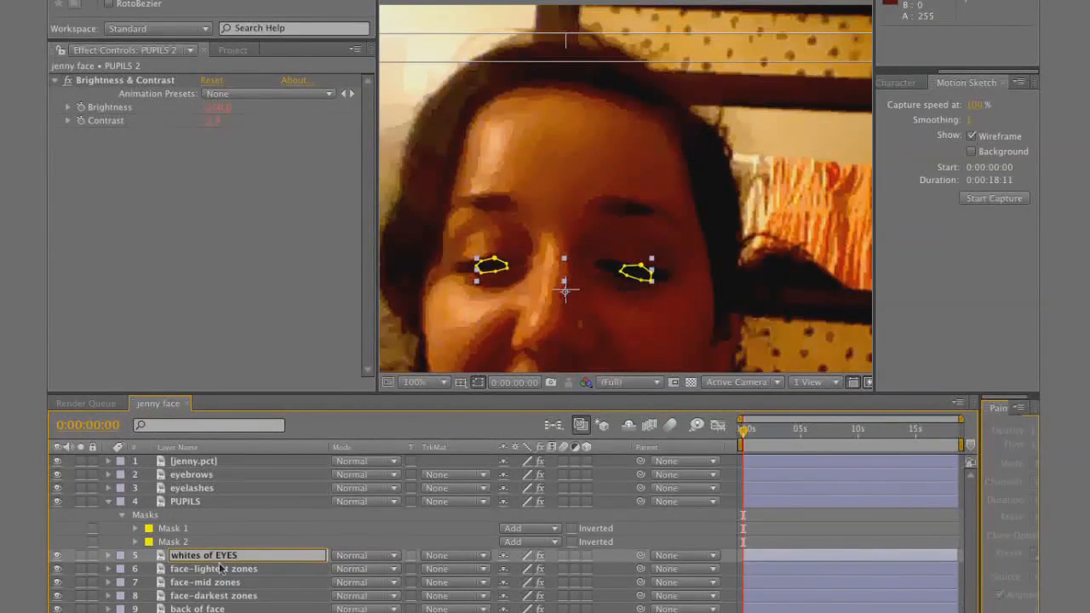
key(Return)
click(212, 81)
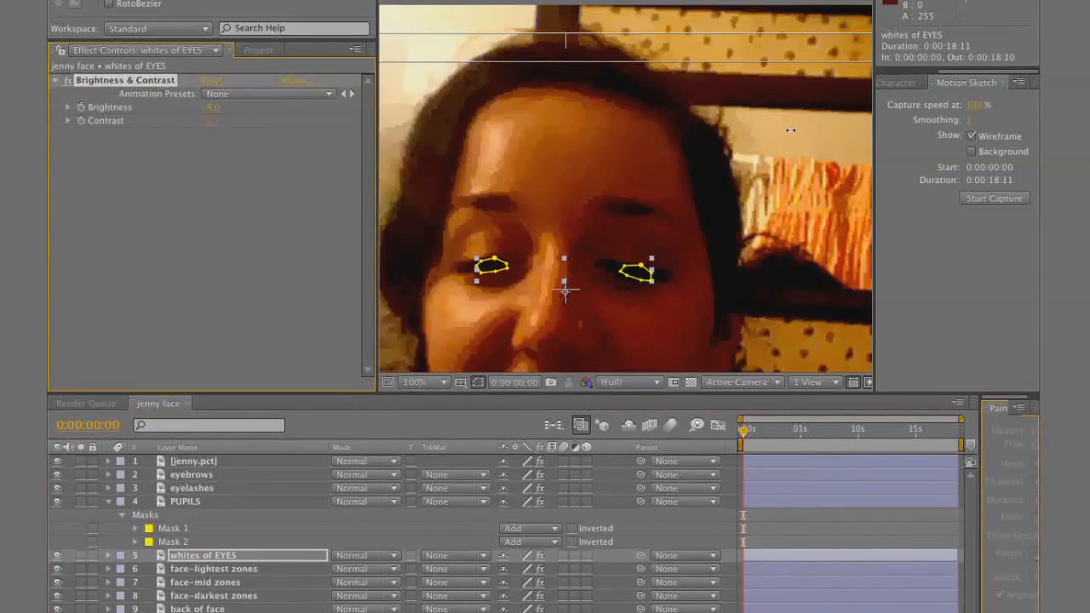
Draw a closed mask on the whites of EYES layer around the white of the eye on the photo's left side
scroll(465, 281, up, 1)
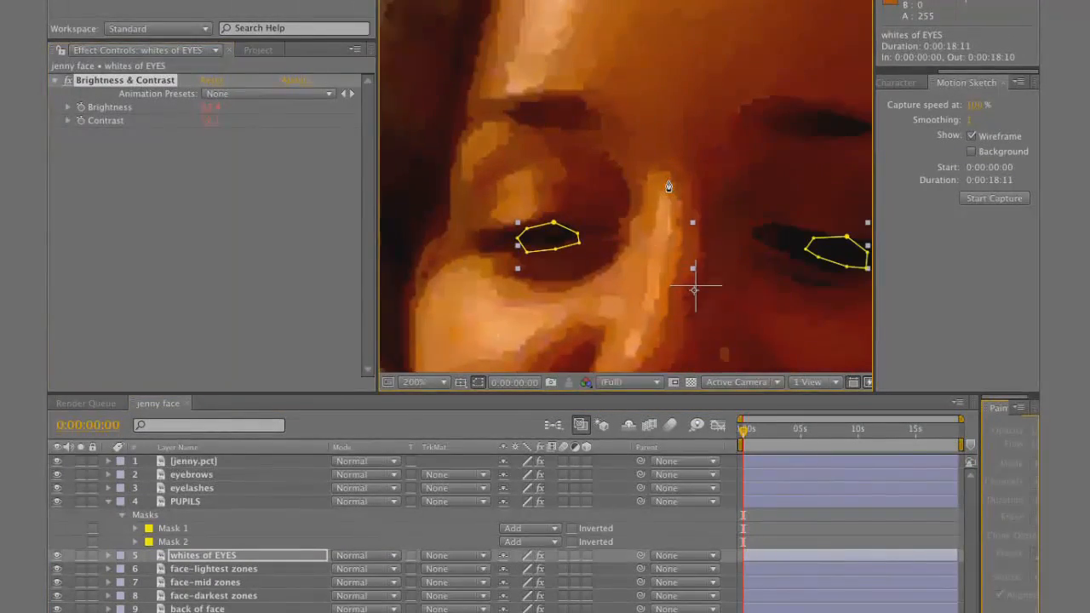
click(476, 244)
click(513, 231)
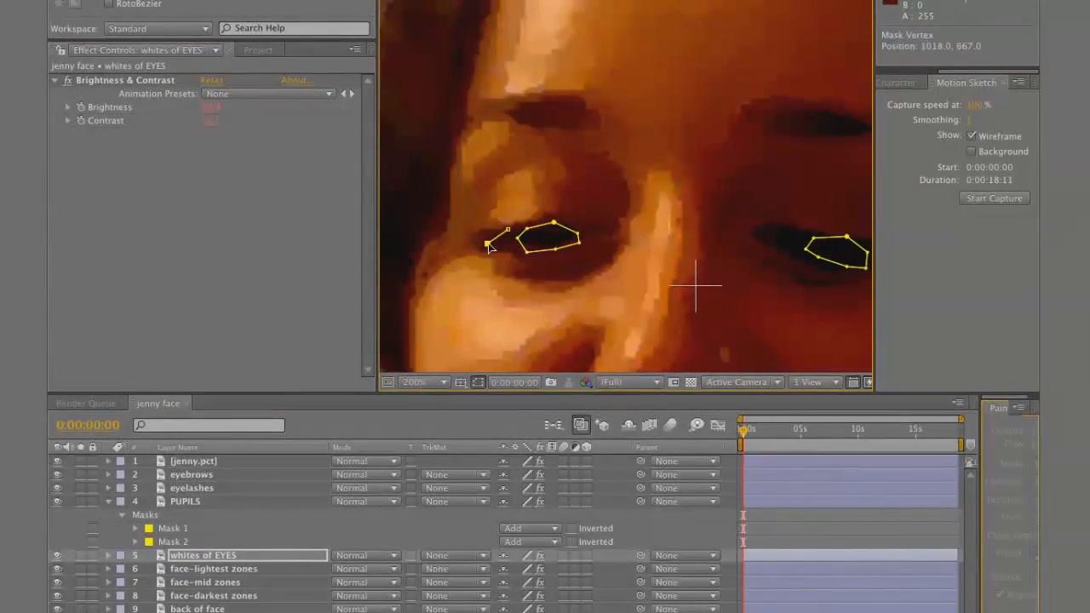
click(573, 230)
click(606, 240)
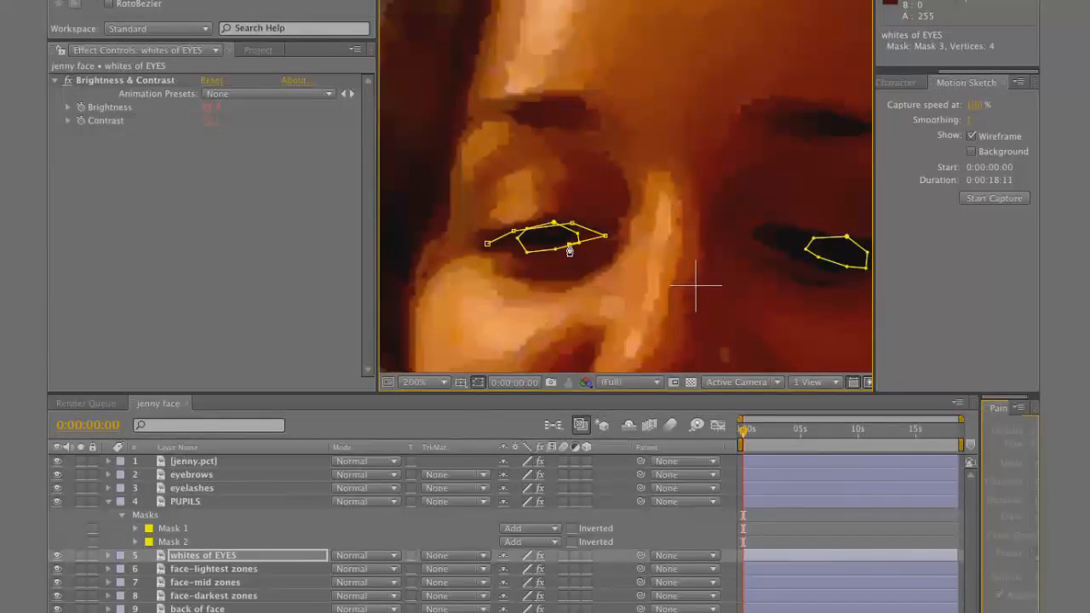
click(571, 253)
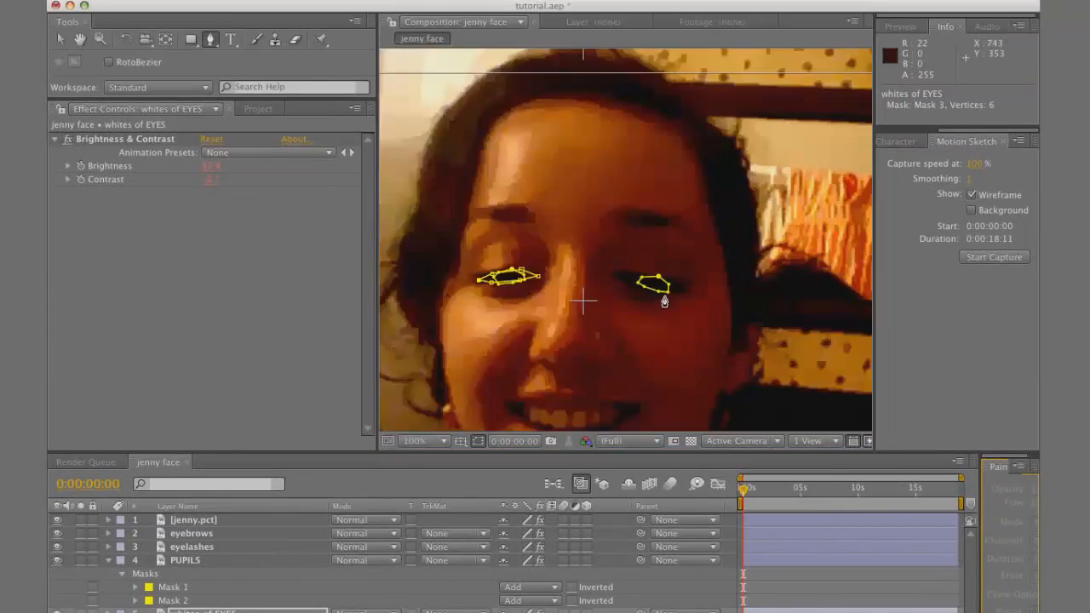
Draw a second closed mask on the whites of EYES layer around the eye on the photo's right side
scroll(664, 243, up, 2)
click(628, 391)
click(656, 389)
click(702, 389)
click(795, 411)
drag(822, 417, 641, 240)
click(679, 261)
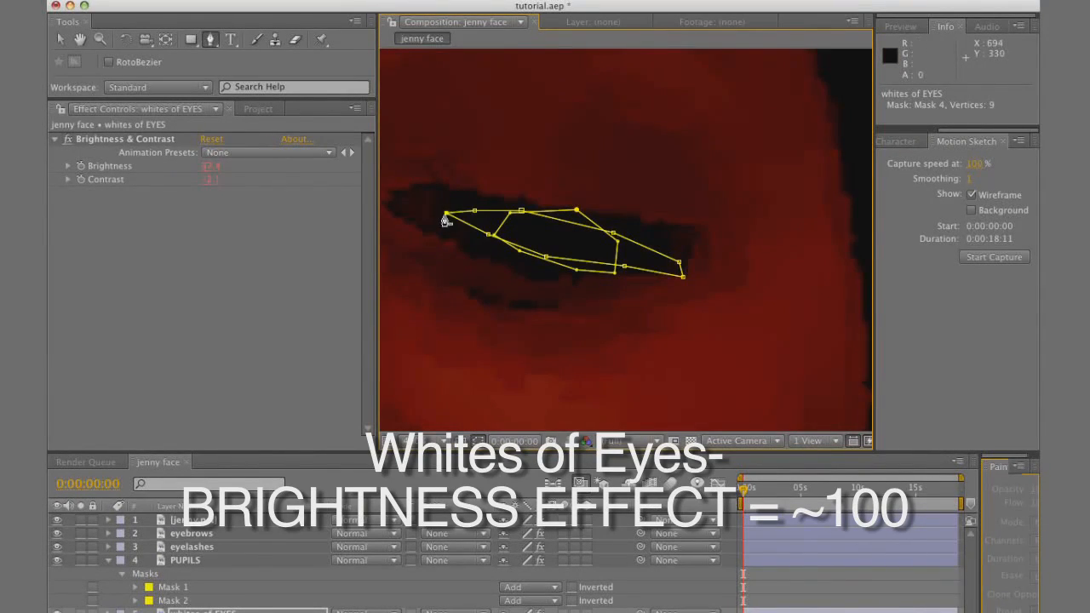
click(446, 212)
scroll(537, 253, down, 4)
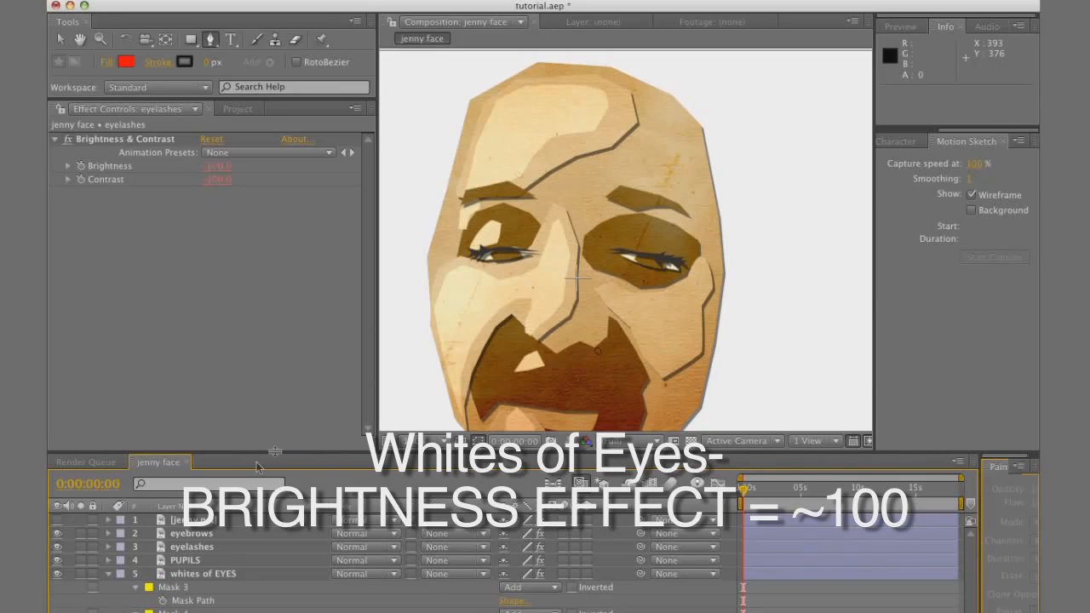
Lower the Brightness & Contrast effect's contrast on the PUPILS and eyebrows layers to turn both a dark grey tone
click(206, 556)
drag(212, 187, 201, 185)
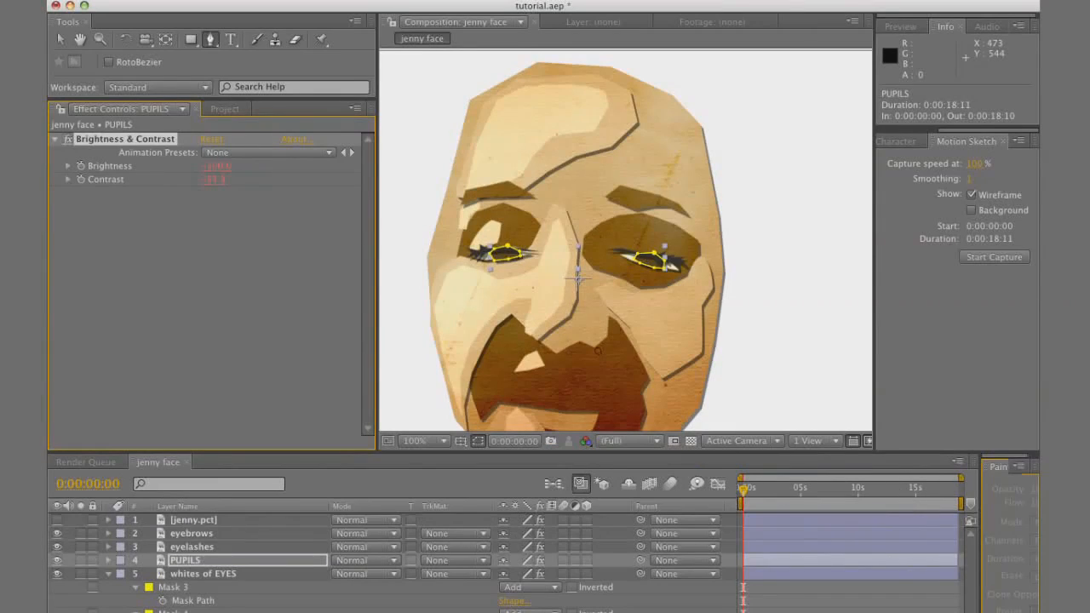
drag(216, 182, 176, 191)
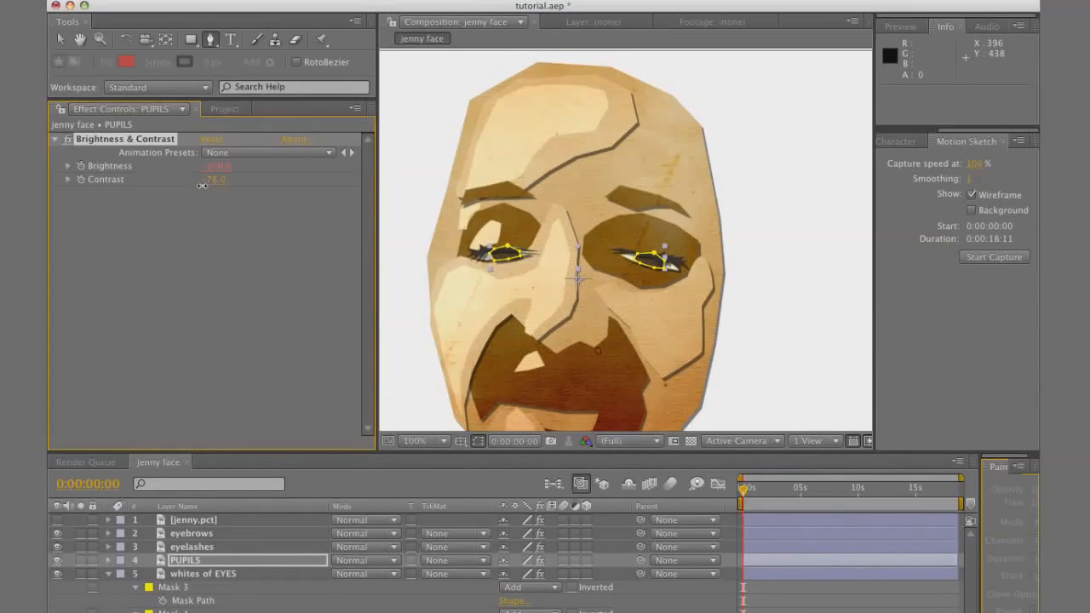
drag(203, 184, 195, 186)
key(super+shift+a)
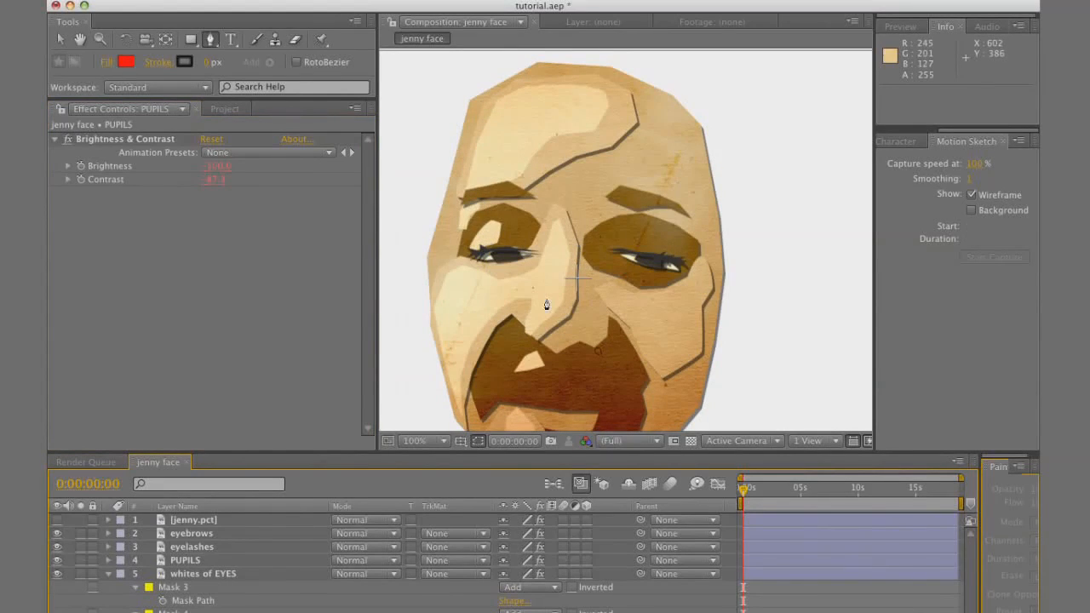
click(323, 533)
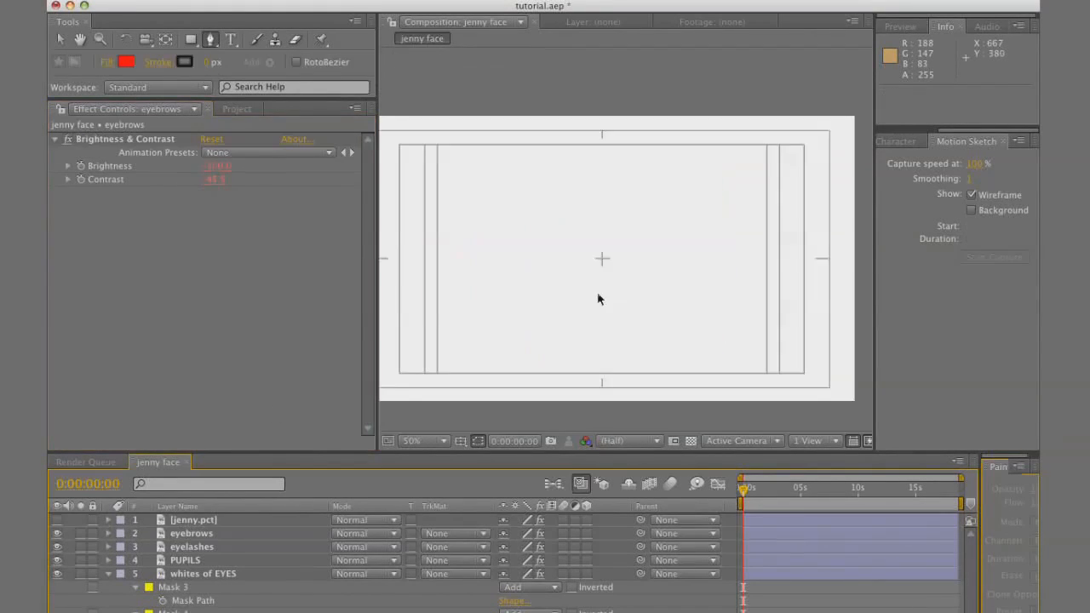
Pre-compose the eyebrows, eyelashes, PUPILS and whites of EYES layers into a new composition named "EYES"
click(108, 574)
click(205, 576)
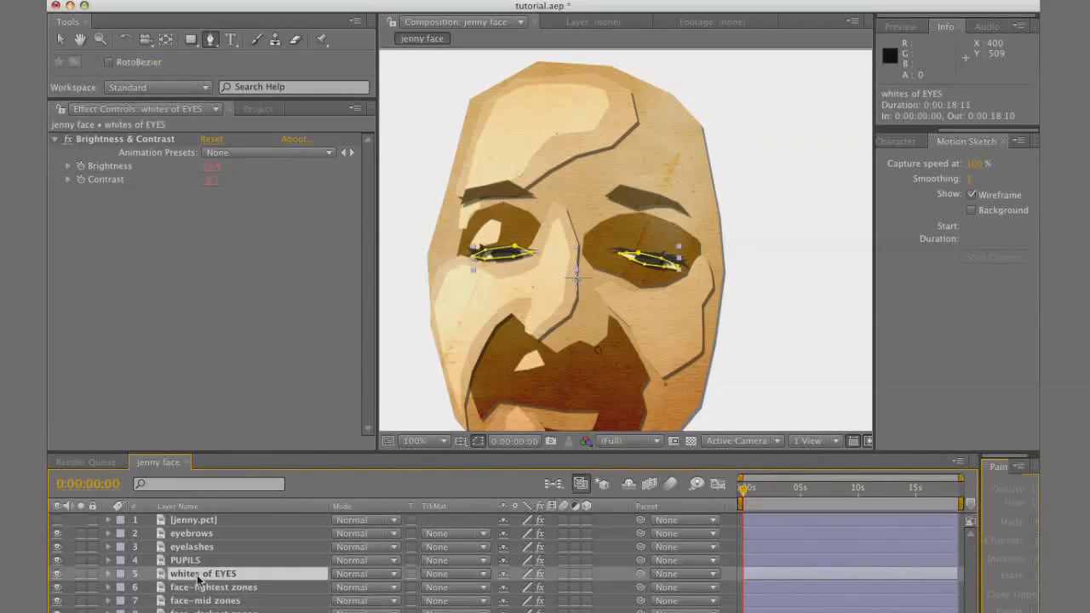
shift+click(198, 560)
shift+click(196, 546)
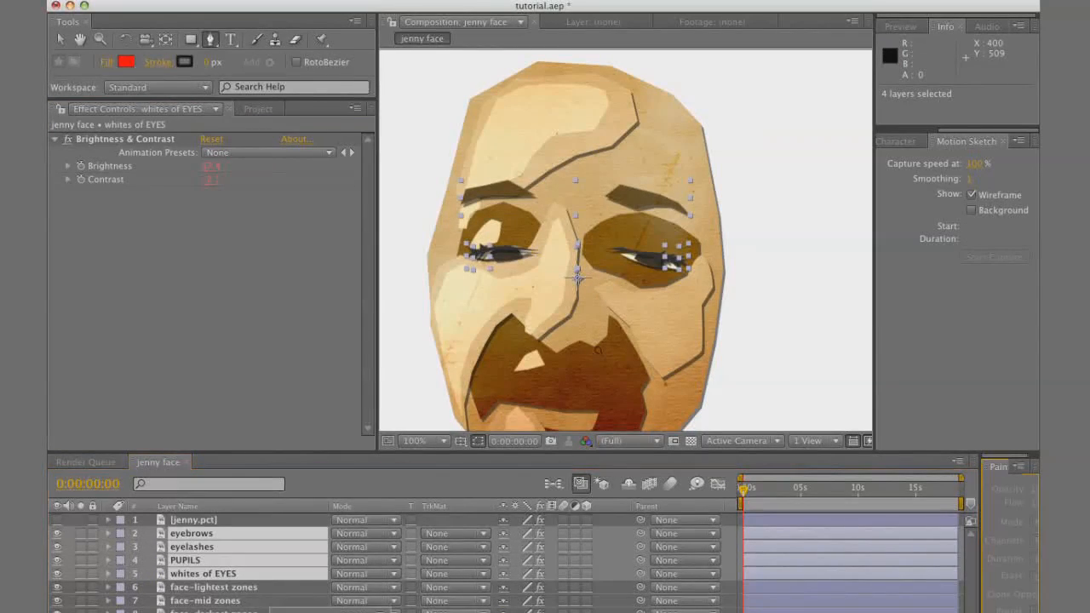
key(shift+super+c)
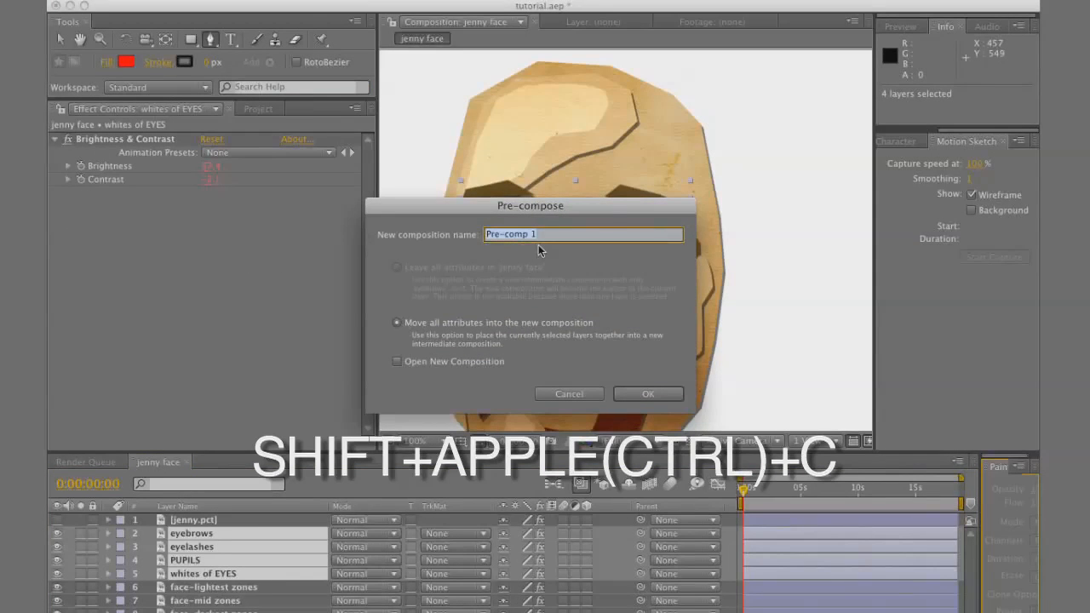
text(EYES)
click(662, 396)
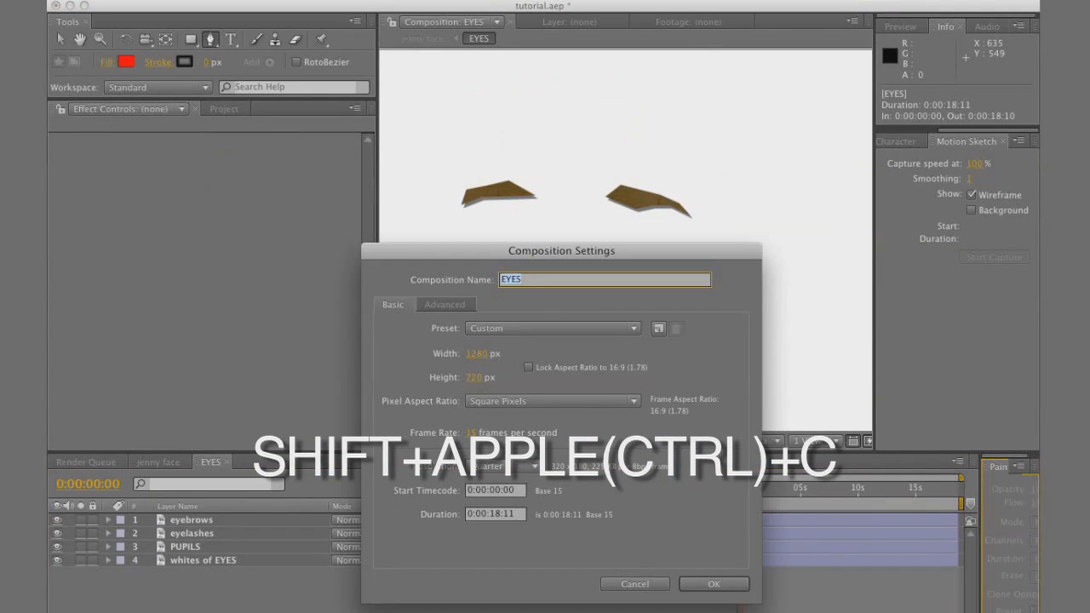
Set the EYES composition's duration to 5 frames
click(495, 515)
text(0)
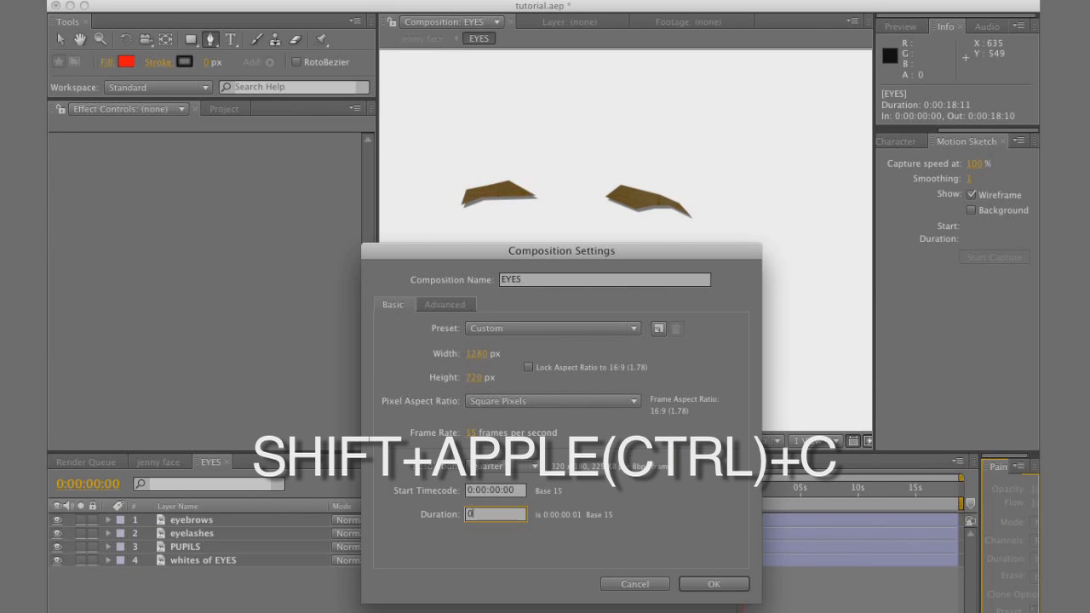
key(Return)
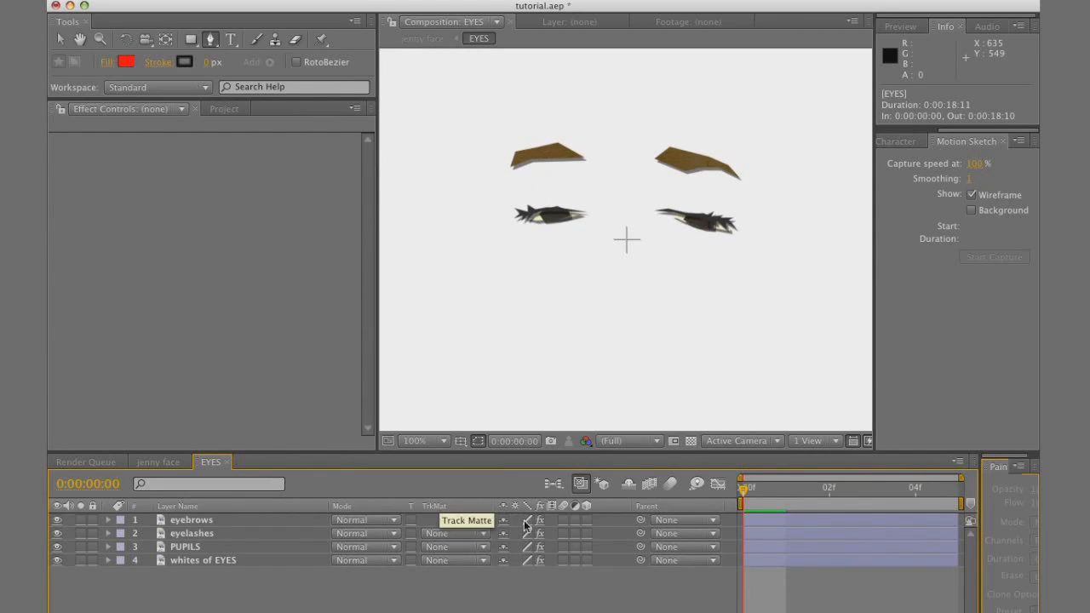
key(space)
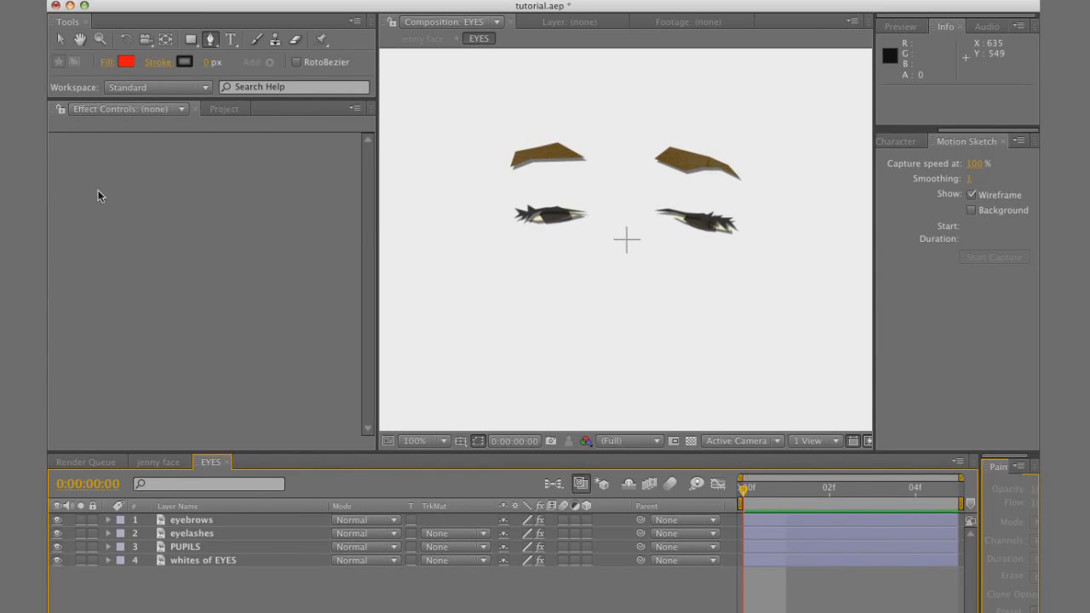
Set Mask Path keyframes at frame 0 for the masks on all four layers of the EYES composition
click(60, 39)
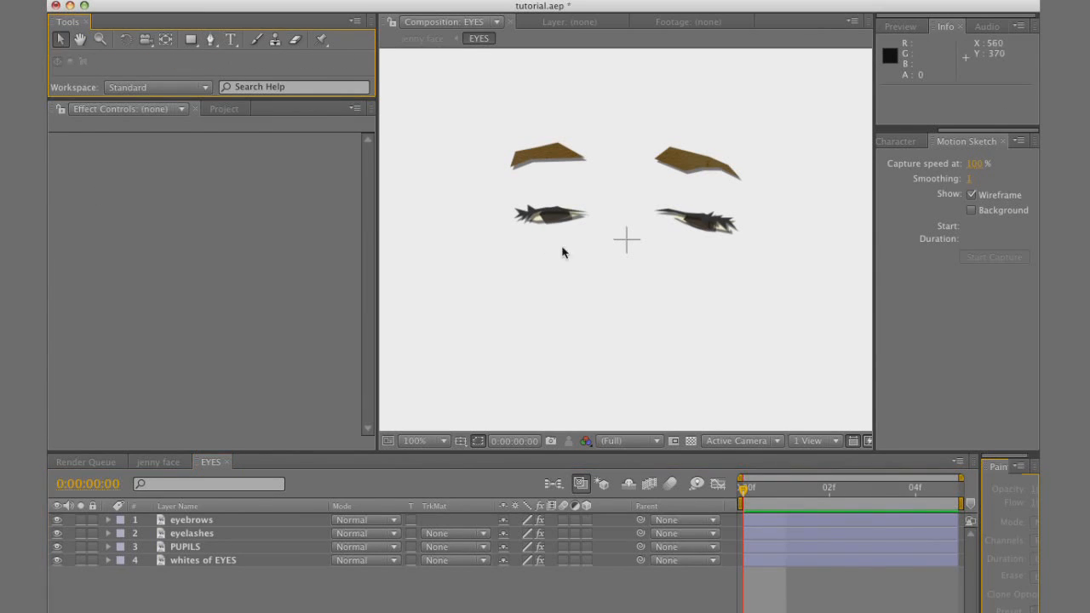
click(266, 516)
shift+click(269, 564)
key(m)
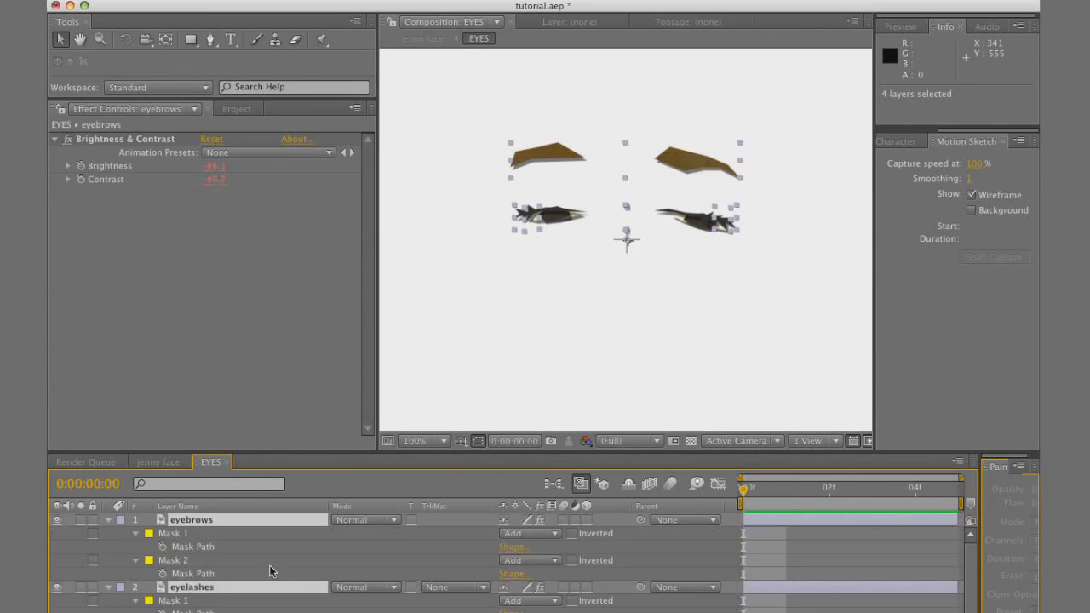
click(165, 548)
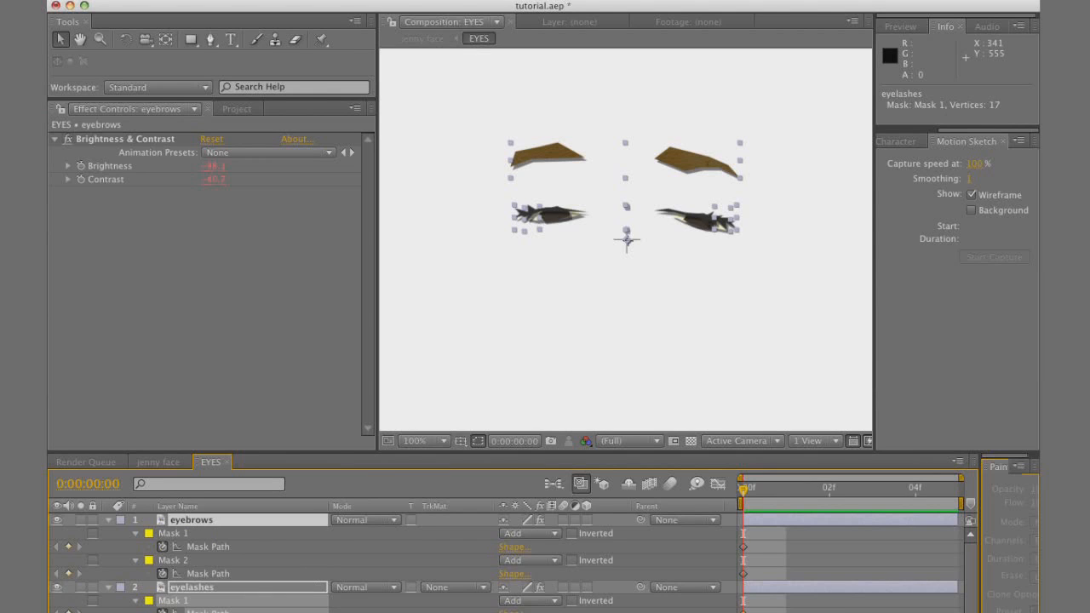
scroll(511, 563, down, 2)
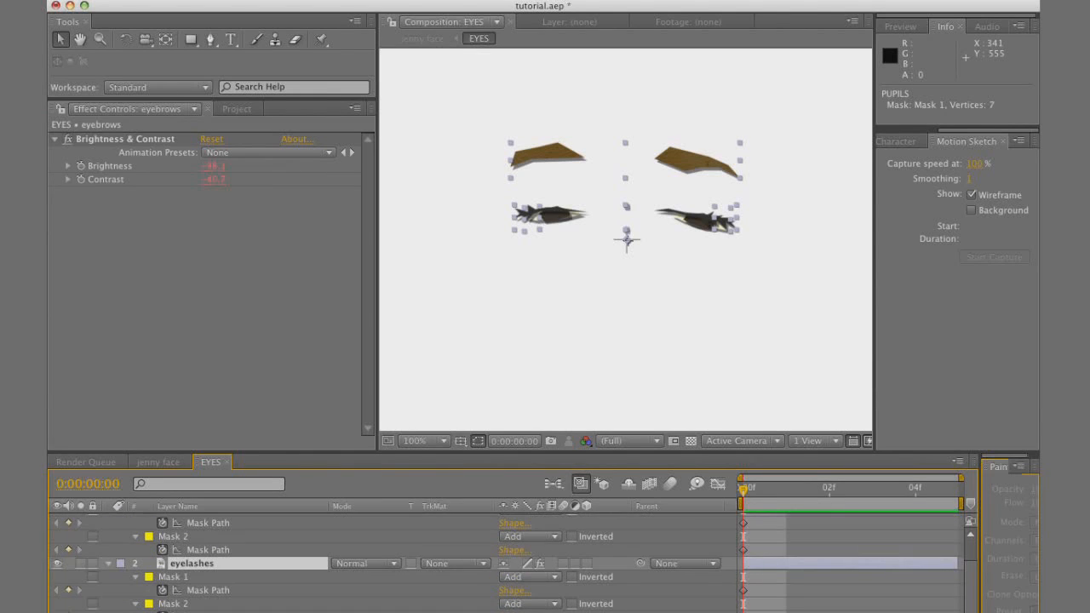
click(627, 239)
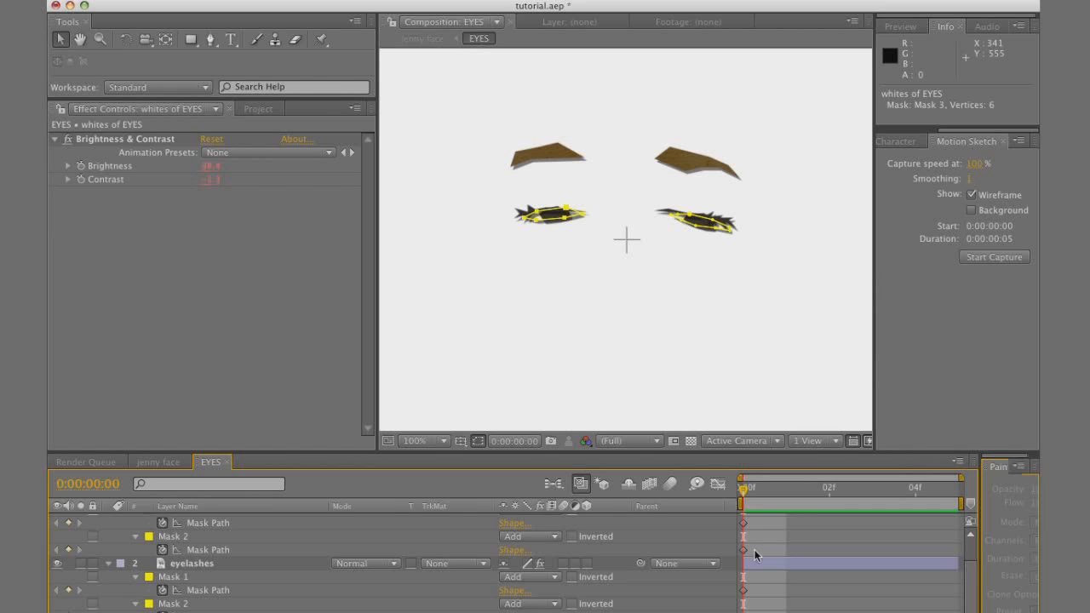
Select all the Mask Path keyframes at frame 0 across the four eye layers
scroll(755, 544, up, 2)
drag(759, 536, 716, 612)
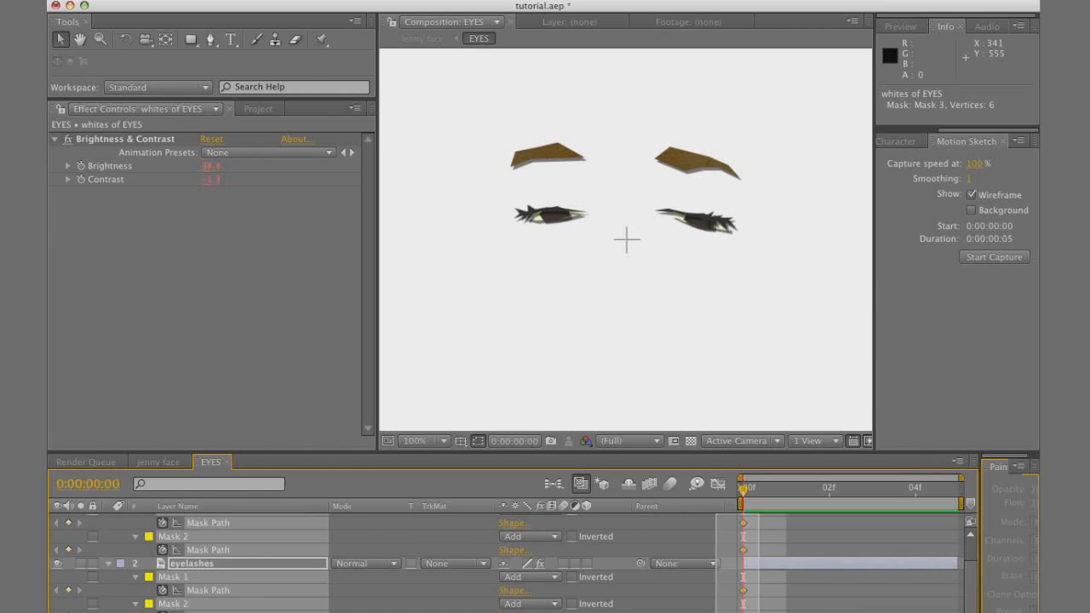
drag(716, 612, 716, 612)
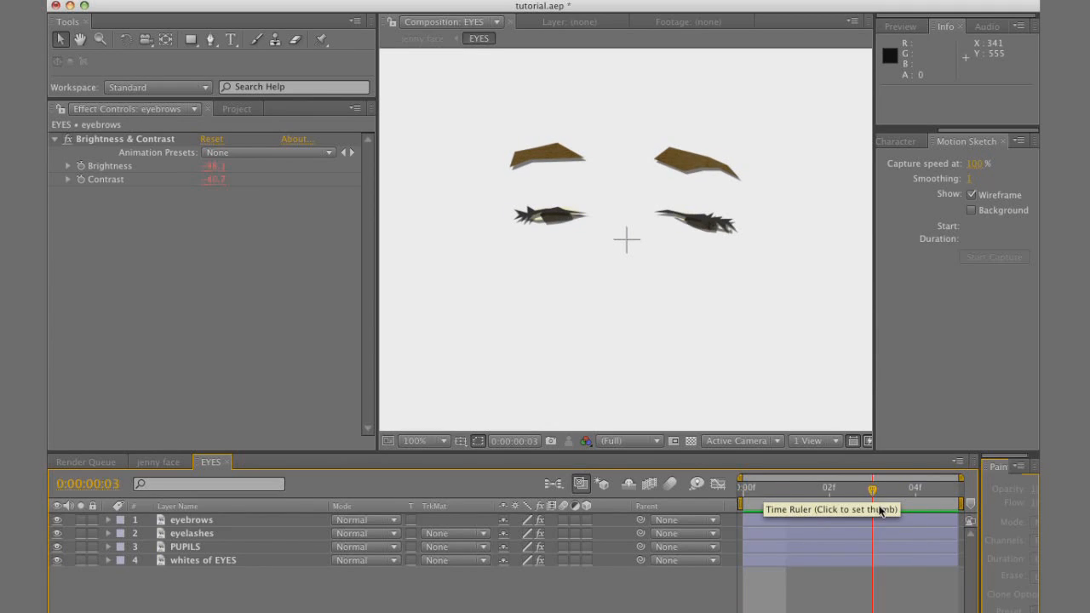
Trim the start of the PUPILS and whites of EYES layers to frame 1
key(Page_Down)
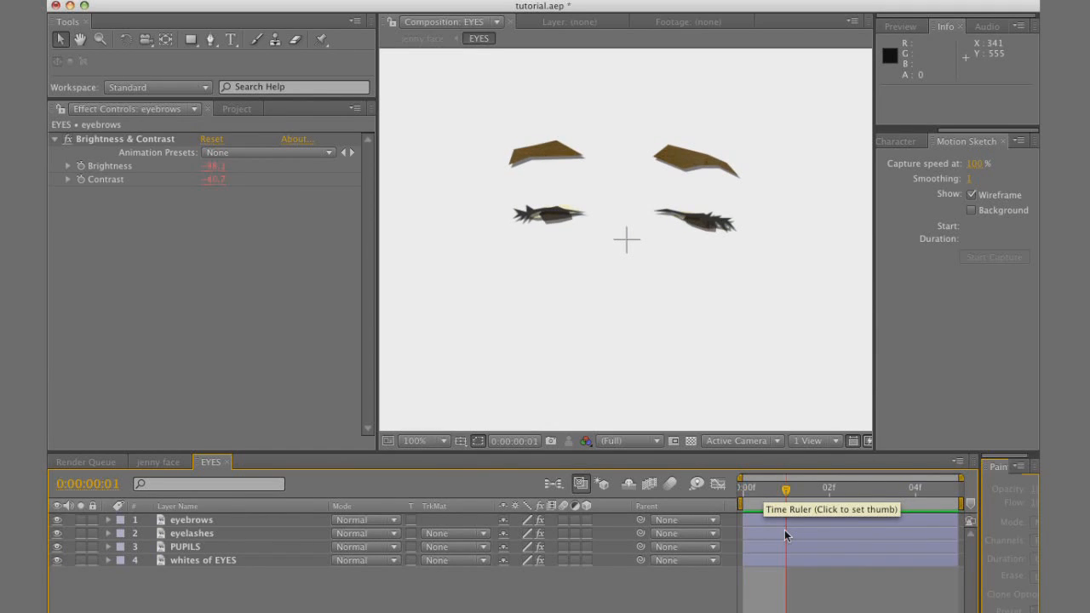
click(215, 564)
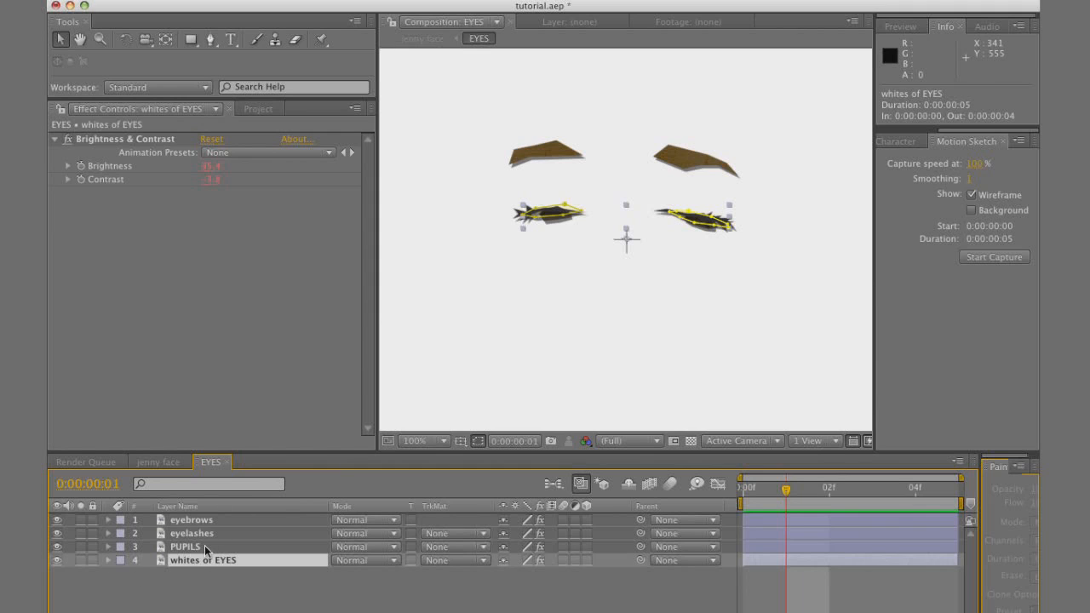
shift+click(205, 546)
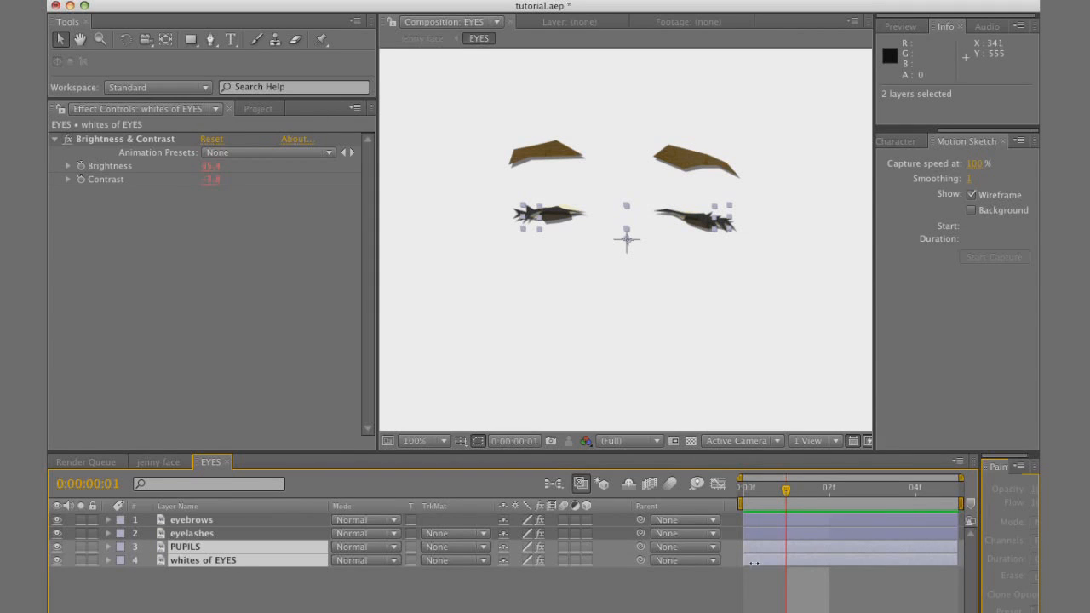
drag(743, 560, 785, 561)
Keyframe Position on the eyebrows and eyelashes layers with hold keyframes and place them at frame 1
drag(786, 488, 718, 493)
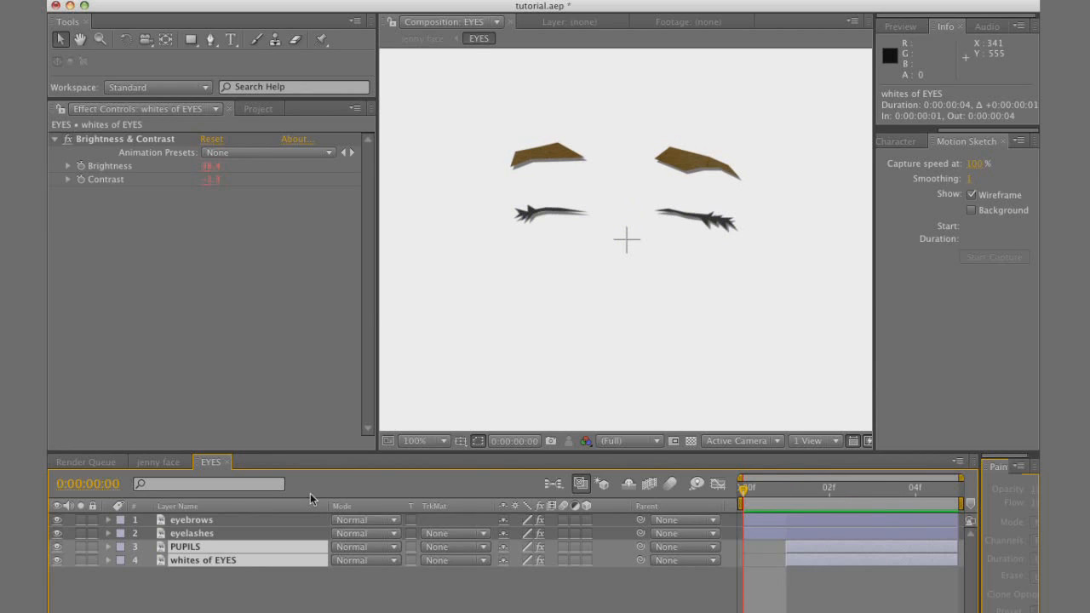
click(249, 520)
shift+click(247, 534)
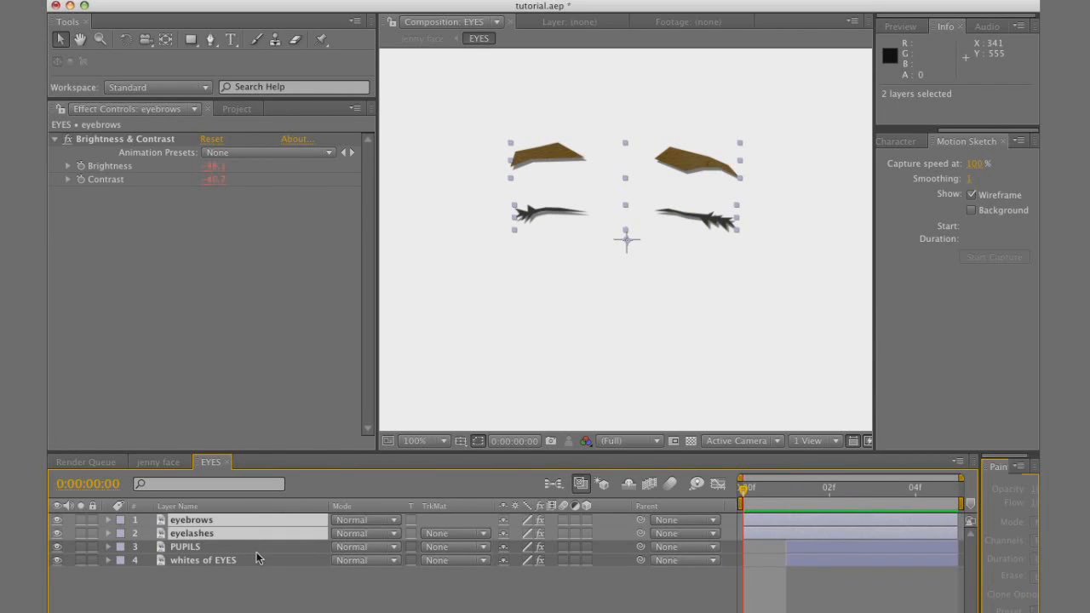
key(p)
click(149, 534)
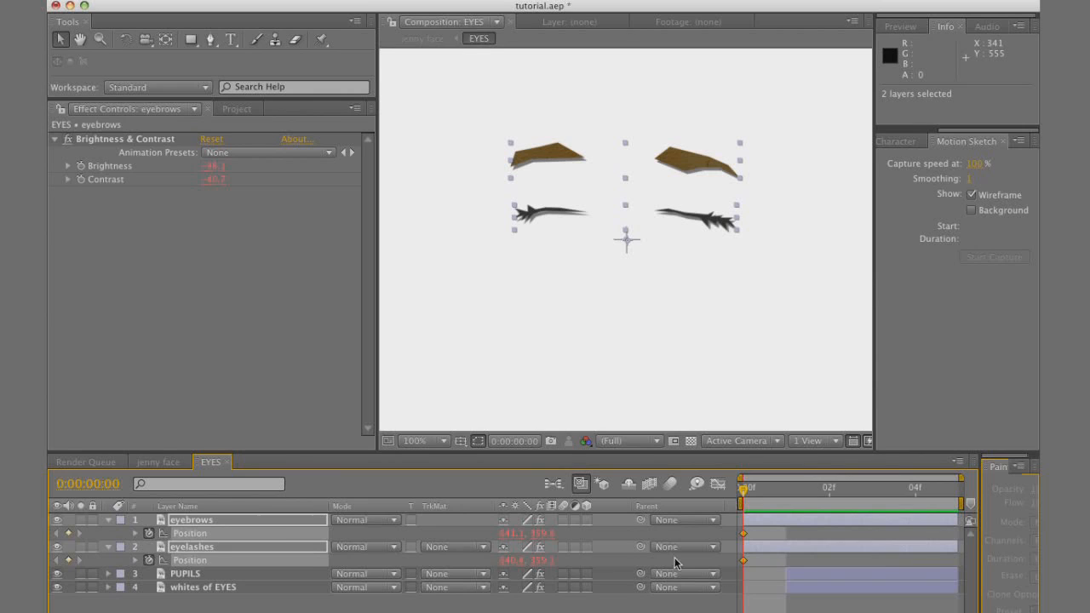
right_click(744, 560)
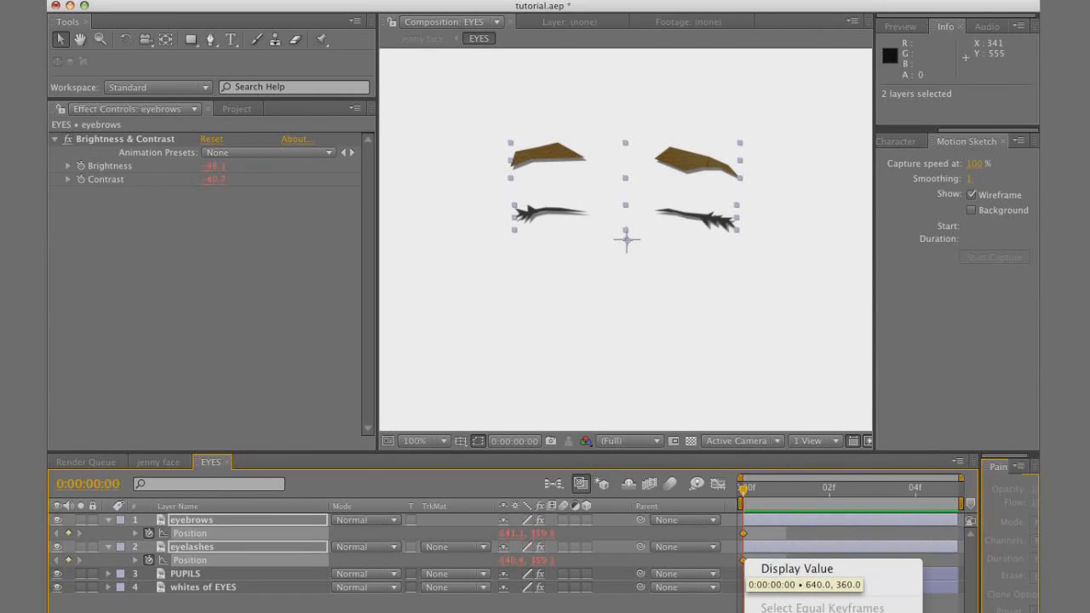
click(793, 612)
drag(746, 561, 787, 561)
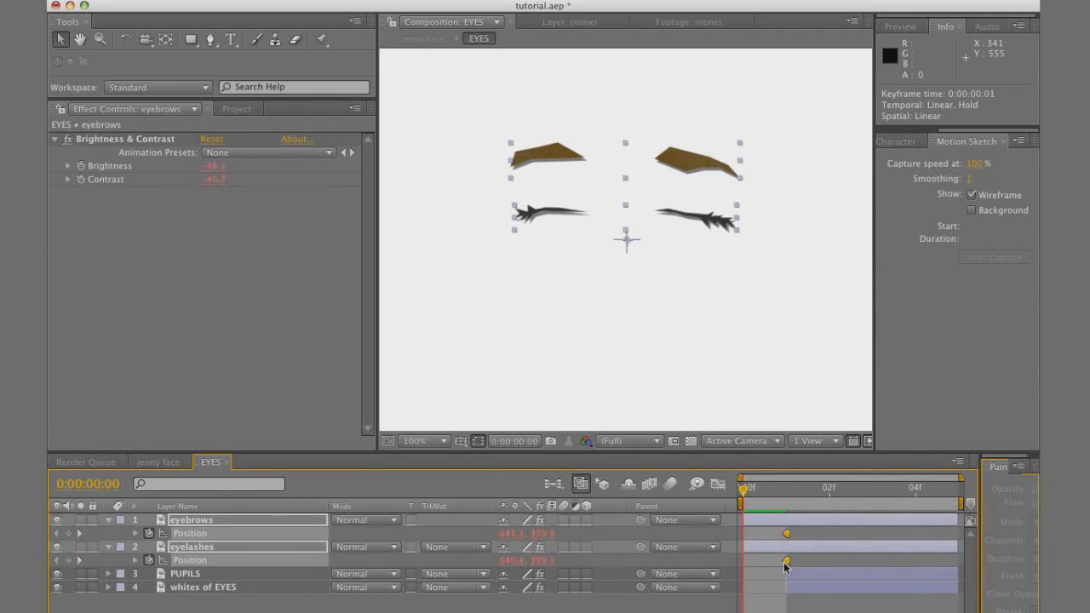
click(281, 607)
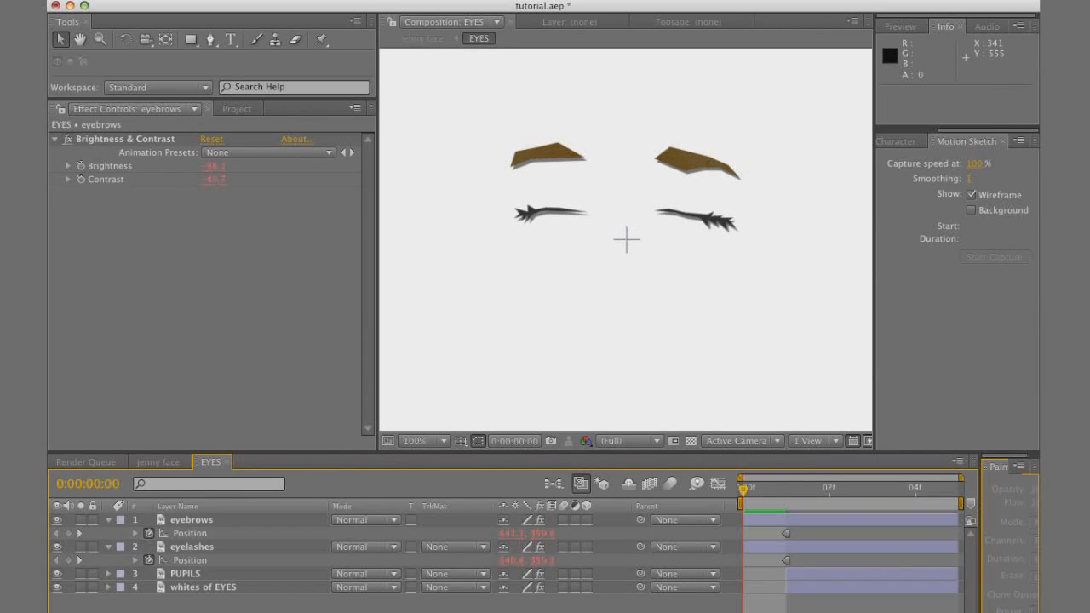
Add Position keyframes at frame 0 for the eyebrows and eyelashes layers and make them hold keyframes
click(68, 534)
click(68, 561)
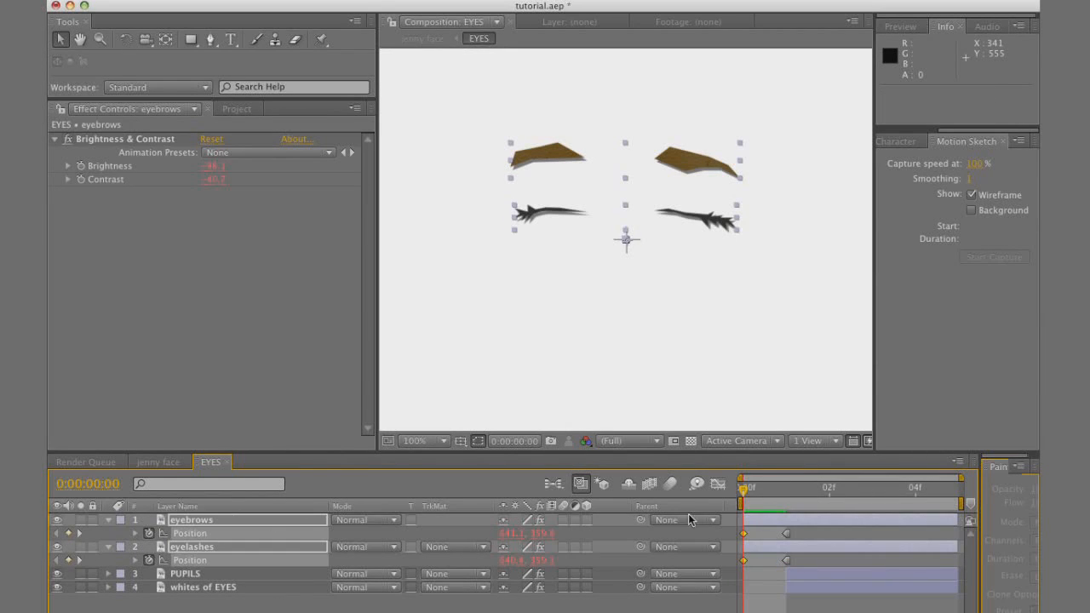
right_click(742, 533)
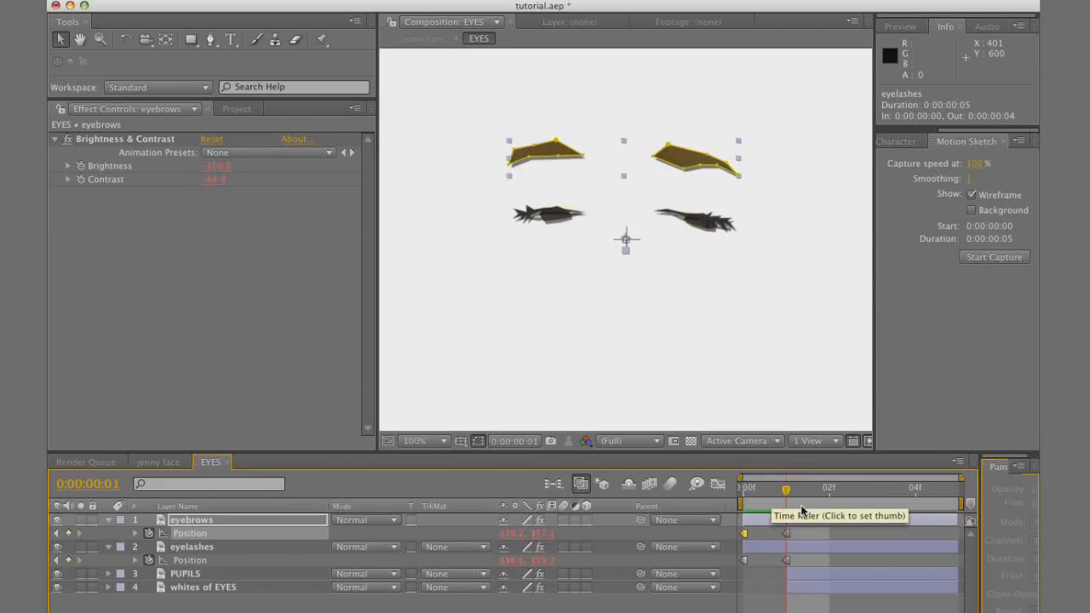
At frame 2, place three puppet pins along the left eye's lashes on the eyelashes layer
click(807, 503)
click(827, 499)
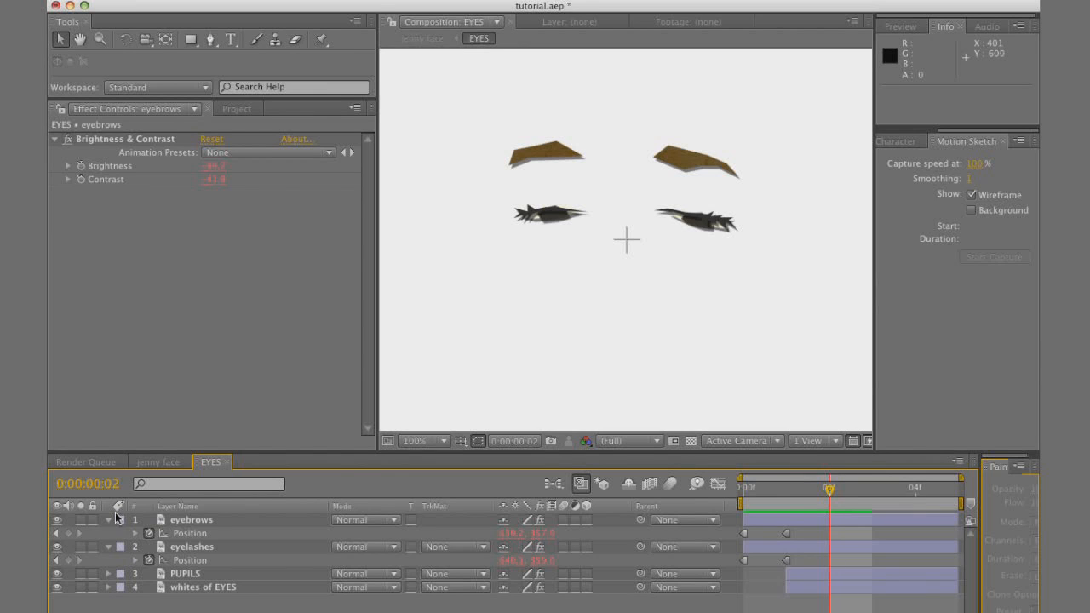
click(209, 549)
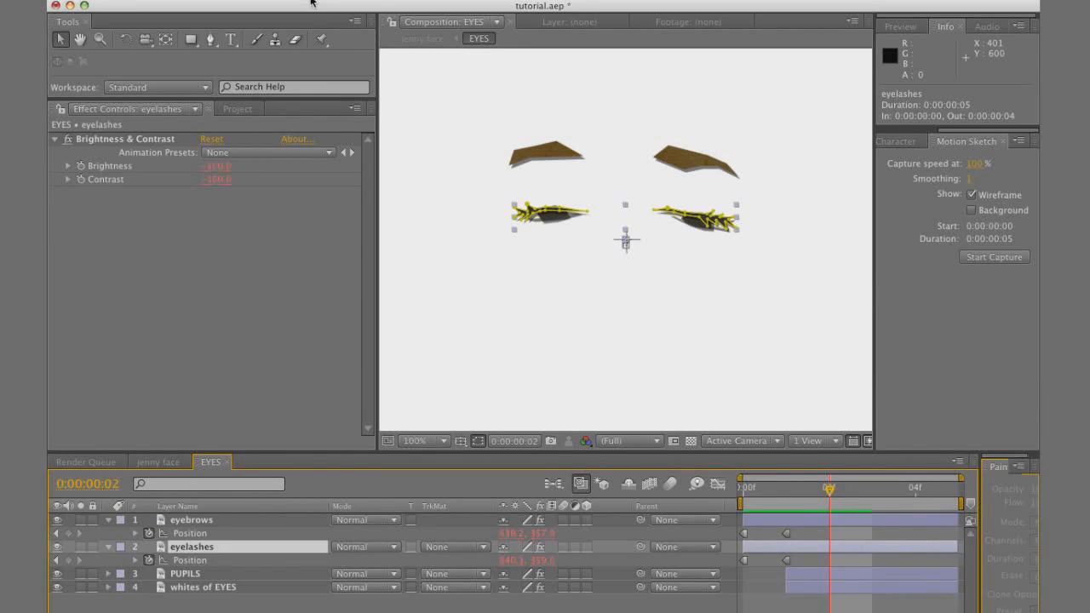
click(322, 40)
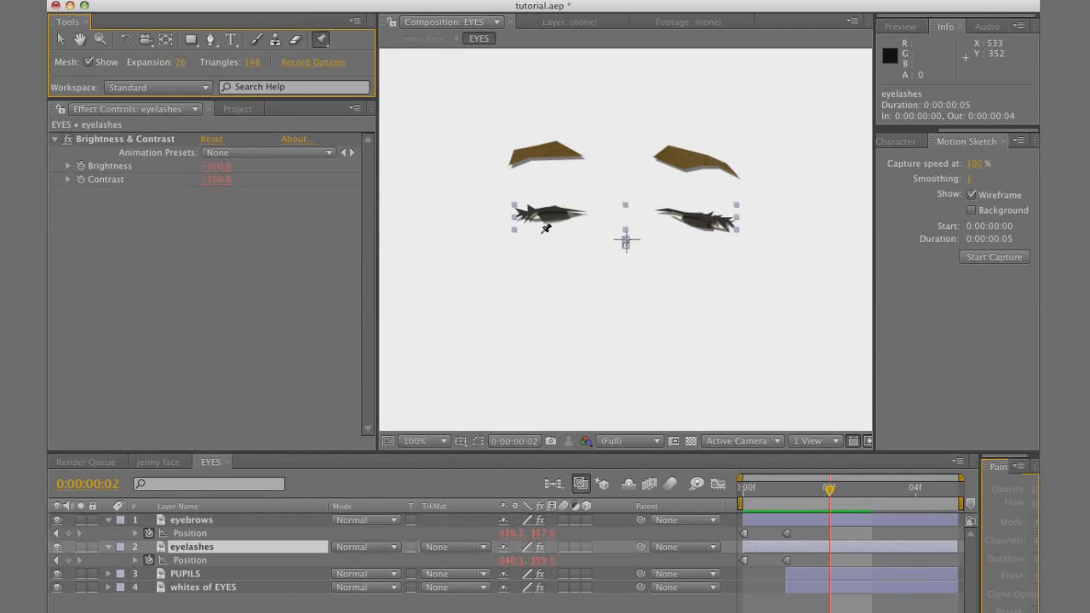
key(period)
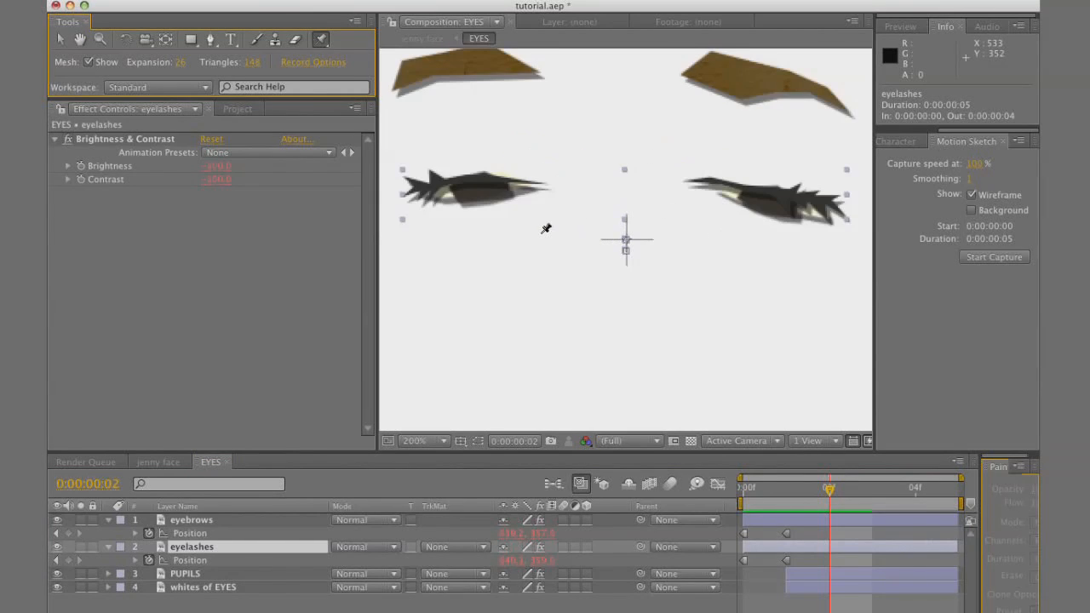
click(423, 184)
click(482, 173)
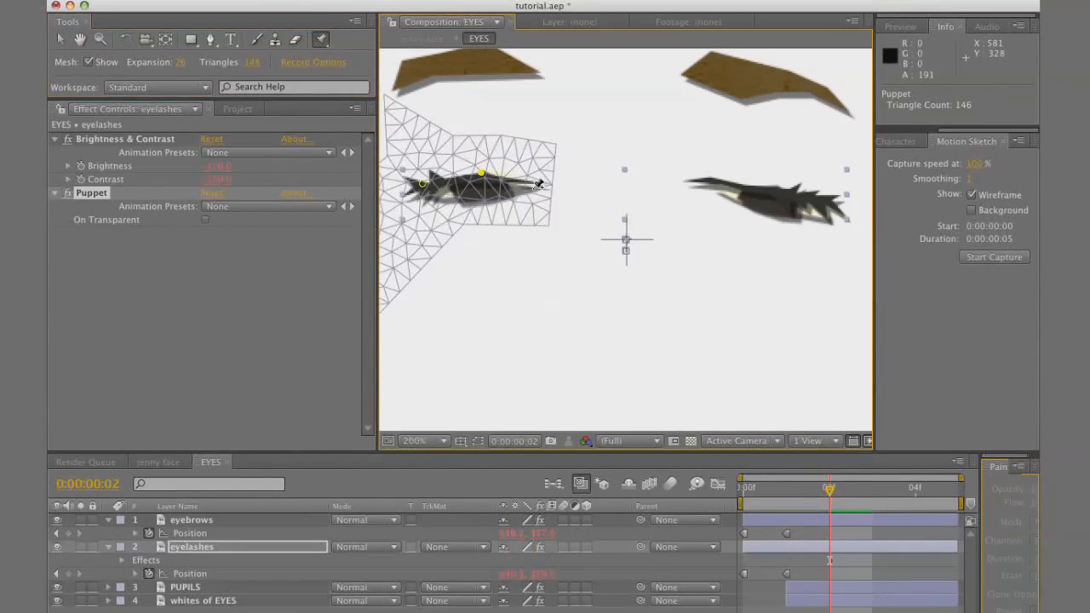
click(537, 185)
Set the puppet mesh expansion for the left eyelash to 11
click(177, 64)
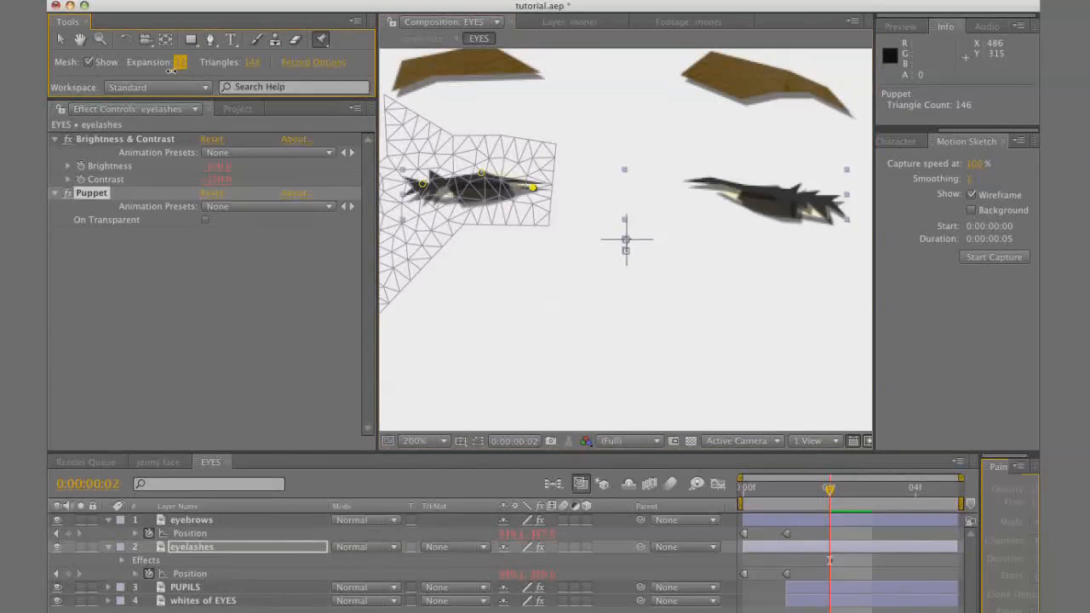
text(3)
key(Return)
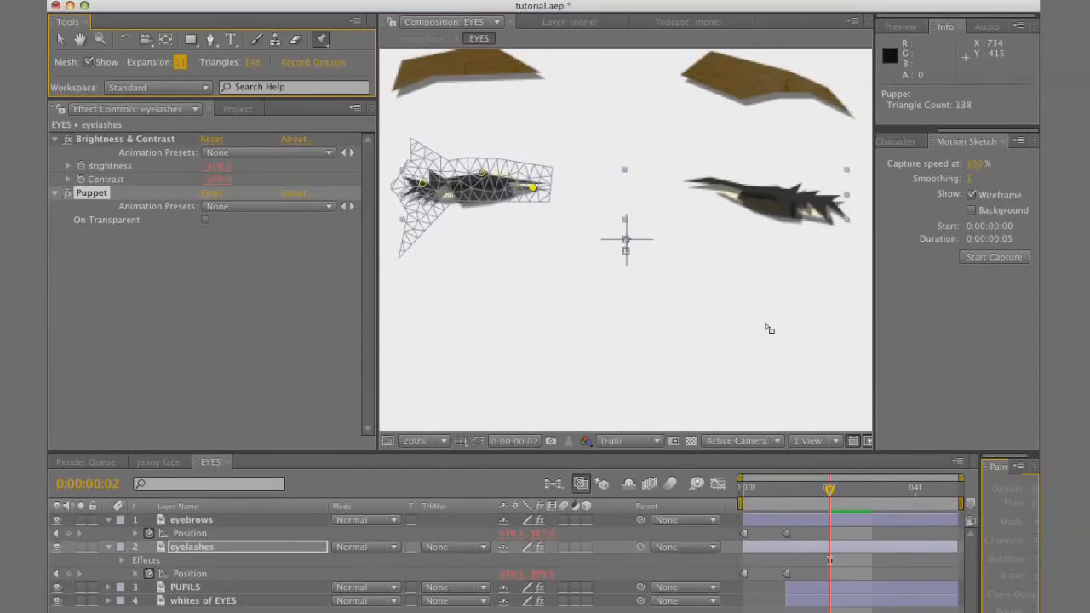
click(423, 185)
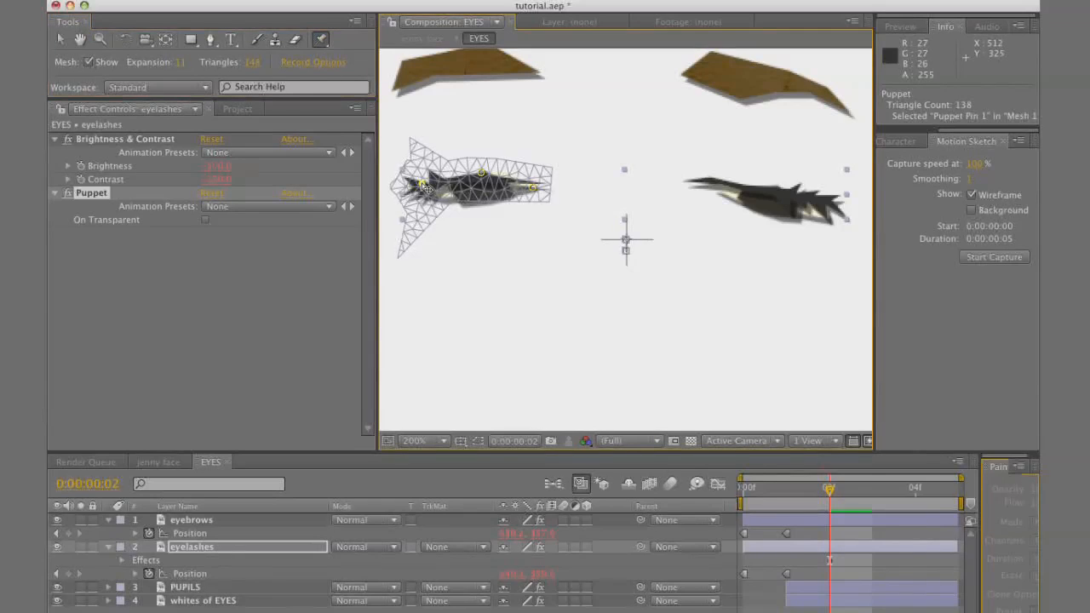
drag(425, 186, 419, 180)
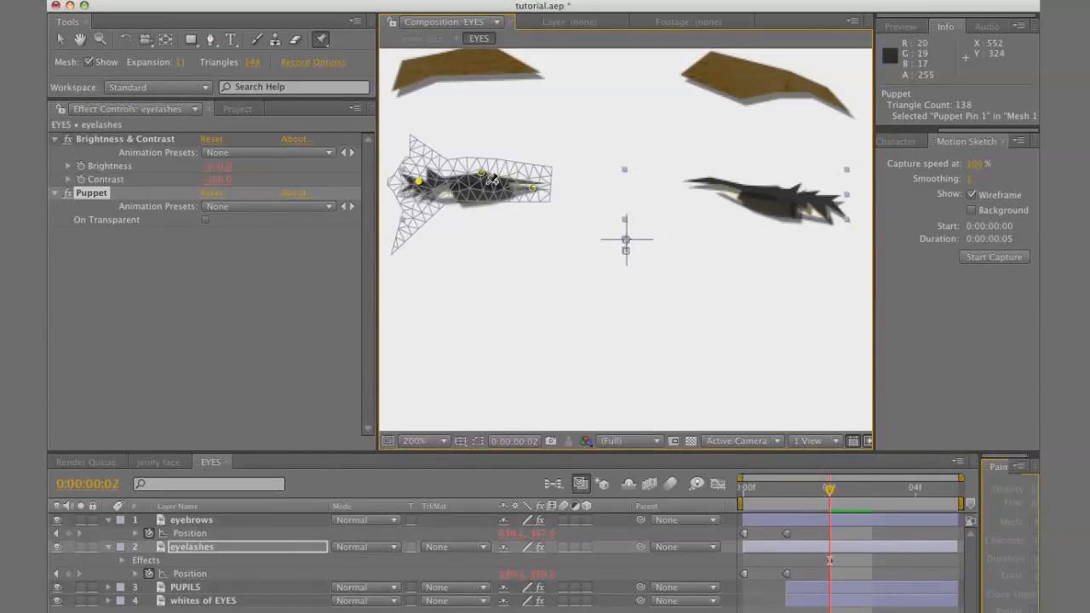
key(super+z)
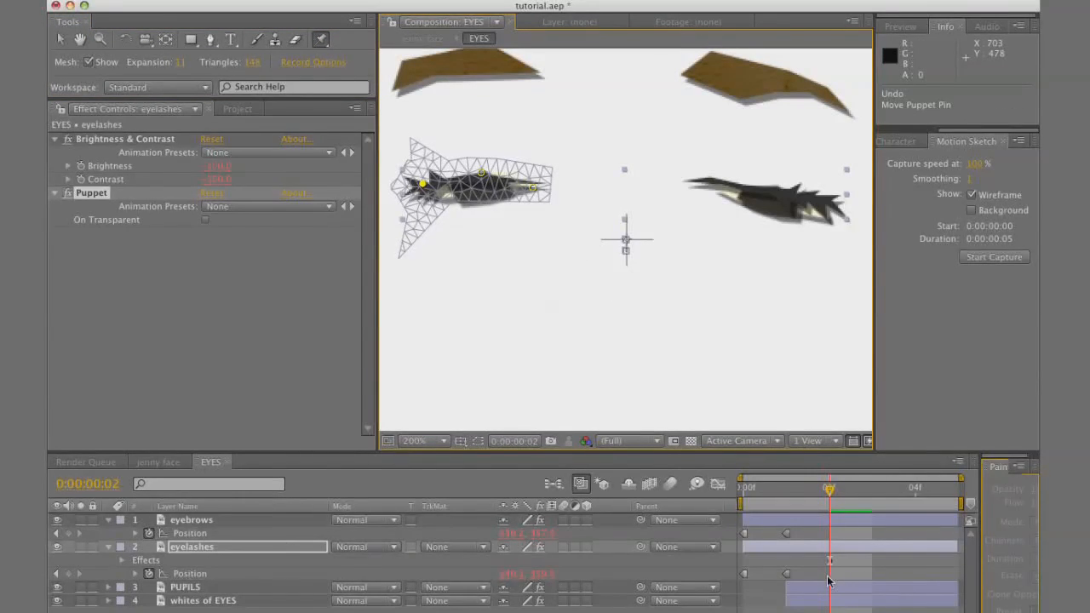
Convert the three left eyelash puppet pin keyframes to hold keyframes and move them to frame 1
key(u)
key(u)
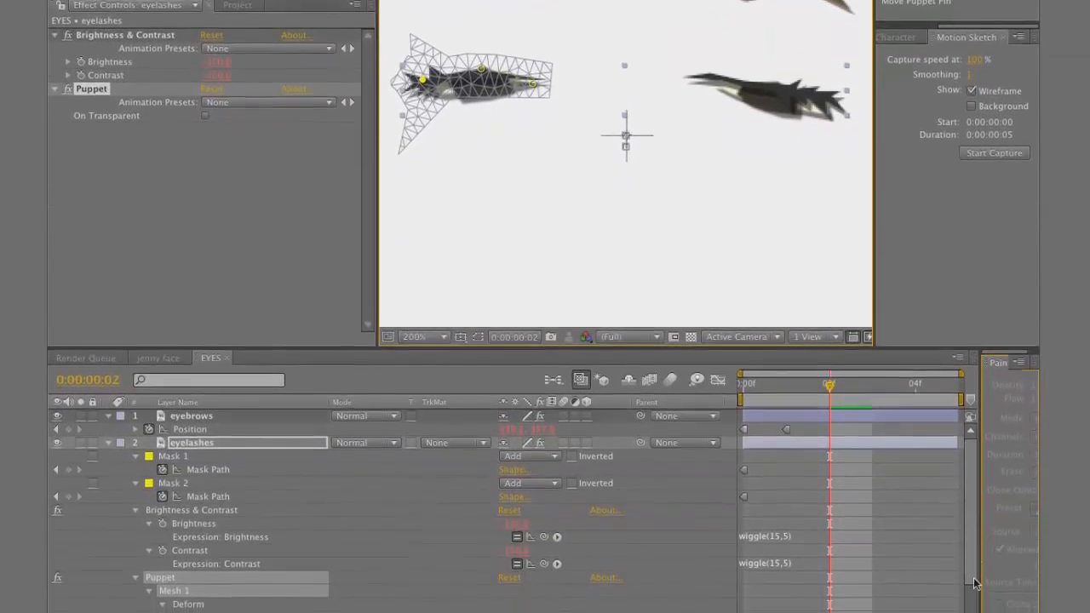
scroll(975, 583, down, 3)
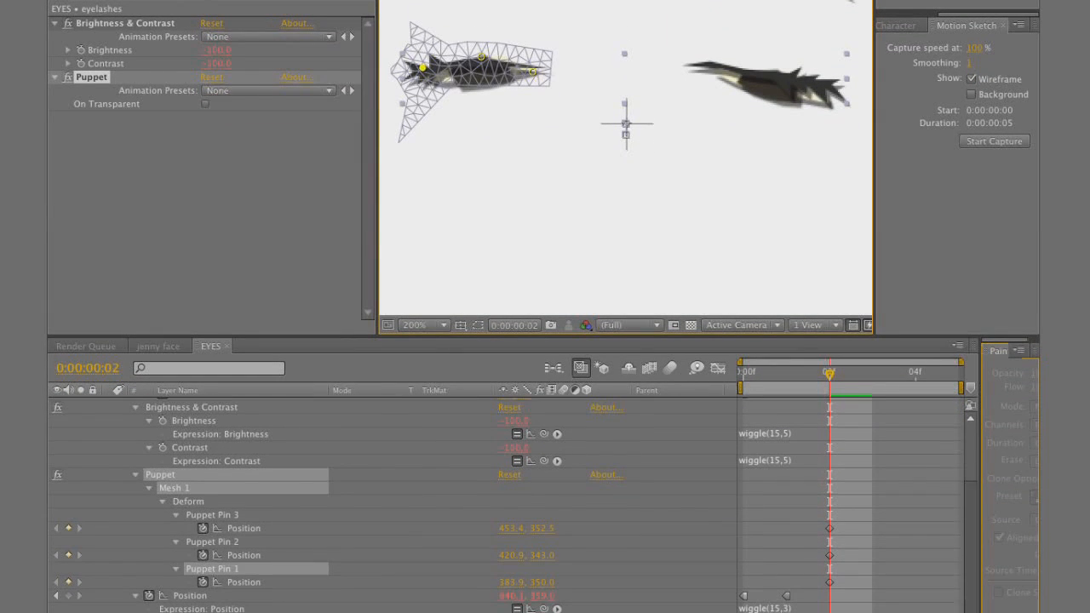
drag(844, 528, 823, 586)
right_click(829, 529)
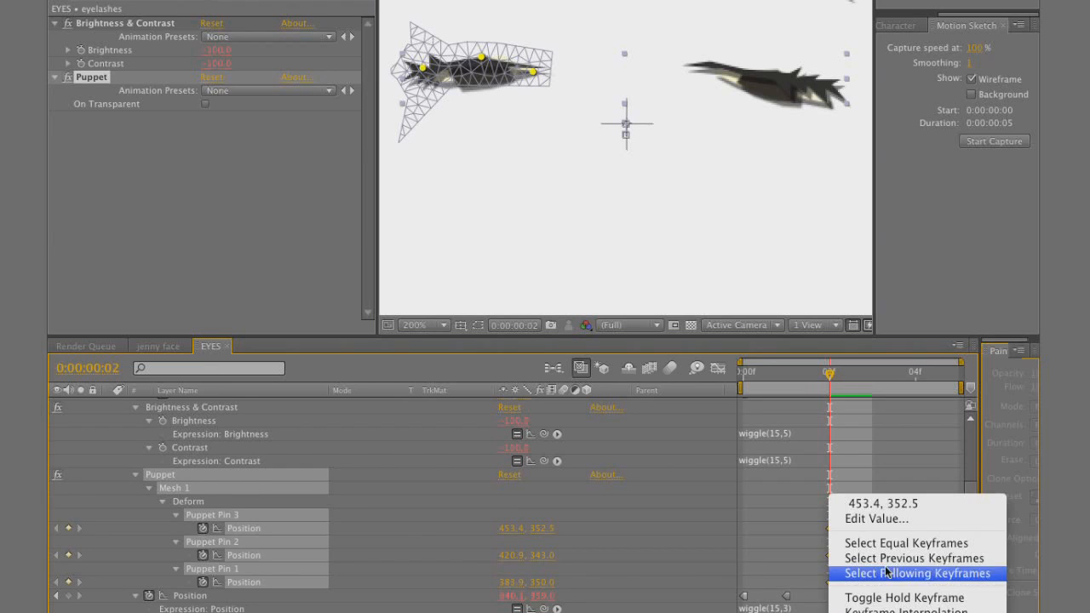
click(890, 597)
drag(814, 583, 795, 582)
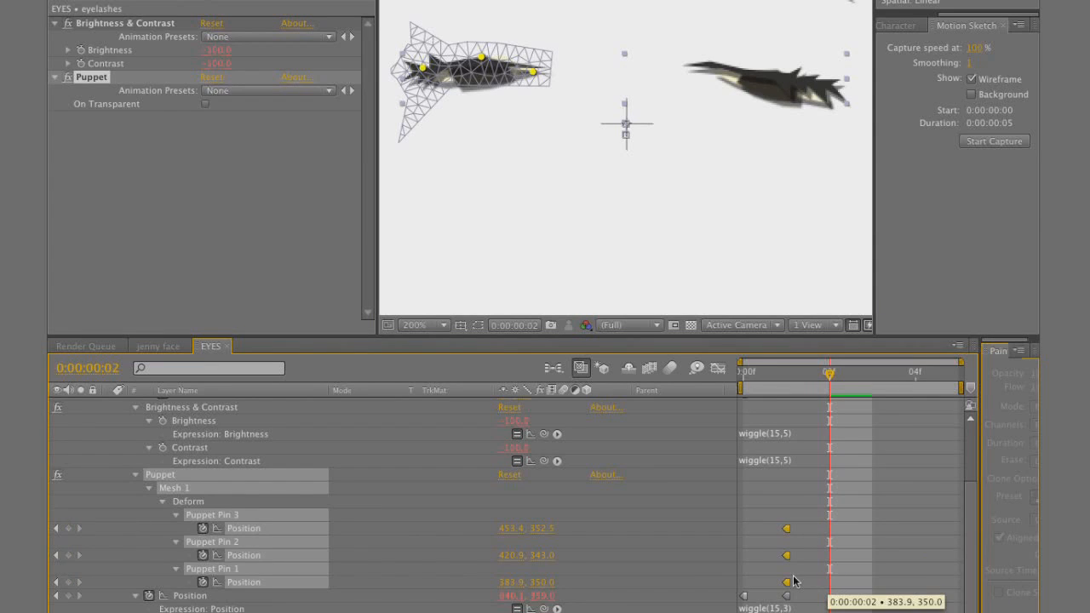
At frame 2, raise the left eyelash's middle pin to 420.9, 338.0 and its outer pin to 384.4, 348.0
click(846, 519)
drag(486, 62, 486, 52)
drag(421, 72, 422, 68)
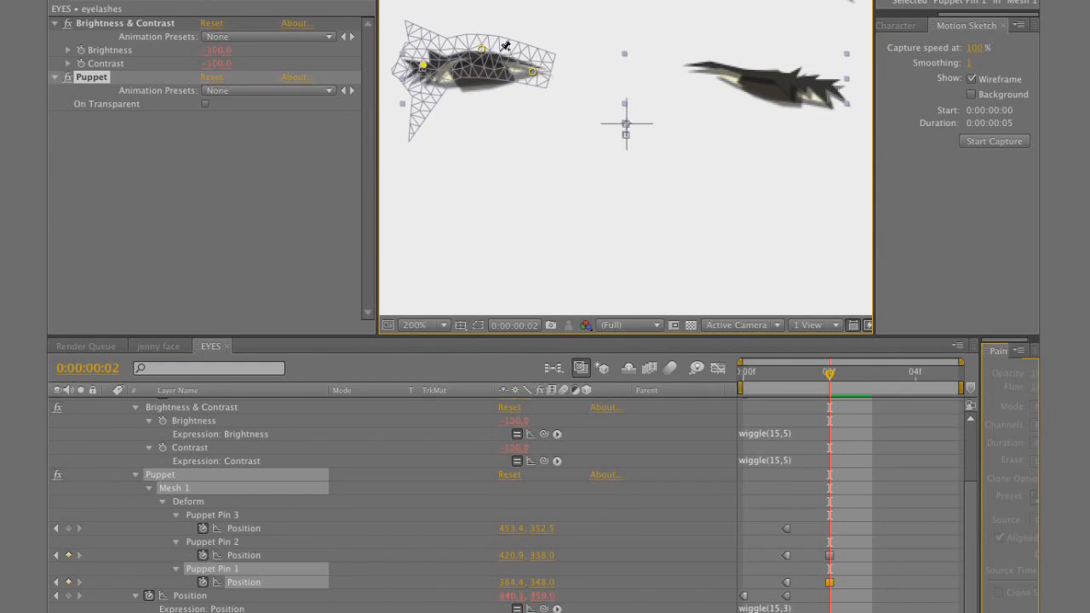
Place three puppet pins along the right eye's lashes on the eyelashes layer
click(711, 64)
click(789, 77)
click(829, 86)
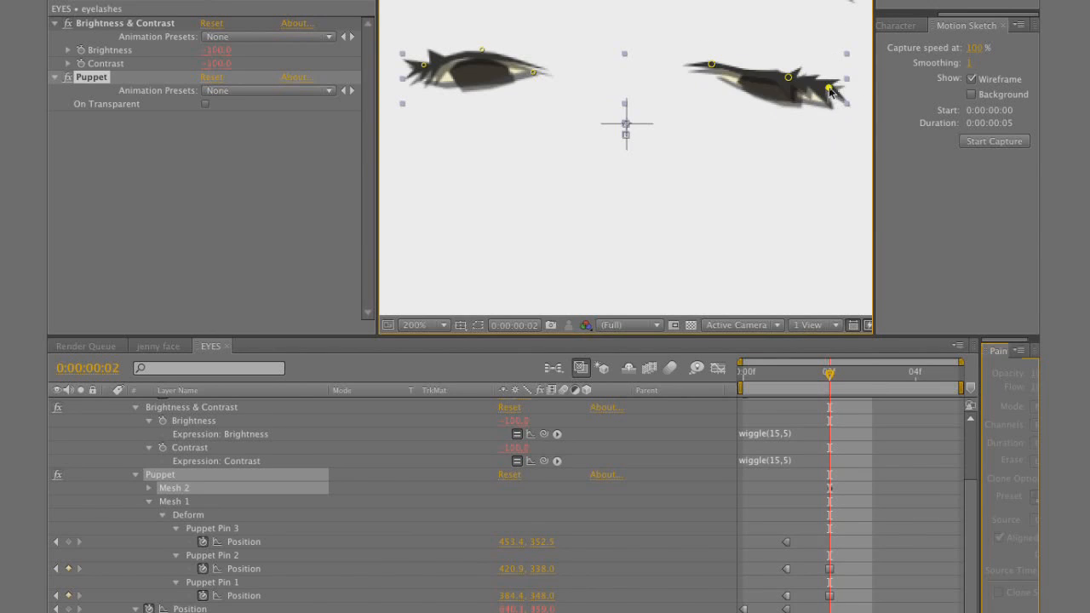
Turn the right eyelash's three puppet pin keyframes into hold keyframes at frame 1
scroll(971, 558, up, 1)
key(u)
key(u)
drag(974, 531, 973, 591)
drag(852, 478, 787, 540)
right_click(787, 540)
click(820, 596)
click(795, 103)
Raise the right eyelash's middle puppet pin to 618.9, 348.5 at frame 2
click(884, 522)
drag(788, 78, 796, 65)
key(comma)
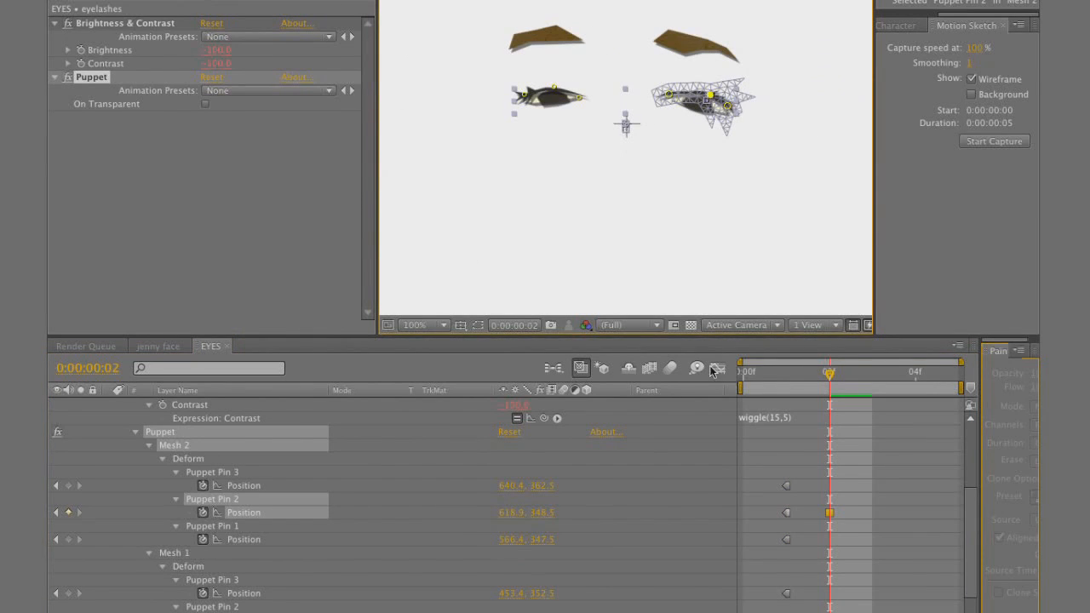
Raise the eyebrows layer with a Position keyframe at frame 2 and scrub back to frame 0 to check the blink
drag(975, 571, 980, 492)
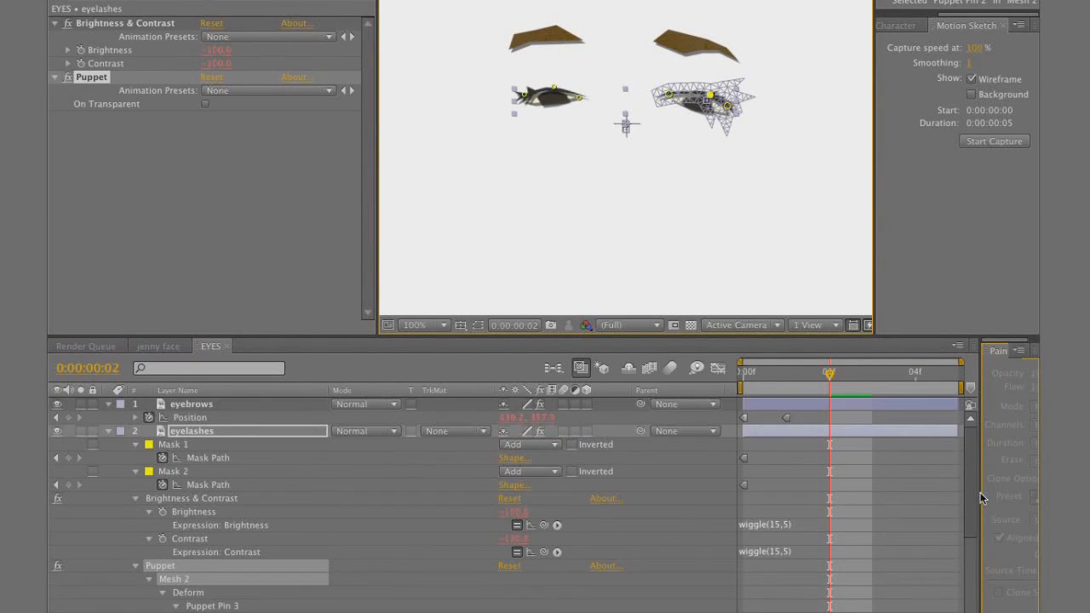
click(196, 403)
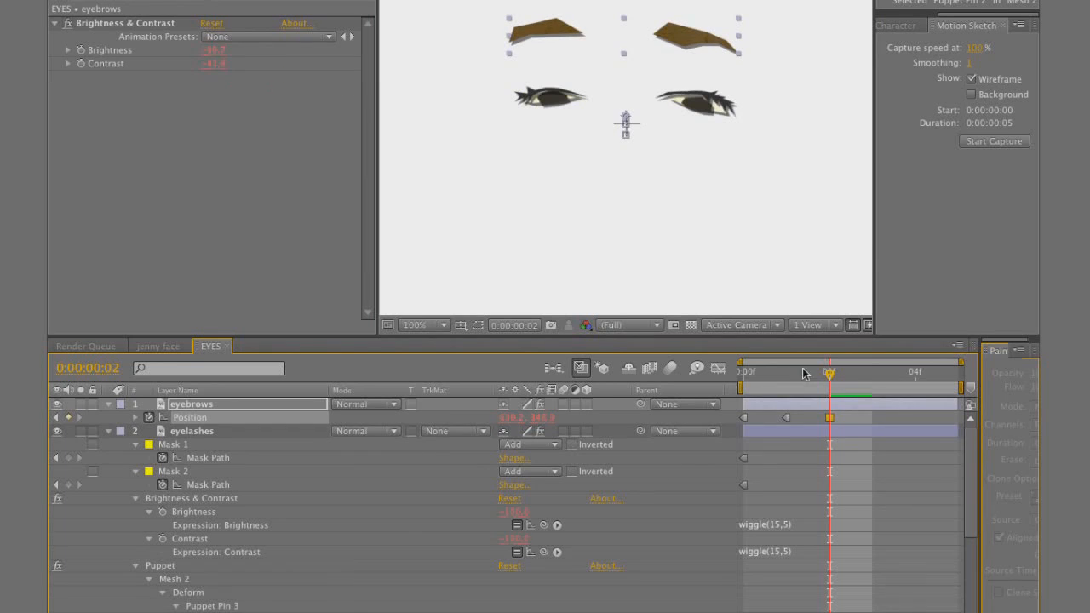
click(760, 374)
drag(760, 377, 697, 384)
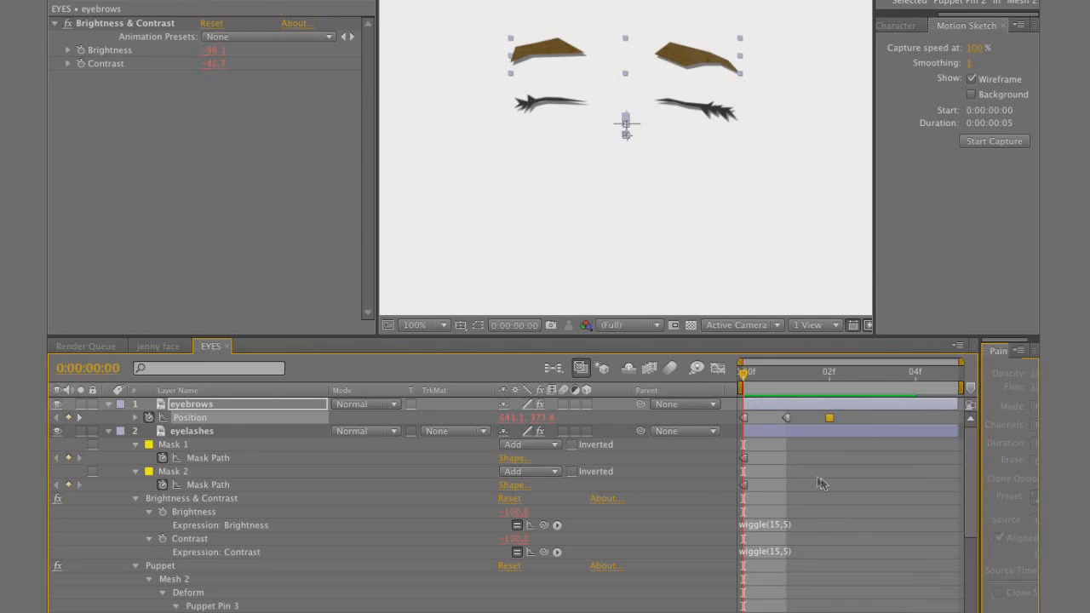
click(852, 484)
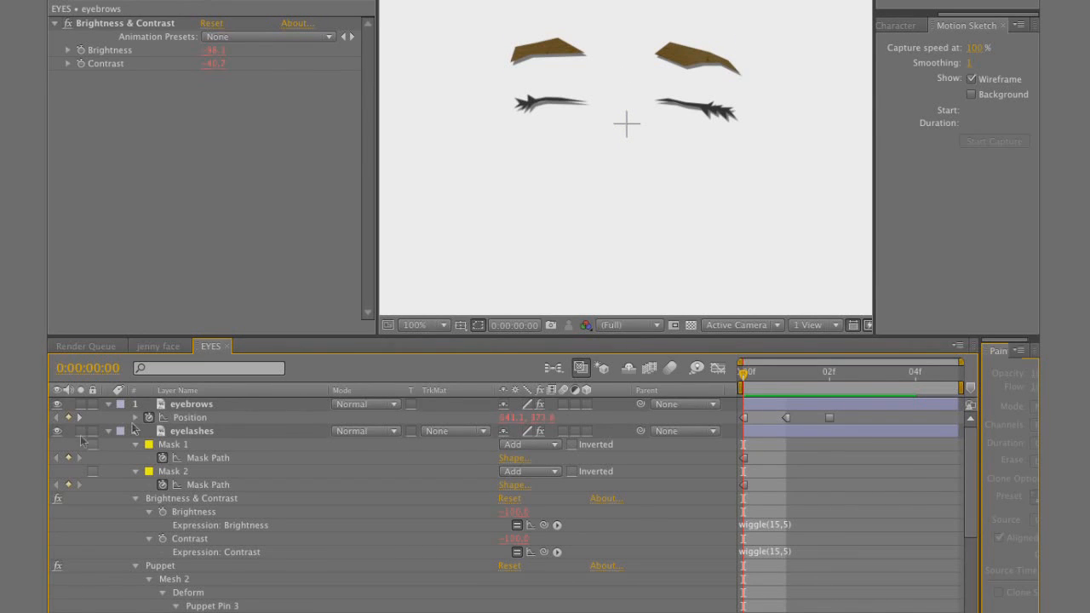
Enable time remapping on the EYES layer in the jenny face composition
click(170, 350)
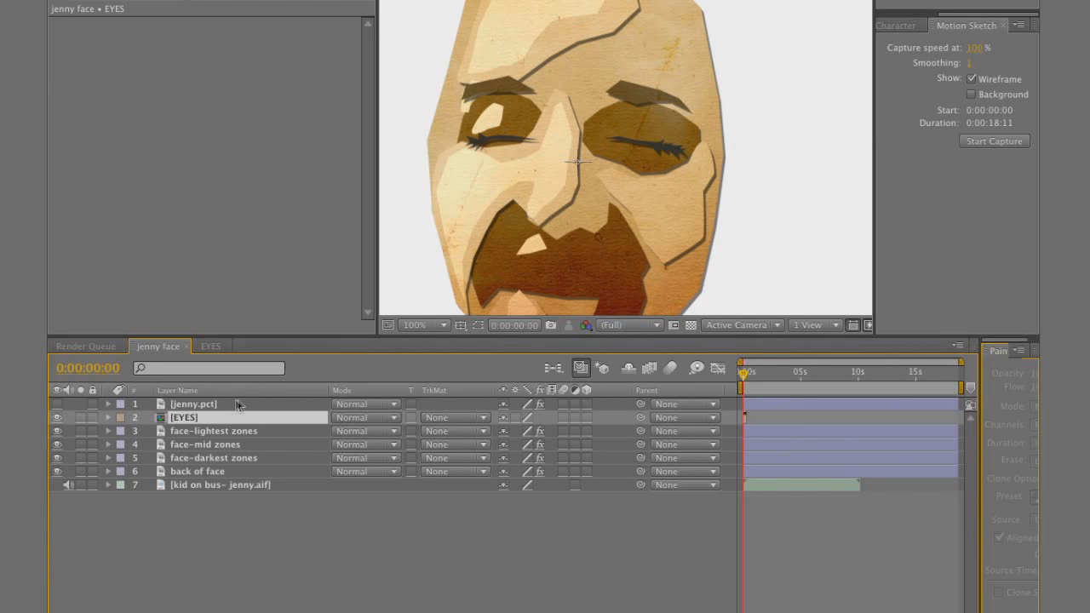
click(192, 420)
key(ctrl+alt+t)
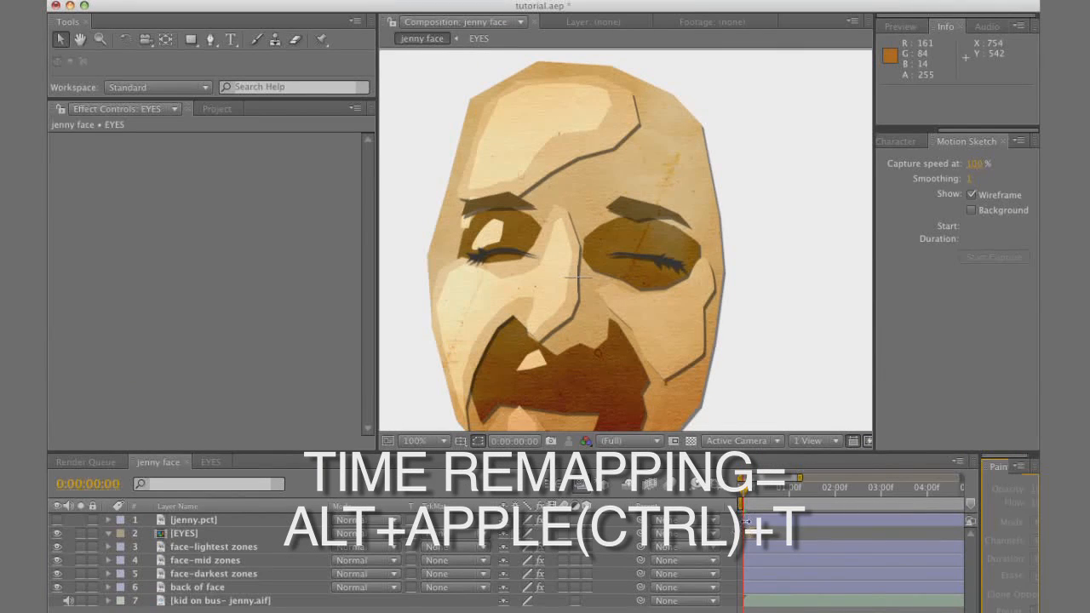
click(200, 535)
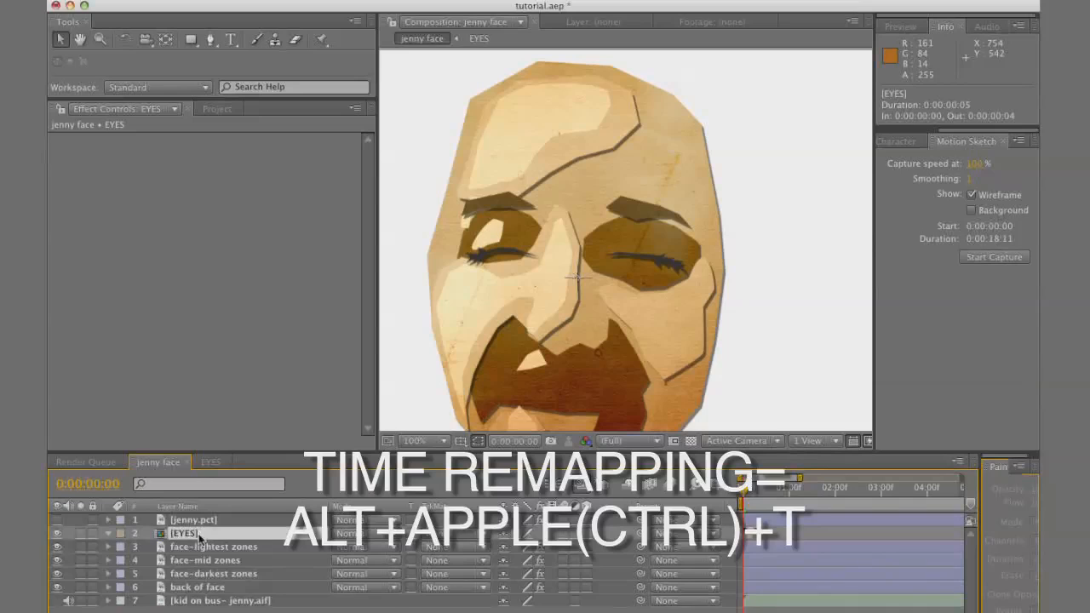
key(ctrl+alt+t)
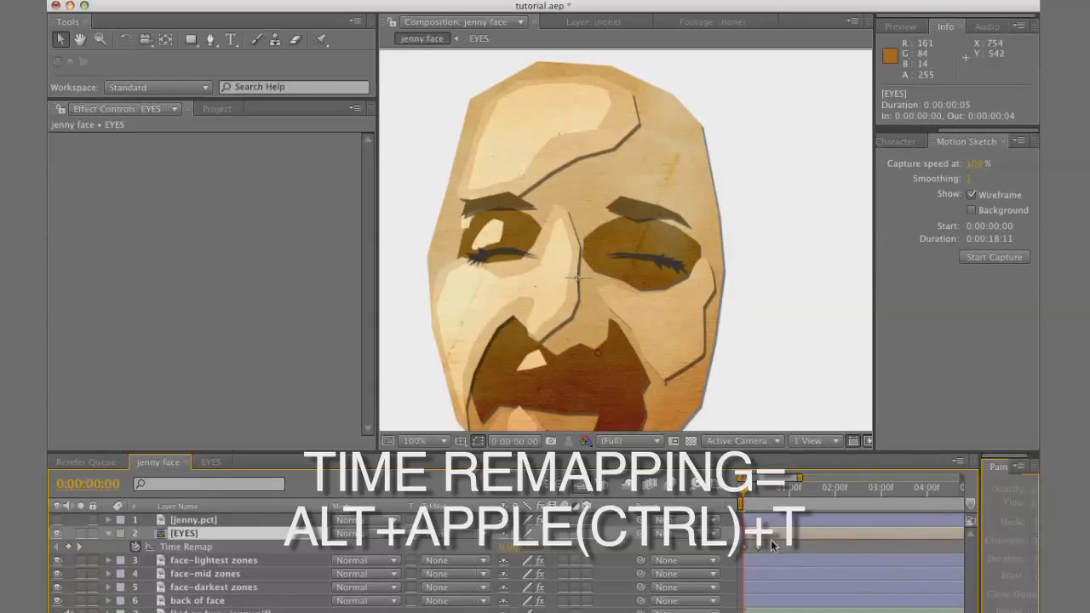
Make the EYES layer's Time Remap keyframes hold keyframes and move the last one out to about 9:06
right_click(758, 548)
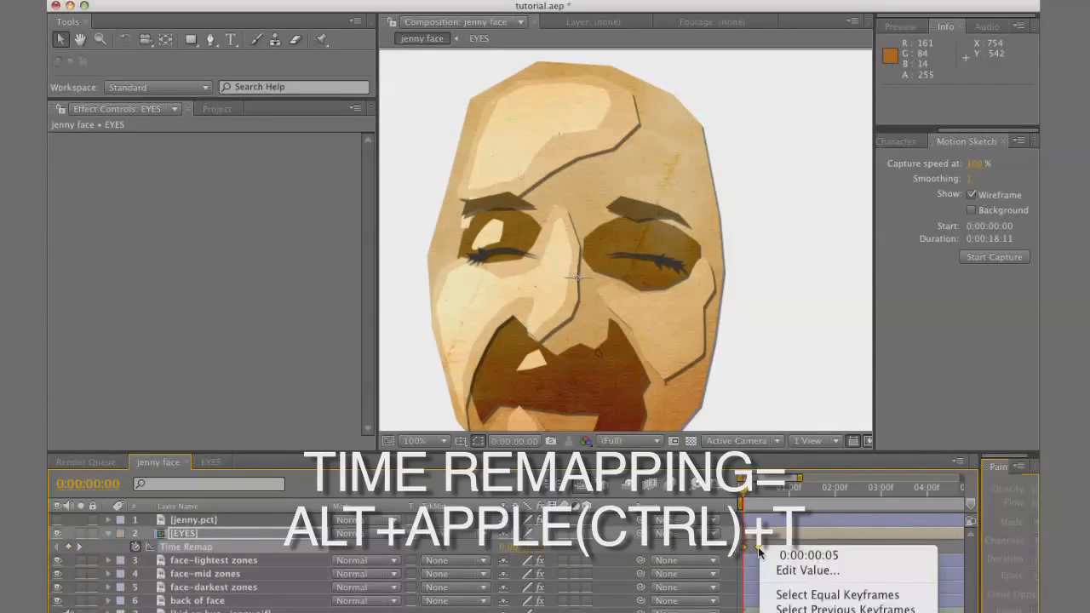
click(798, 612)
click(765, 551)
drag(758, 547, 979, 560)
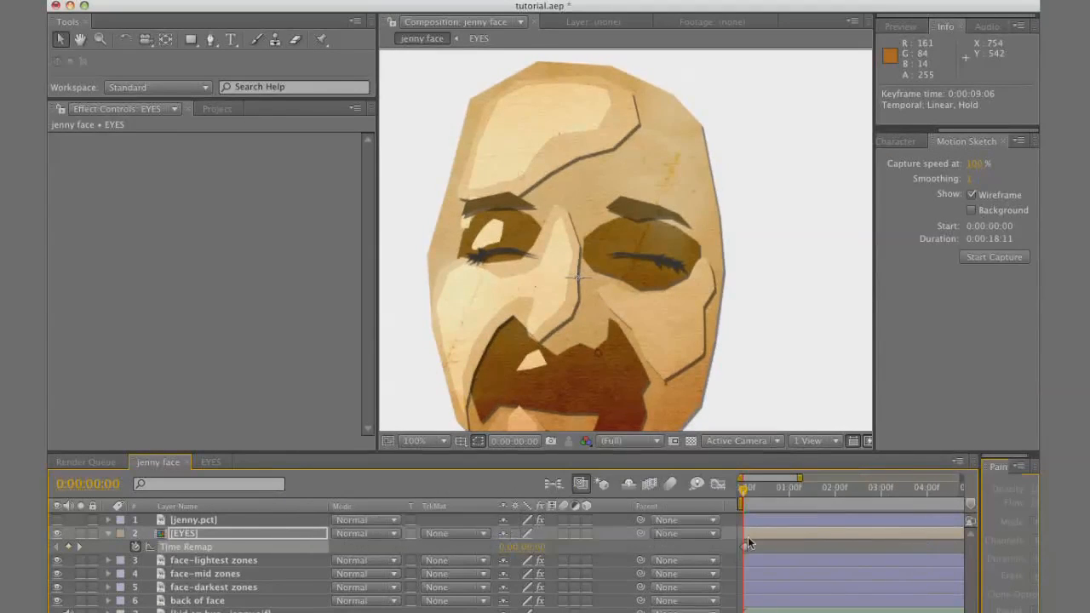
Move the EYES layer's last Time Remap keyframe to frame 7 and set Time Remap to 1 at frame 0
drag(747, 546, 767, 553)
click(521, 547)
text(1)
key(Return)
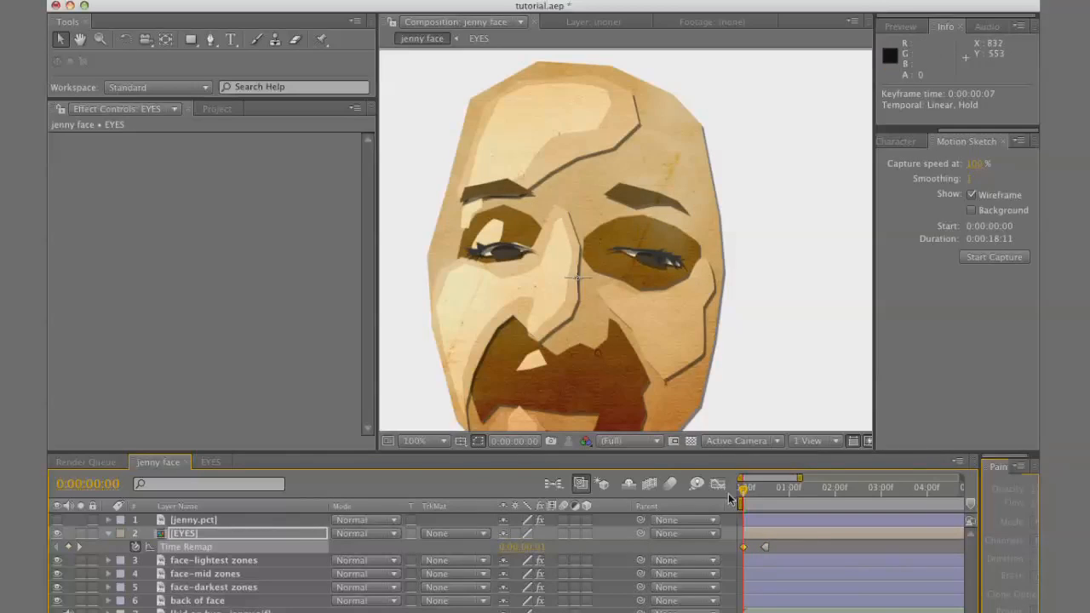
Make the first Time Remap keyframe a hold keyframe and set Time Remap to 2 at frame 2
key(Page_Down)
key(Page_Down)
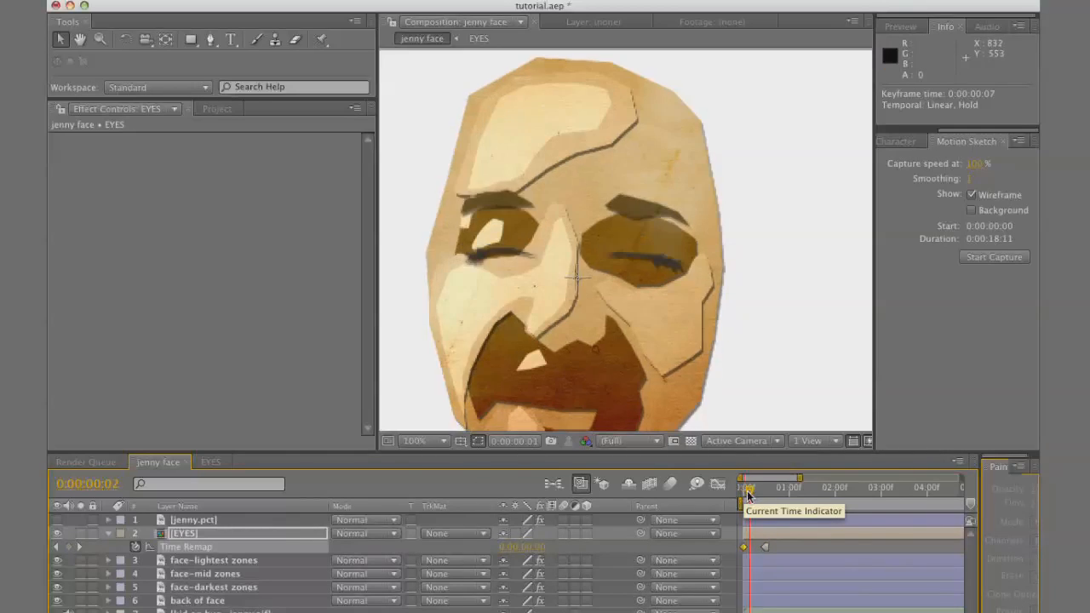
right_click(743, 547)
click(792, 612)
click(537, 552)
text(2)
key(Return)
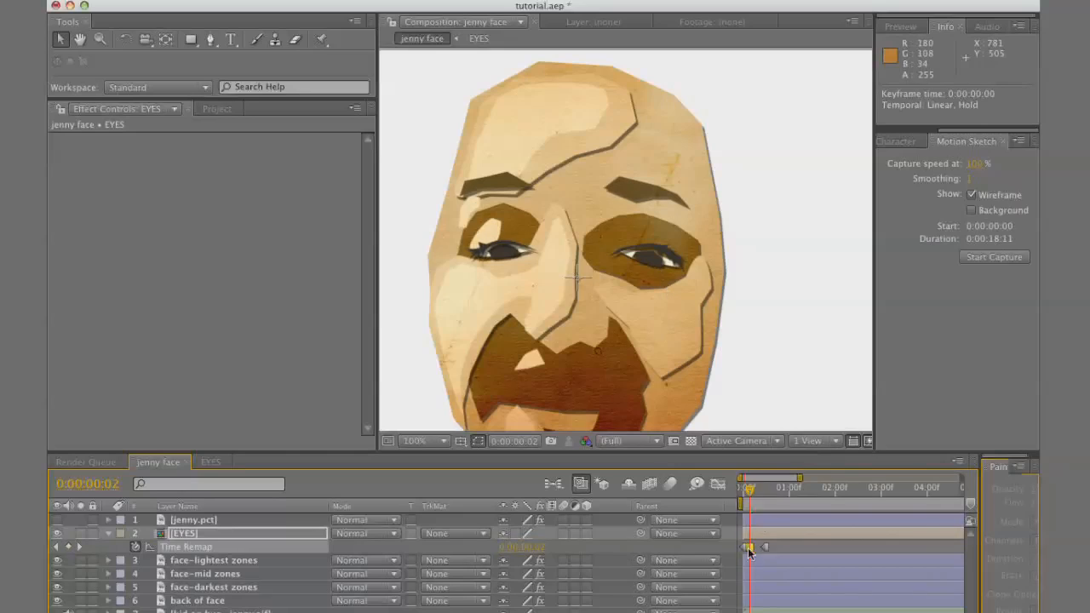
Paste the copied Time Remap keyframes further along the EYES layer and add a closed-eyes value of 0
drag(751, 494, 756, 498)
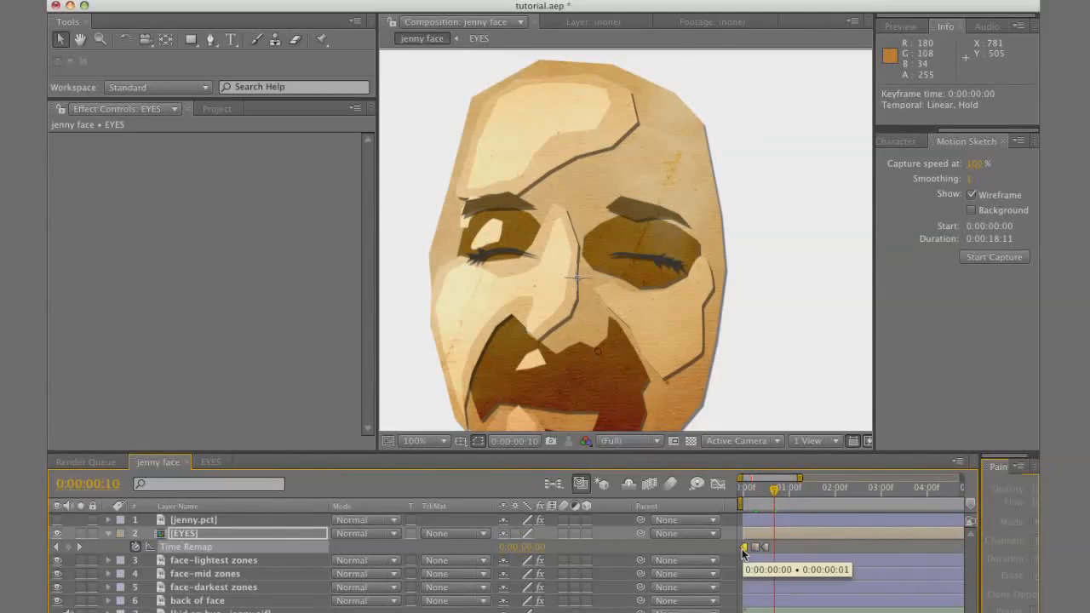
key(super+v)
click(538, 548)
text(0)
key(Return)
Add Time Remap keyframes with values 1 and 2 past the one-second mark, moving the last one to 1:10
drag(795, 491, 815, 493)
click(540, 548)
text(1)
key(Return)
click(542, 547)
text(2)
key(Return)
drag(815, 548, 821, 548)
Set the EYES layer's Time Remap to 1 at 2:02 and to 2 at about 2:10
click(841, 491)
click(541, 548)
text(1)
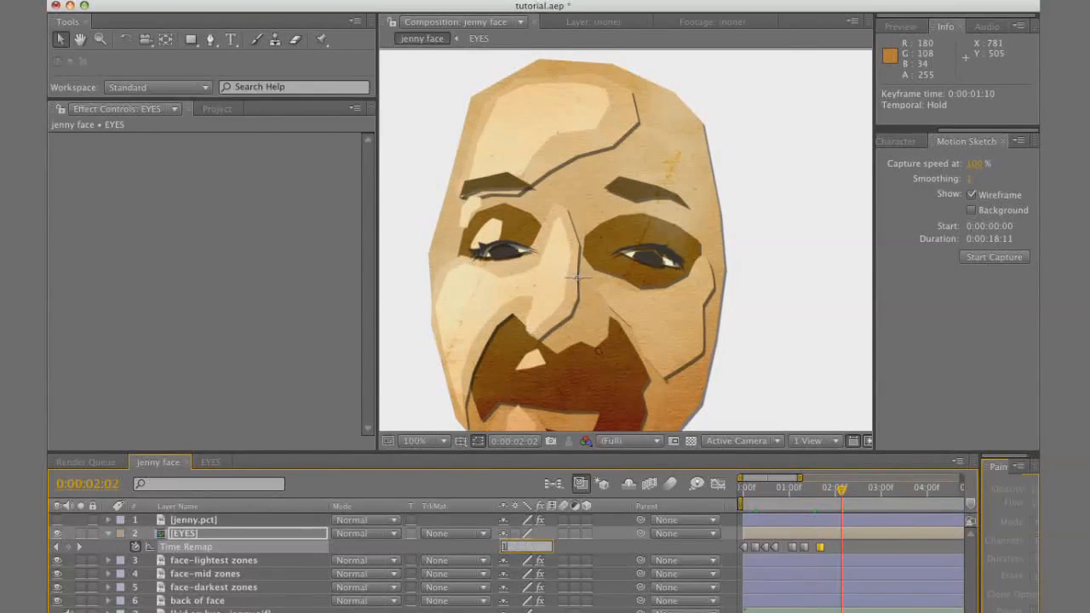
key(Return)
click(865, 493)
click(541, 548)
text(2)
key(Return)
Set Time Remap to 0 past three seconds, paste the copied keyframes to continue the blinking, and return to frame 0
drag(875, 494, 900, 492)
click(542, 547)
text(0)
key(Return)
key(super+v)
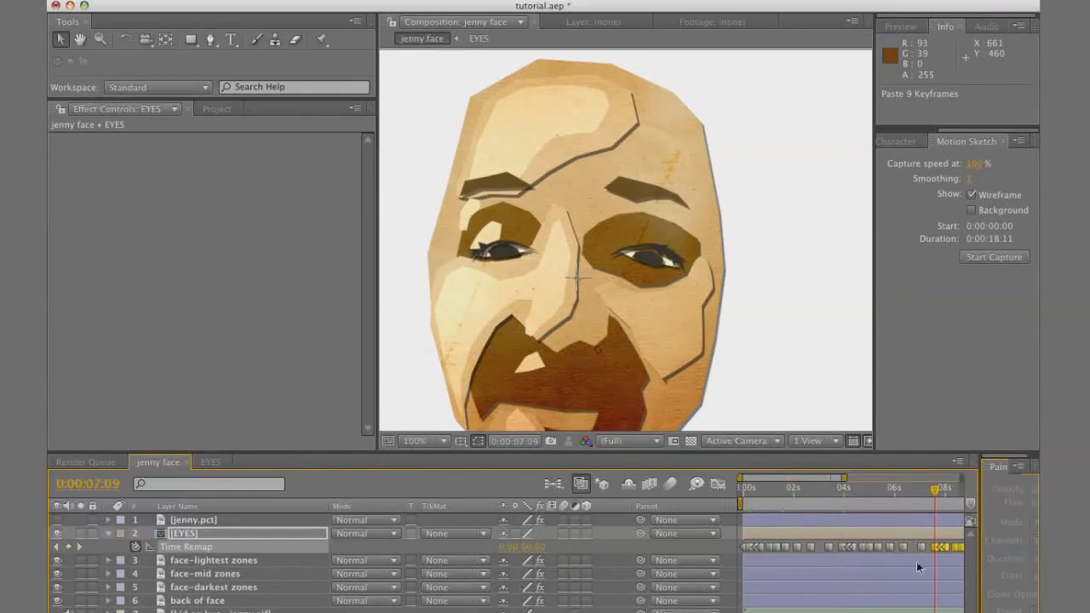
drag(920, 491, 668, 543)
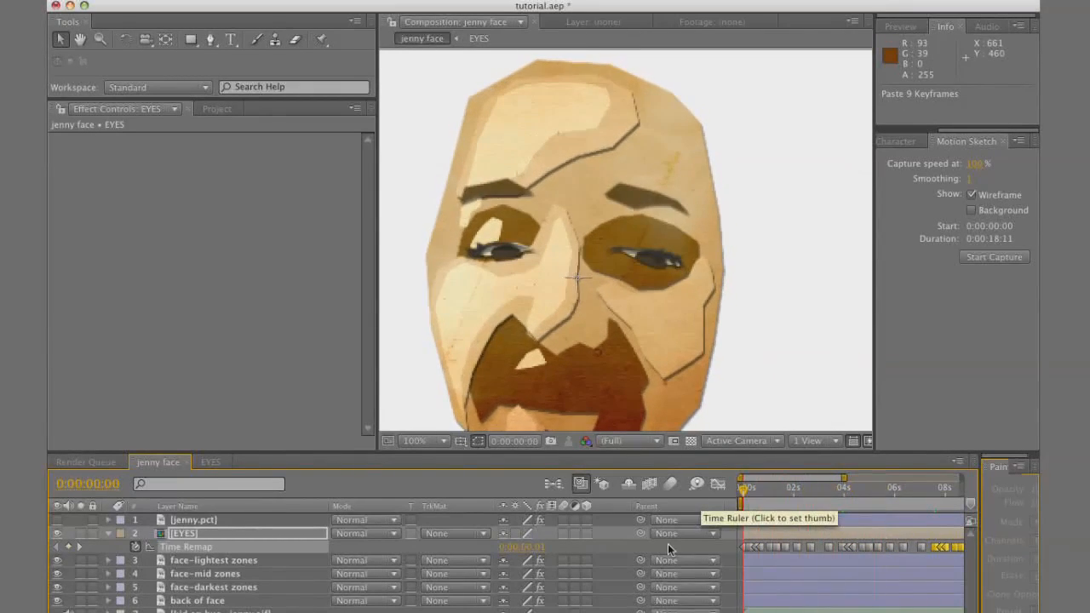
key(super+shift+a)
key(comma)
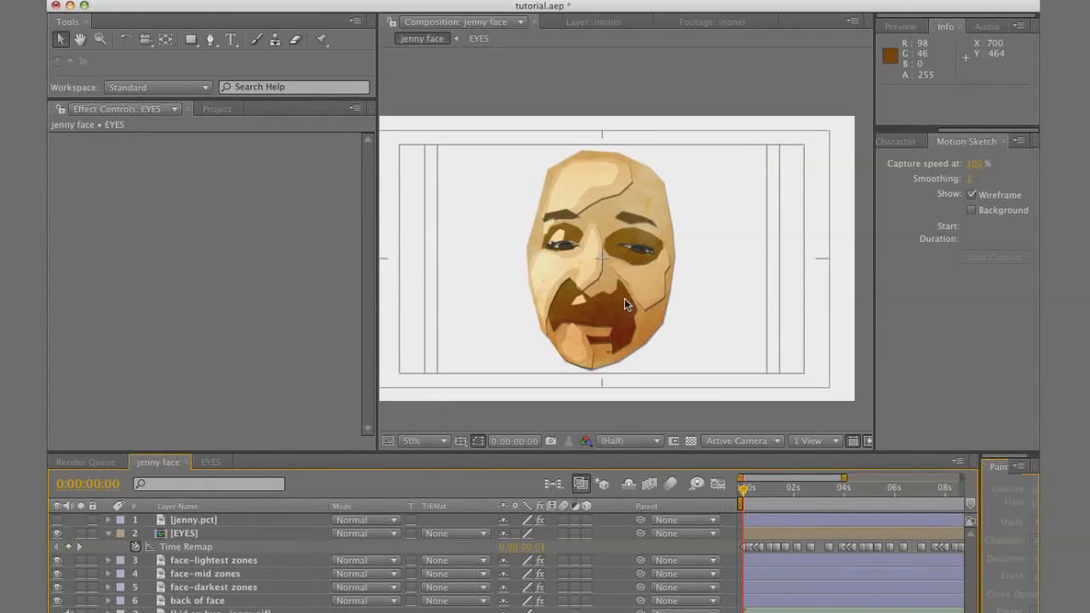
Duplicate the face-lightest zones layer, name the copy MOUTH HOLE and place it above the EYES layer
click(210, 566)
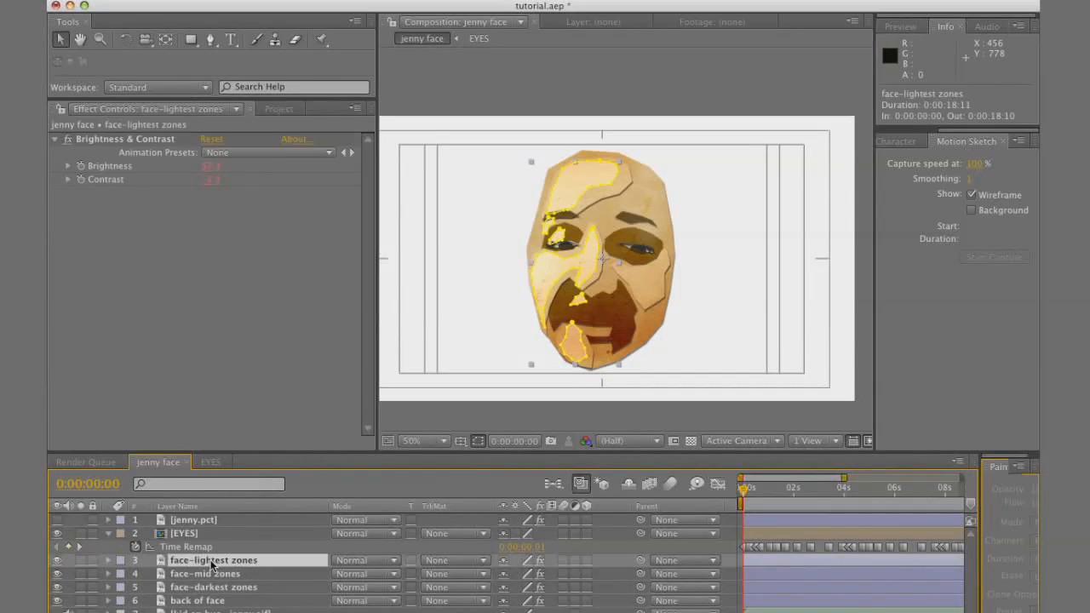
key(super+d)
key(Return)
text(MOUTH HOL)
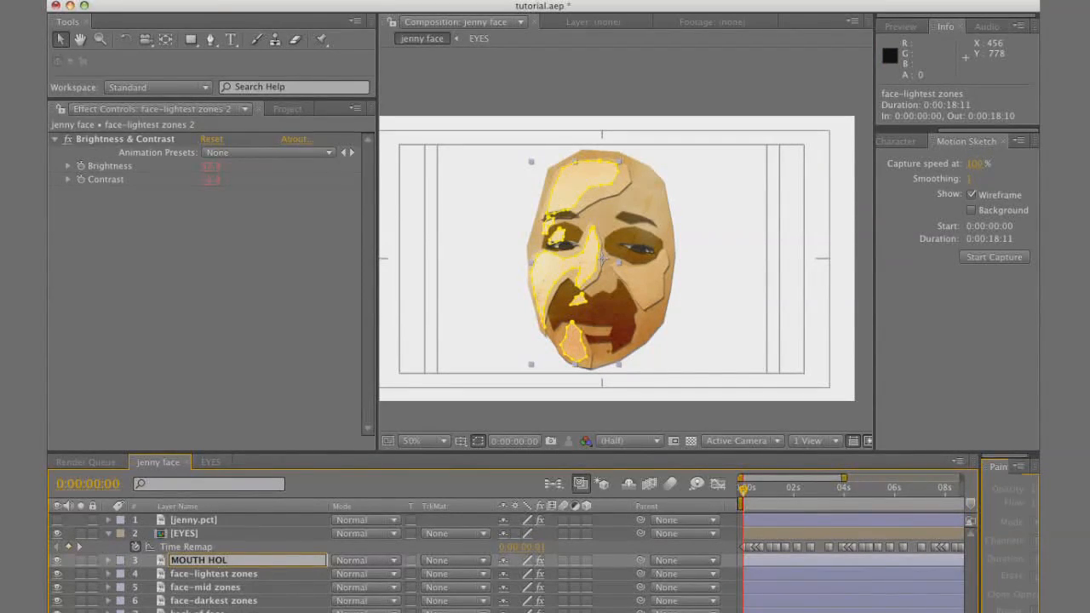
text(E)
key(Return)
drag(212, 569, 228, 526)
Delete all masks from the MOUTH HOLE layer and darken it with the Brightness setting
key(m)
click(180, 547)
shift+click(183, 611)
key(Delete)
drag(211, 180, 291, 200)
key(super+z)
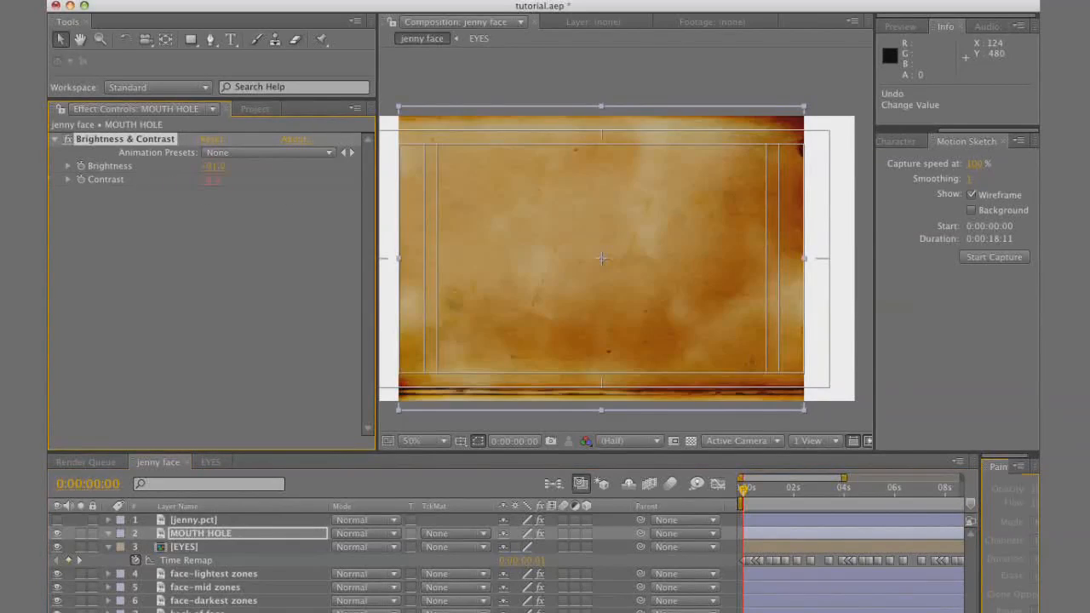
key(super+z)
Show the jenny.pct reference and draw a closed 13-point mask around the open mouth on the MOUTH HOLE layer
click(57, 520)
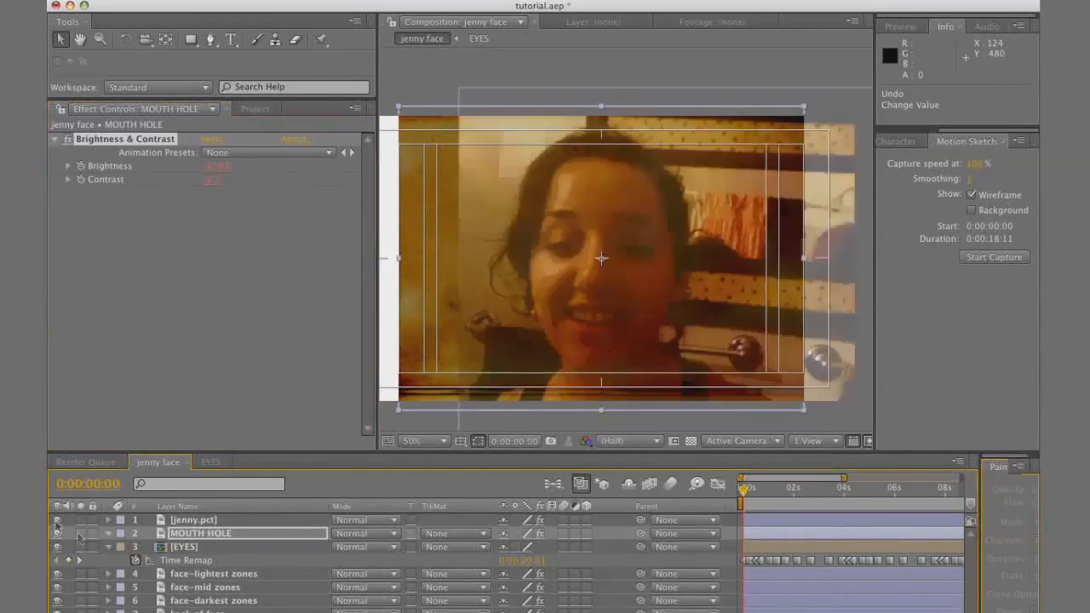
key(/)
key(g)
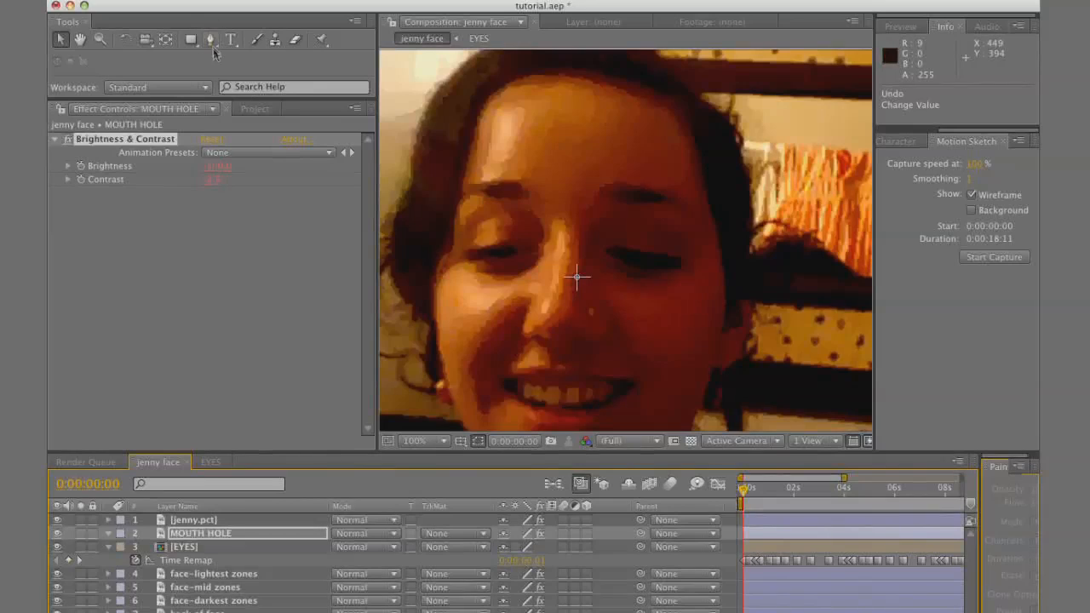
click(501, 376)
click(521, 374)
click(548, 373)
click(580, 375)
click(611, 378)
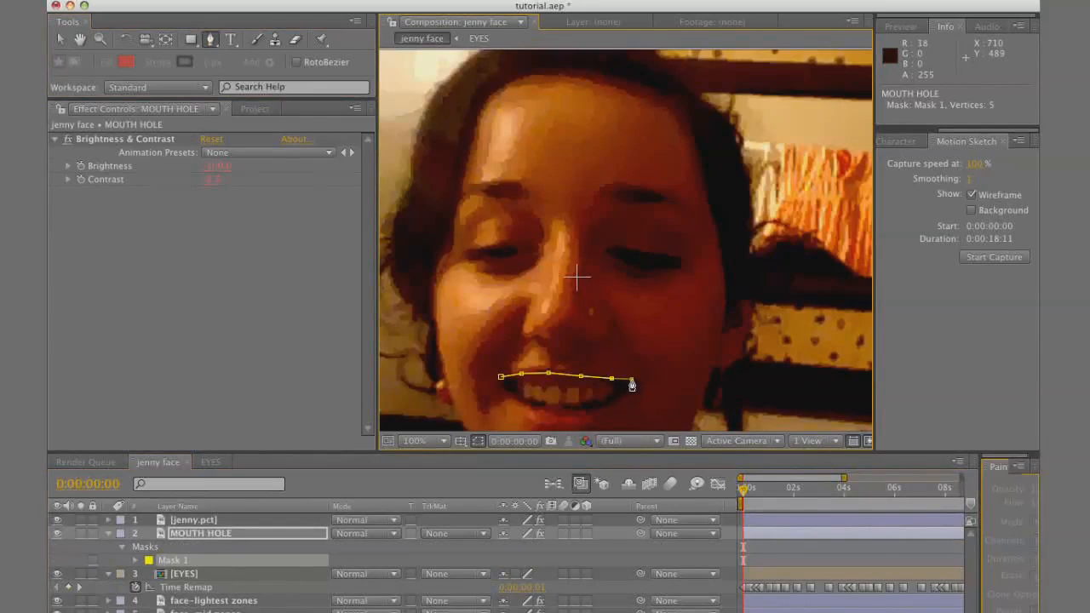
click(601, 408)
click(567, 410)
click(529, 406)
click(509, 394)
click(496, 388)
click(501, 377)
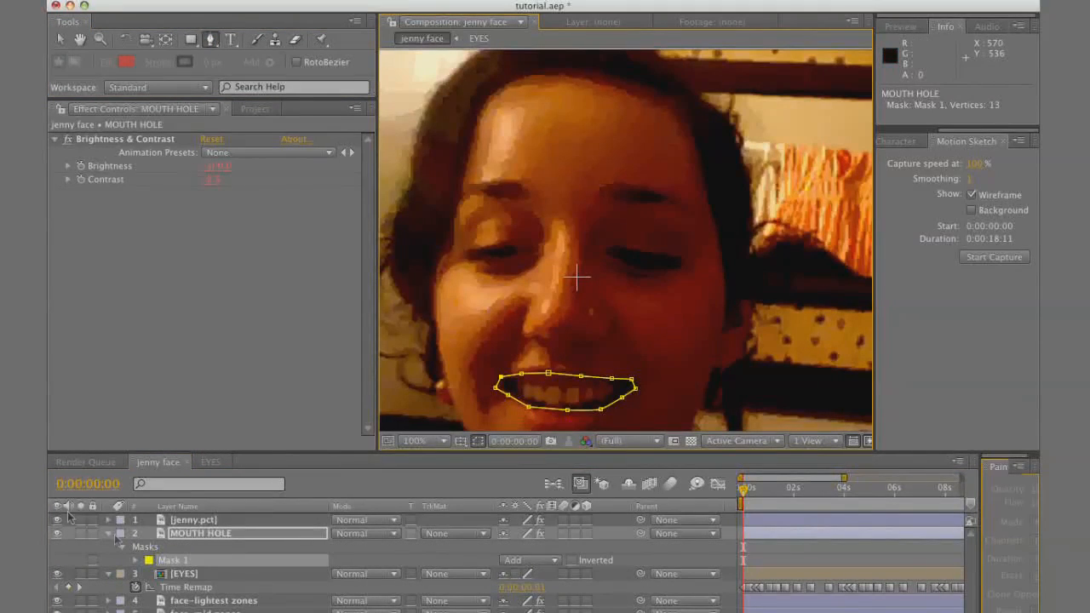
Hide the reference photo to lower MOUTH HOLE's contrast to about -78, and duplicate the layer
click(57, 520)
drag(213, 180, 133, 179)
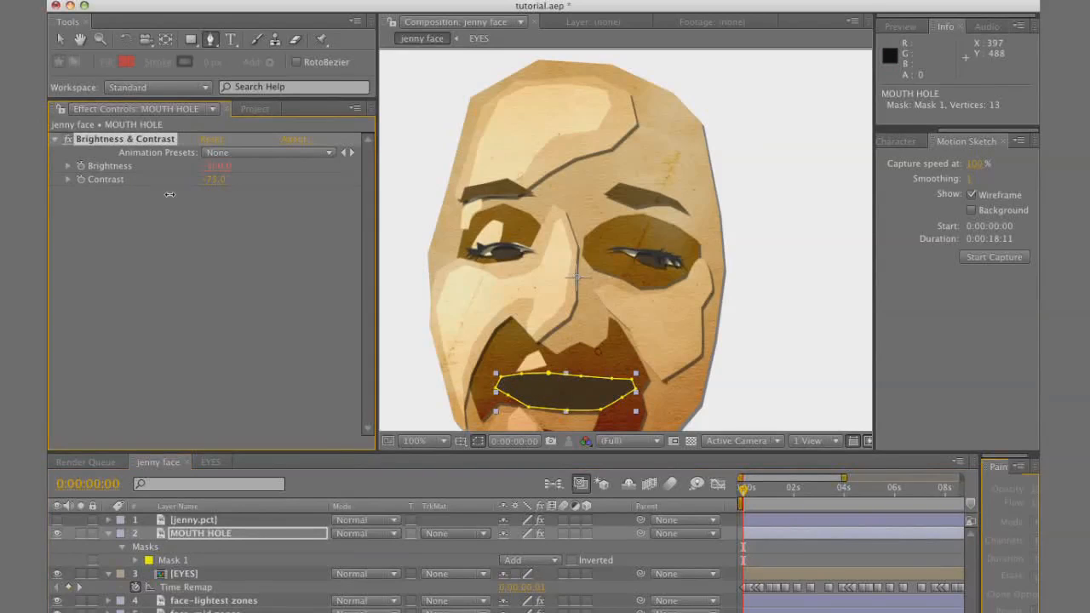
click(202, 533)
key(ctrl+d)
Show the jenny.pct reference and draw a closed nine-point mask around the upper lip on MOUTH HOLE 2
click(57, 520)
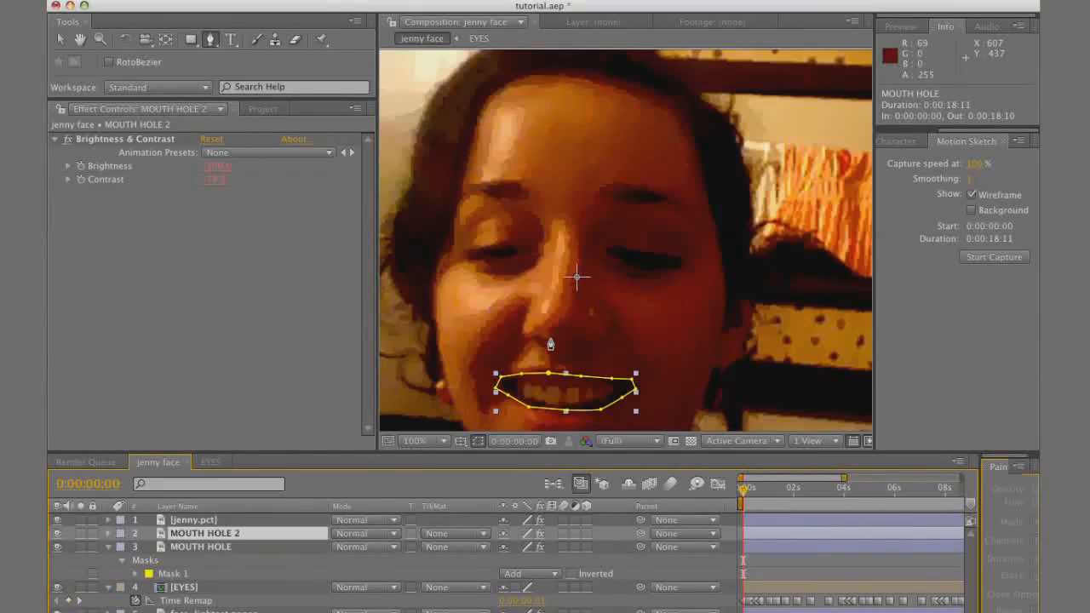
click(488, 376)
click(521, 368)
click(550, 362)
click(566, 364)
click(579, 363)
click(647, 383)
click(620, 383)
click(582, 378)
click(549, 373)
click(489, 376)
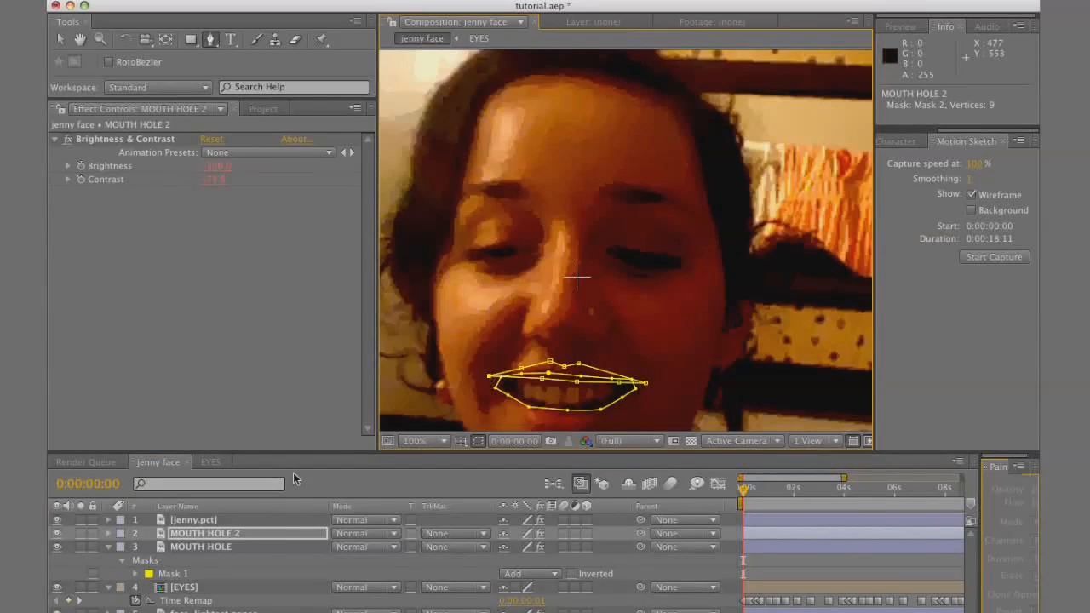
Delete the original mouth-opening mask from MOUTH HOLE 2, keeping only the upper lip mask
click(251, 534)
key(m)
click(204, 548)
key(Delete)
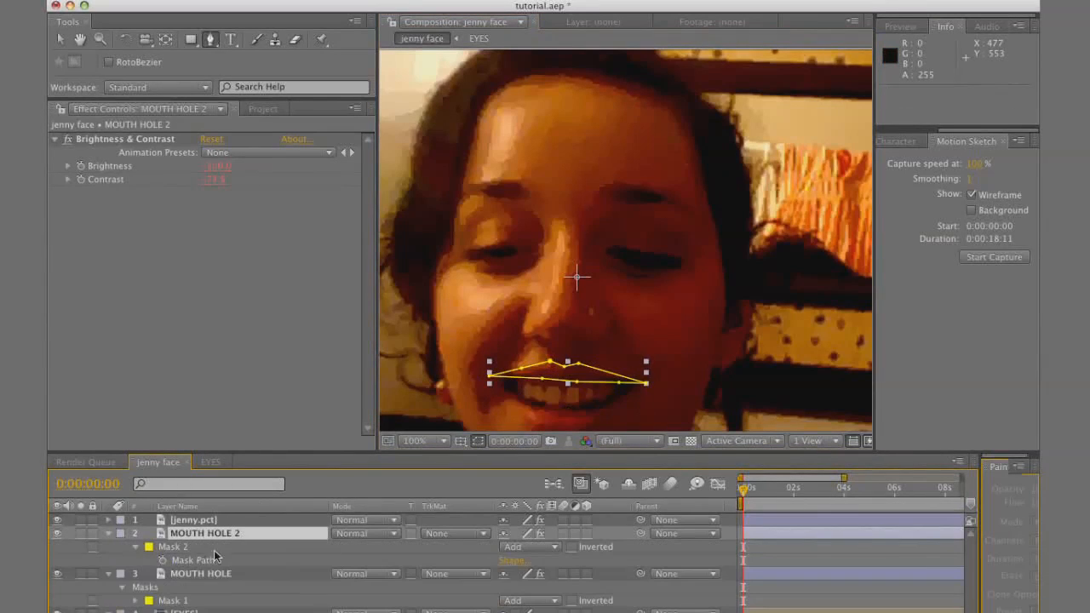
Draw a second mask around the lower lip on MOUTH HOLE 2, following the reference photo
click(494, 379)
click(511, 396)
click(543, 404)
click(581, 406)
click(604, 401)
click(647, 384)
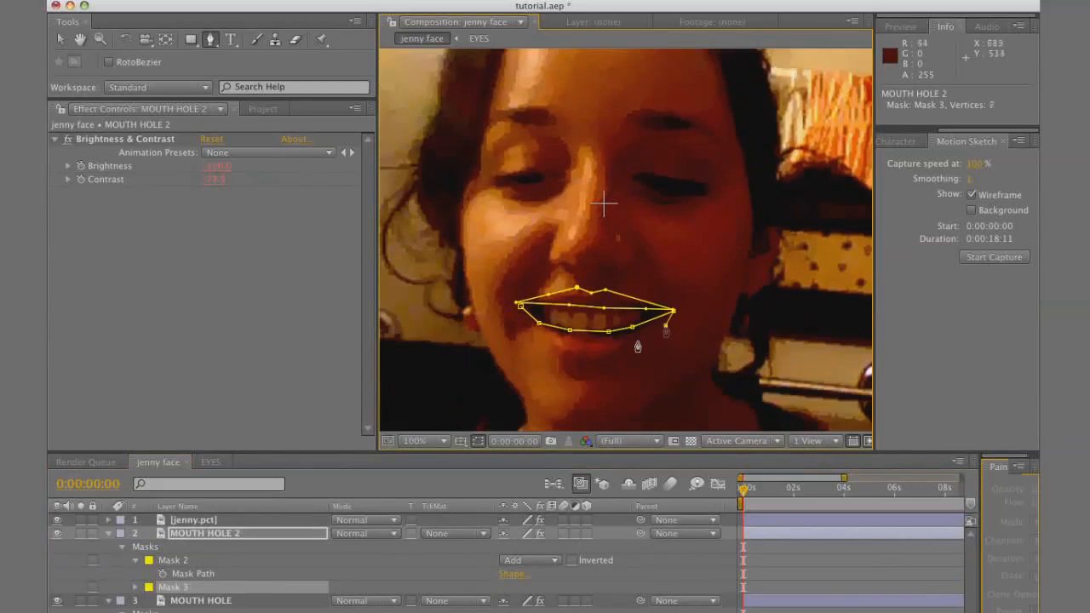
click(637, 340)
click(613, 356)
click(591, 358)
click(566, 357)
click(554, 347)
click(526, 318)
click(520, 306)
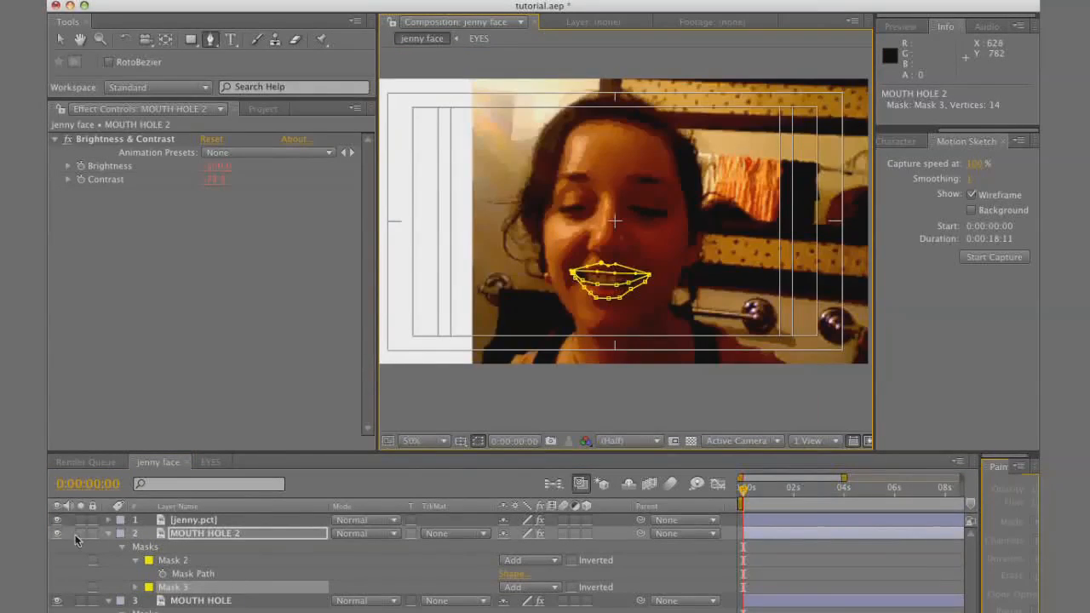
Hide the reference photo and tint the lips pink with Brightness & Contrast and a Color Balance (HLS) effect with Hue at -33°
click(57, 519)
drag(214, 180, 260, 174)
click(375, 1)
mouse_move(454, 125)
click(596, 290)
drag(213, 243, 219, 264)
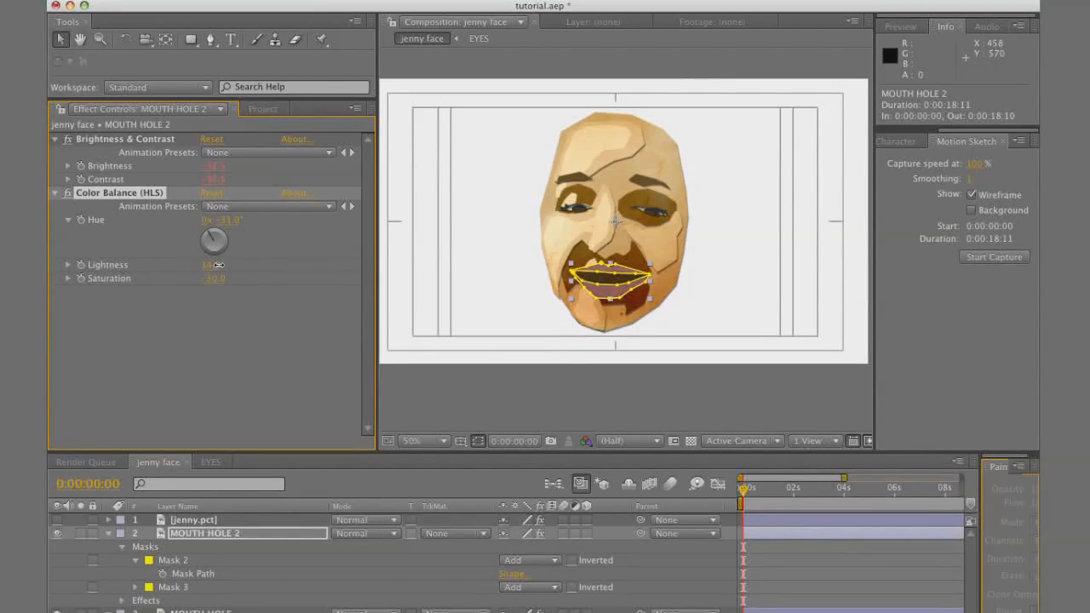
click(810, 606)
key(period)
key(comma)
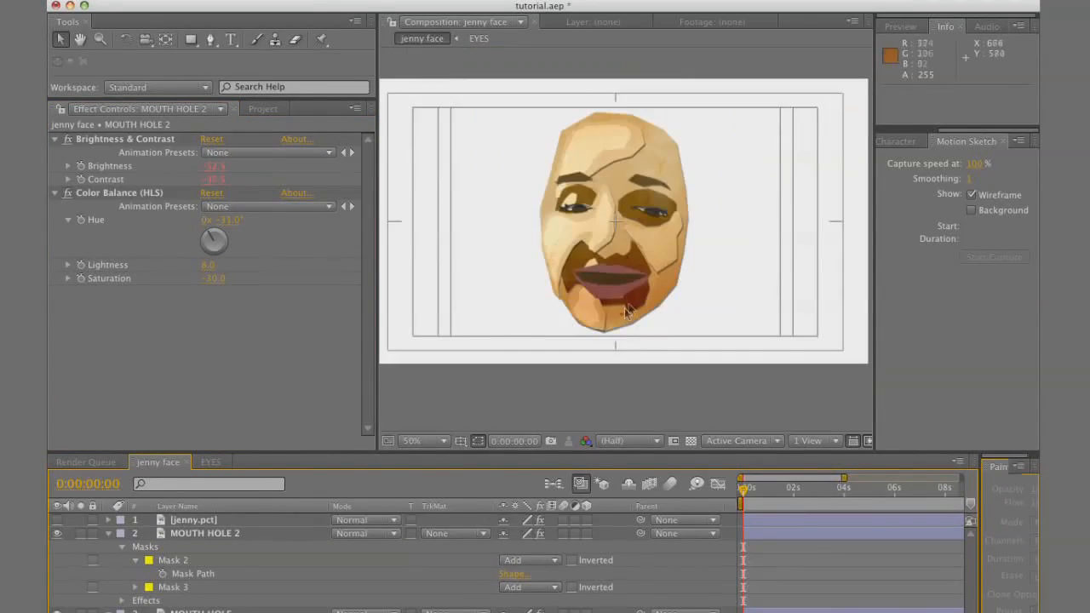
Collapse the MOUTH HOLE 2 layer and rename it kips
click(109, 534)
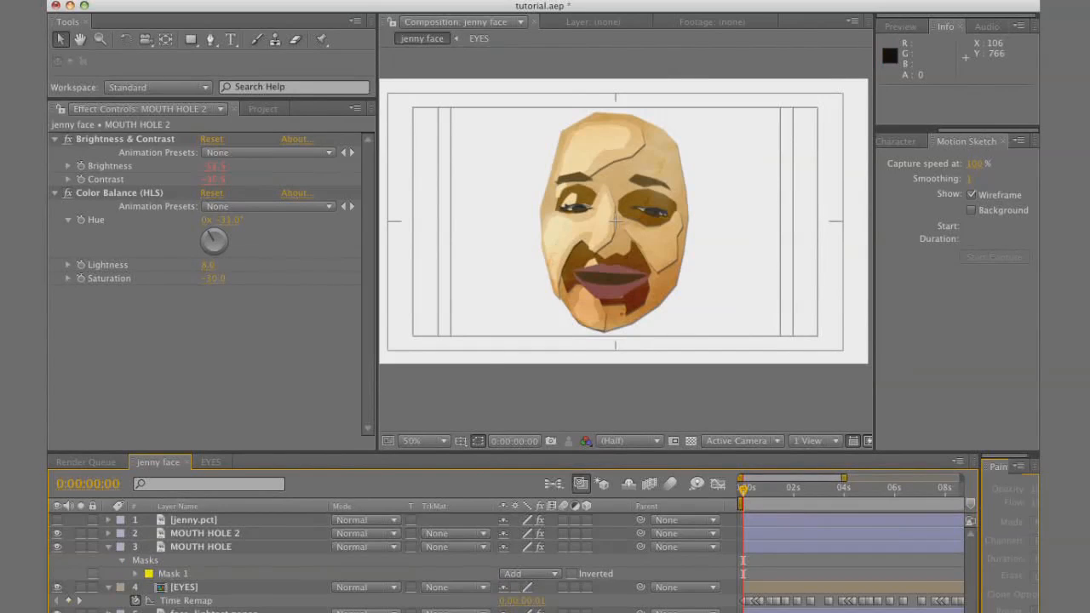
click(213, 612)
click(213, 612)
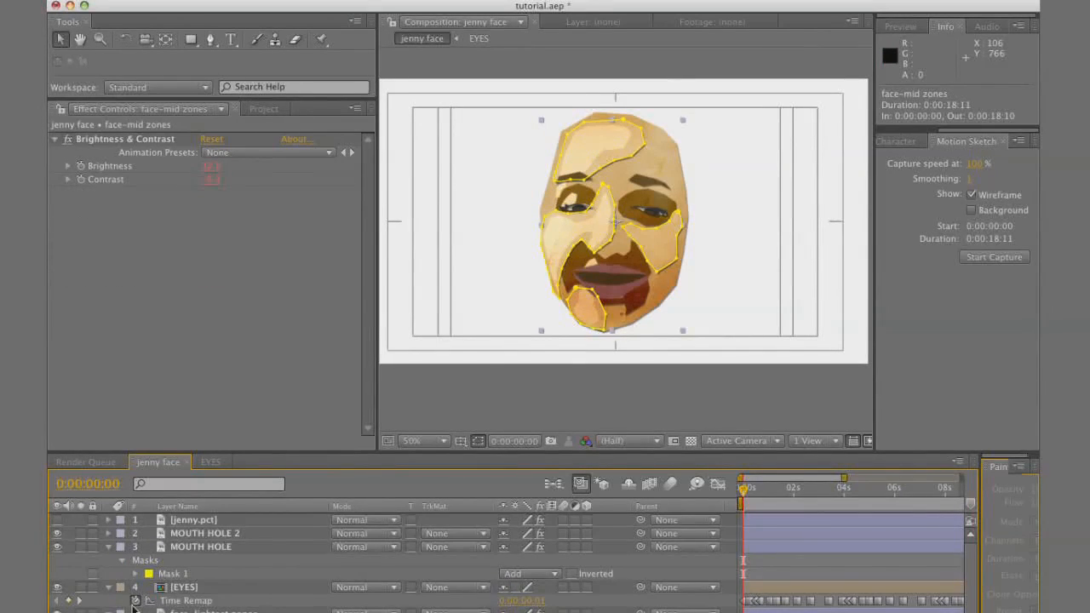
click(194, 535)
key(slash)
key(Return)
text(lips)
key(Return)
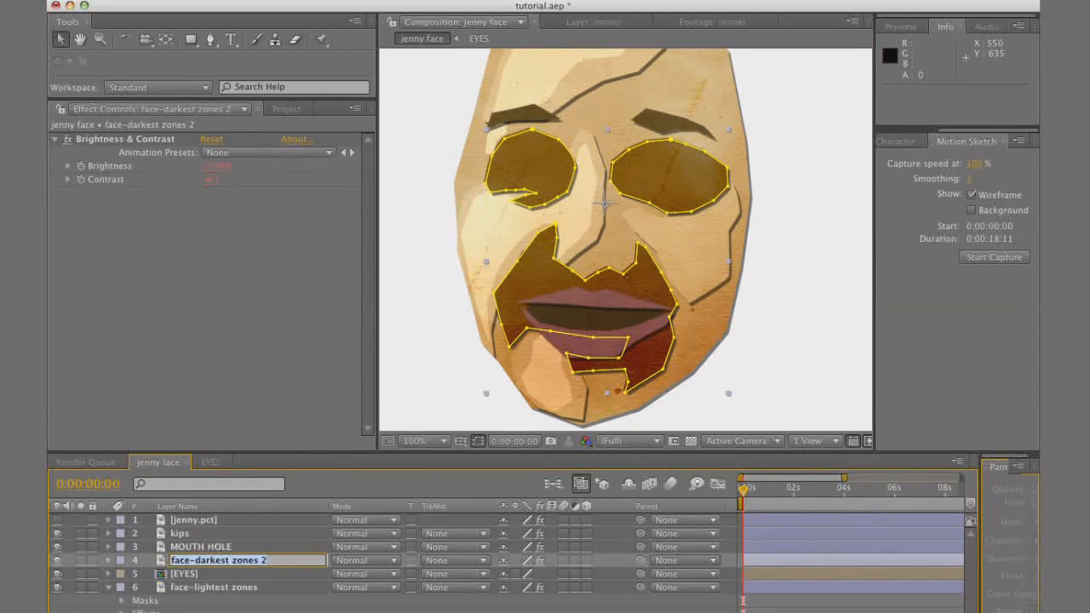
Rename the duplicated face-darkest zones layer as DARK THINGS
text(DAR)
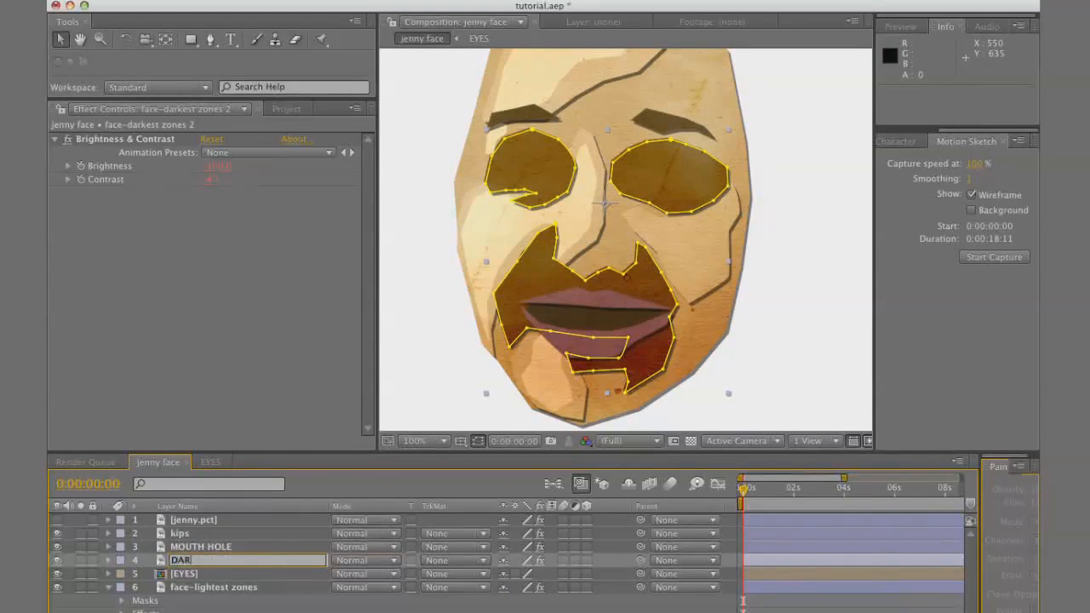
text(K THINGS)
key(Return)
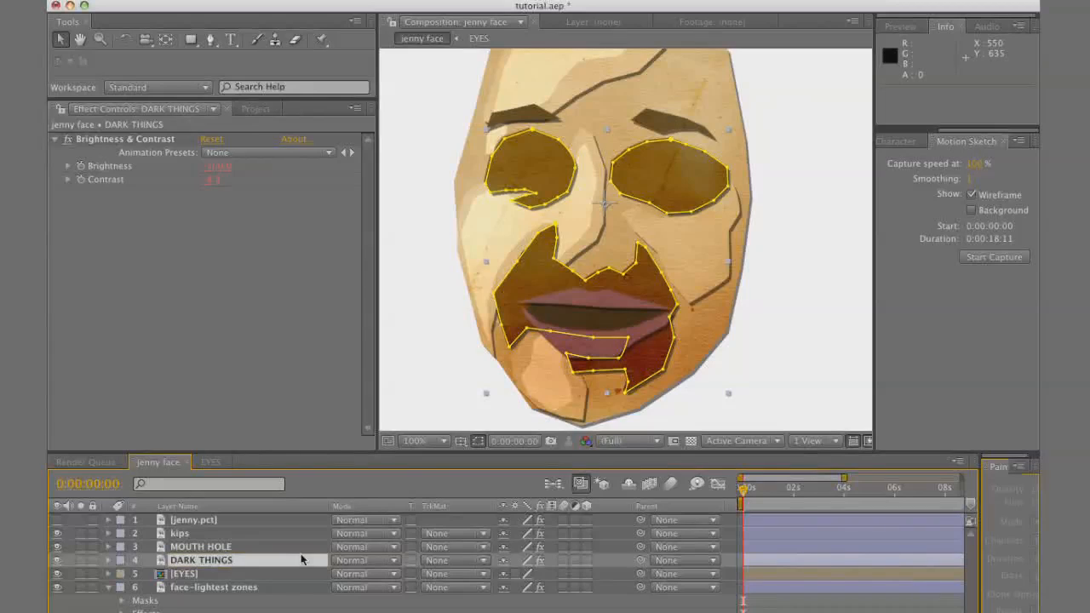
Remove all masks from the DARK THINGS layer and lower its contrast to darken the texture
key(m)
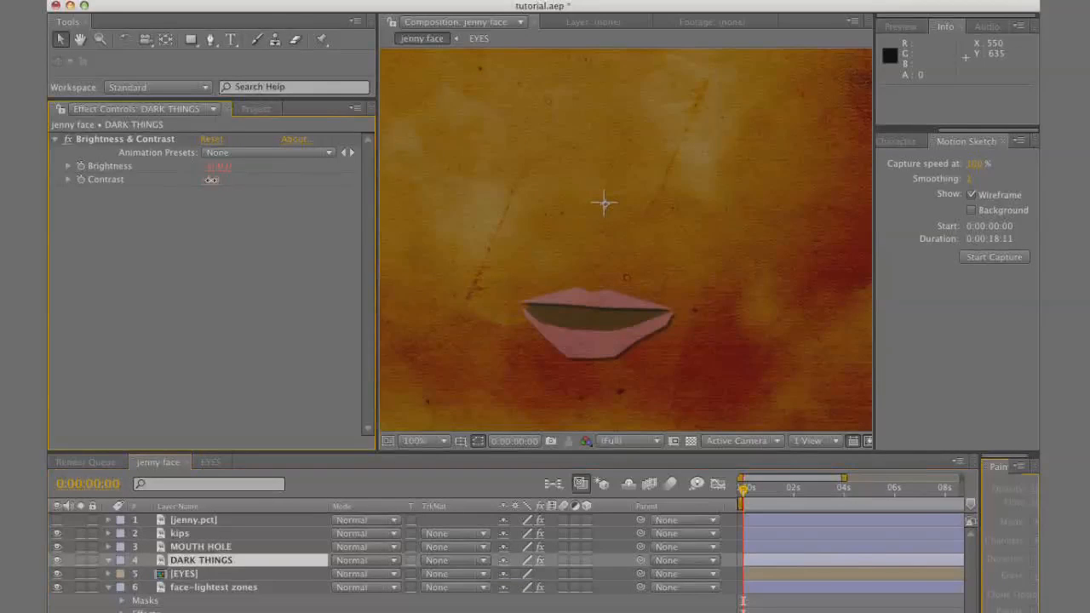
drag(202, 184, 180, 185)
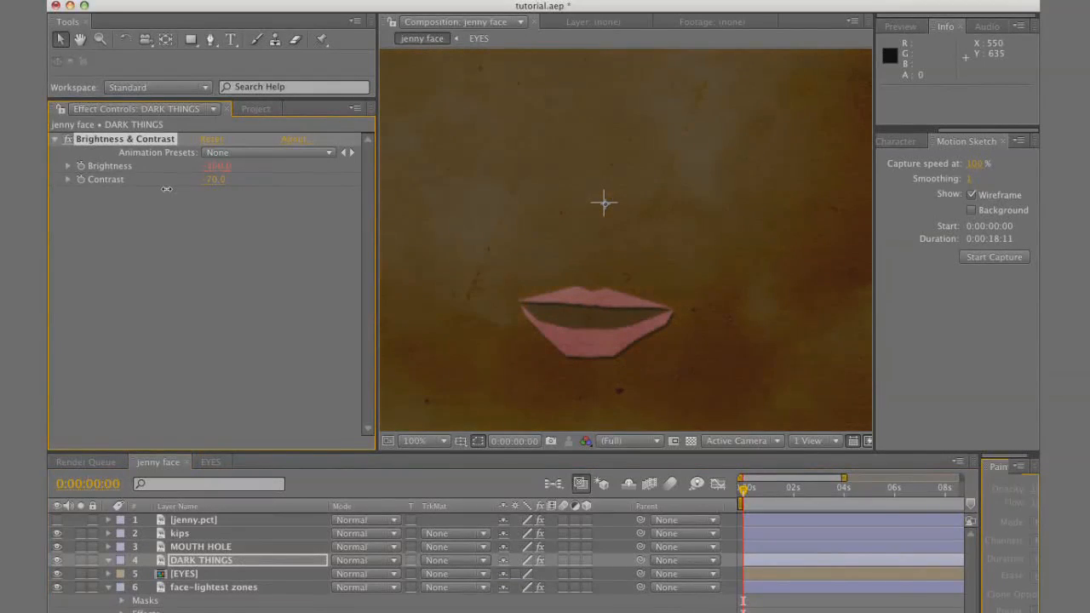
Show the jenny.pct reference and draw a small triangular mask over each nostril on the DARK THINGS layer
click(58, 520)
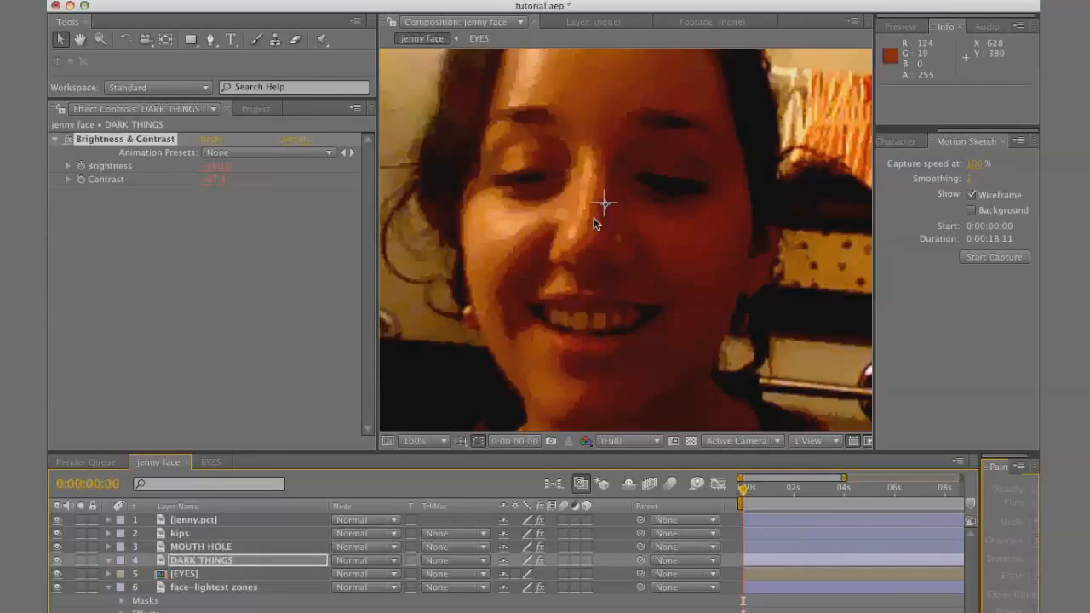
click(211, 40)
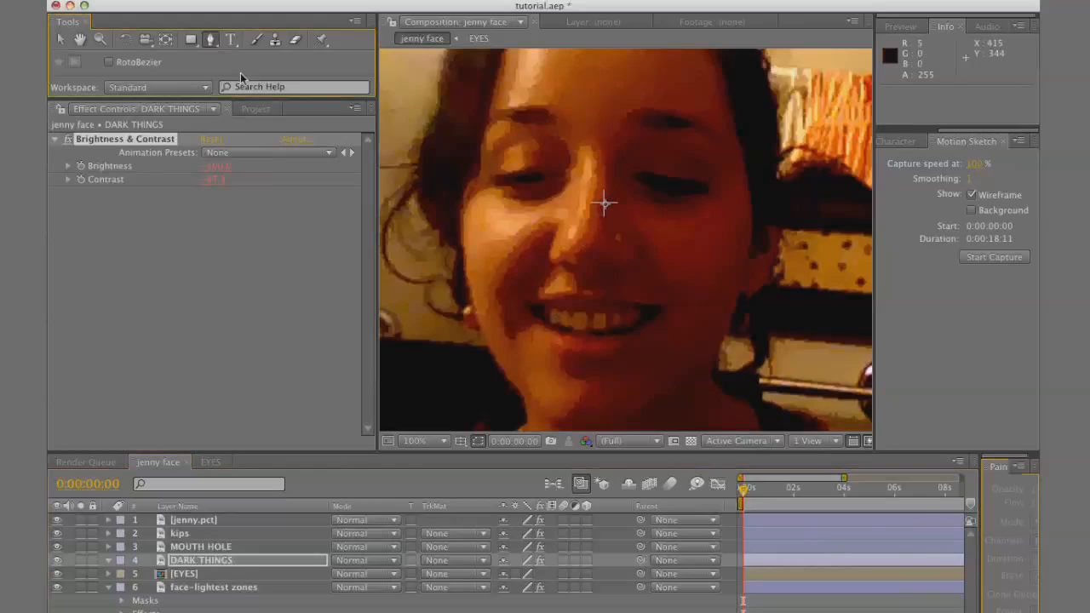
click(601, 269)
click(600, 258)
click(620, 265)
click(601, 269)
click(569, 270)
click(568, 258)
click(558, 263)
click(563, 266)
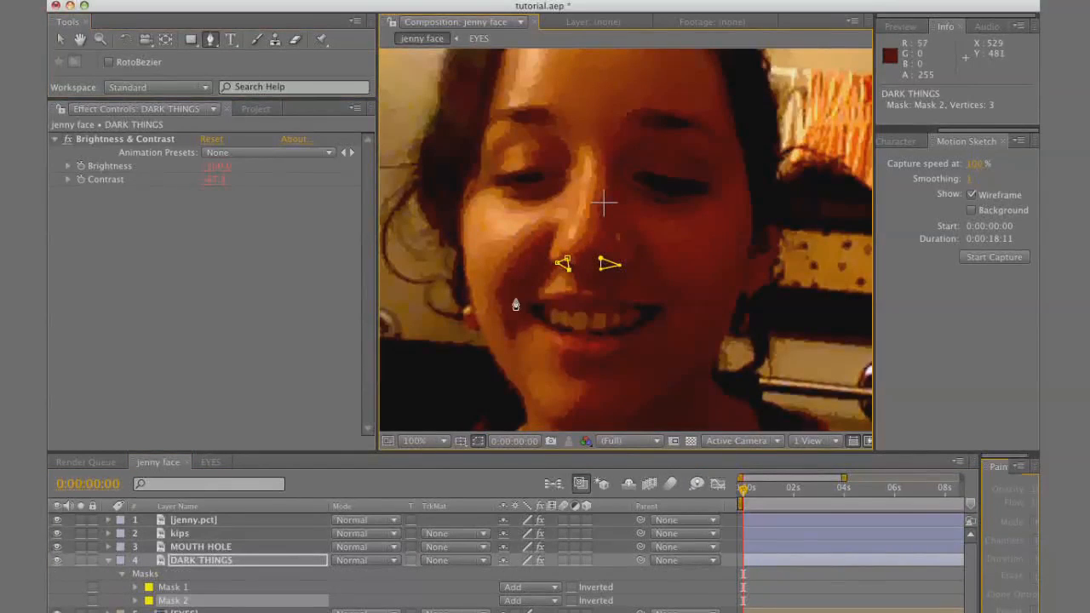
Draw a thin four-point mask along the left smile crease on the DARK THINGS layer
click(508, 305)
click(526, 271)
click(546, 255)
click(528, 282)
click(509, 308)
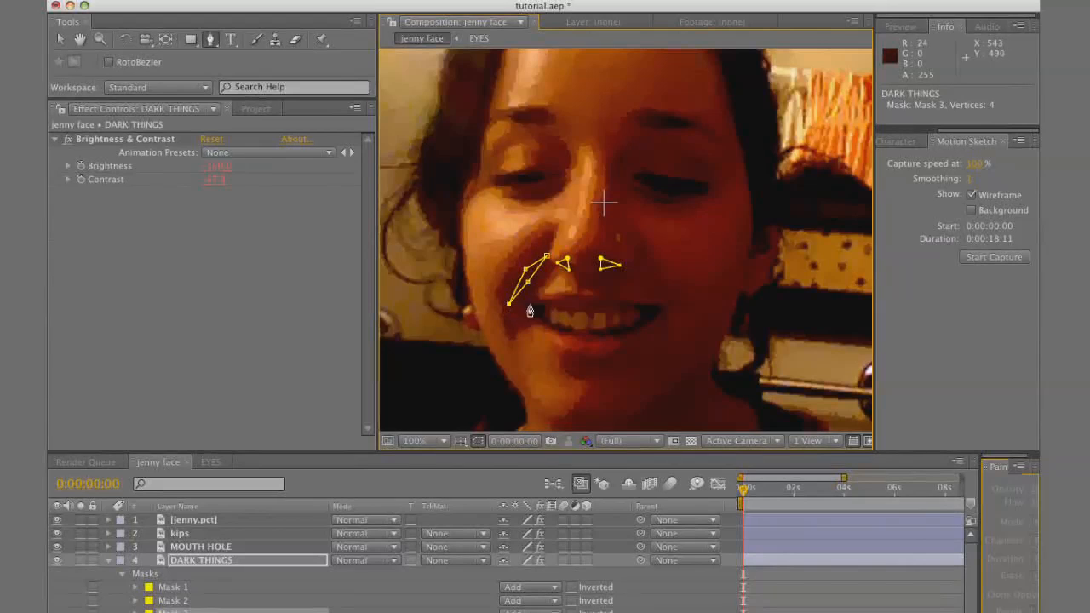
Draw a thin mask along the right smile crease on the DARK THINGS layer
click(634, 259)
click(639, 248)
click(645, 259)
click(672, 307)
click(652, 282)
click(642, 270)
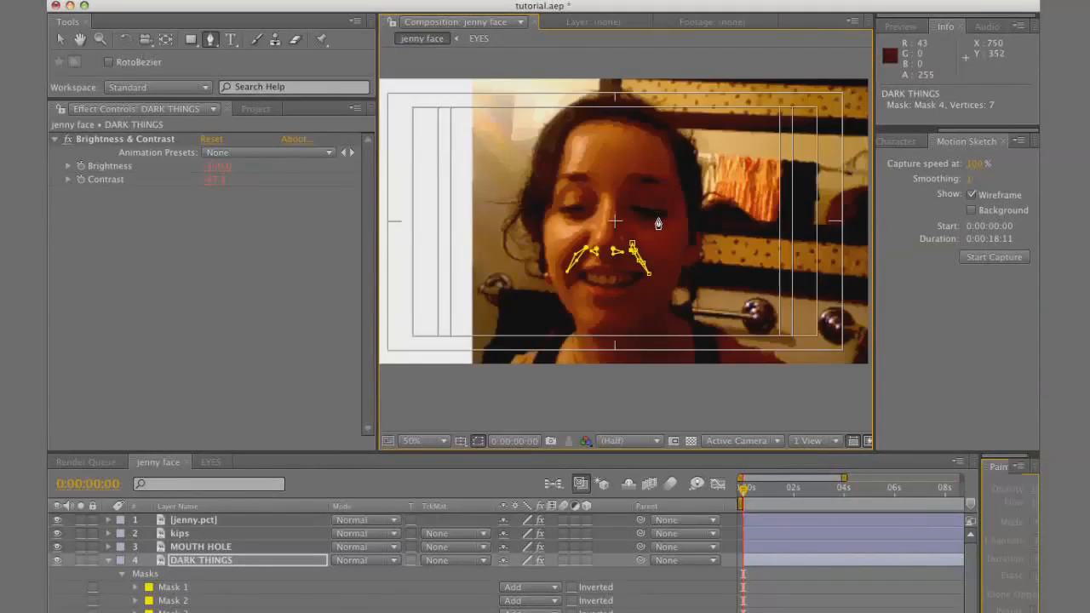
key(comma)
Hide the jenny.pct reference, deselect everything to check the face, and collapse the DARK THINGS layer
click(239, 562)
click(57, 520)
key(super+shift+a)
key(period)
key(comma)
key(period)
click(107, 560)
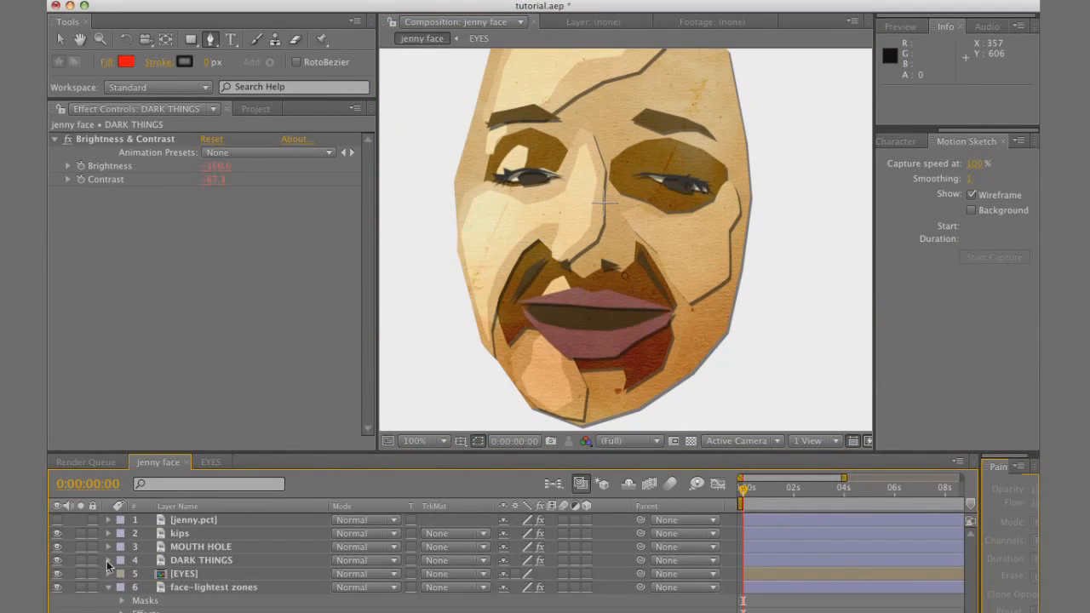
Deselect everything and compare the cut-out face with the original photo by toggling the jenny.pct layer's visibility
click(204, 611)
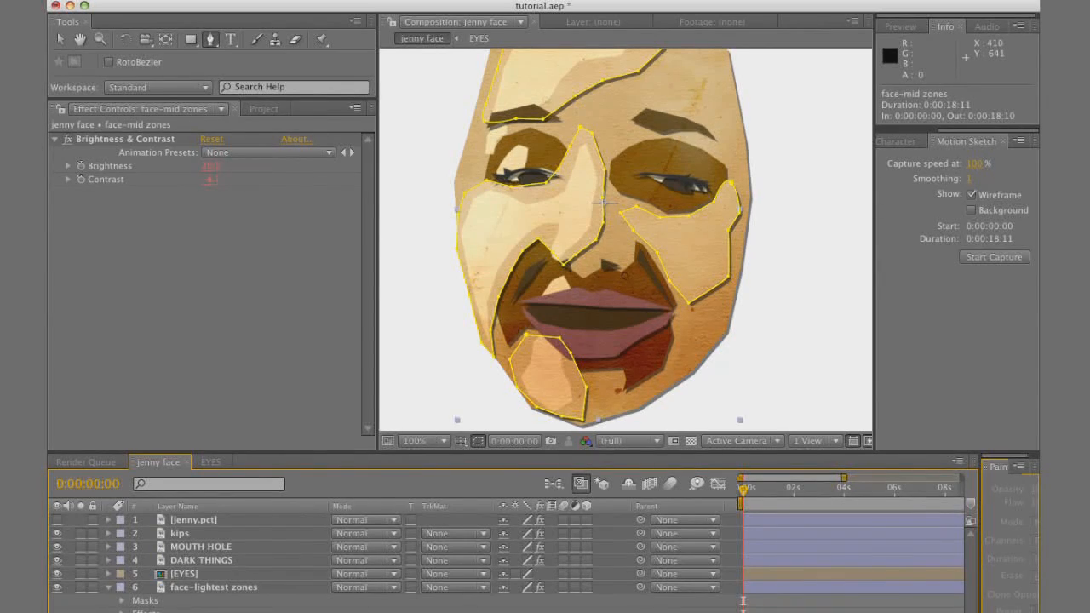
key(comma)
key(super+shift+a)
key(period)
key(comma)
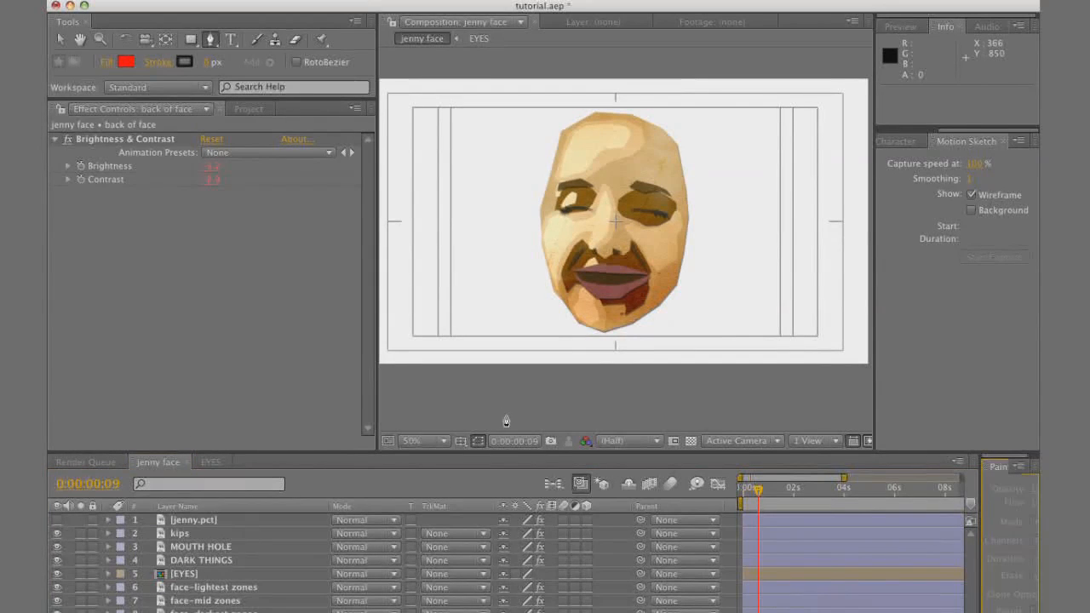
click(57, 520)
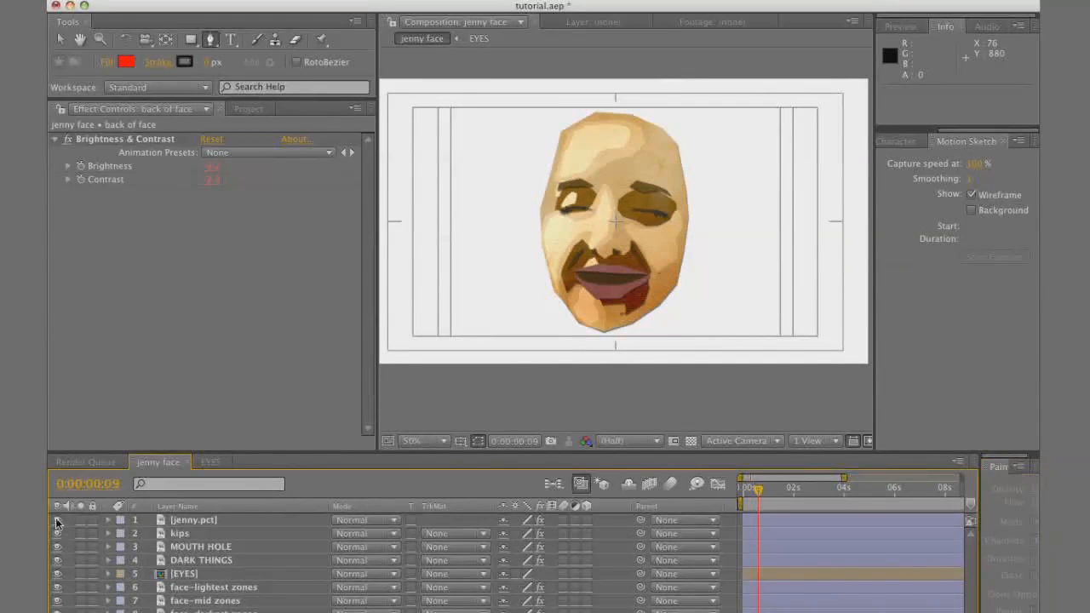
click(57, 520)
click(57, 519)
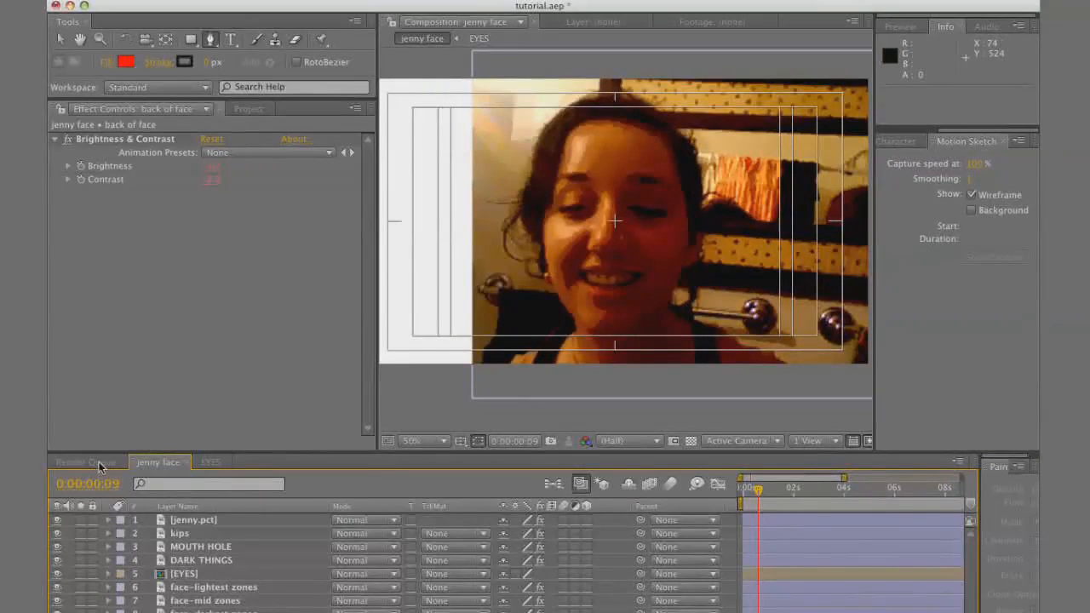
click(57, 519)
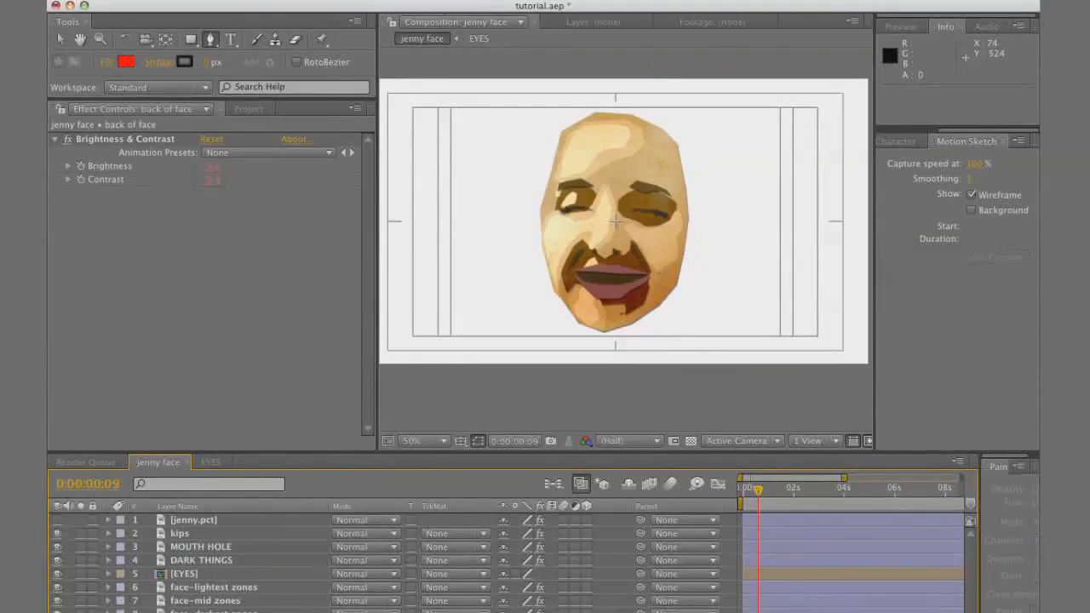
Duplicate the back of face layer as HAIR directly beneath jenny.pct and lower its brightness to a dark brown
click(201, 612)
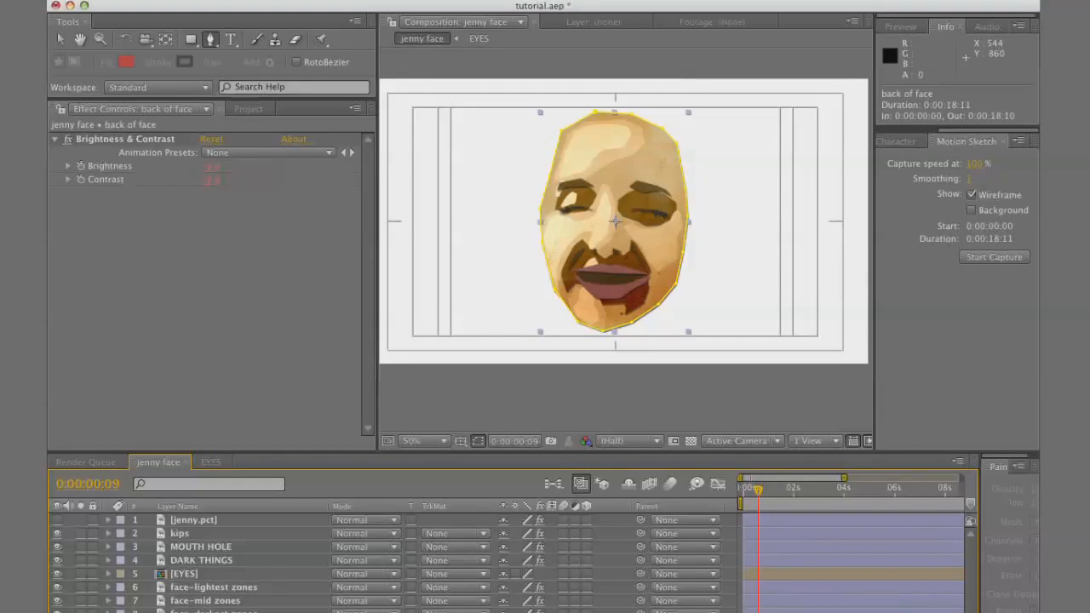
key(ctrl+d)
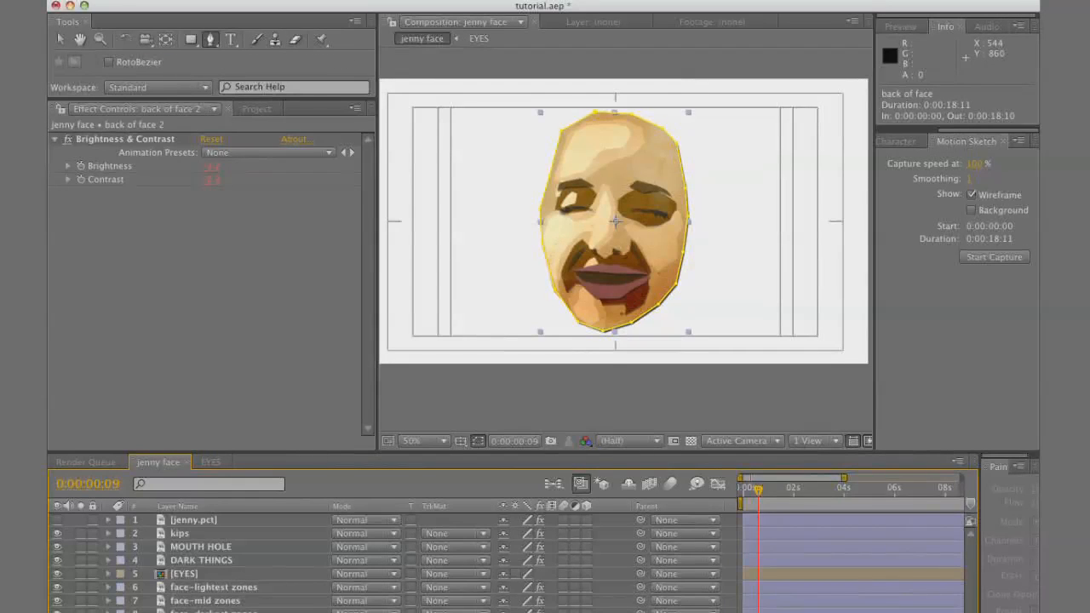
key(Return)
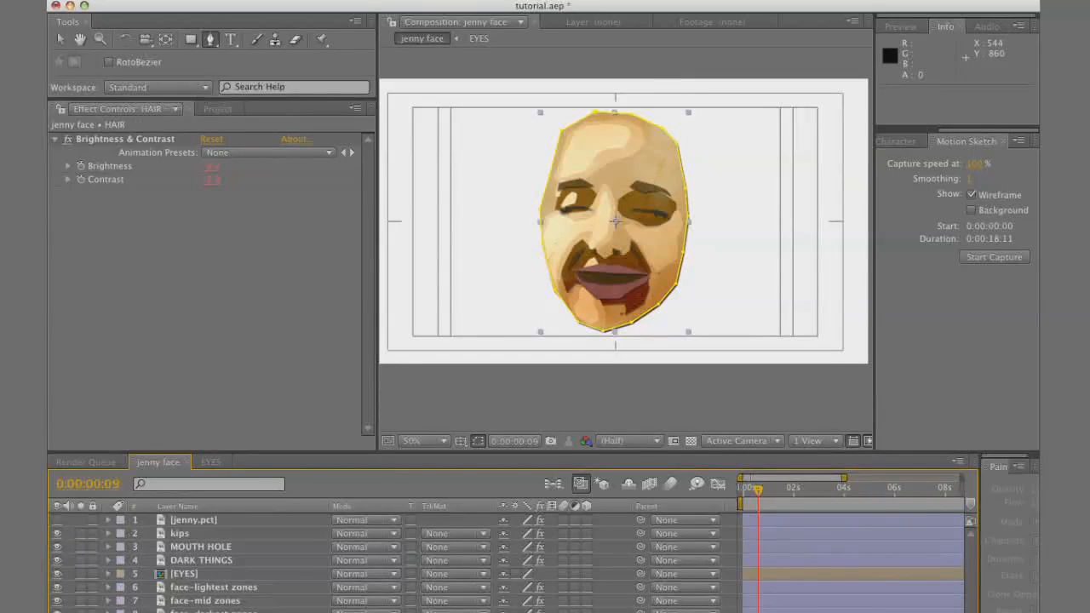
drag(237, 612, 241, 530)
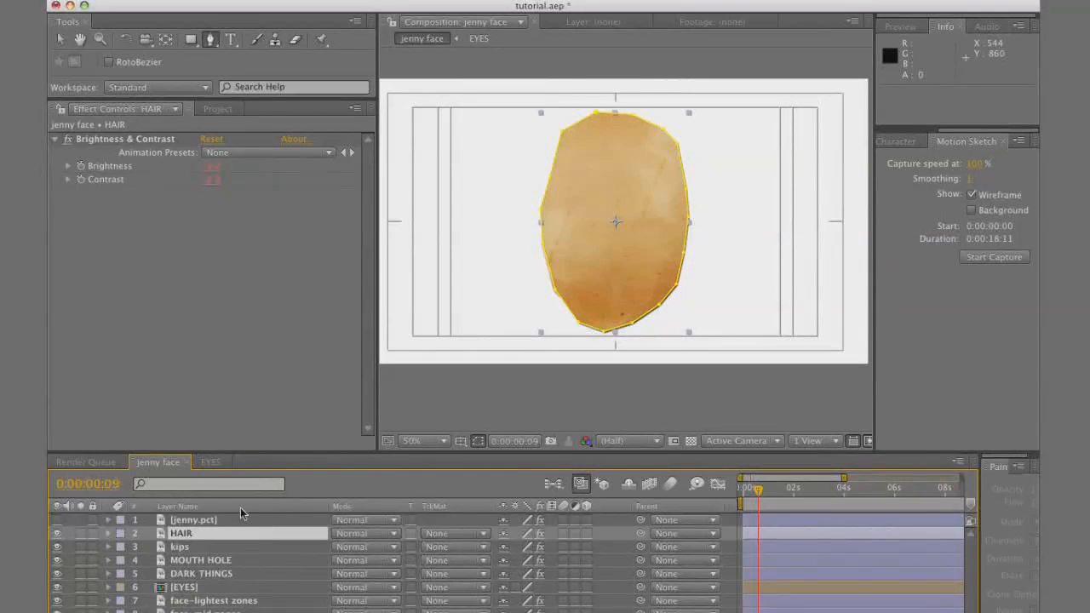
drag(217, 170, 167, 180)
Replace the HAIR layer's mask with traced outlines of the hair and loose curls from jenny.pct, using Subtract masks for the gaps
click(57, 521)
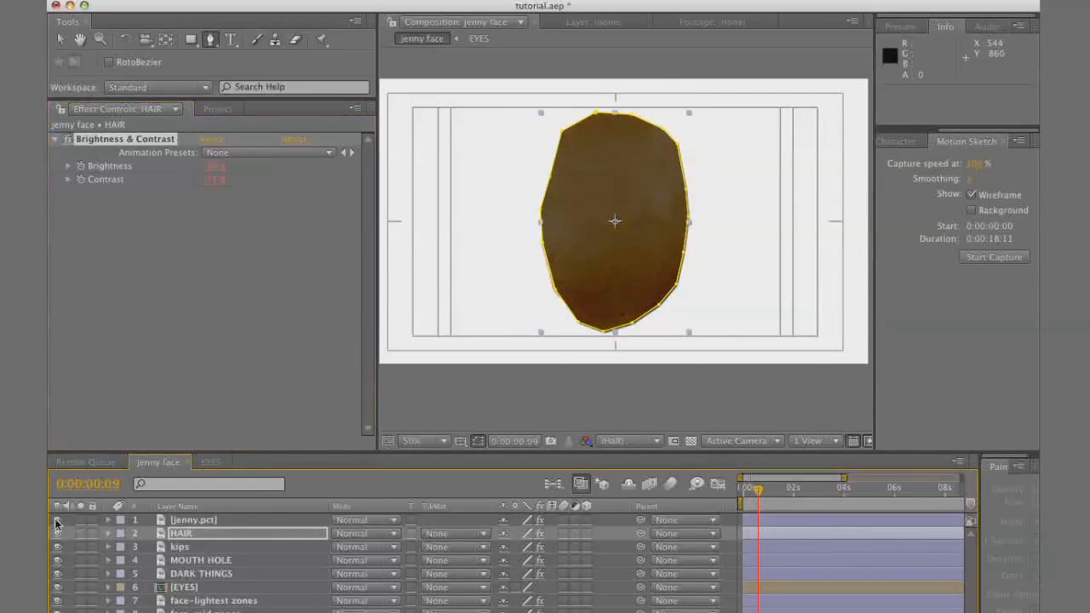
click(198, 535)
key(m)
click(182, 548)
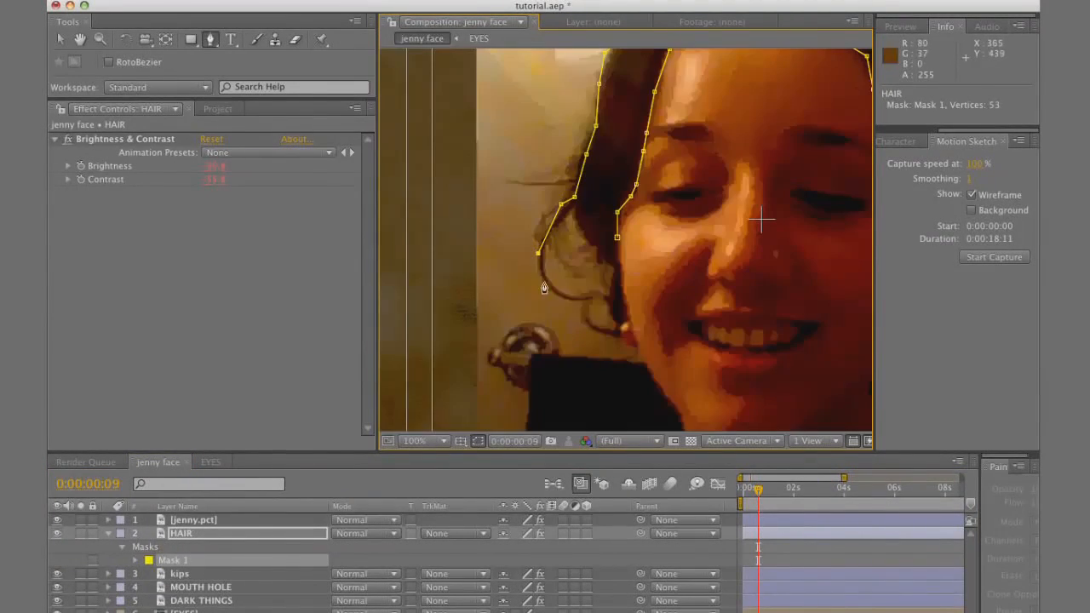
click(614, 334)
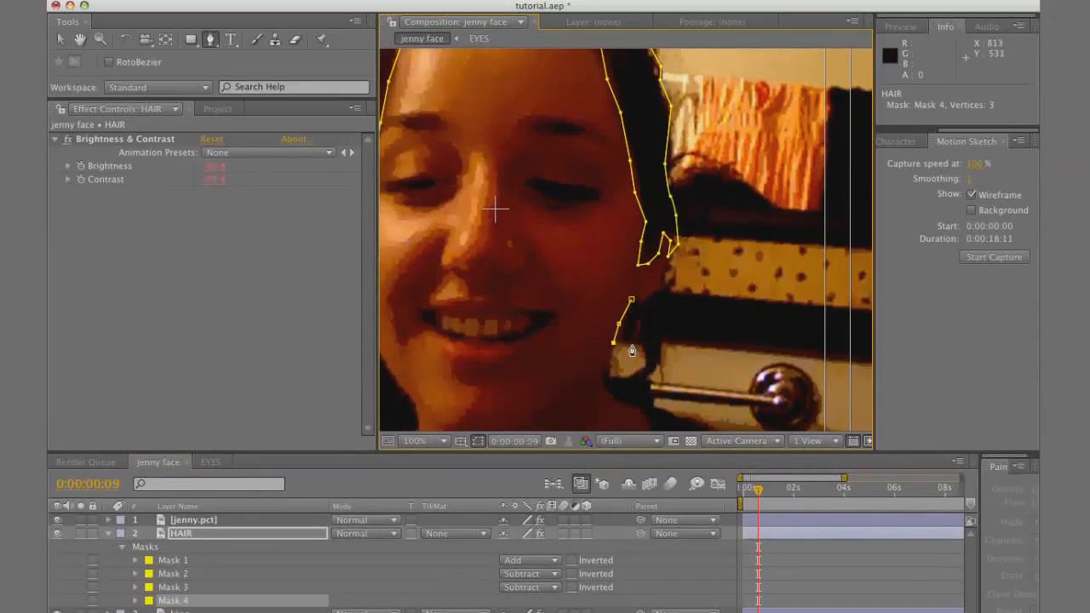
click(634, 401)
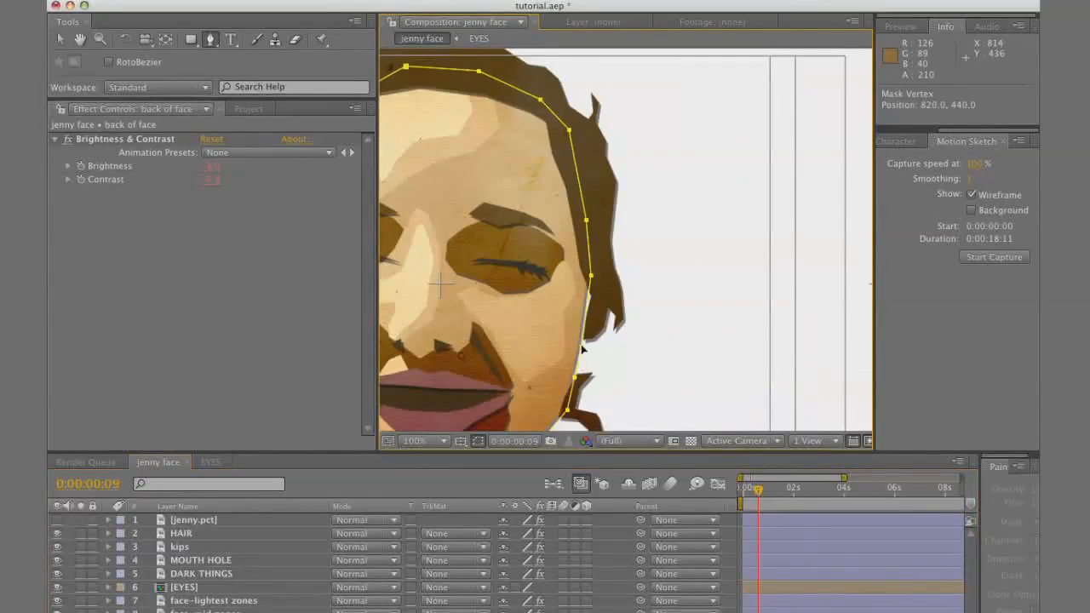
Draw an ear-shaped mask on the back of face layer at the right edge of the face beside the hair
click(589, 364)
drag(577, 345, 630, 277)
click(593, 373)
drag(611, 368, 611, 360)
alt+click(629, 277)
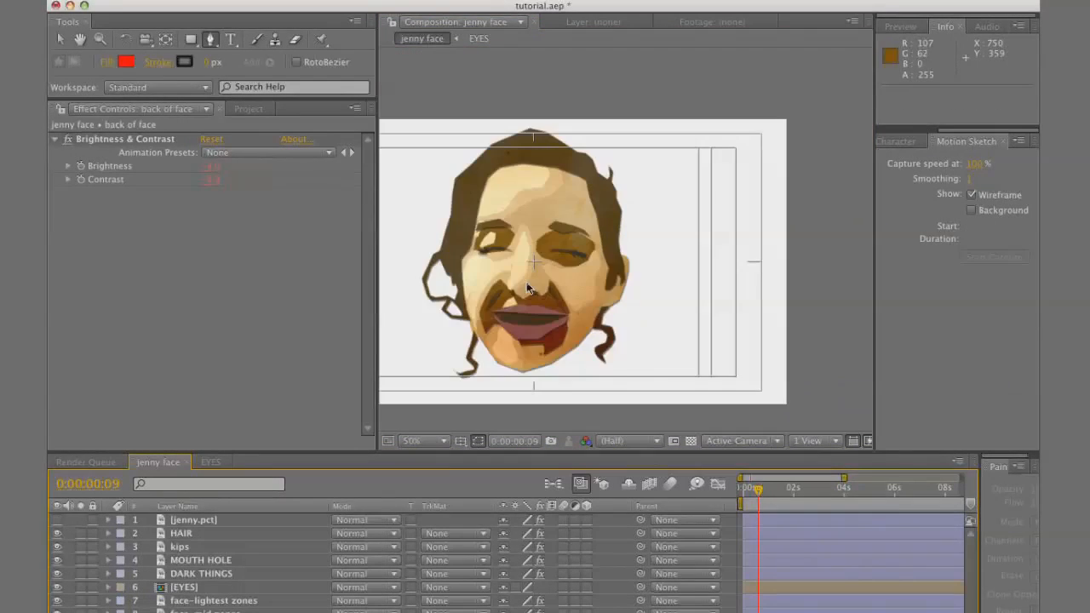
Return the current time to 0:00:00:00 in the jenny face composition
click(744, 494)
drag(744, 498, 730, 518)
key(period)
key(space)
drag(613, 400, 638, 309)
Delete the left smile crease mask from the DARK THINGS layer and check the face
click(201, 577)
click(61, 41)
click(510, 325)
key(Delete)
click(729, 572)
key(comma)
key(period)
key(comma)
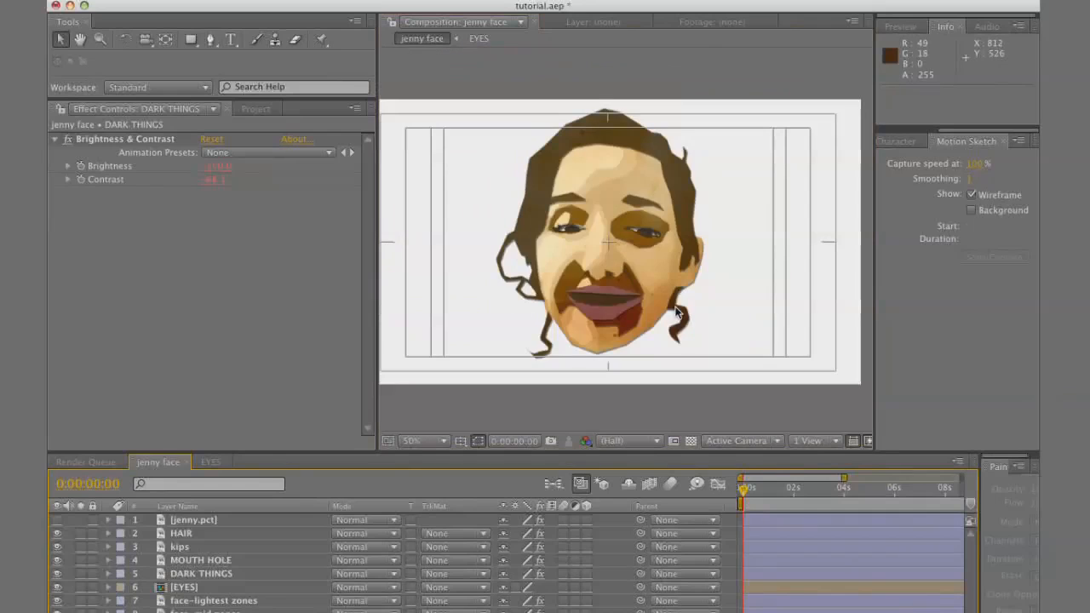
Create a new composition from the jenny face composition so it is nested as a single layer
click(433, 401)
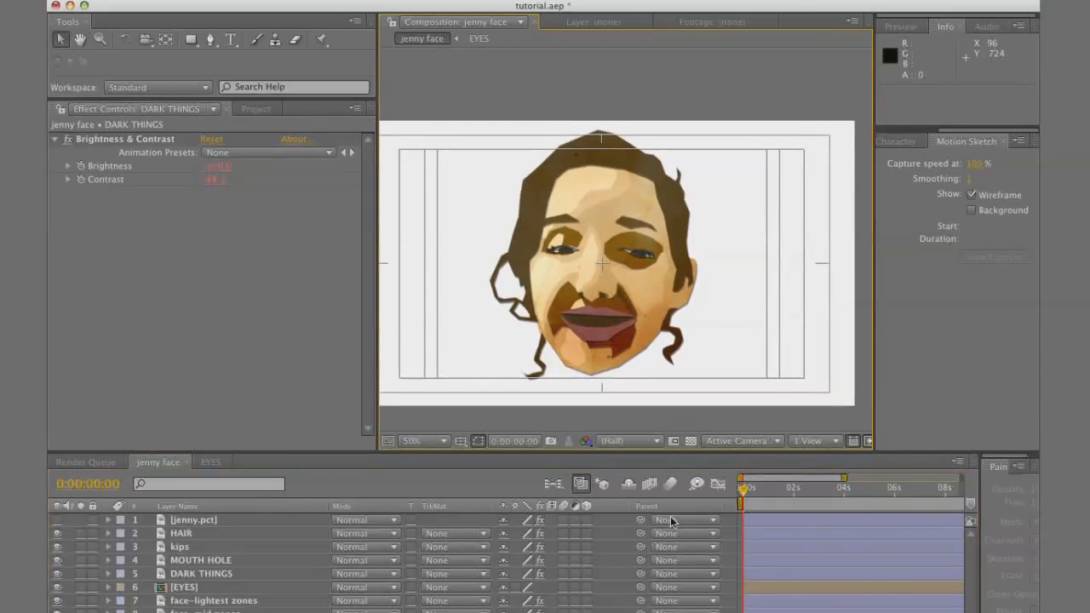
click(493, 610)
click(255, 109)
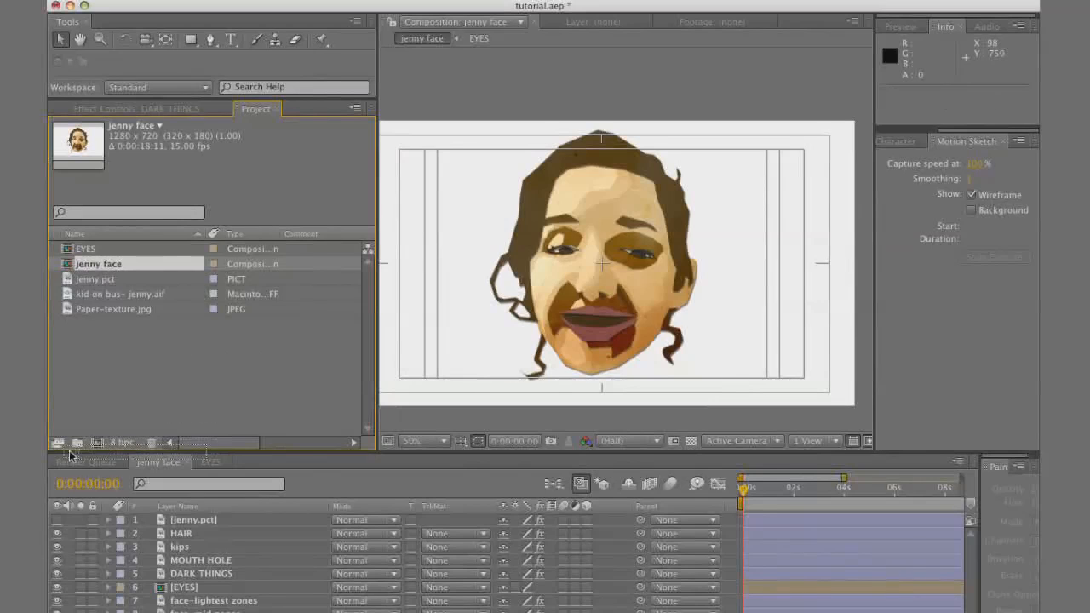
drag(96, 447, 95, 444)
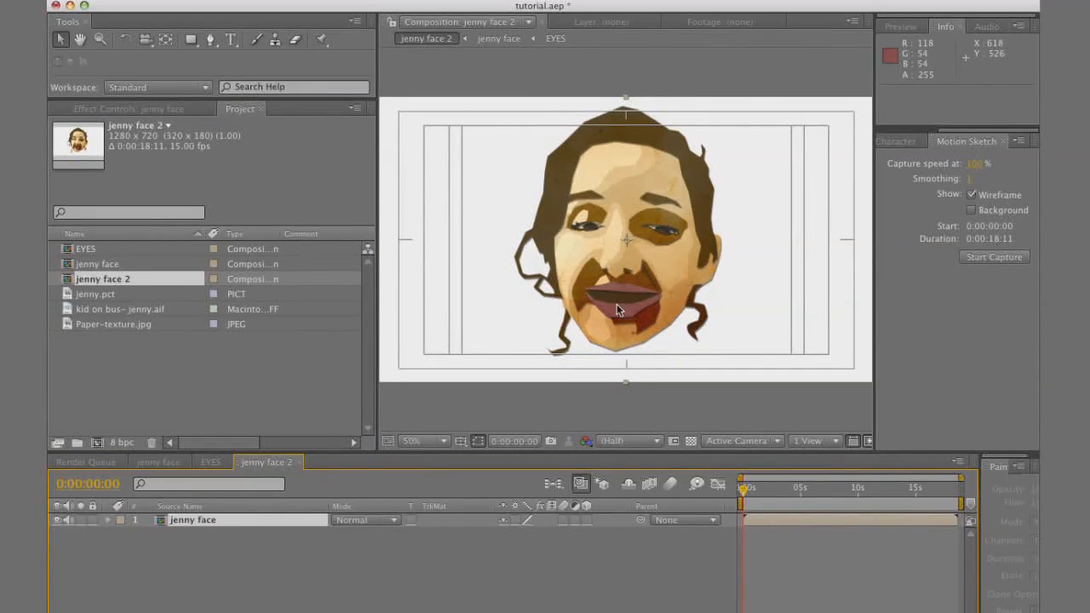
Draw a closed Pen mask on the nested jenny face layer, following the lower lip's upper edge and looping around the jaw and chin
click(211, 39)
key(period)
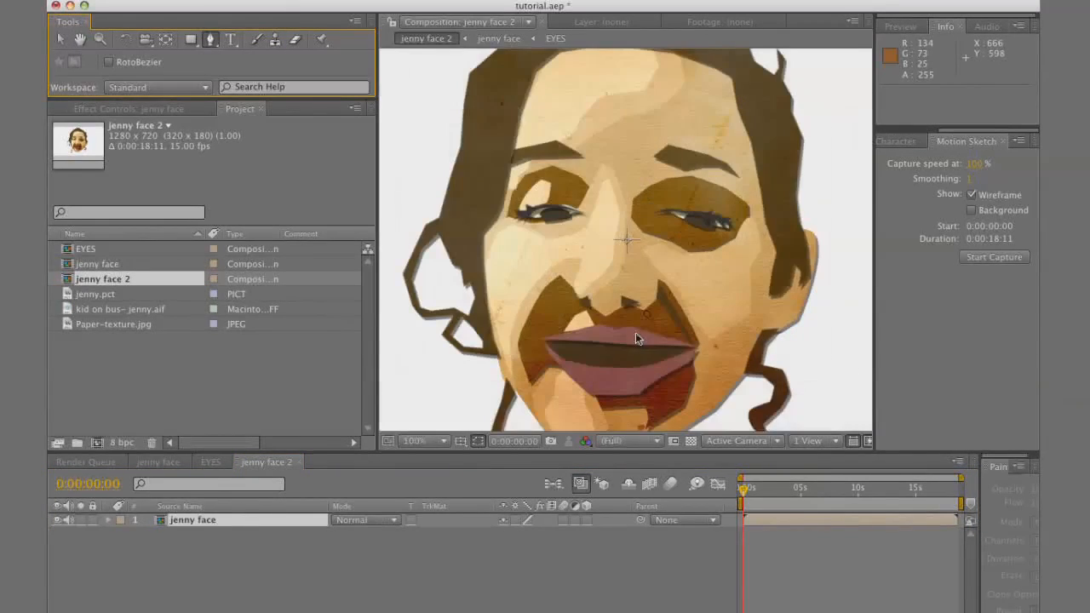
drag(640, 362, 628, 312)
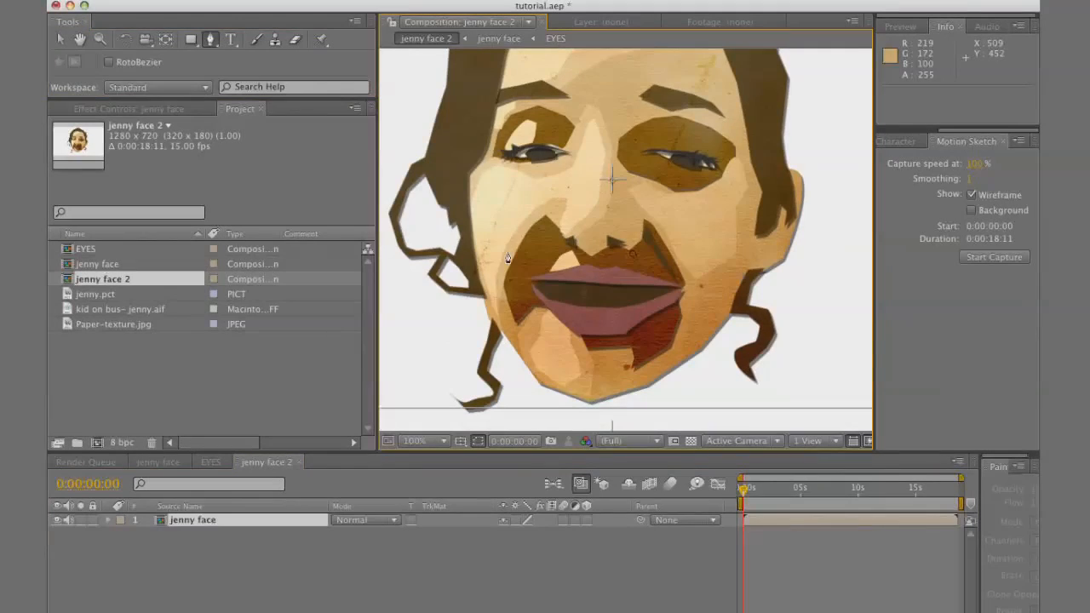
click(481, 306)
click(503, 291)
click(529, 282)
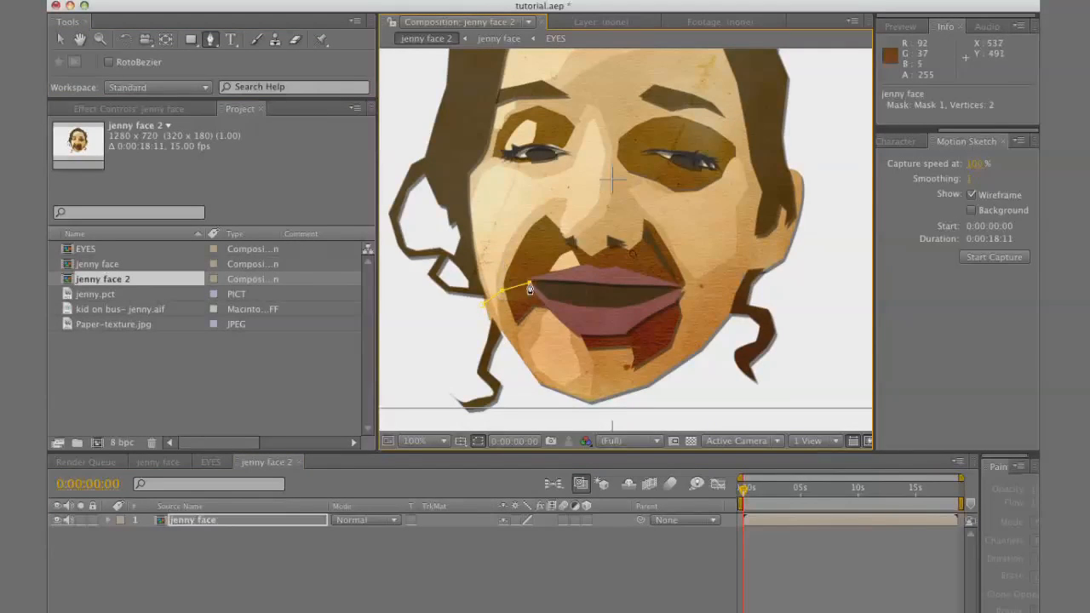
click(540, 292)
click(592, 306)
click(626, 304)
click(666, 293)
click(681, 292)
click(721, 301)
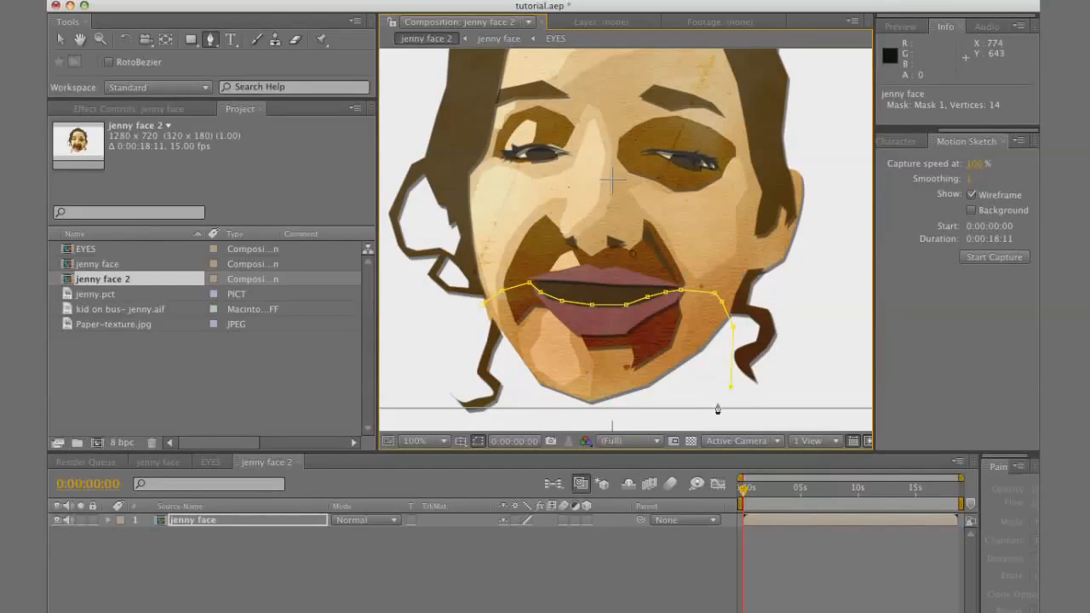
key(comma)
click(629, 346)
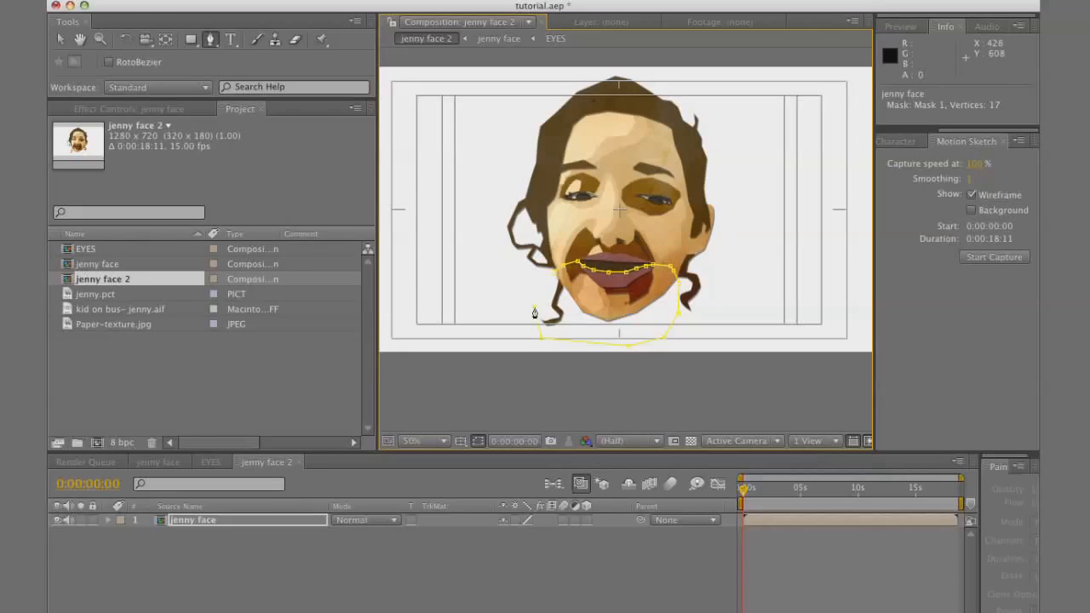
click(555, 280)
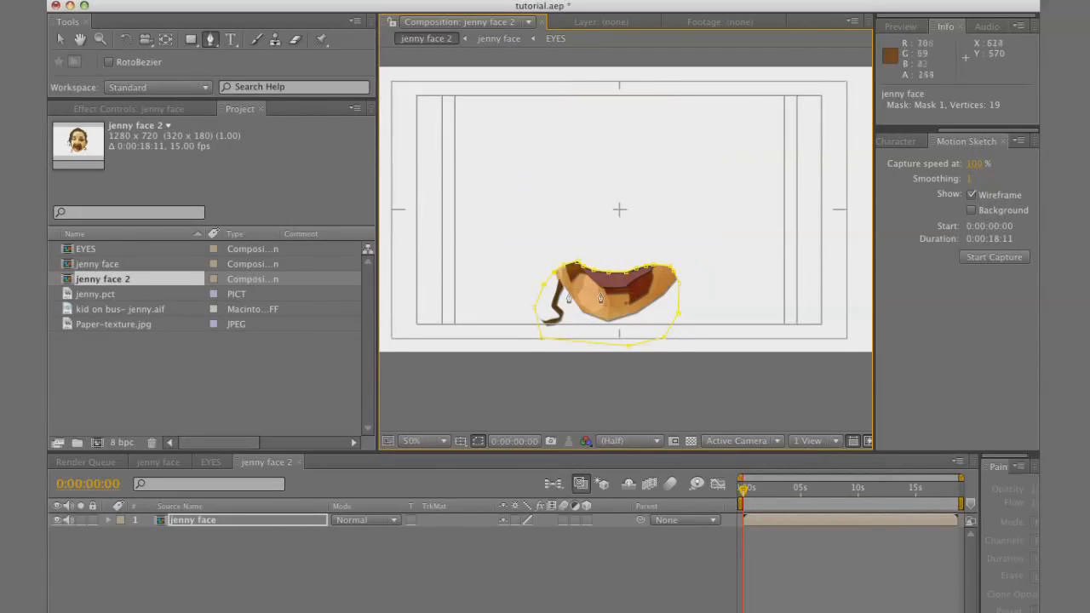
Duplicate the masked jenny face layer and set the bottom copy's Mask 1 to Subtract
click(285, 525)
key(super+d)
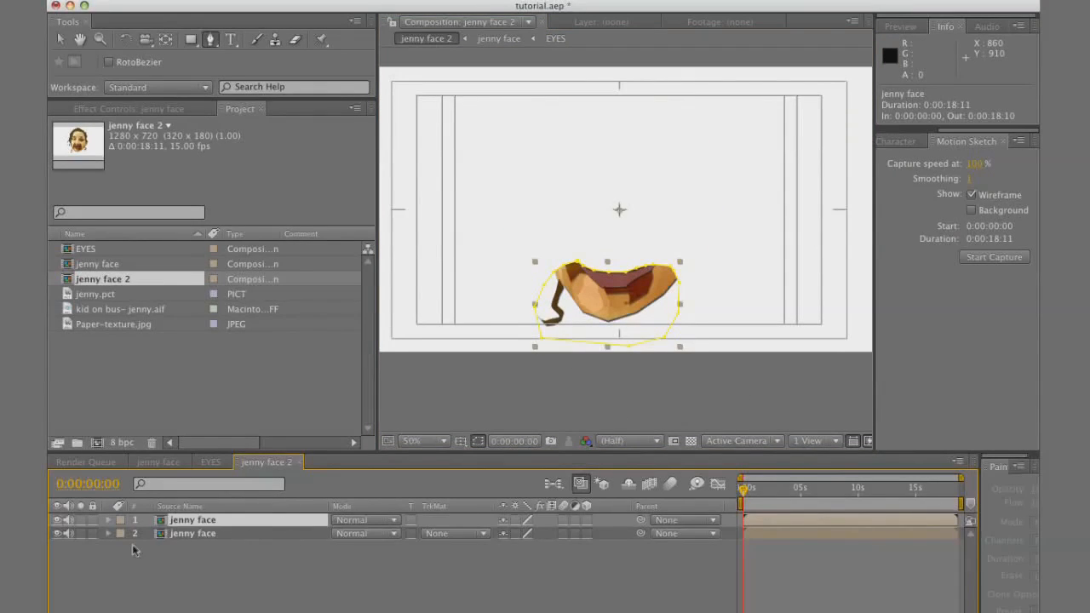
click(217, 534)
key(m)
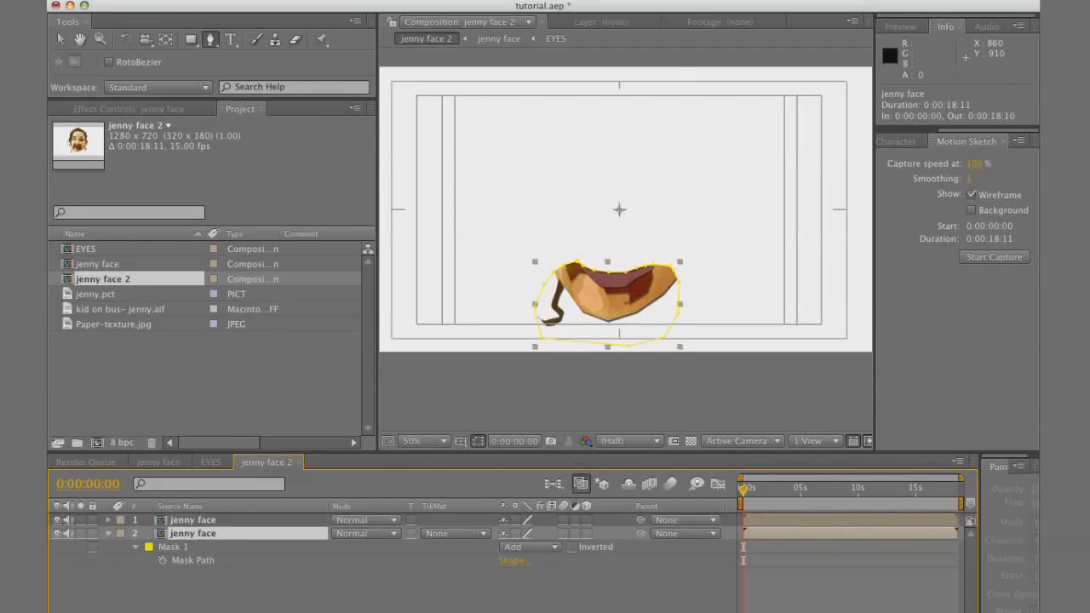
click(542, 549)
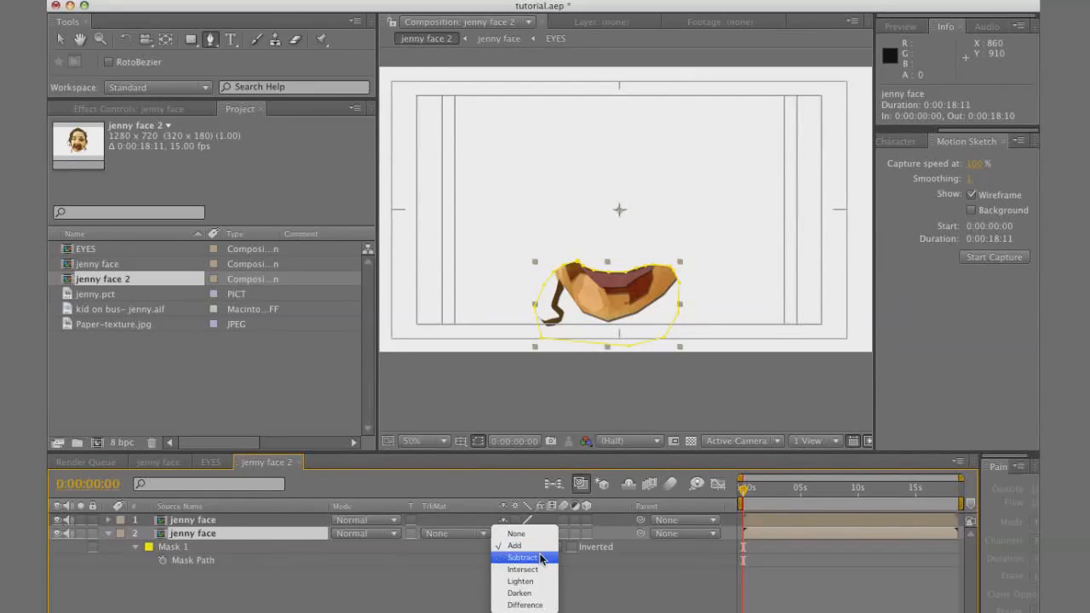
click(540, 558)
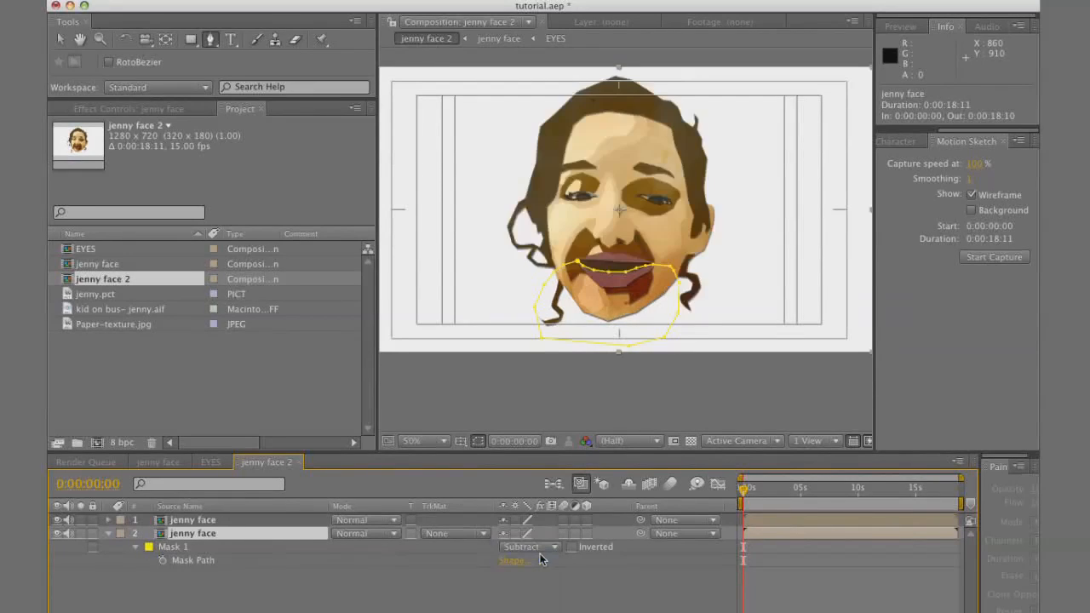
click(107, 533)
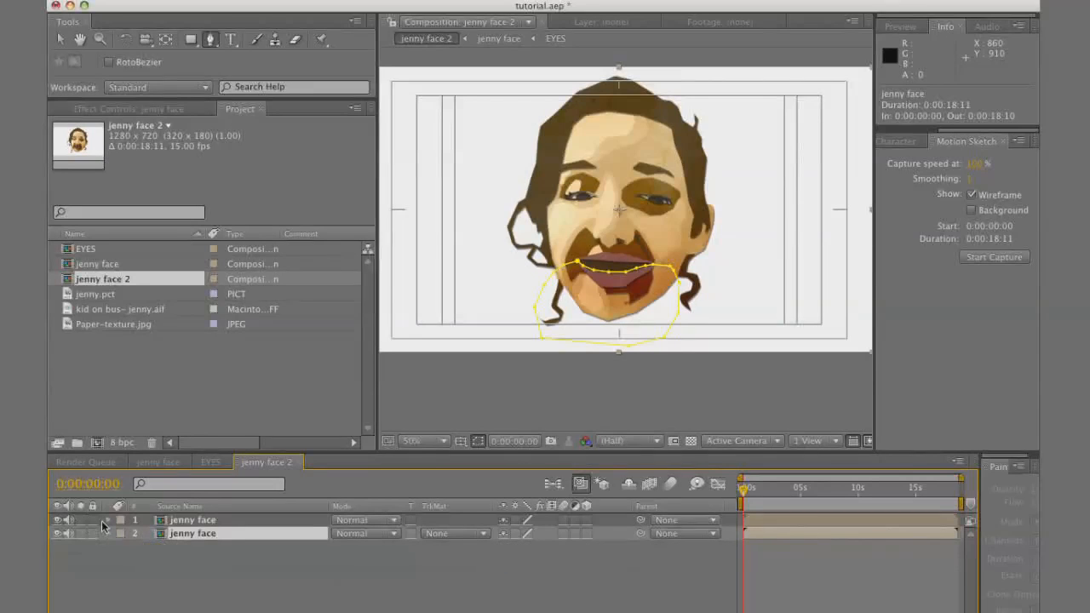
With the top jenny face layer temporarily hidden, reshape the bottom layer's mask so its upper edge runs below the lower lip
click(57, 520)
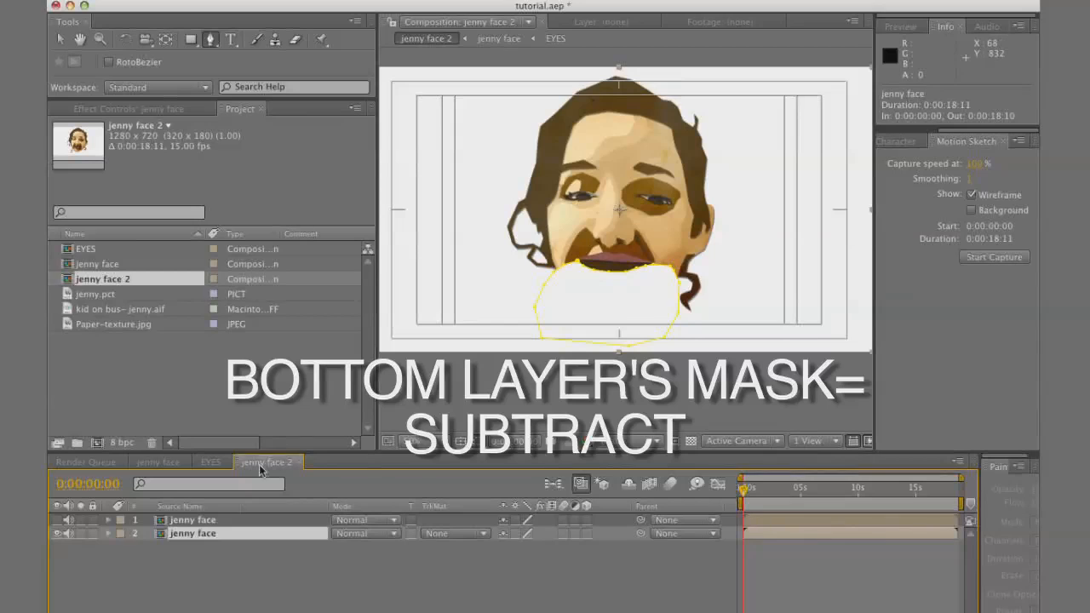
scroll(654, 298, up, 1)
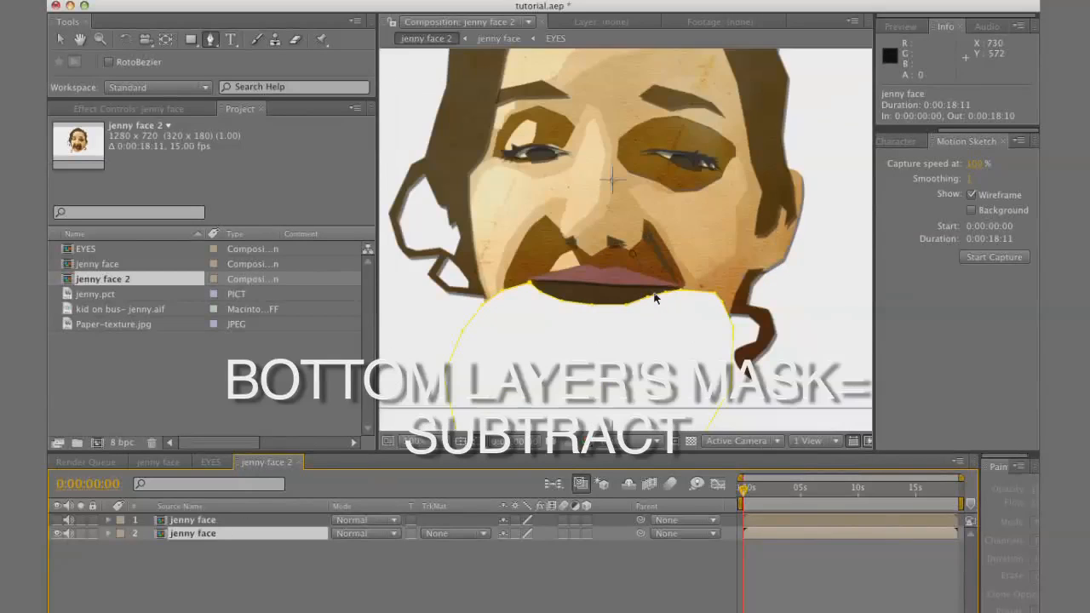
click(63, 41)
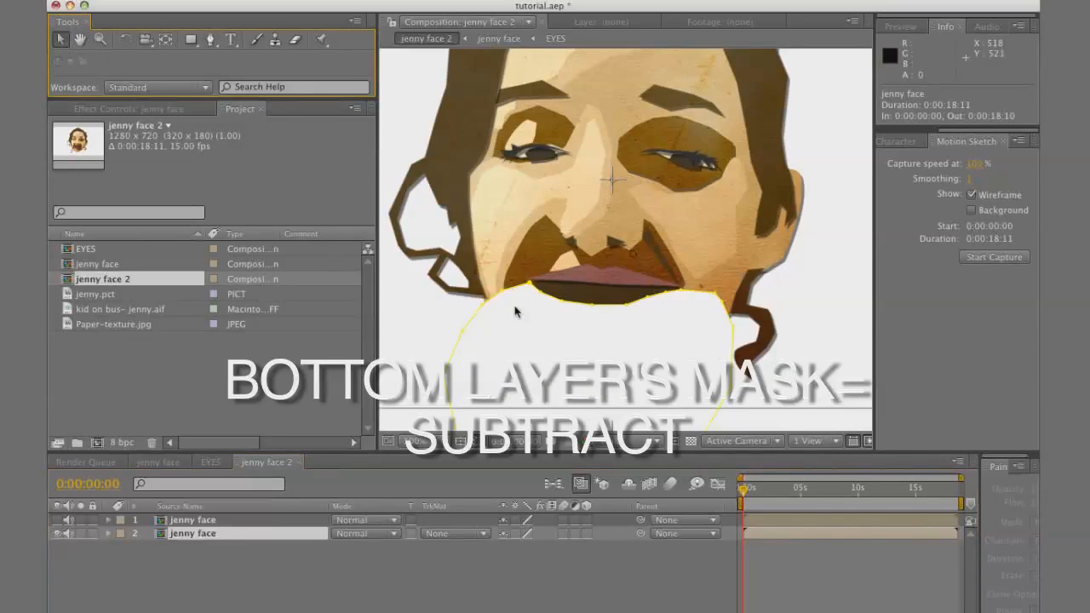
drag(530, 284, 541, 351)
drag(563, 300, 577, 350)
drag(593, 304, 617, 360)
drag(577, 350, 579, 358)
drag(626, 304, 646, 351)
drag(647, 297, 704, 317)
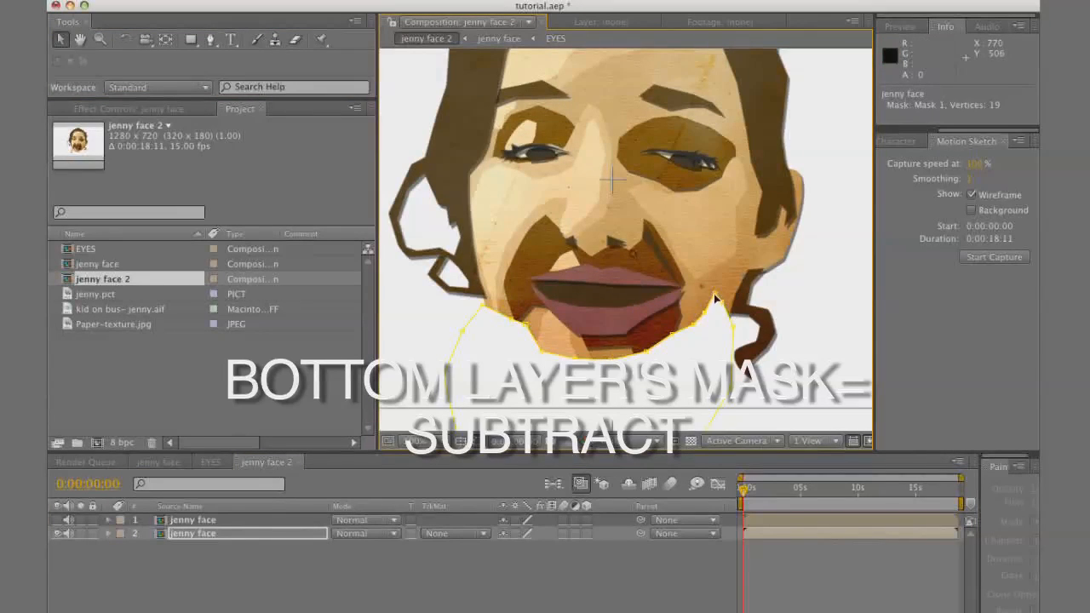
drag(693, 324, 671, 345)
key(comma)
key(period)
click(57, 520)
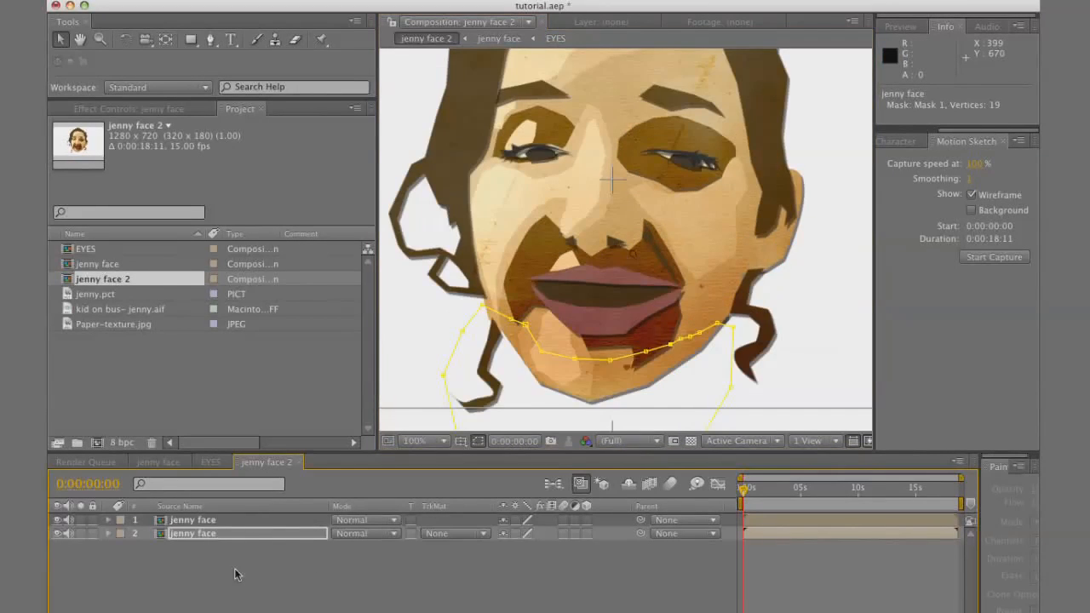
Copy the mouth hole layer from the jenny face composition and paste it into jenny face 2
double_click(219, 522)
click(594, 321)
key(super+c)
click(269, 461)
key(super+v)
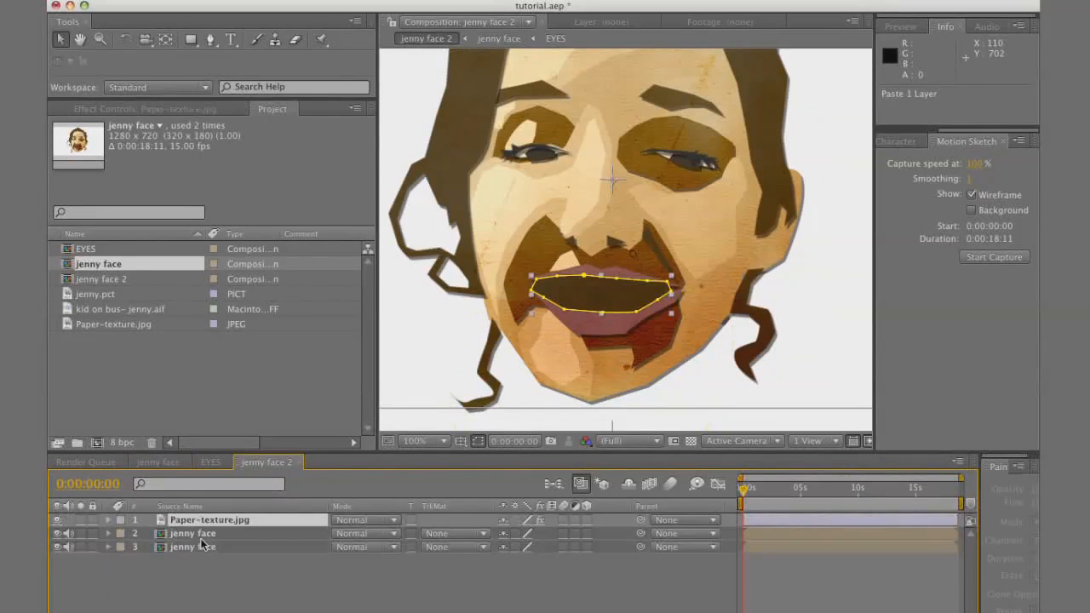
Move the mouth hole layer between the two jenny face layers and extend its mask toward the chin with the top layer temporarily hidden
drag(223, 522, 224, 540)
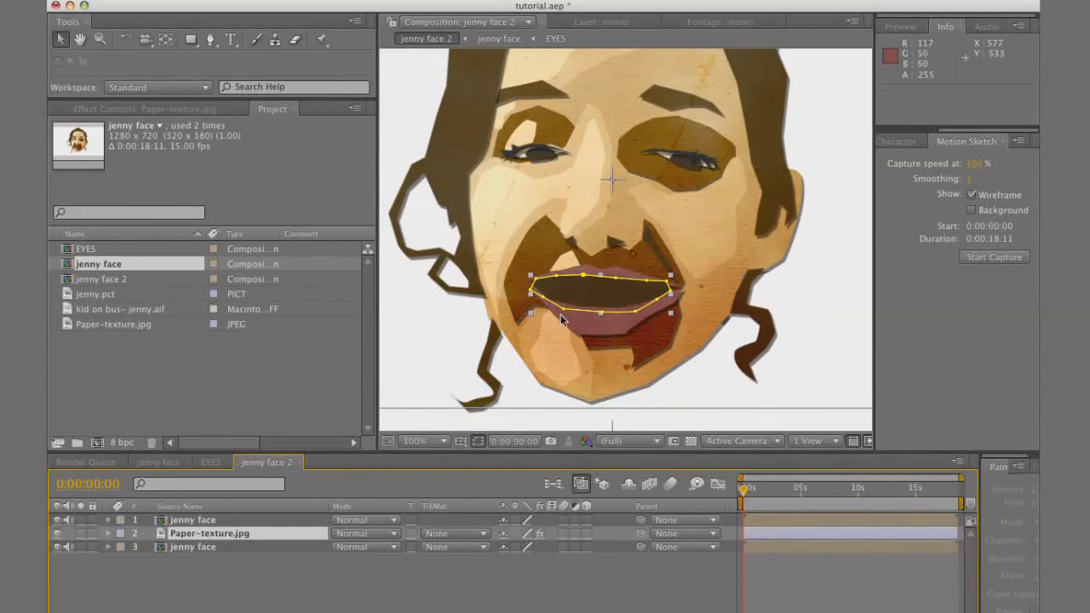
drag(544, 297, 612, 340)
key(super+shift+a)
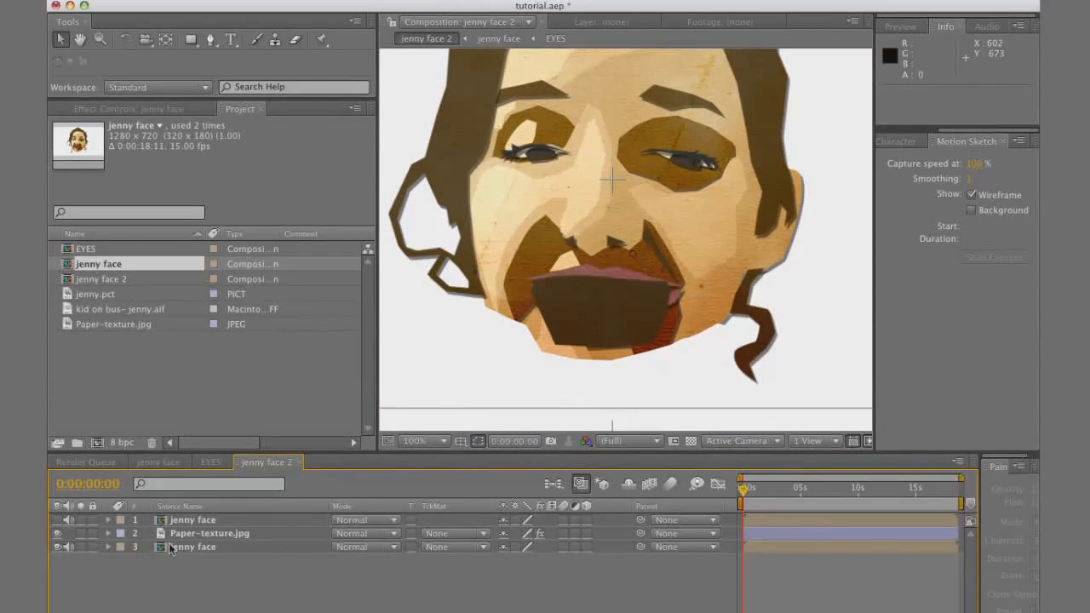
click(189, 533)
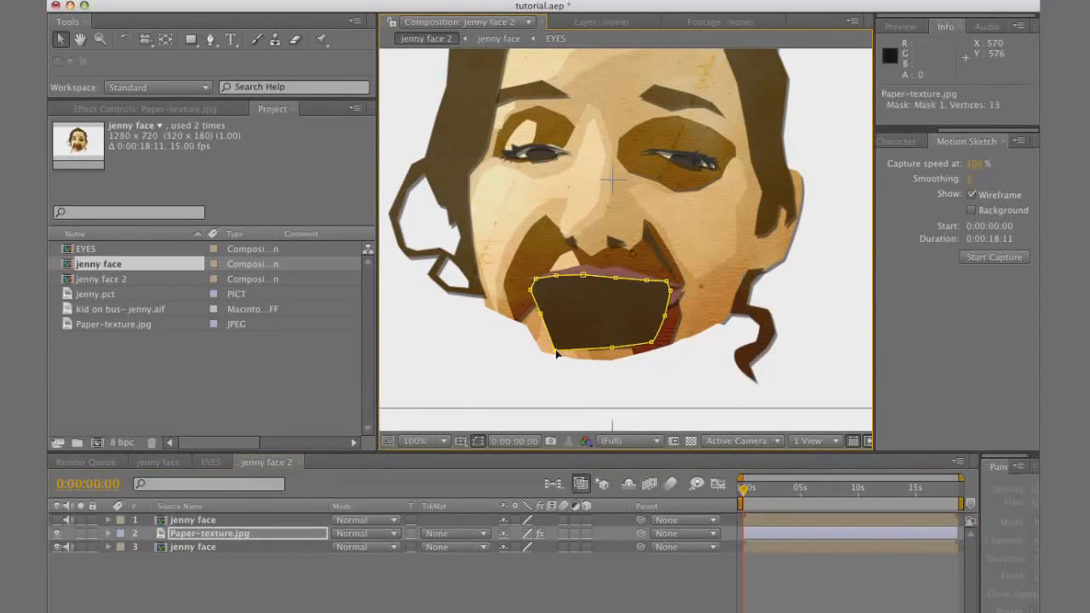
drag(611, 349, 652, 346)
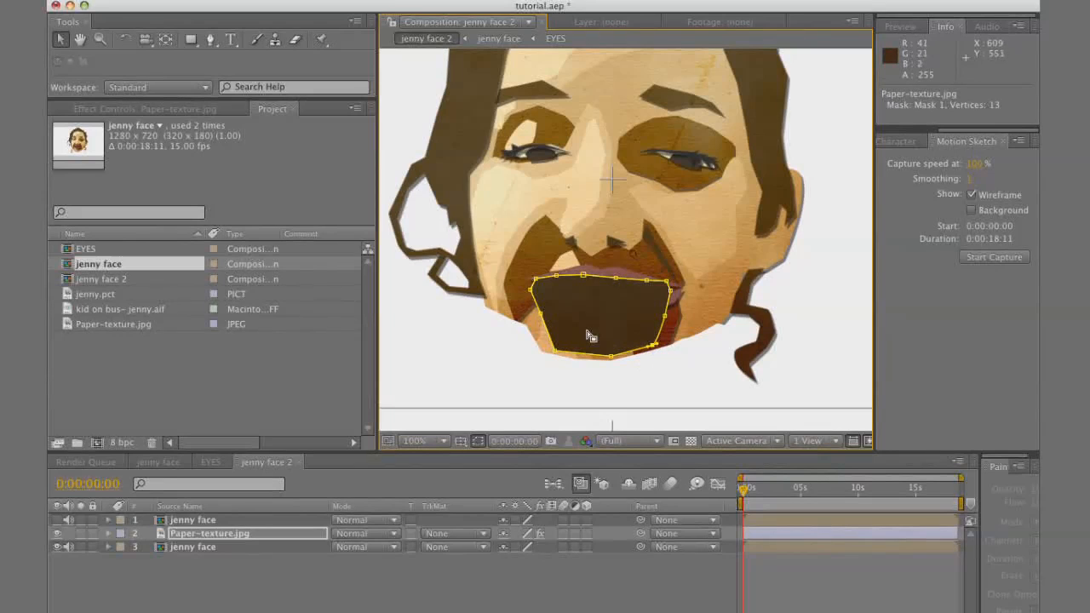
drag(541, 315, 536, 316)
click(57, 520)
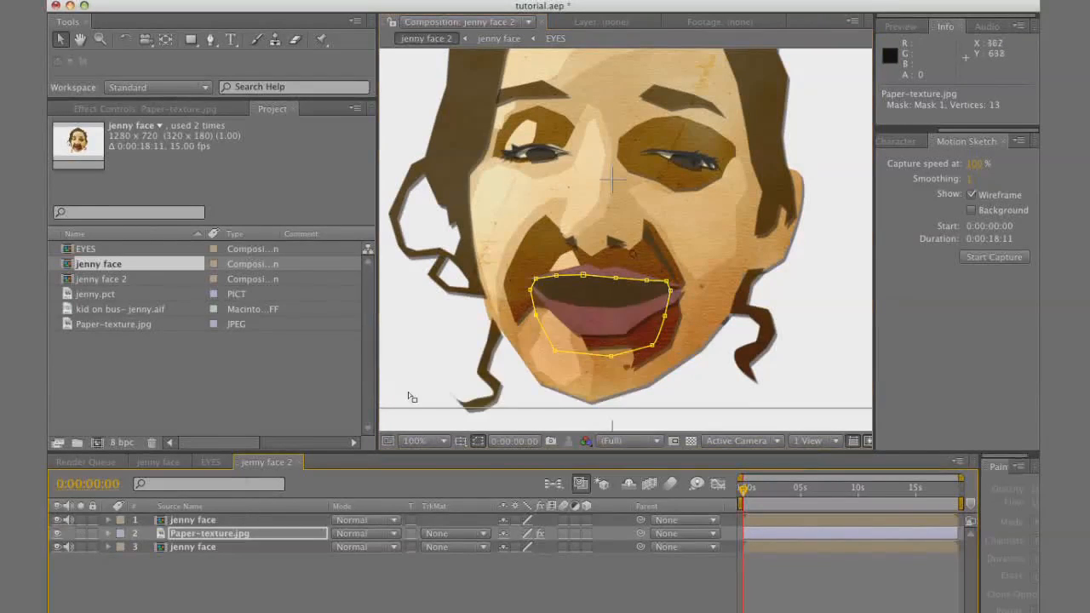
Lower the top jenny face jaw layer to position 639, 396 and reshape the bottom layer's mask around the cheek edges
click(180, 522)
drag(605, 356, 603, 385)
key(super+z)
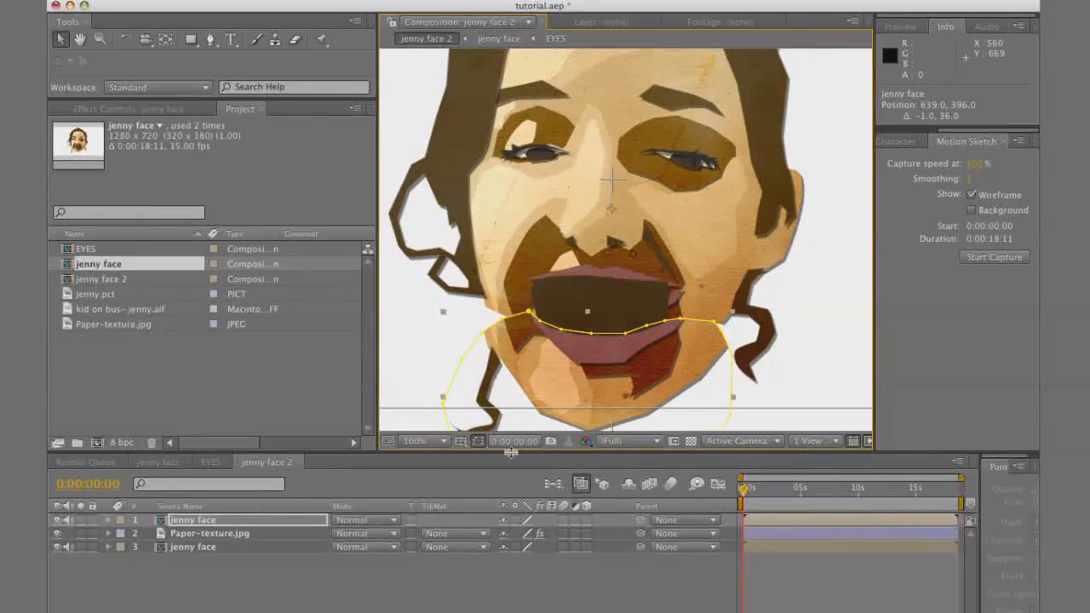
click(200, 548)
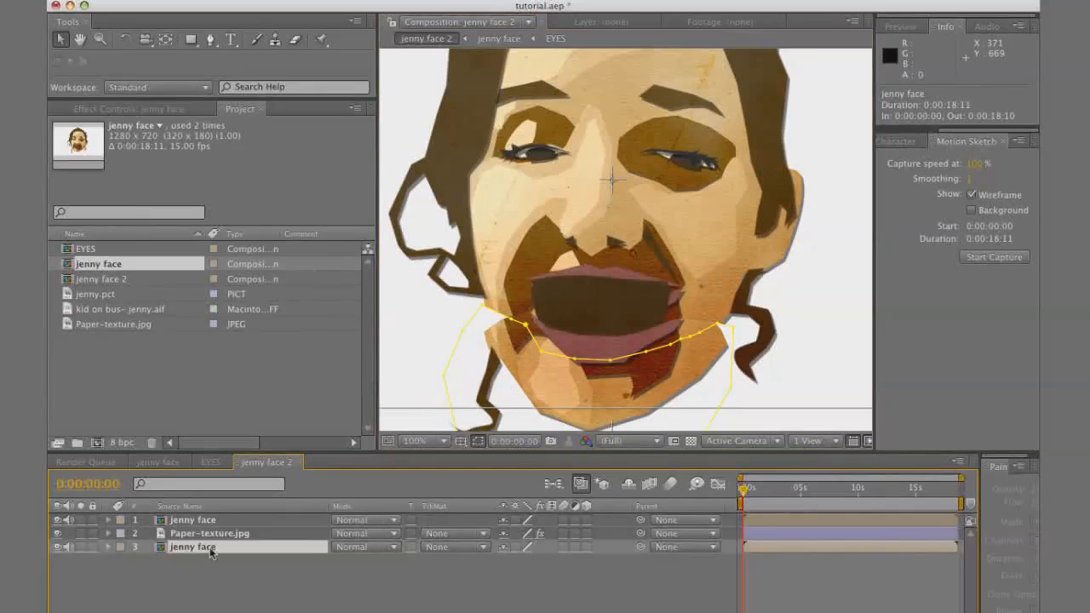
click(488, 338)
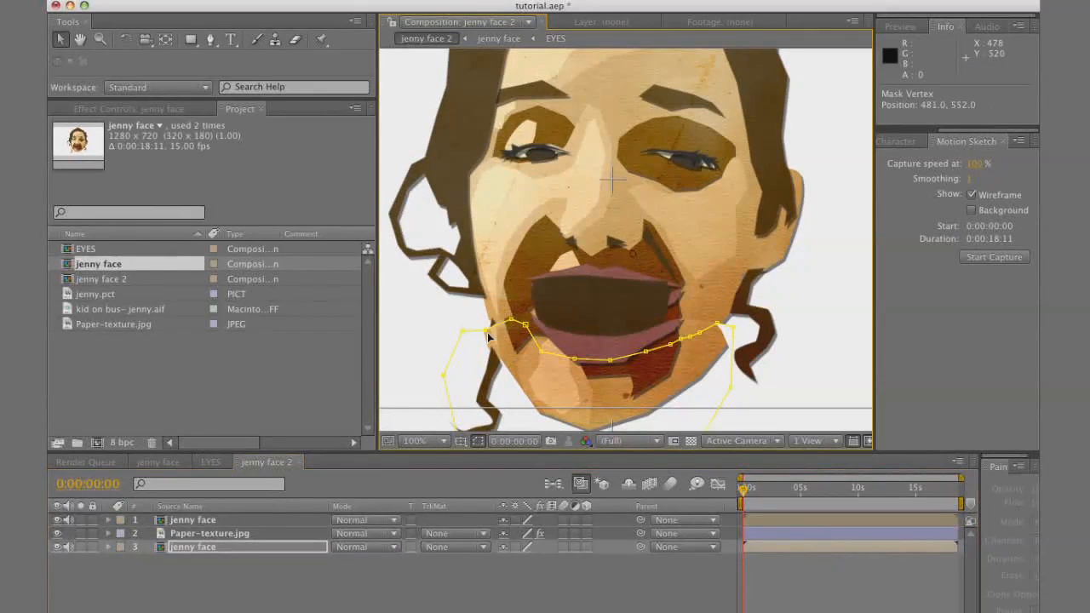
Refine the bottom jenny face layer's mask at the cheek edge and raise the top jaw layer to position 636, 360
click(238, 523)
drag(620, 402, 614, 374)
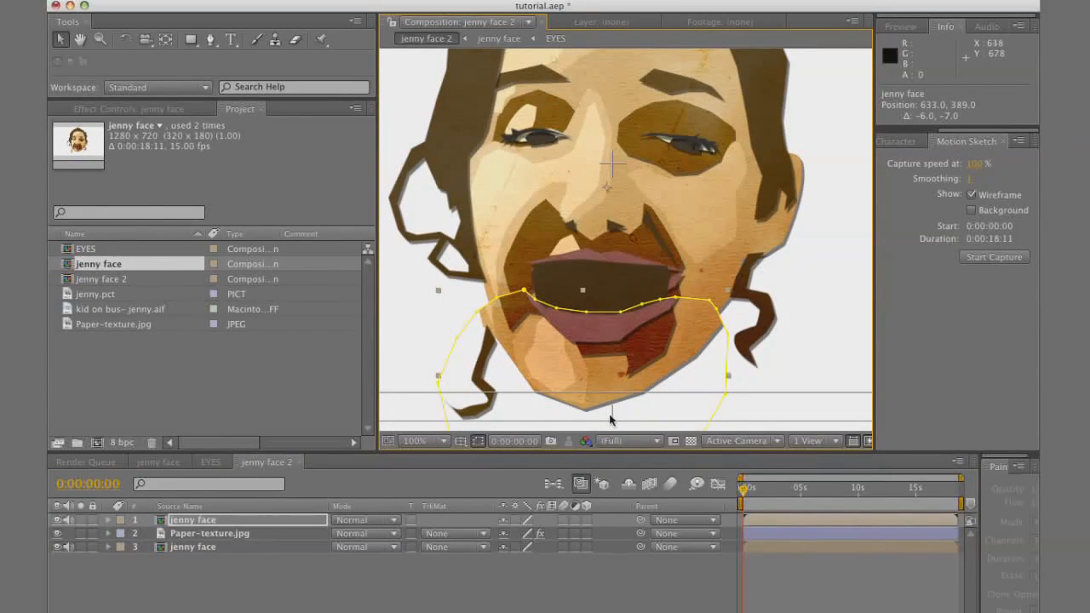
key(super+z)
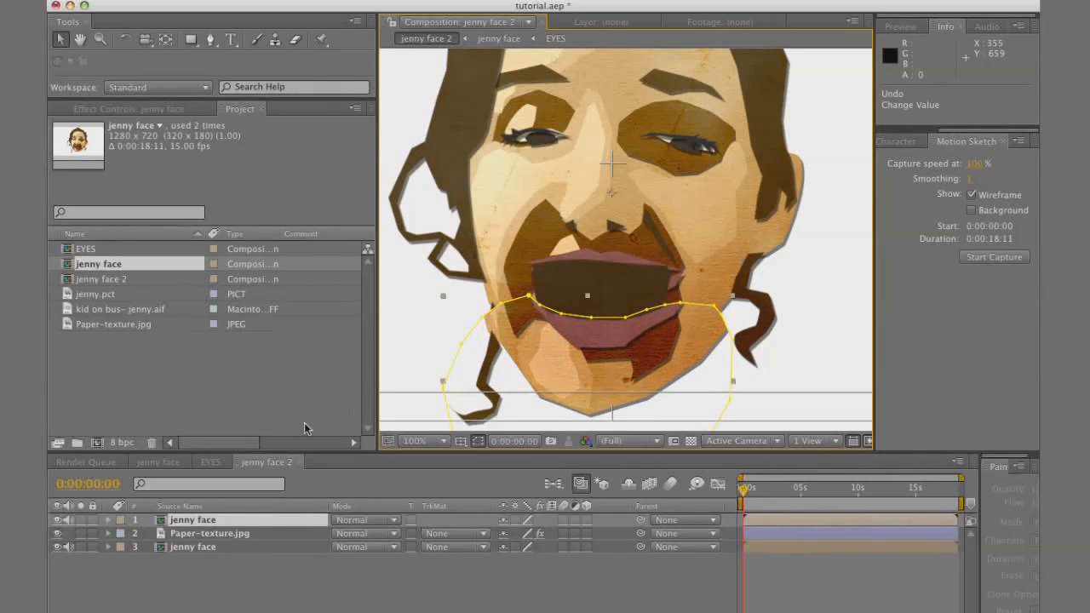
click(207, 550)
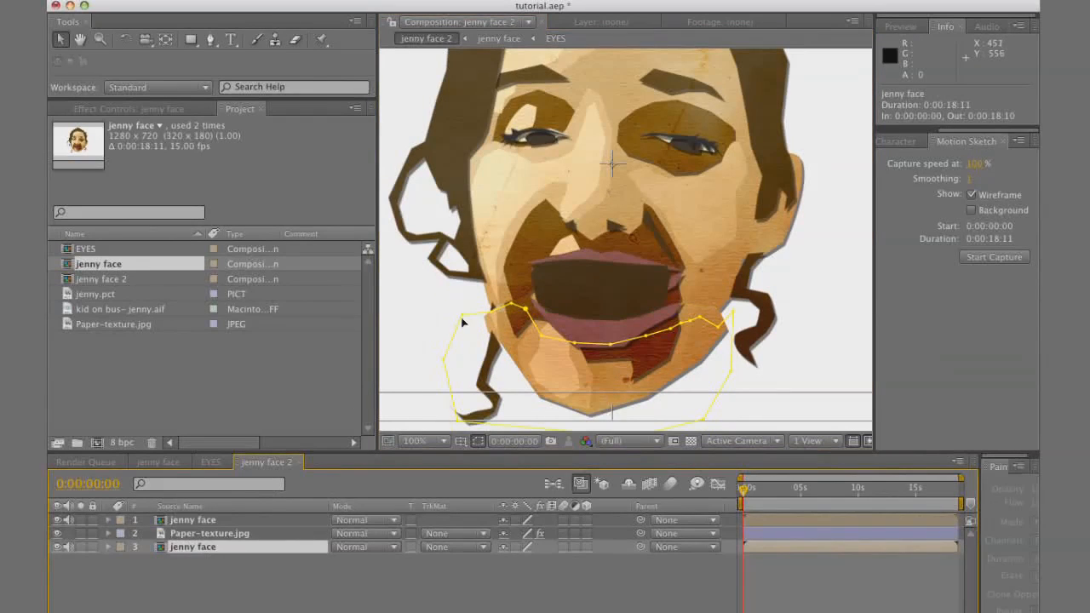
click(493, 314)
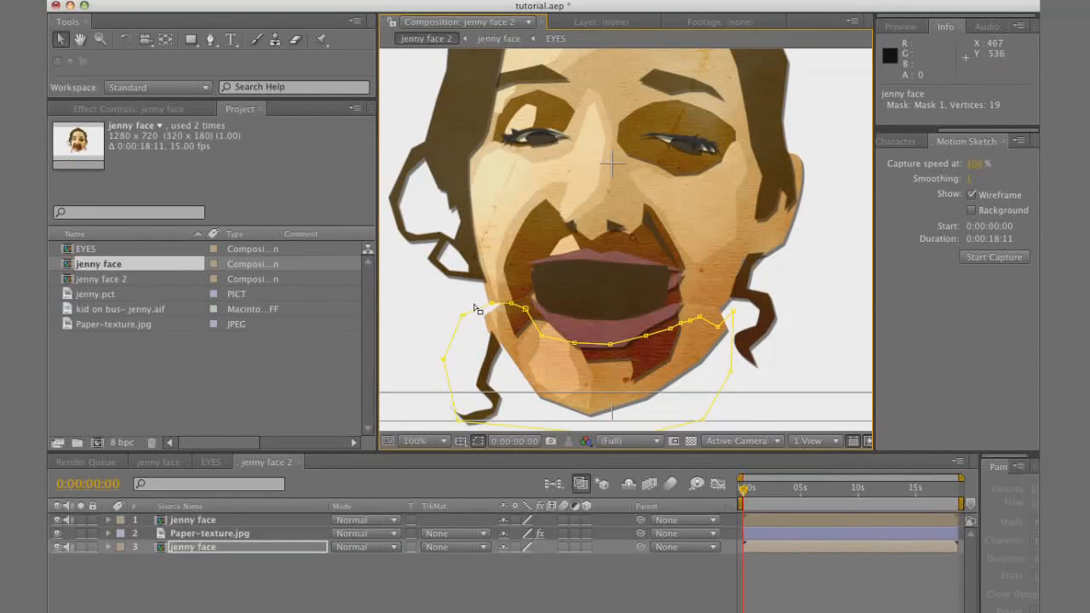
click(627, 572)
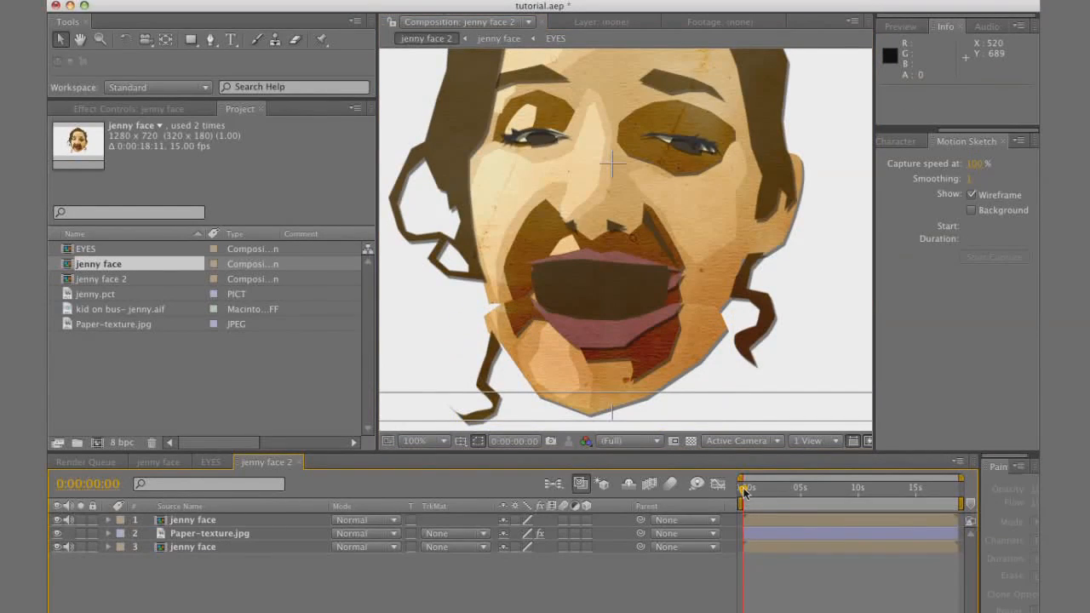
click(223, 520)
mouse_move(653, 329)
mouse_down()
mouse_move(649, 345)
mouse_move(600, 267)
mouse_up()
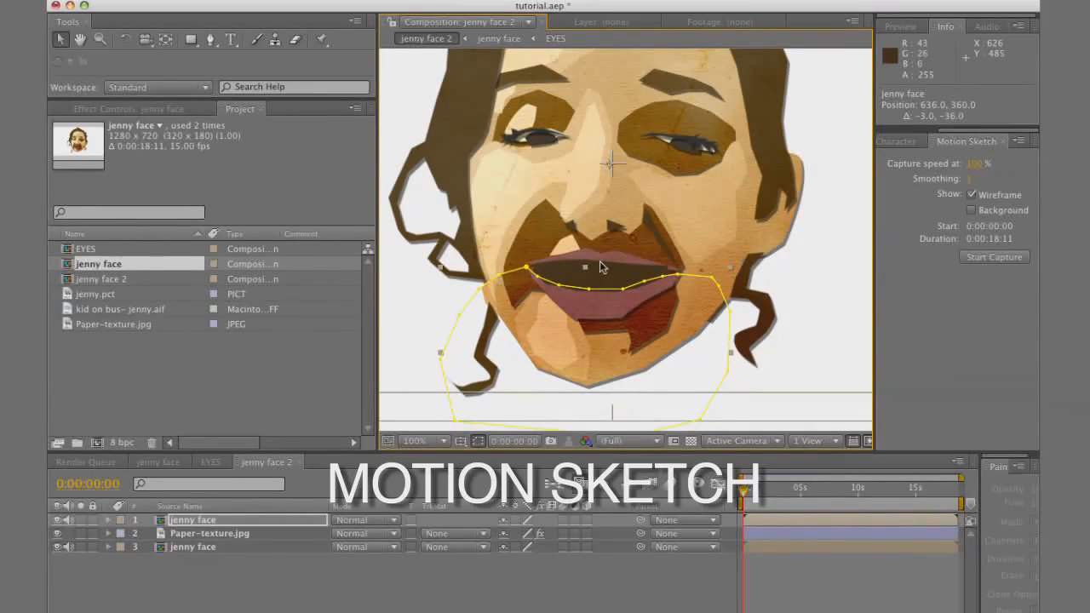
Add kid on bus- jenny.aif as the bottom layer of jenny face 2 and slide it earlier to start at -0:00:01:09
click(87, 309)
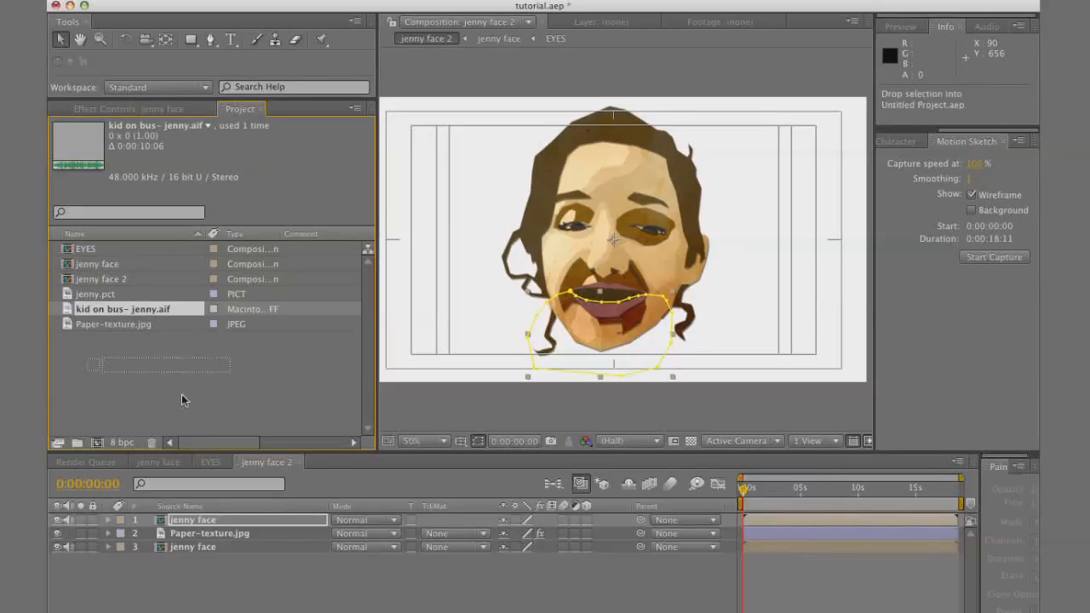
drag(89, 310, 205, 567)
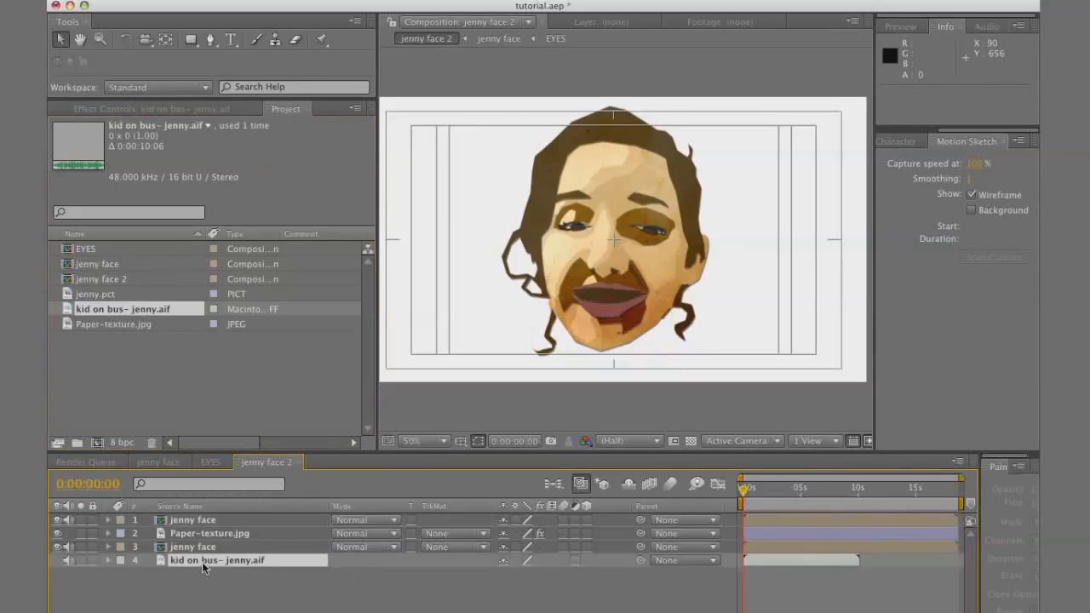
drag(803, 561, 778, 560)
Preview the composition's audio and mute the two nested jenny face layers
key(KP_Decimal)
key(KP_Decimal)
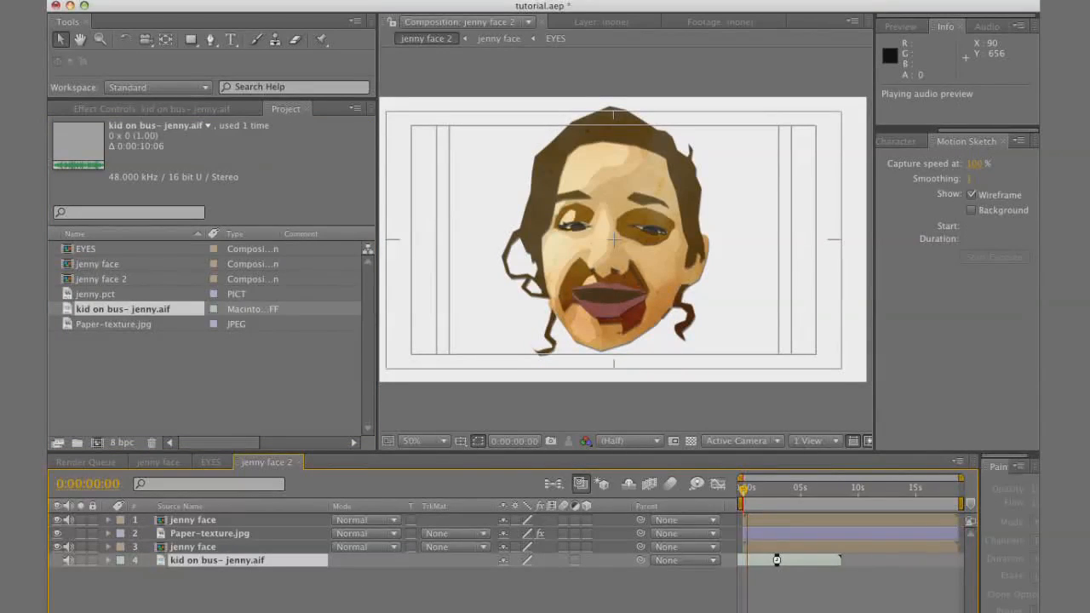
key(space)
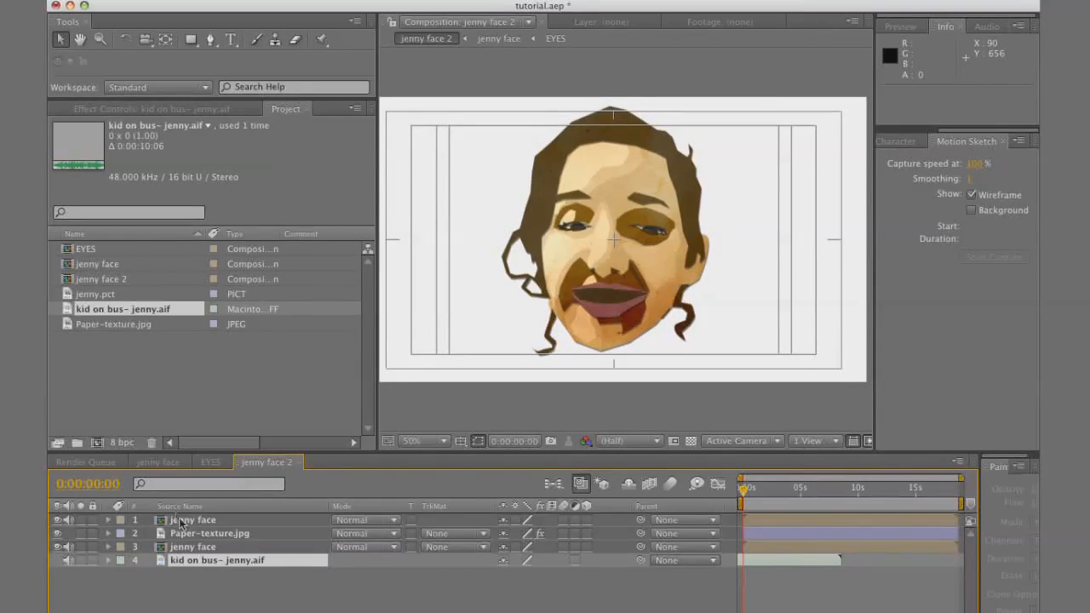
click(71, 553)
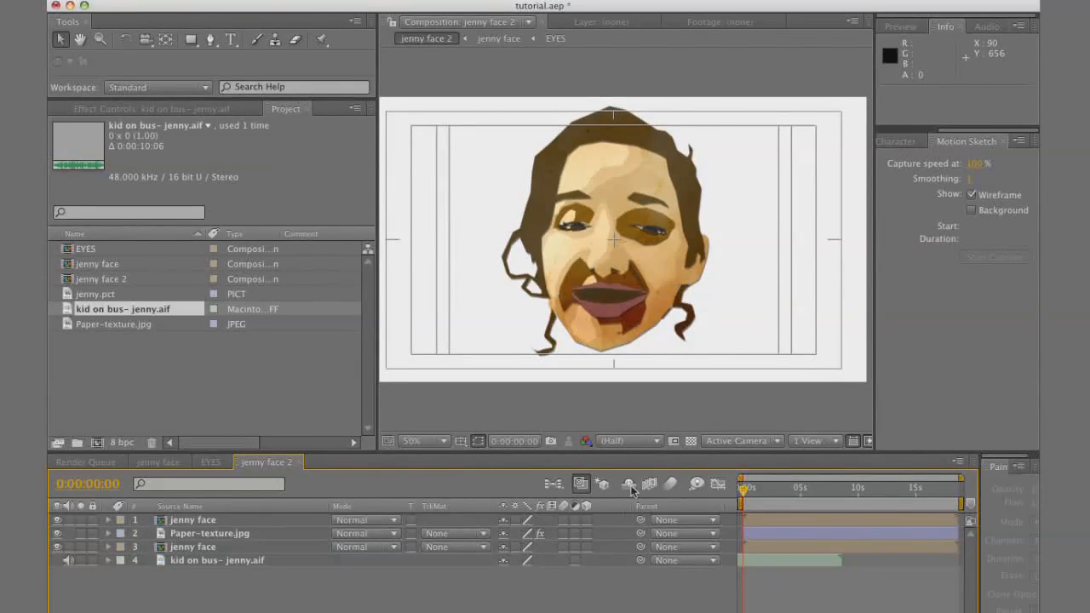
Place a Puppet pin on the lower lip of the top jenny face layer and undo the trial pin move
click(204, 520)
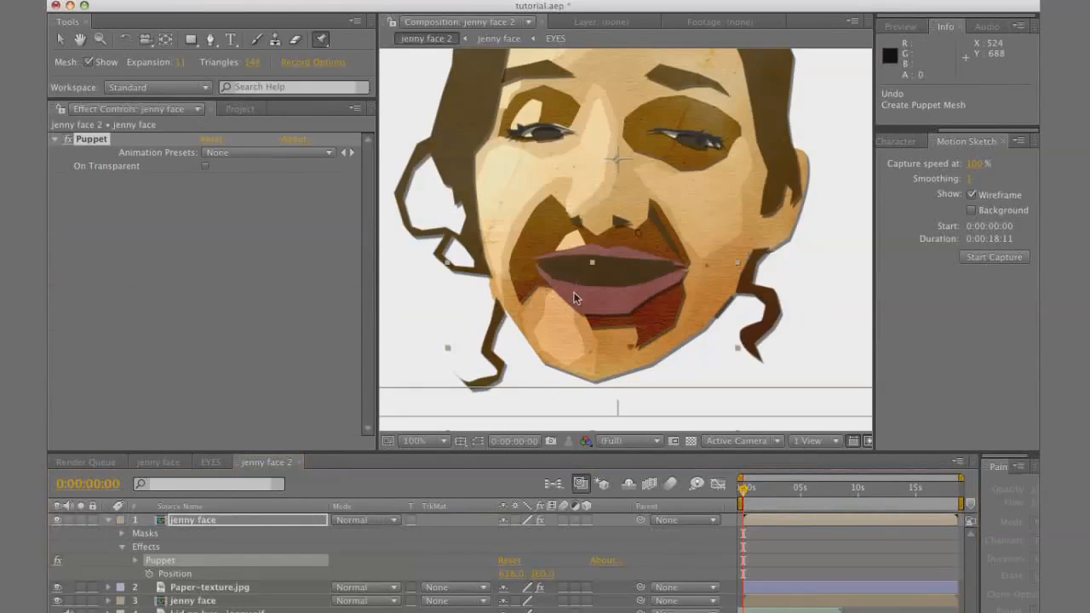
click(321, 39)
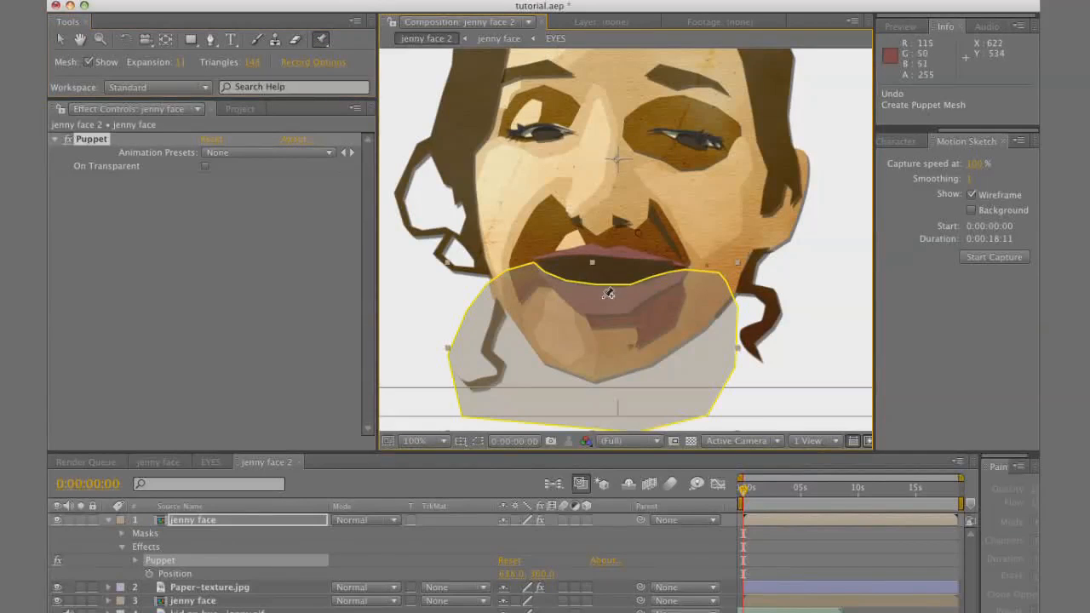
mouse_move(609, 294)
mouse_down()
mouse_move(612, 308)
mouse_move(609, 290)
mouse_up()
key(super+z)
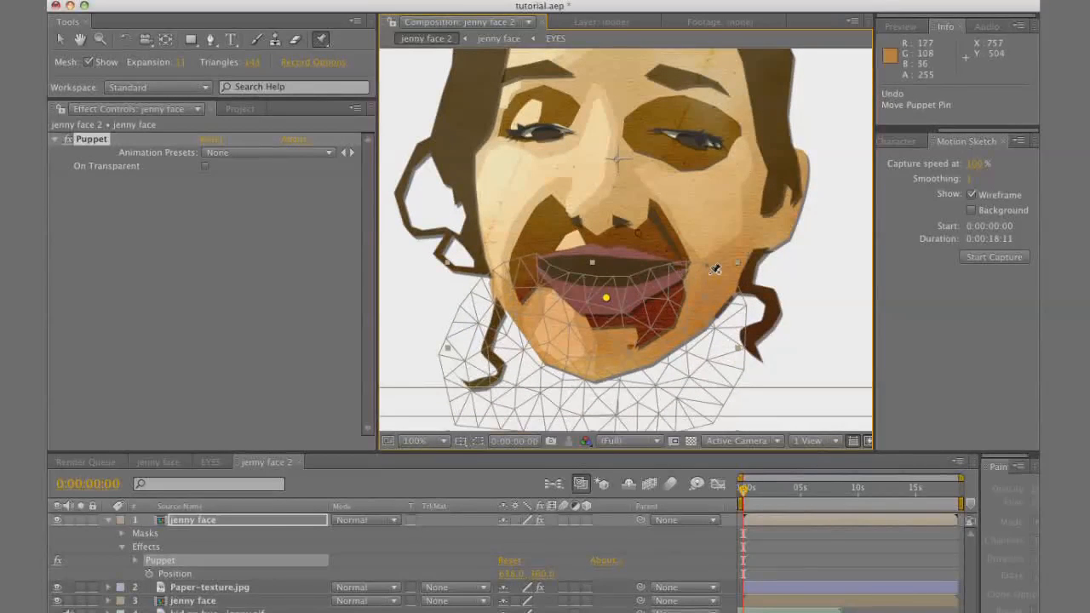
Add four anchoring Puppet pins to the jaw mesh, two on each cheek, and test the deformation with the lower lip pin
click(707, 272)
click(509, 273)
mouse_move(605, 297)
mouse_down()
mouse_move(596, 264)
mouse_move(608, 298)
mouse_up()
click(496, 292)
click(726, 296)
mouse_move(607, 294)
mouse_down()
mouse_move(589, 263)
mouse_move(615, 288)
mouse_move(609, 300)
mouse_up()
key(comma)
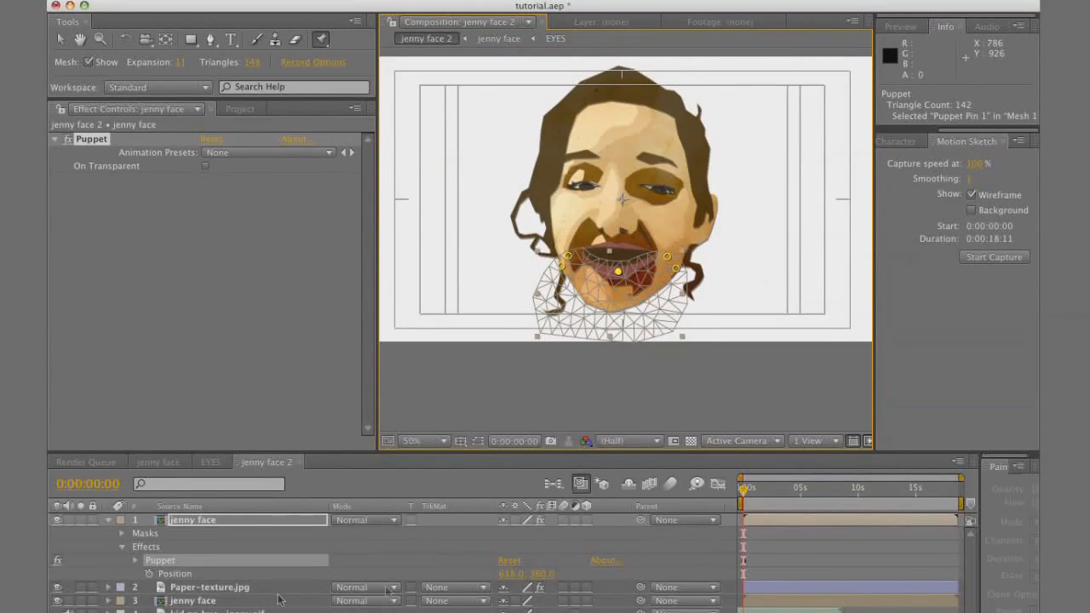
Record the lower lip Puppet pin's motion in real time, moving it up and down in time with the dialogue
click(219, 612)
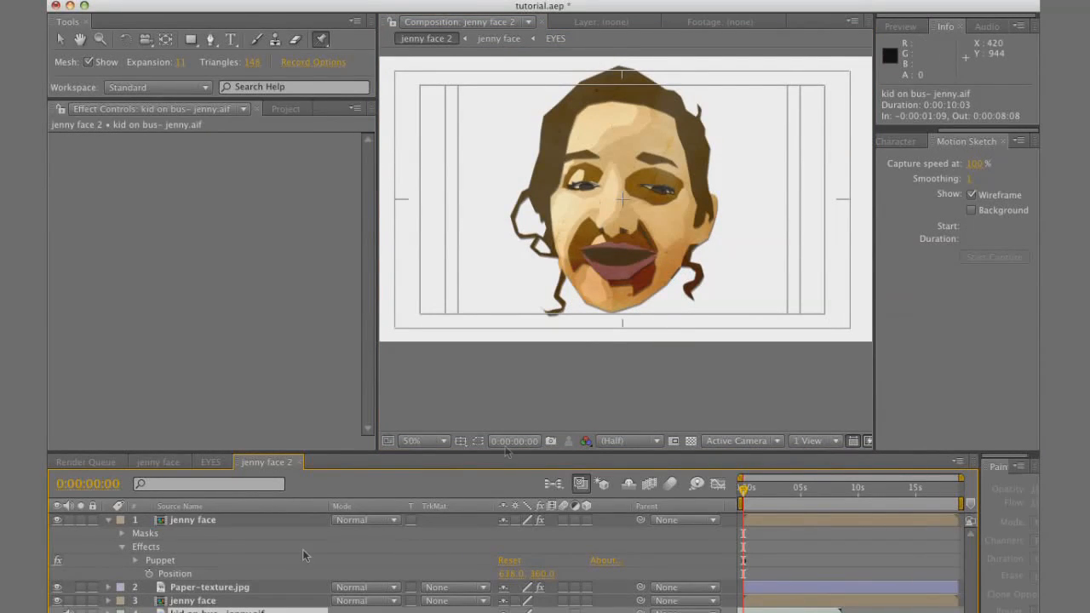
click(213, 521)
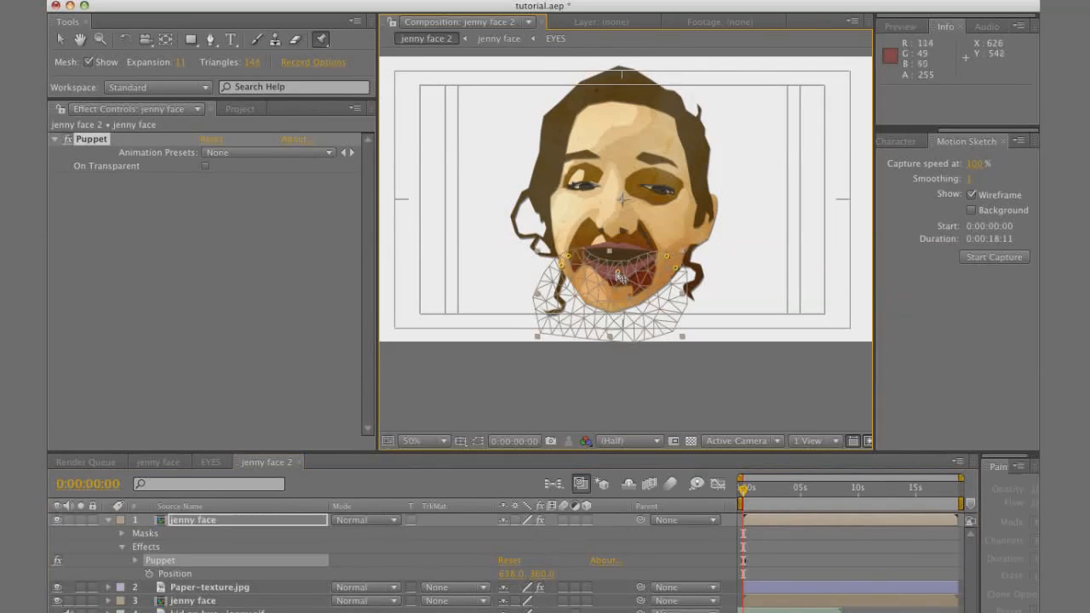
super+click(621, 276)
mouse_move(621, 273)
mouse_down()
mouse_move(620, 258)
mouse_move(627, 289)
mouse_move(626, 260)
mouse_move(624, 283)
mouse_move(625, 271)
mouse_up()
key(super+z)
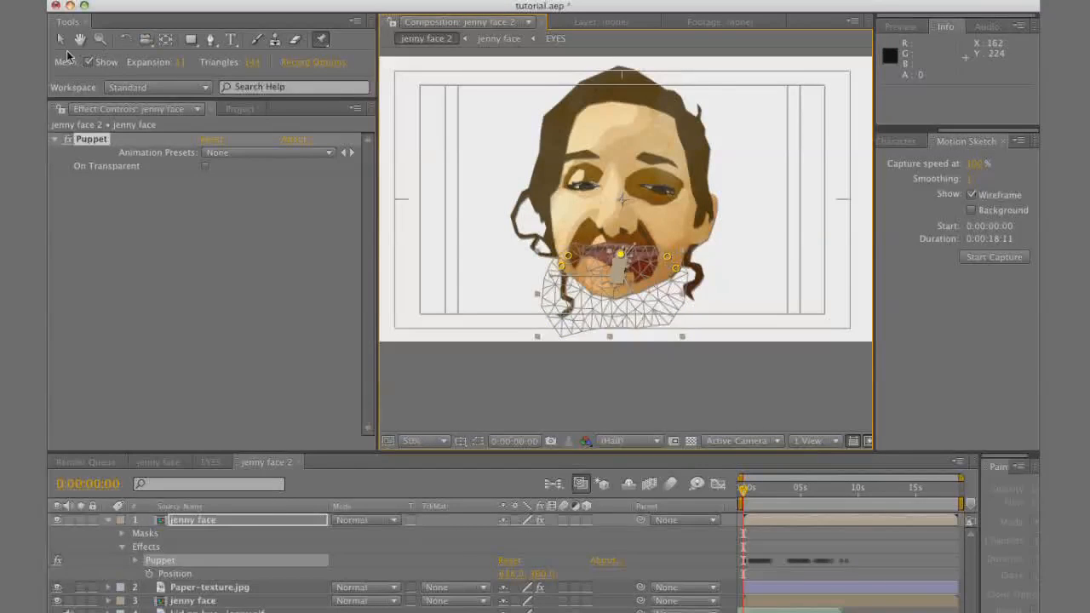
Record the top jenny face layer's position with Motion Sketch at 100% capture speed, making small up-and-down jaw movements
click(60, 40)
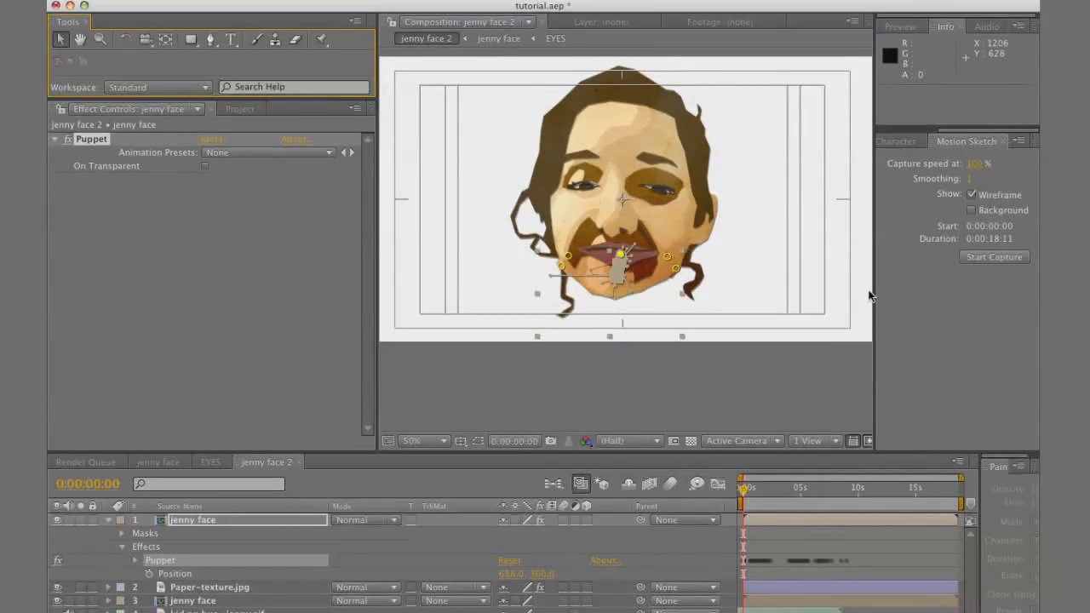
click(998, 259)
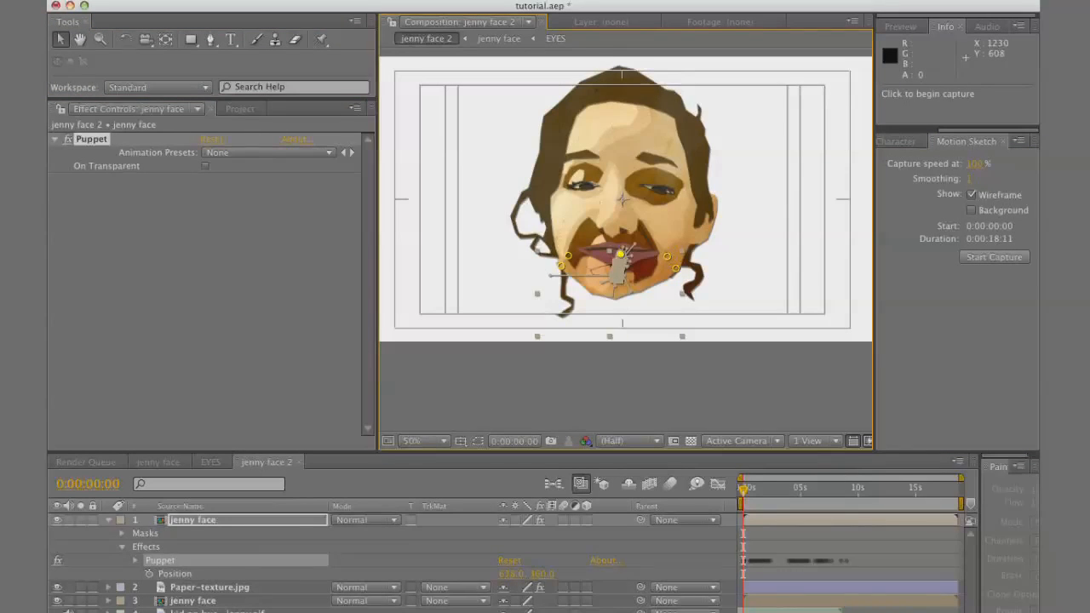
drag(621, 258, 622, 265)
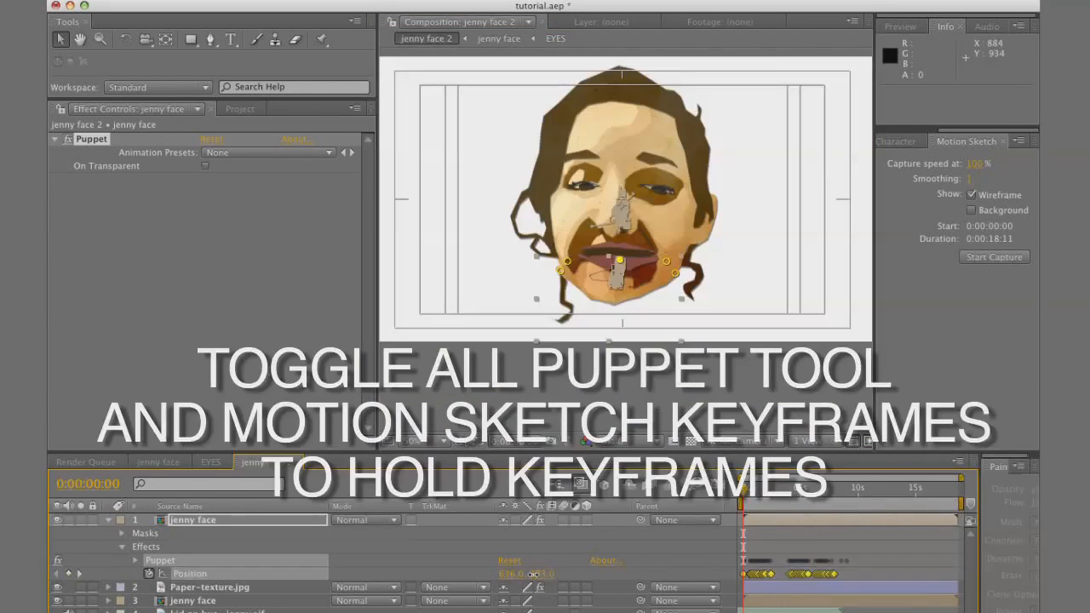
Convert the jaw layer's Puppet pin and Position keyframes to hold keyframes and preview the animation
drag(533, 574, 521, 574)
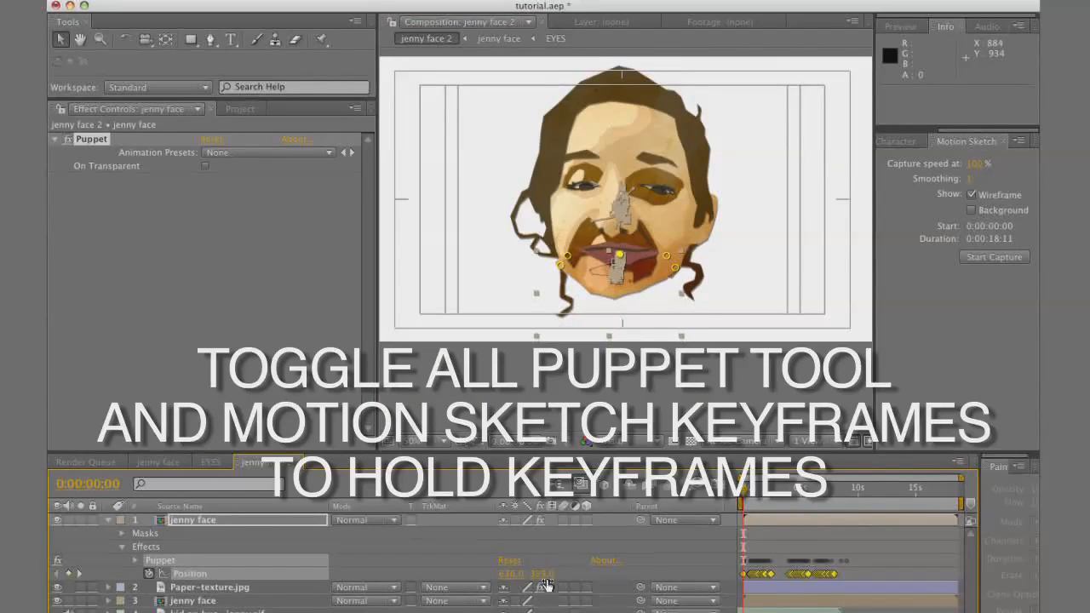
key(u)
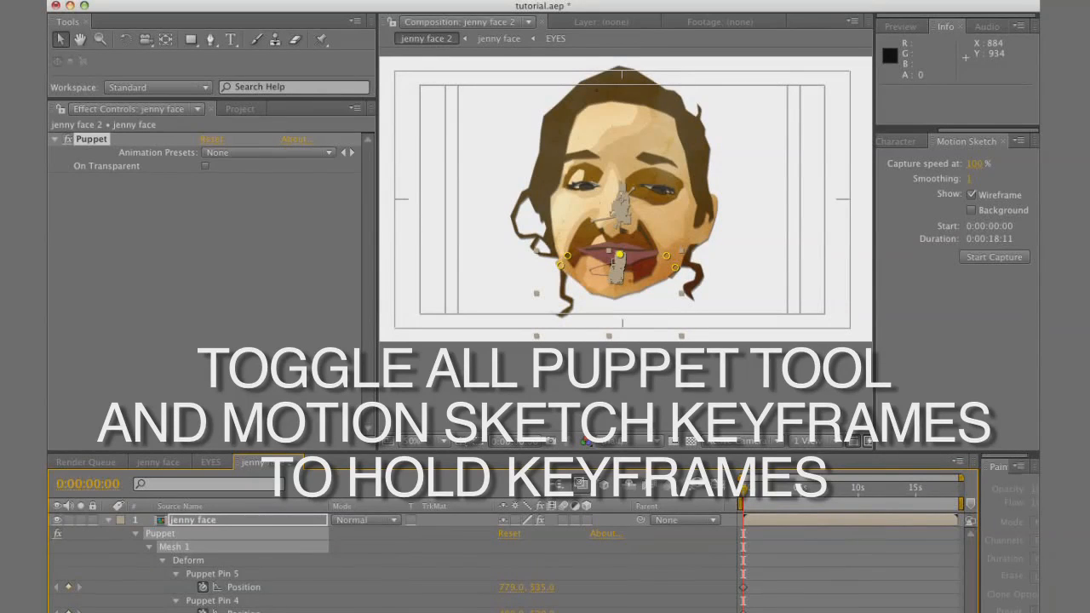
right_click(826, 611)
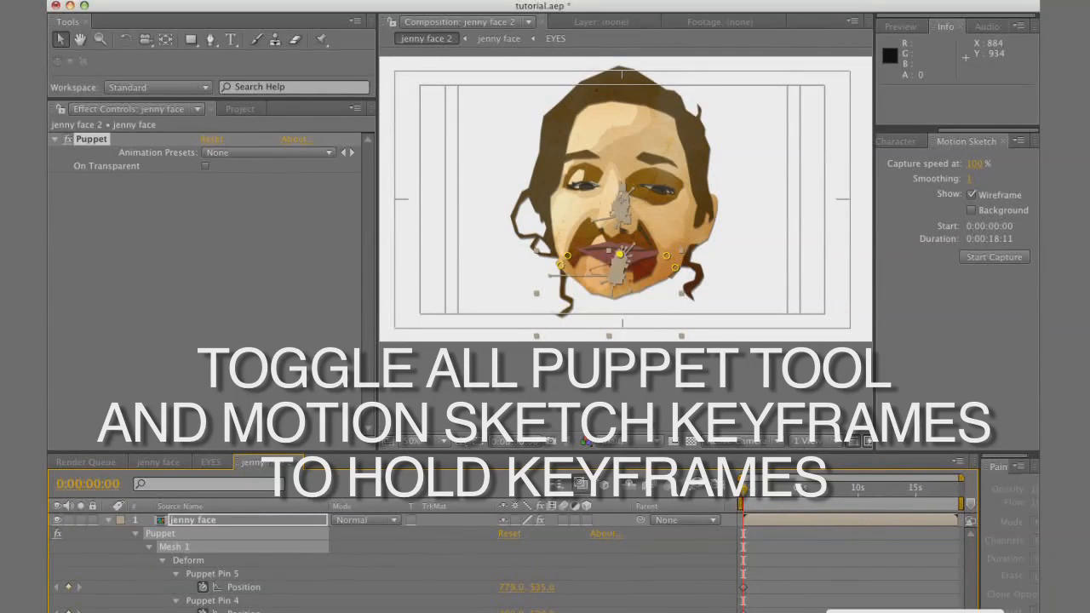
click(886, 612)
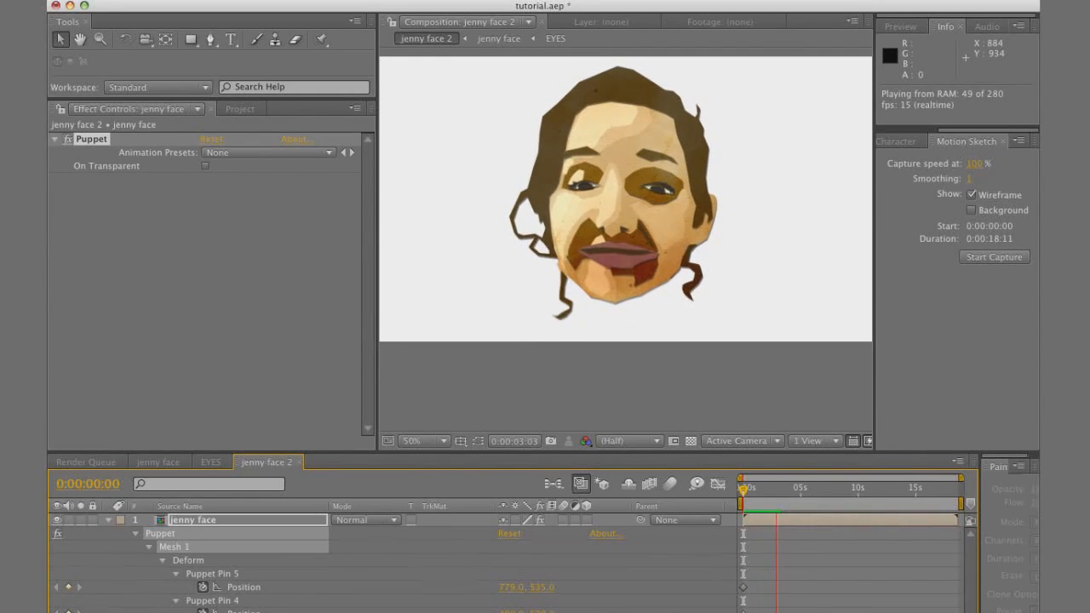
key(space)
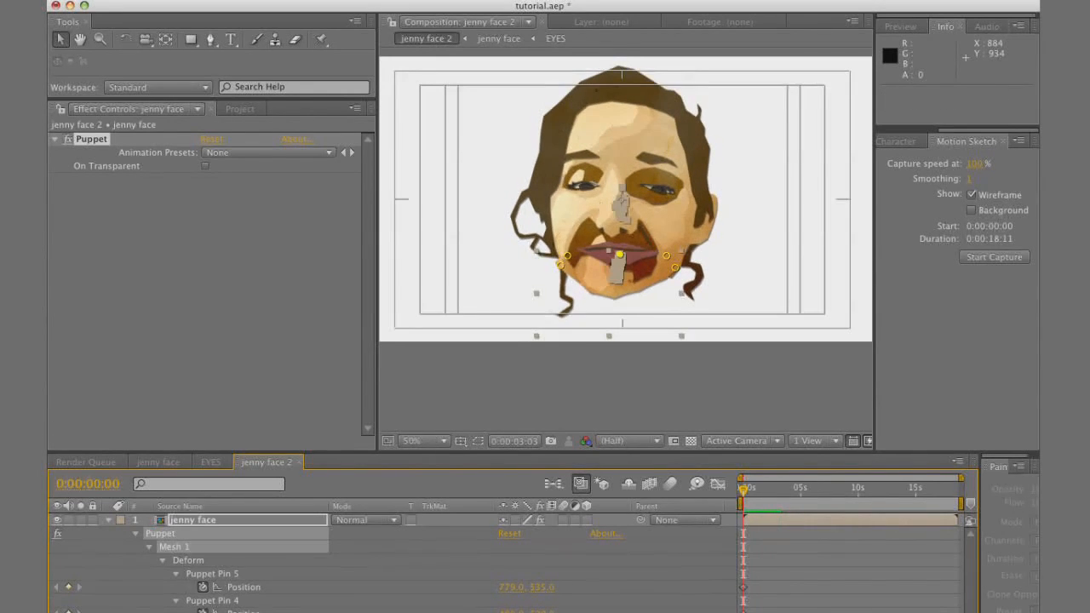
Nest the jenny face 2 composition in a new composition with the same settings
click(240, 108)
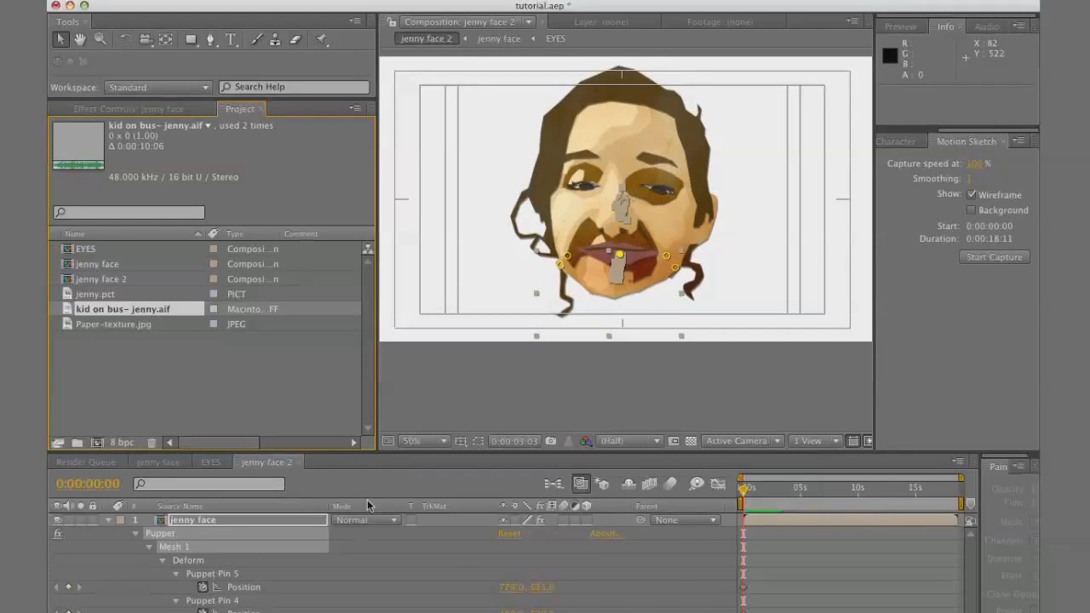
right_click(673, 601)
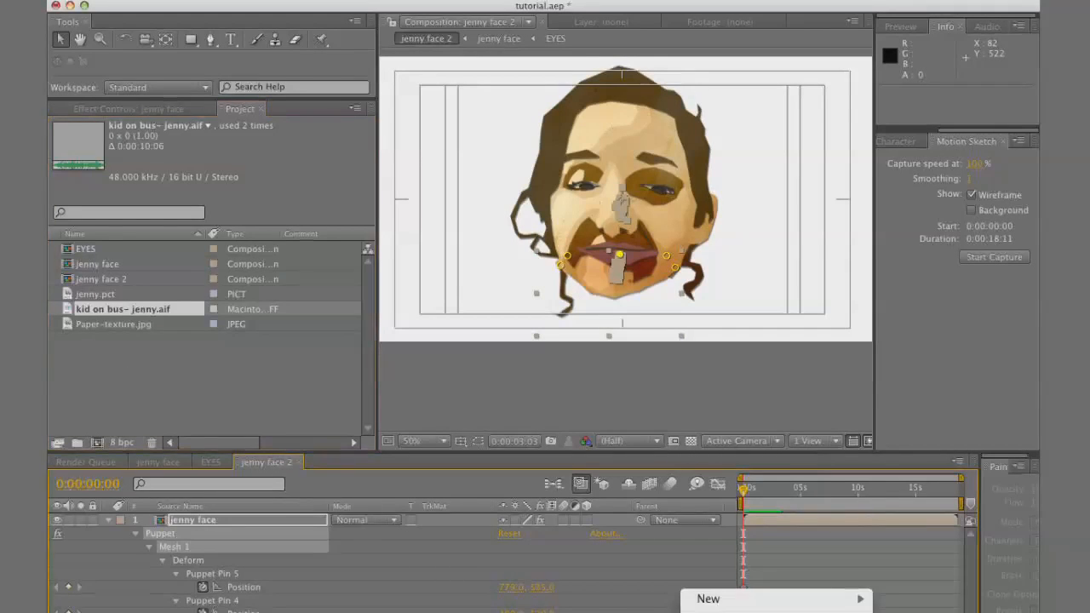
click(94, 279)
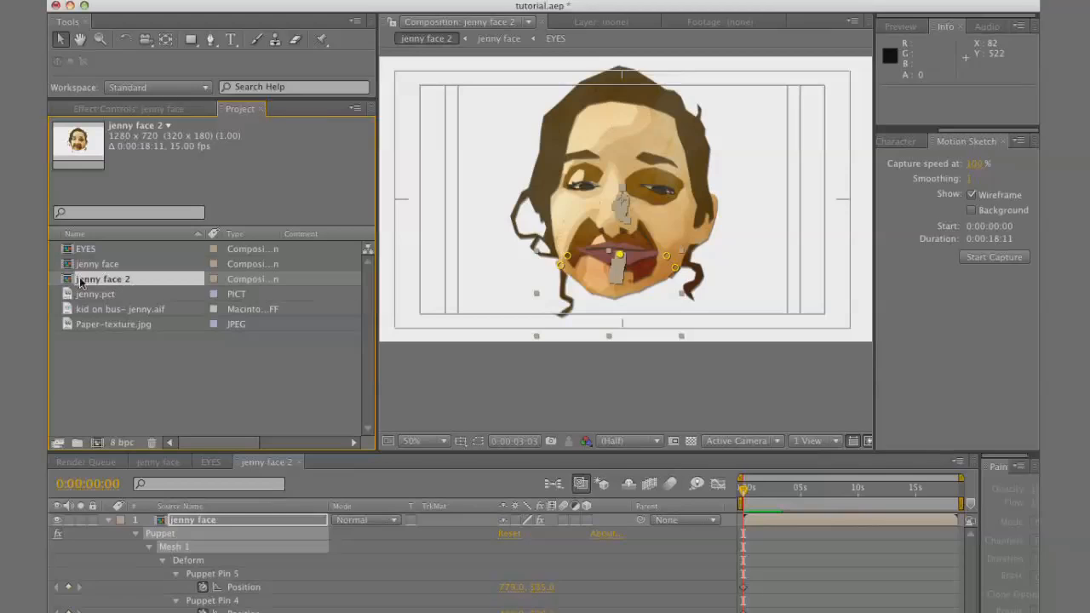
drag(68, 279, 99, 442)
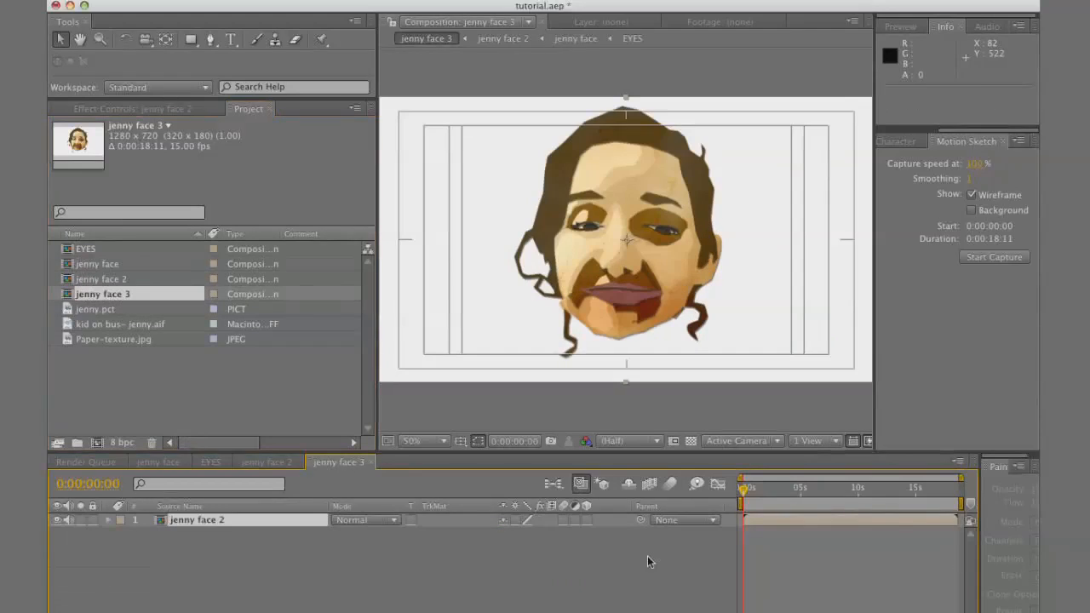
Reveal the nested jenny face 2 layer's Position and record small head movements with Motion Sketch
key(p)
click(993, 257)
drag(626, 243, 626, 244)
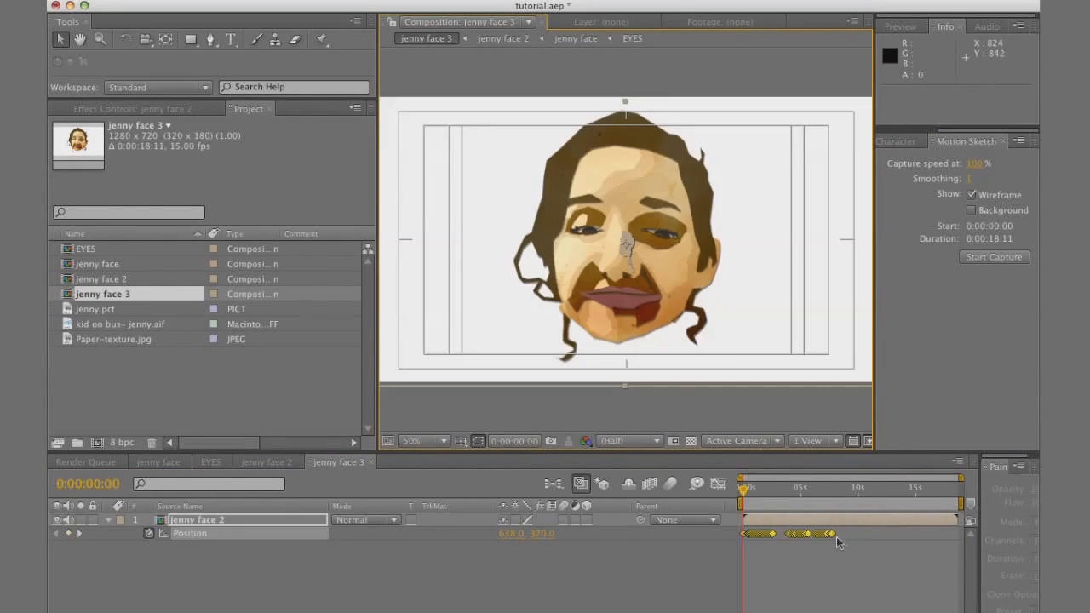
Convert the nested head layer's Position keyframes to hold keyframes and start a RAM preview
right_click(833, 534)
click(860, 612)
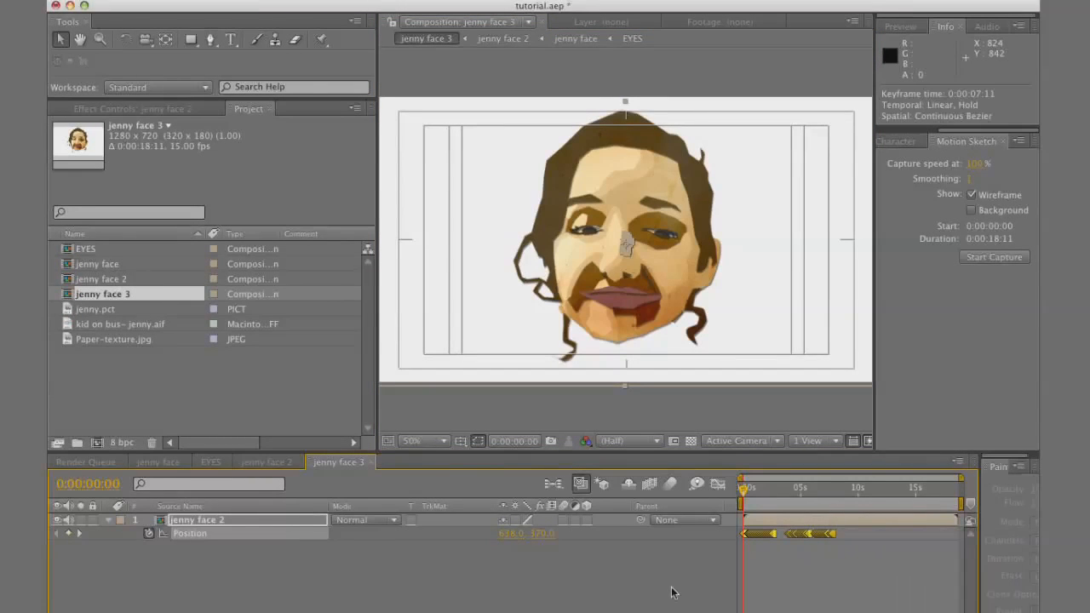
key(KP_0)
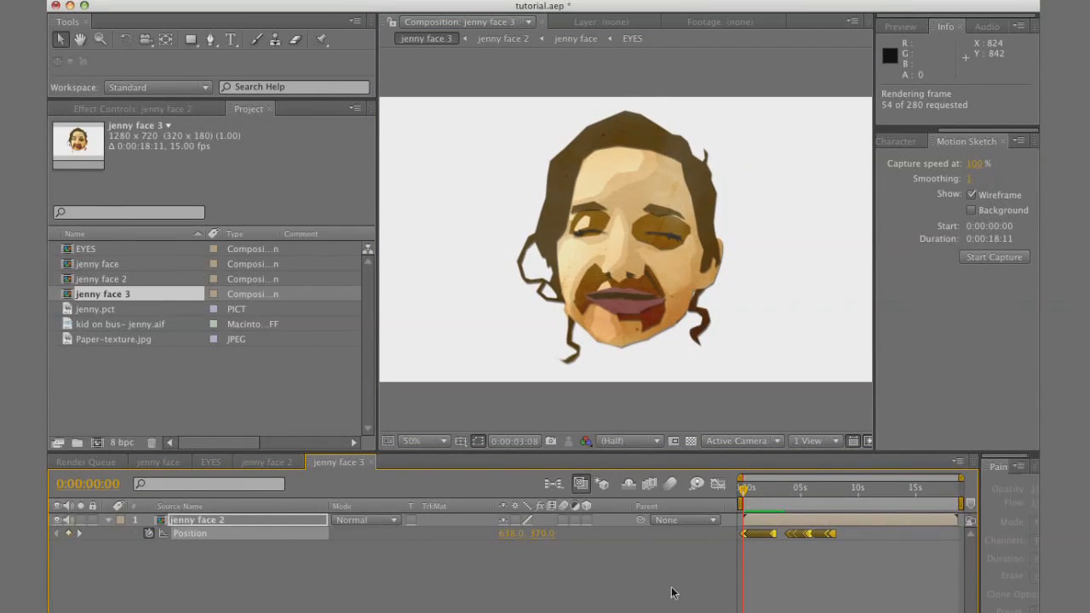
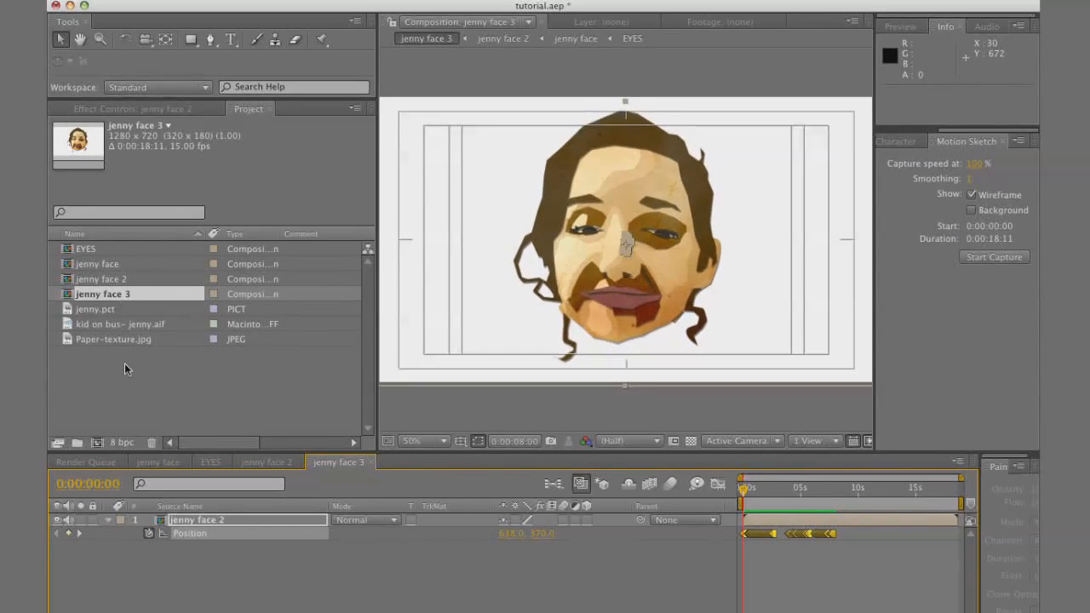
Place Paper-texture.jpg beneath the jenny face 2 layer and scale it up to fill the frame
drag(130, 342, 192, 549)
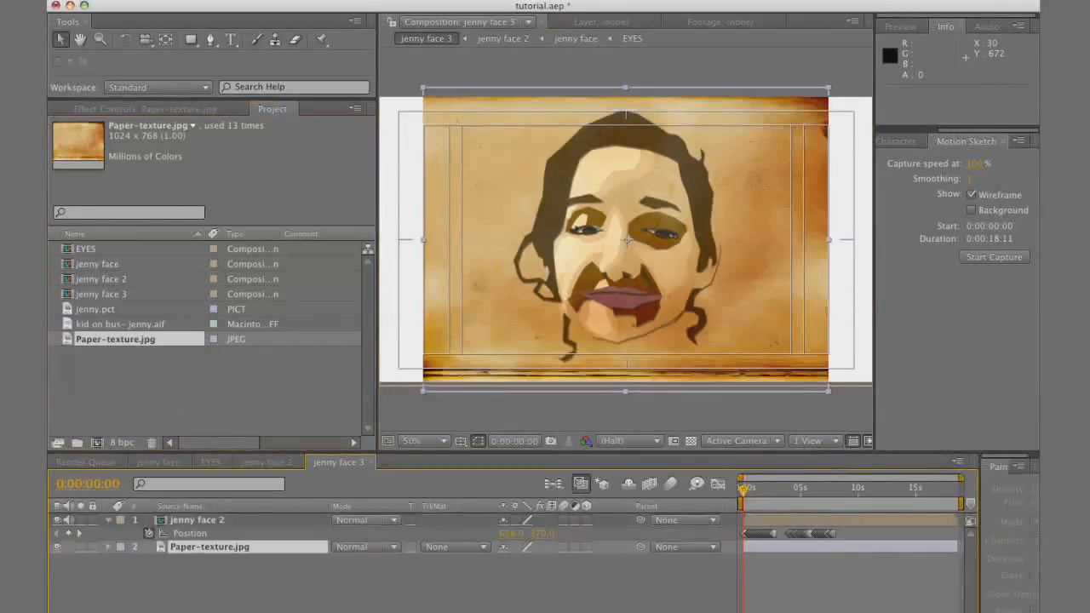
key(s)
click(503, 562)
drag(524, 563, 544, 564)
Apply Color Balance (HLS) to the paper texture layer and set its Hue to about 183° to make it blue
click(108, 548)
click(197, 547)
click(381, 1)
mouse_move(424, 126)
click(635, 289)
drag(227, 189, 230, 237)
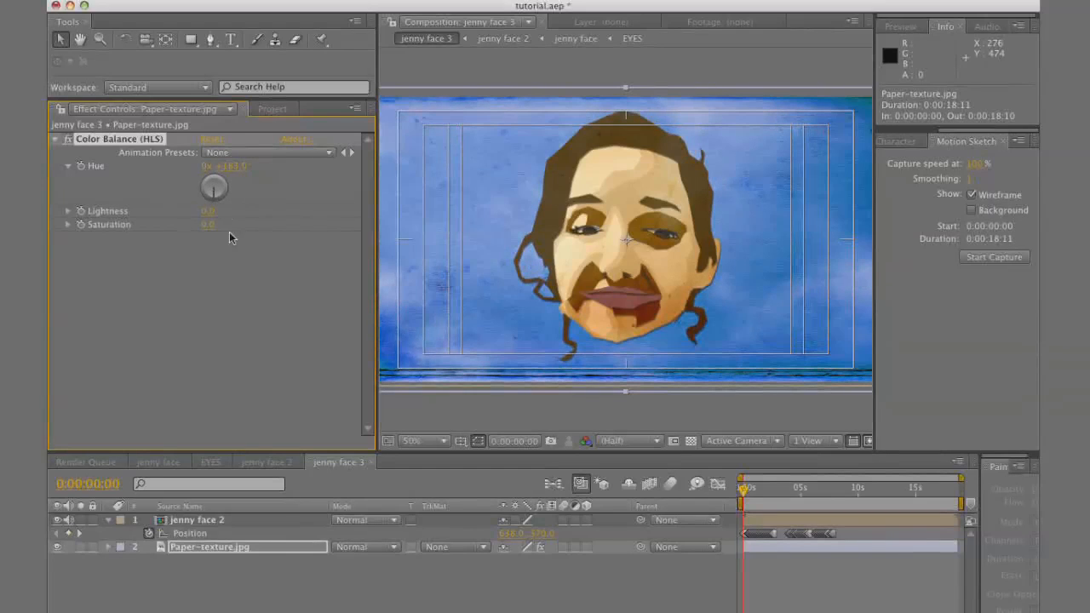
Shift the jenny face 2 layer sideways to an X position of about 891 and run a RAM preview
click(233, 526)
drag(511, 541, 709, 536)
key(KP_0)
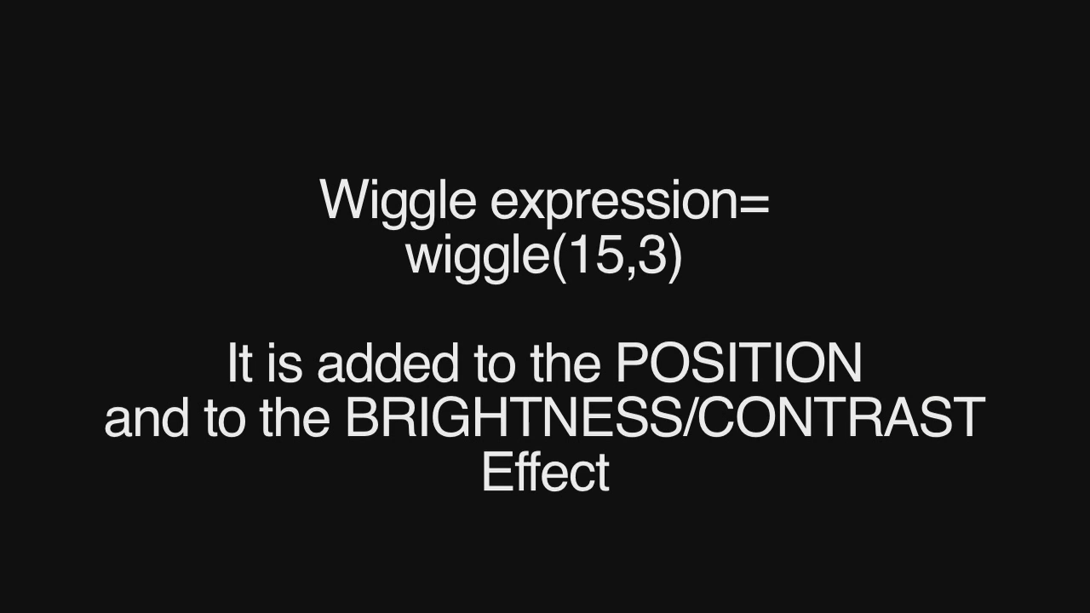
Add the expression wiggle(15,2) to the Position of the paper texture layer
text(ggle(15,2)
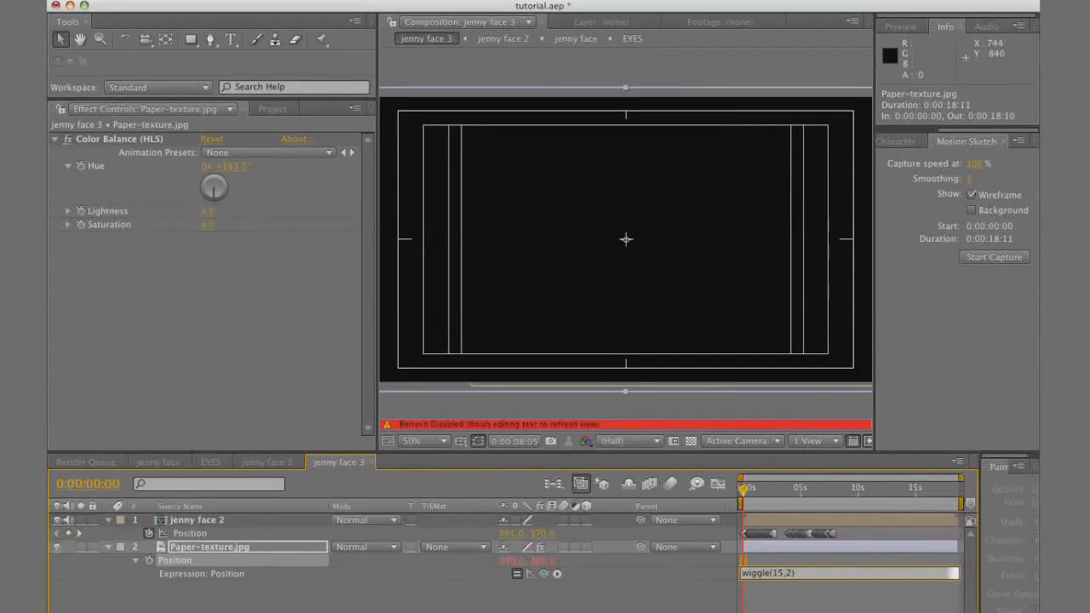
click(734, 608)
mouse_move(747, 494)
mouse_down()
mouse_move(769, 496)
mouse_move(740, 497)
mouse_up()
click(232, 550)
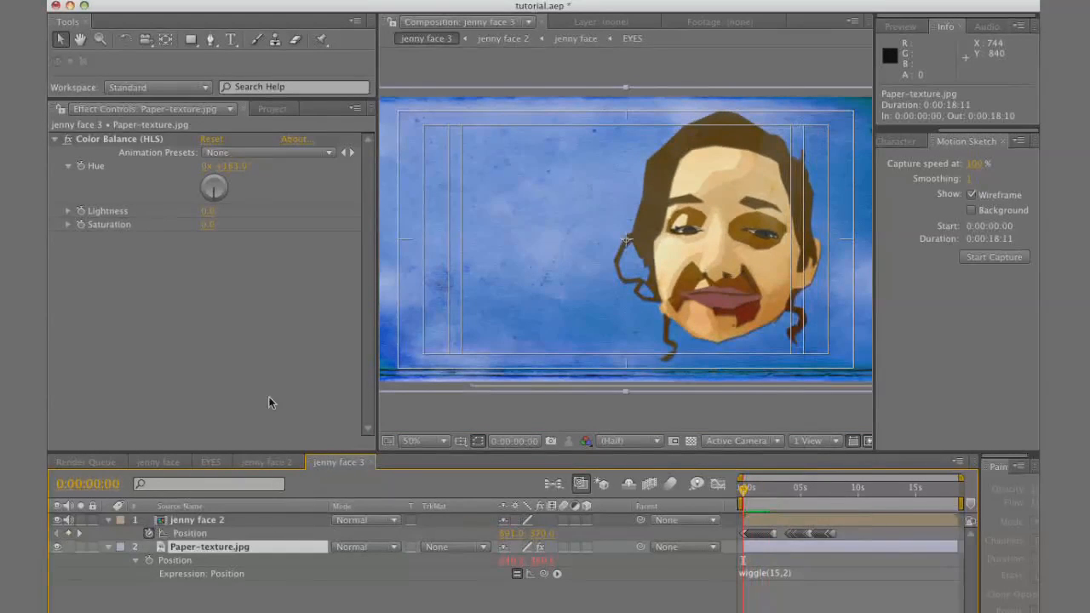
Add the expression wiggle(15,4) to the paper texture's Color Balance Lightness and preview the flickering background
alt+click(81, 211)
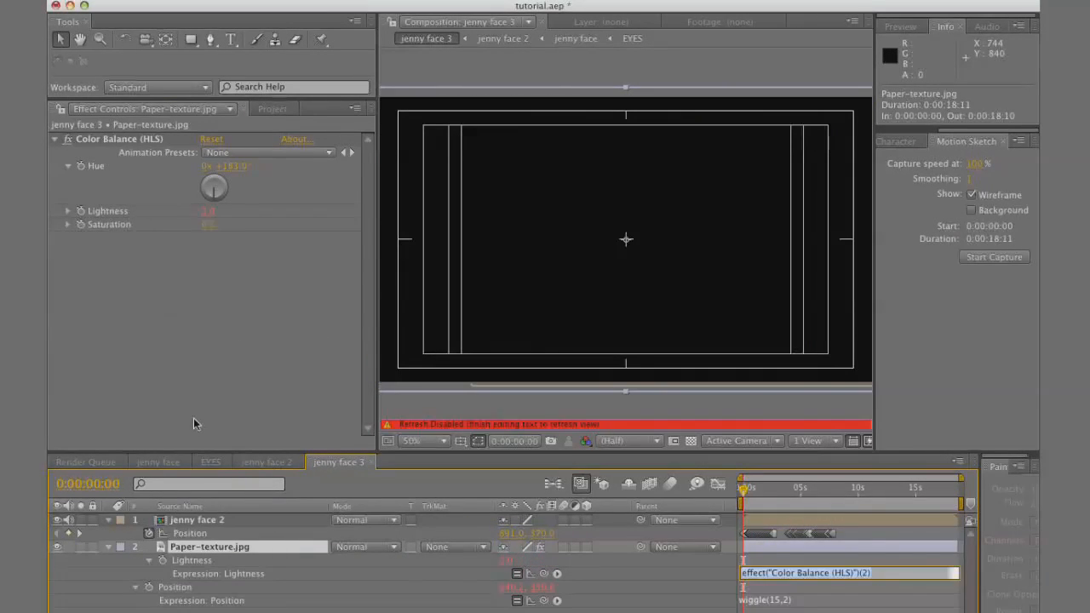
text(wiggle(15,4)
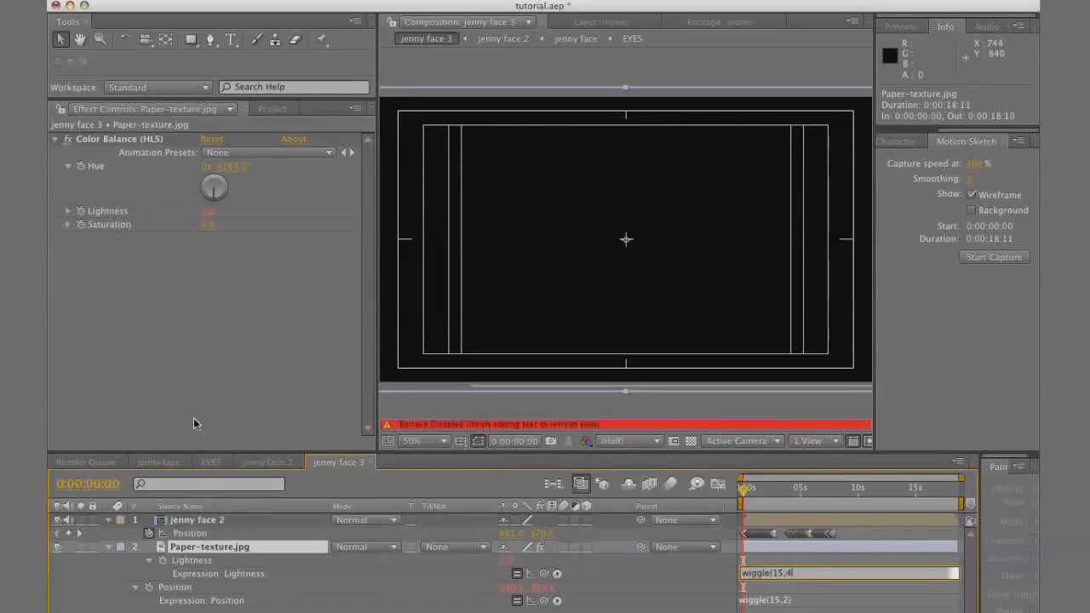
click(742, 515)
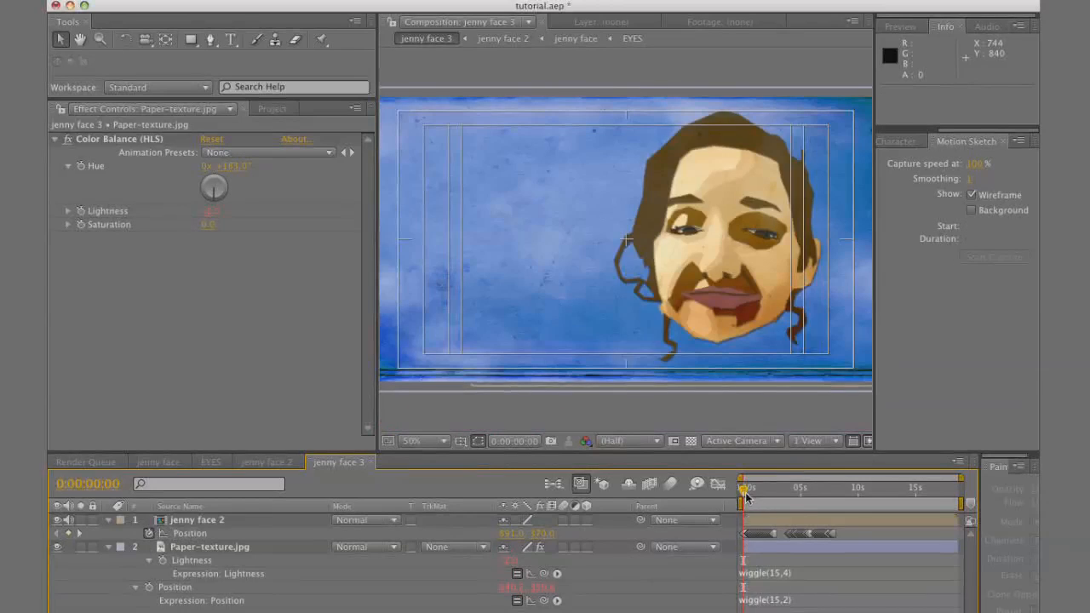
key(KP_0)
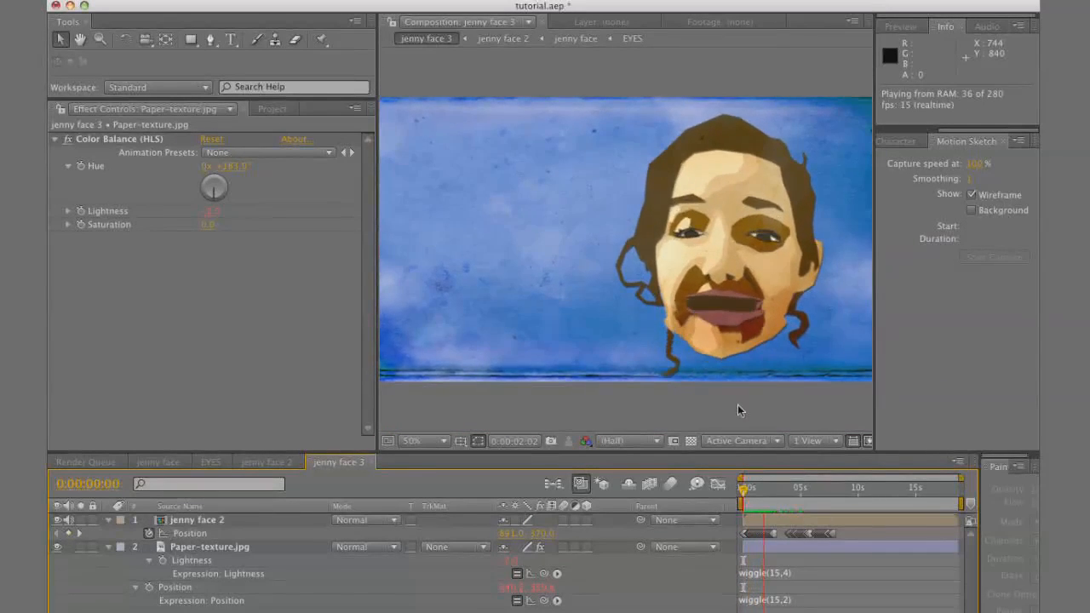
key(space)
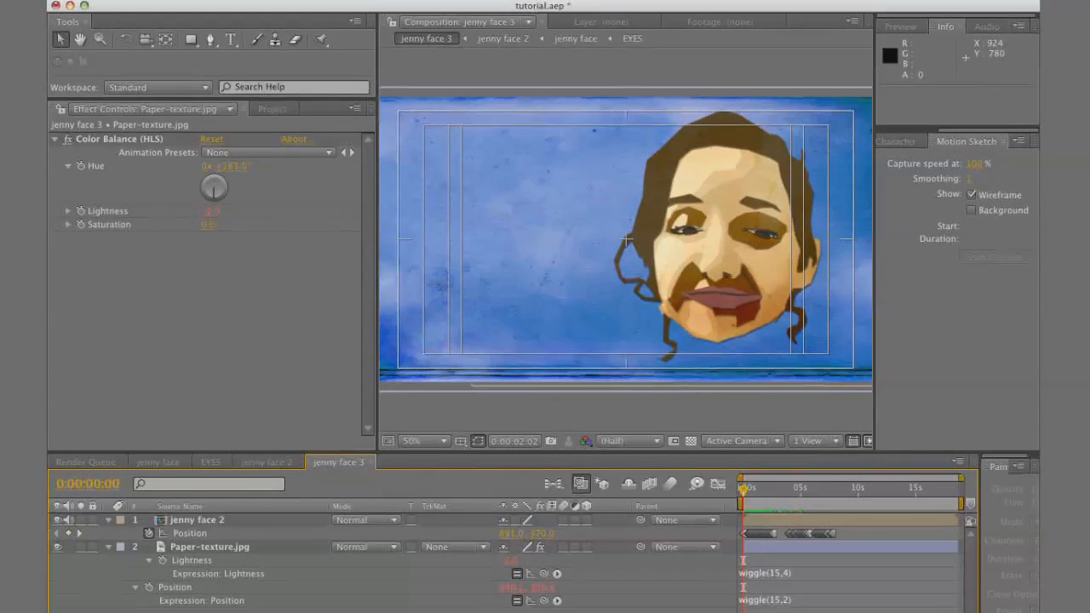
Duplicate the paper texture layer and draw a blocky letter H mask on the copy with the Pen tool
click(226, 552)
key(ctrl+d)
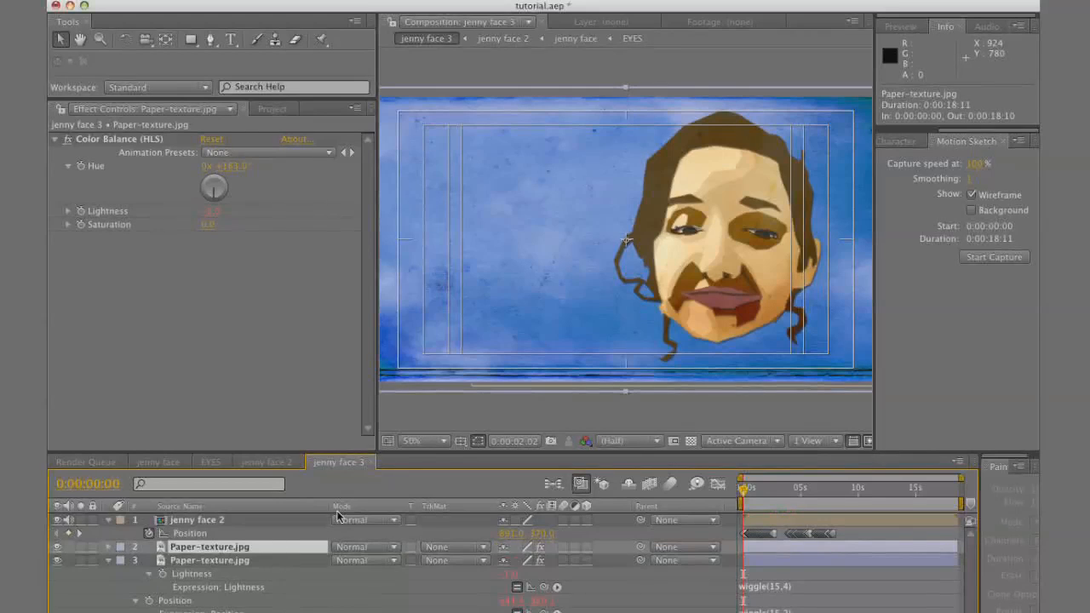
click(231, 41)
click(211, 41)
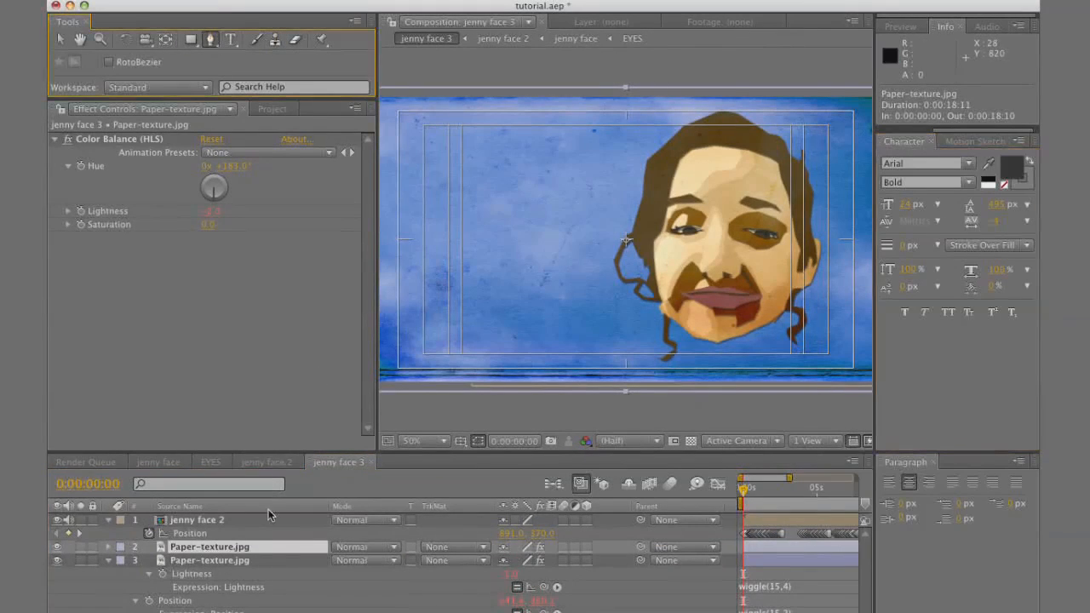
click(456, 190)
click(441, 141)
click(461, 135)
click(463, 168)
click(487, 159)
click(482, 134)
click(508, 130)
click(510, 178)
click(492, 183)
click(488, 168)
click(468, 175)
click(470, 192)
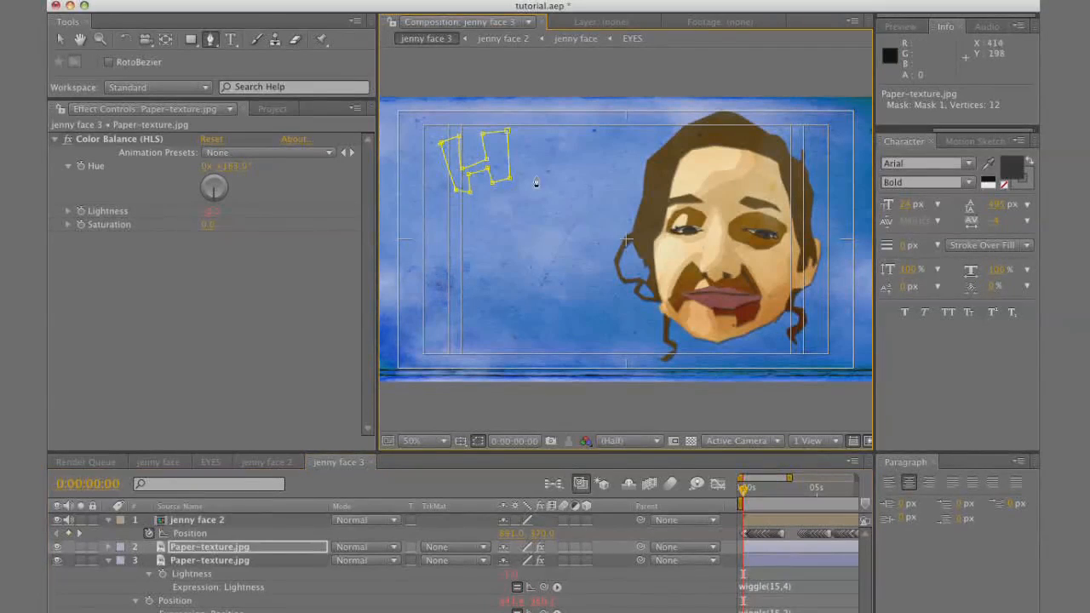
Draw cut-out masks for E, Y and an exclamation mark beside the H to spell HEY!
click(541, 166)
click(540, 178)
click(530, 179)
click(530, 193)
click(548, 190)
click(542, 203)
click(519, 193)
click(521, 182)
click(577, 163)
click(595, 140)
click(618, 145)
click(592, 169)
click(589, 195)
click(565, 197)
click(567, 169)
click(609, 199)
click(609, 199)
click(617, 170)
click(630, 131)
click(656, 135)
click(632, 176)
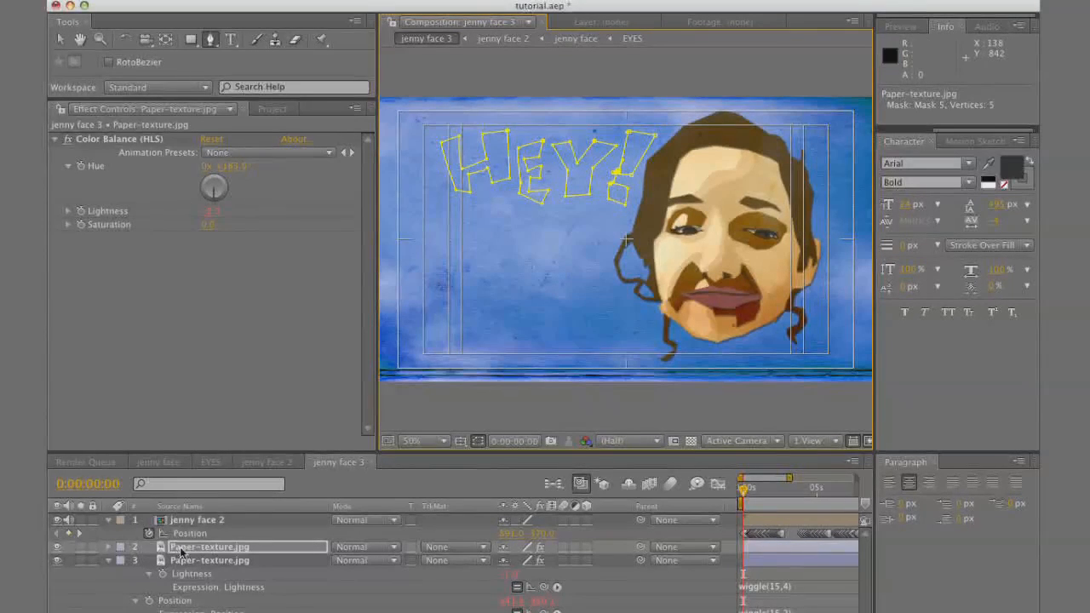
Check the masks on the lettered paper texture layer and give it a Drop Shadow layer style
click(209, 549)
key(m)
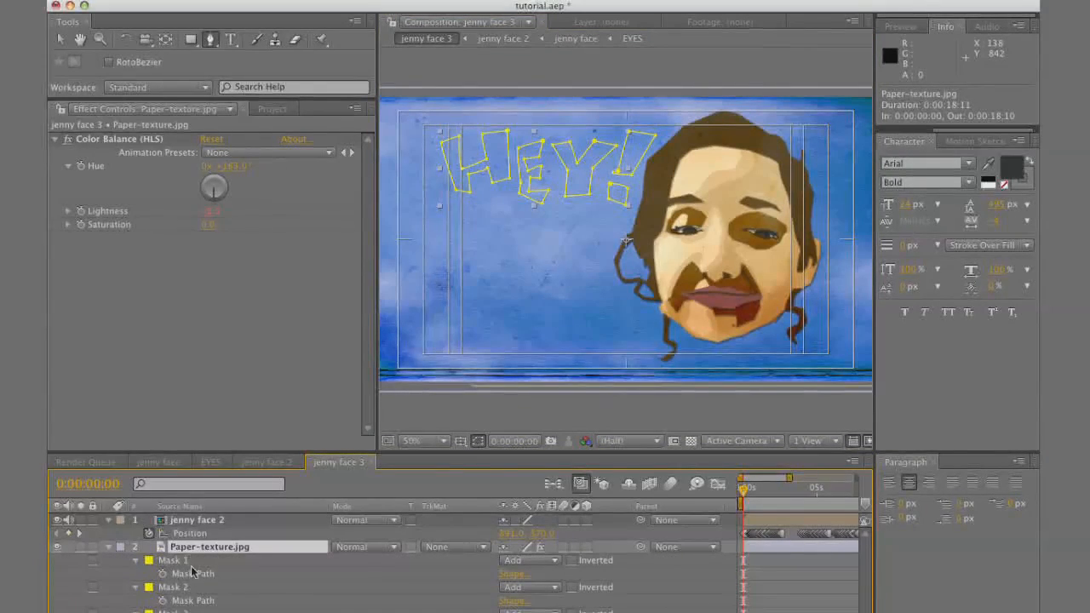
click(110, 548)
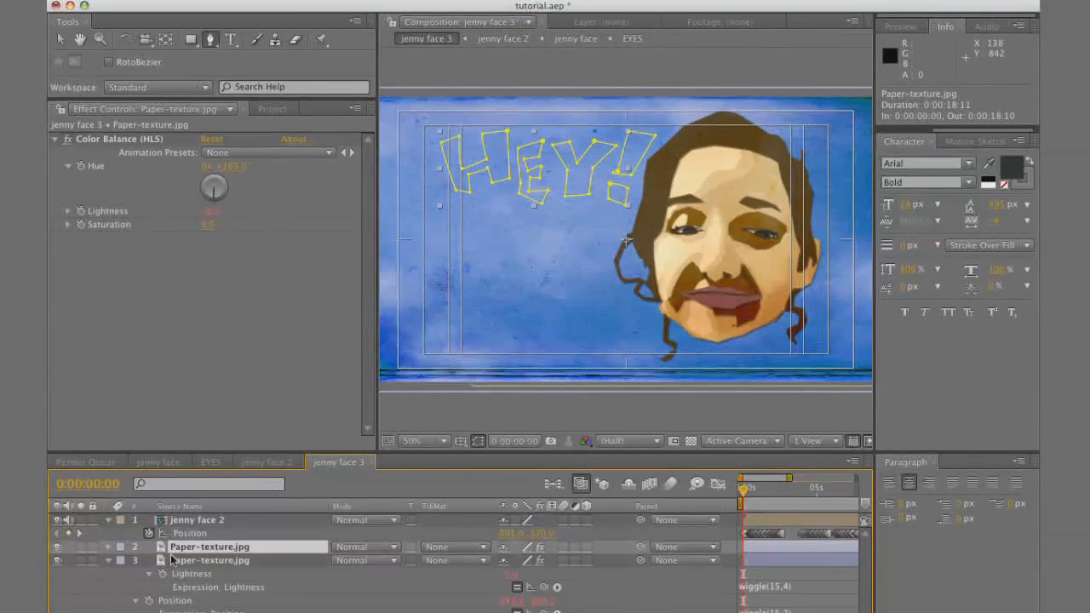
right_click(229, 551)
mouse_move(369, 472)
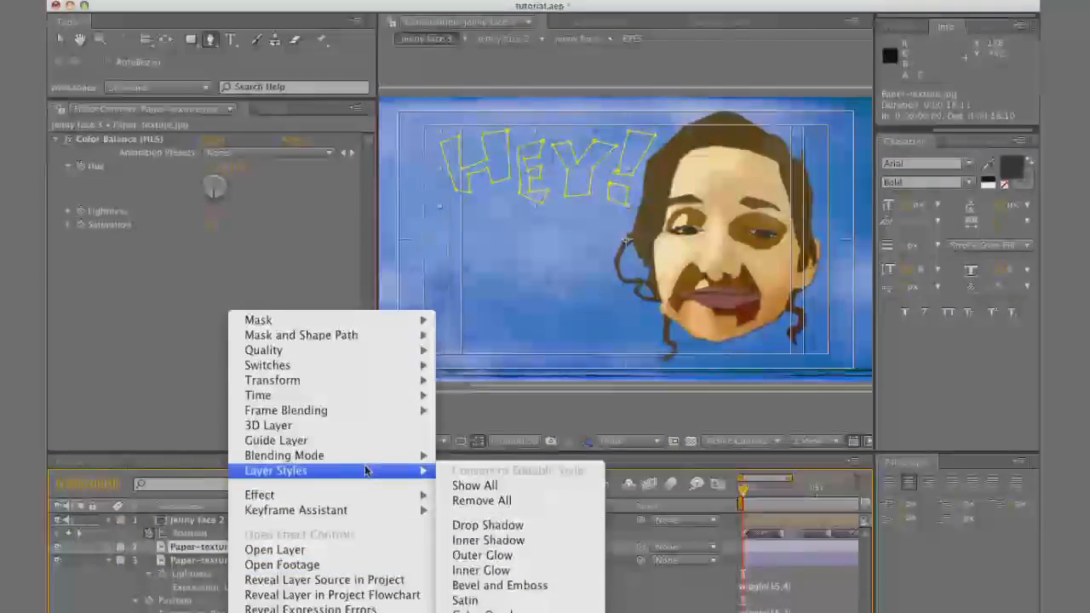
click(490, 529)
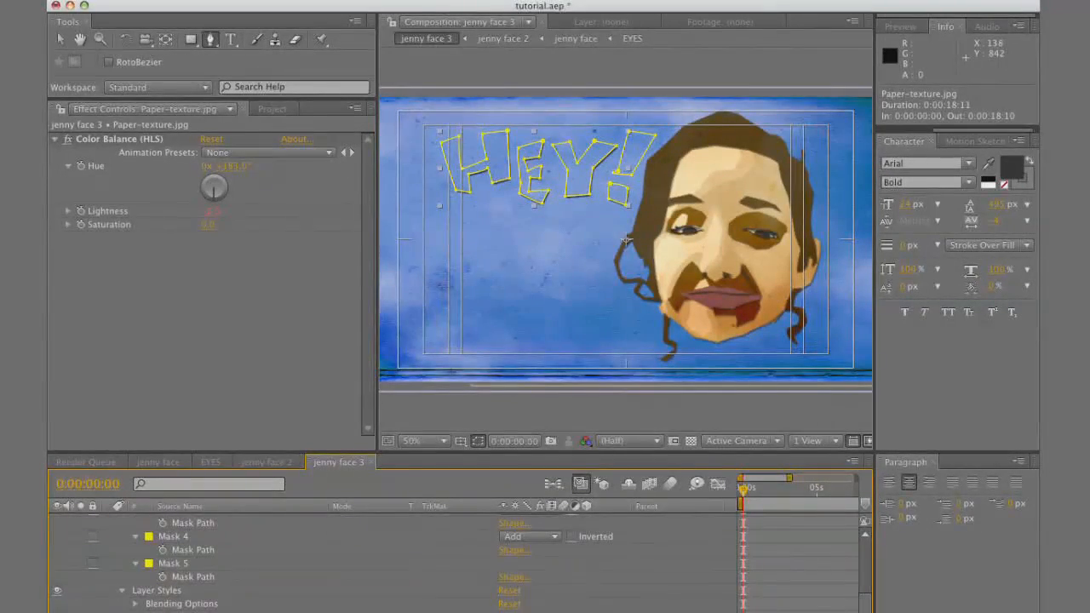
Scrub through the first seconds of the FINAL composition to examine the cut-out lettering beside the head
click(765, 605)
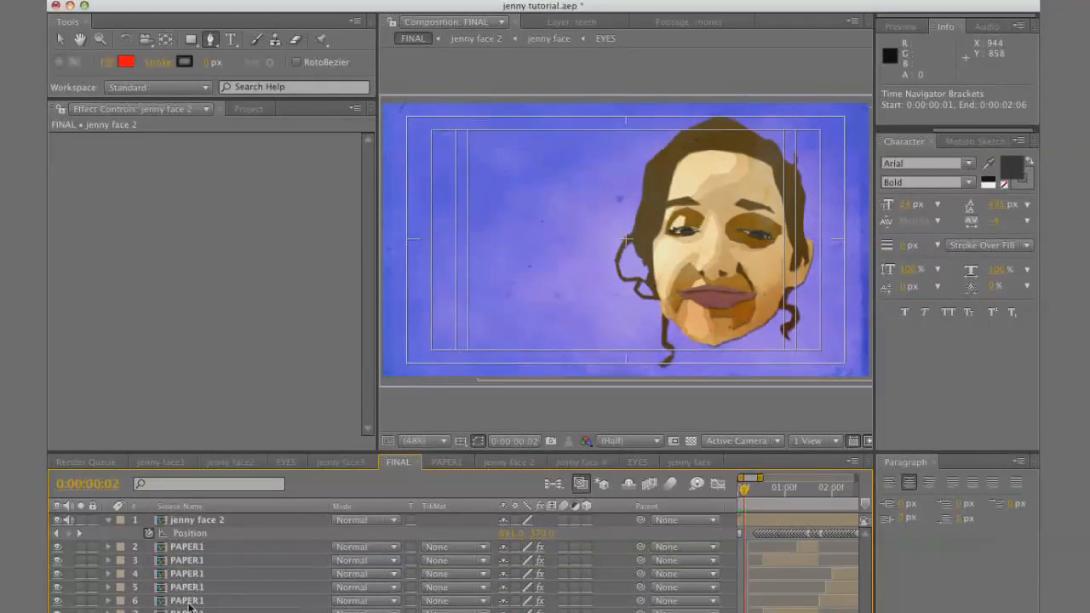
drag(760, 498, 835, 511)
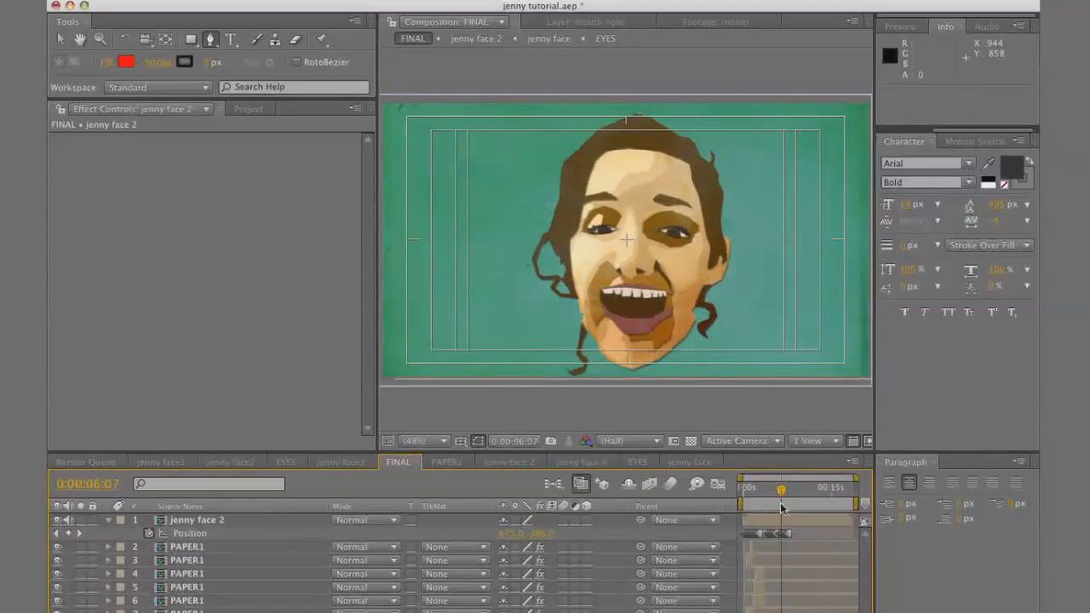
drag(782, 509, 781, 509)
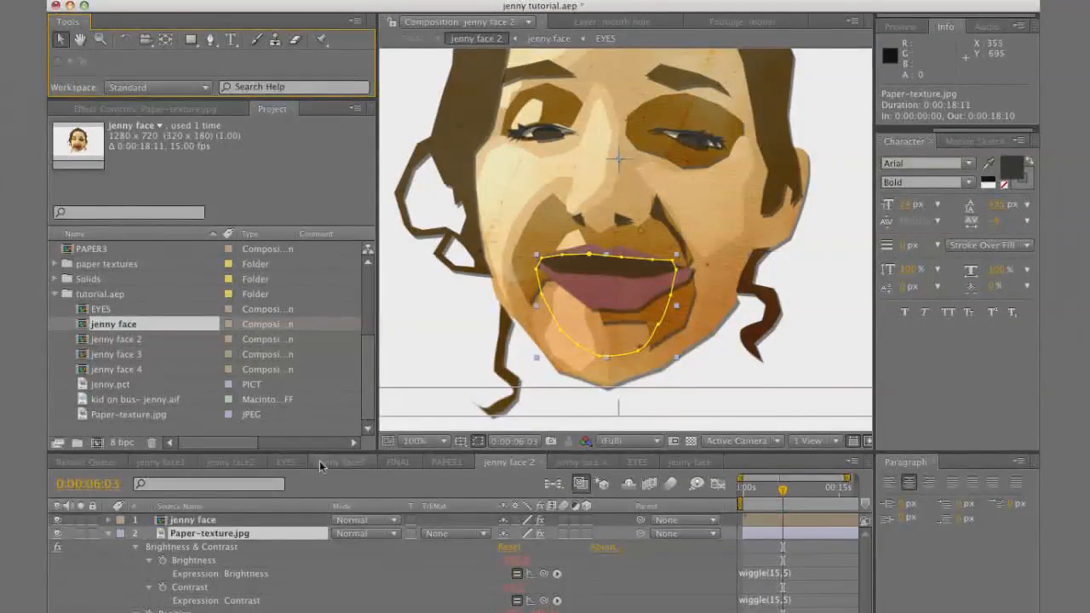
Duplicate the mouth hole's paper texture layer, name the copy teeth and start it at 0:00:06:03
key(super+d)
key(Return)
text(teeth)
key(Return)
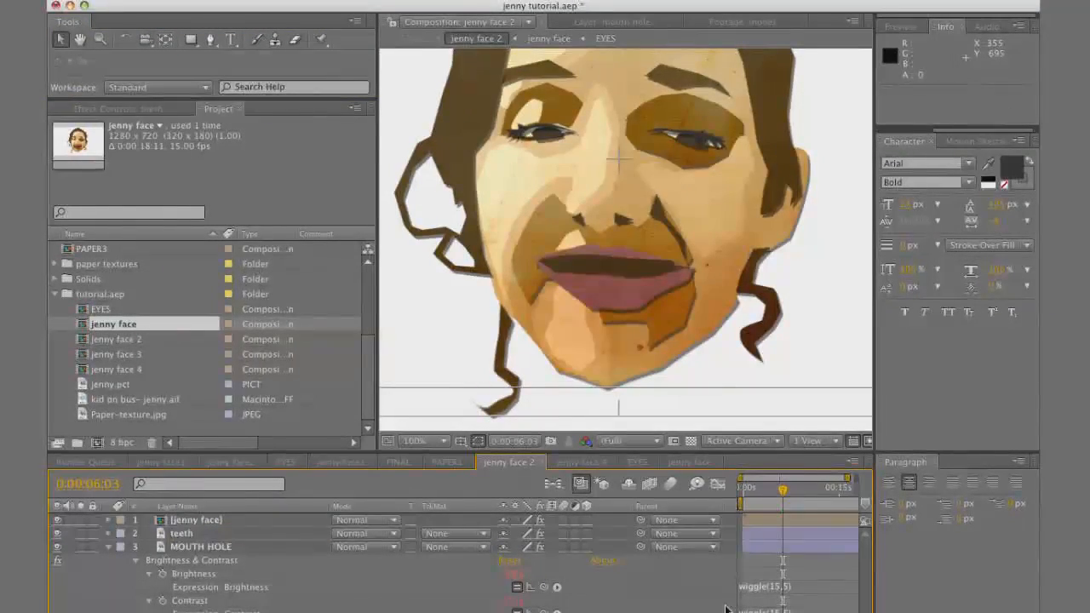
click(743, 535)
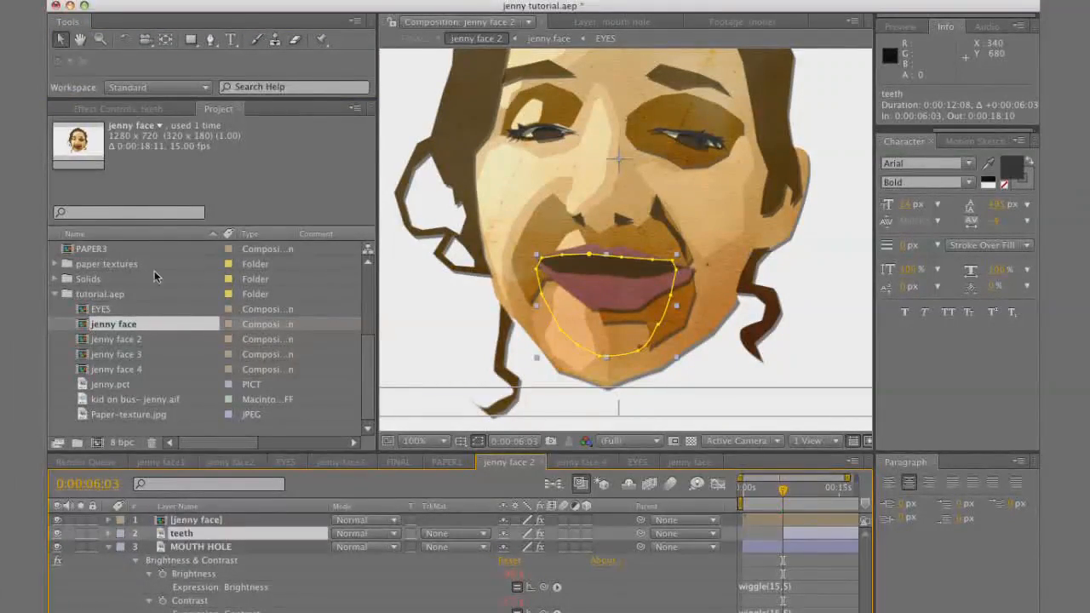
Raise the teeth layer's Brightness effect to about 100
click(164, 112)
drag(217, 173, 545, 264)
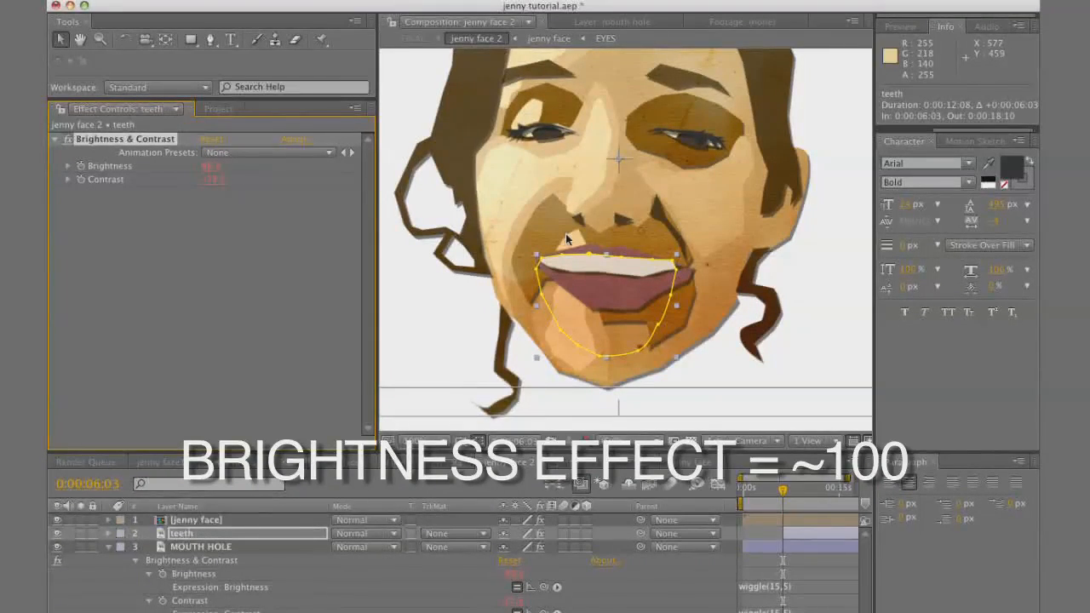
Reshape the teeth layer's mask with the Pen tool into a row of separate upper teeth below the lip
scroll(611, 292, up, 1)
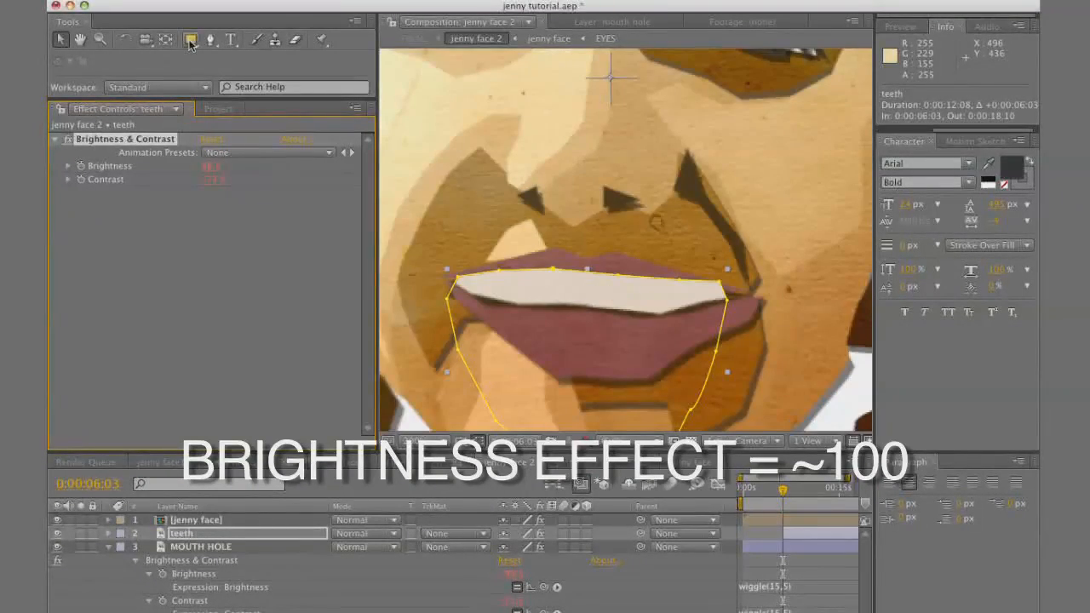
key(g)
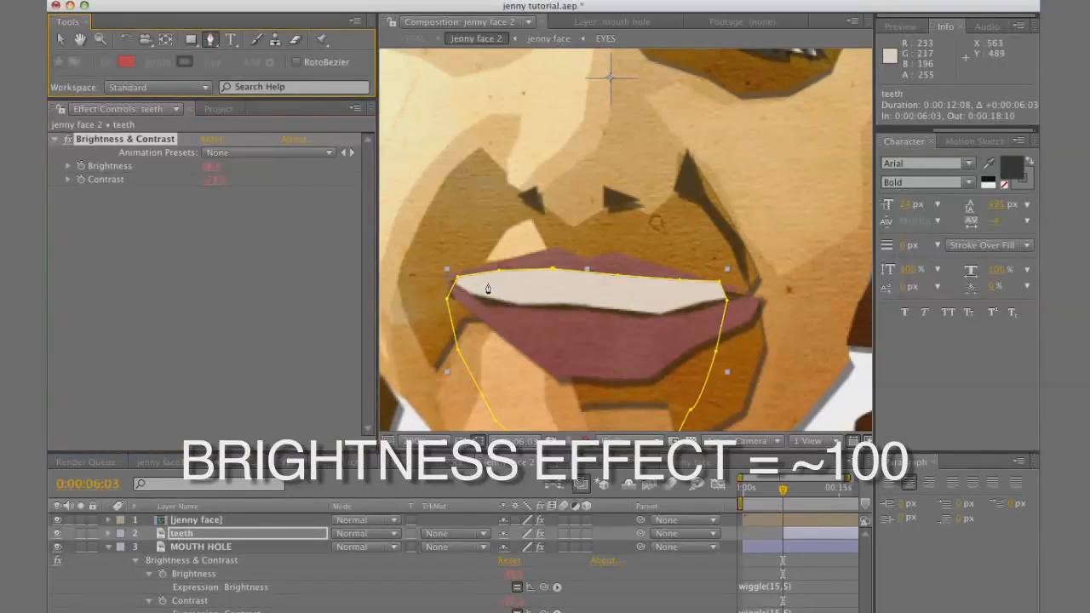
drag(447, 299, 469, 294)
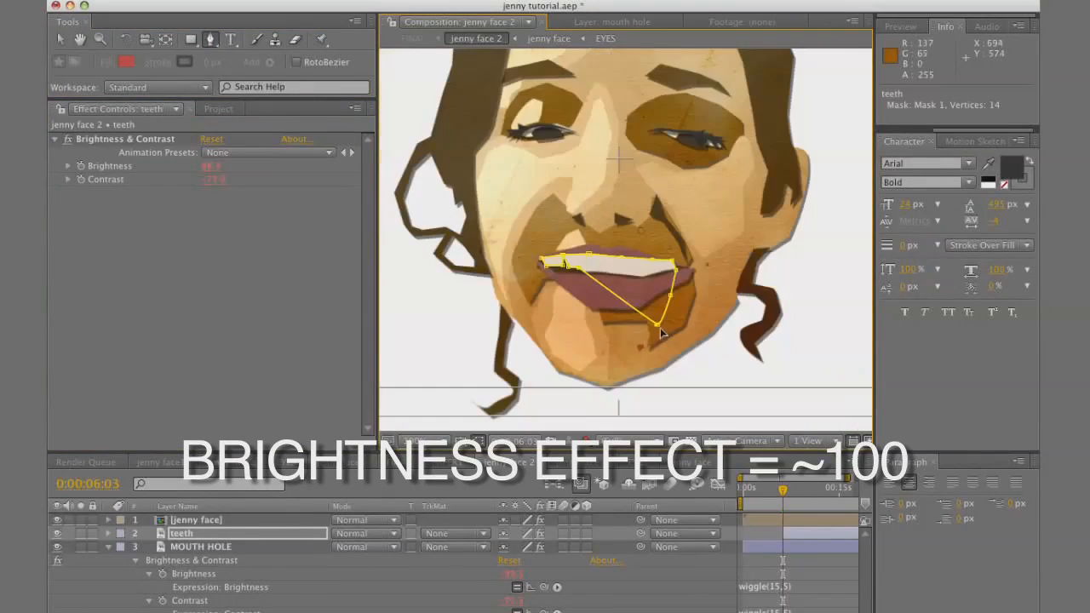
drag(662, 332, 672, 275)
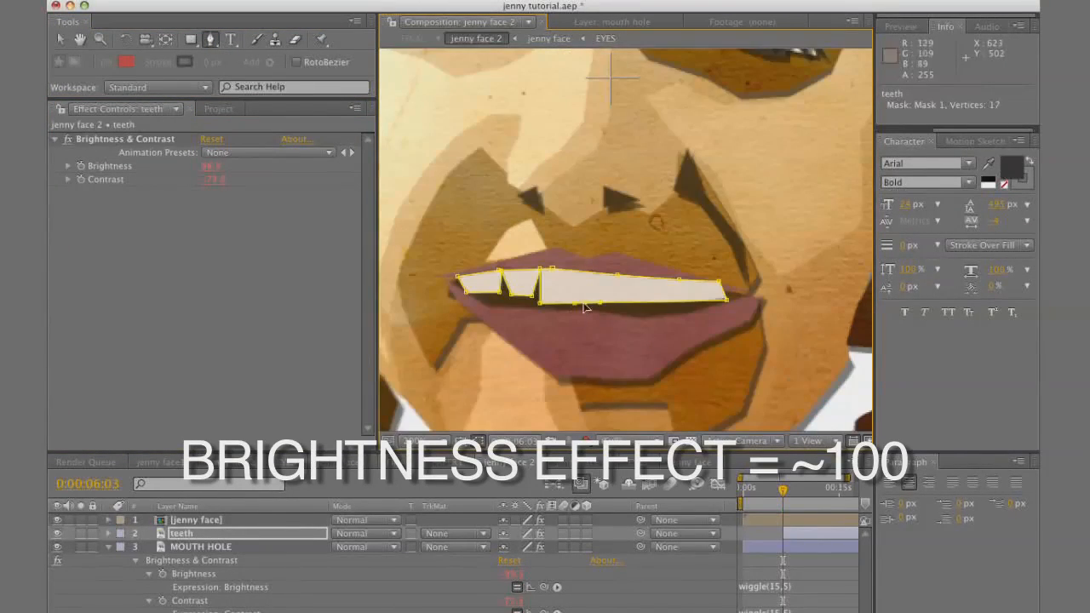
drag(585, 303, 582, 273)
drag(600, 302, 694, 283)
click(617, 305)
click(630, 305)
click(642, 305)
click(660, 309)
click(668, 308)
click(678, 308)
click(688, 306)
click(700, 304)
click(708, 303)
mouse_move(708, 304)
mouse_down()
mouse_move(697, 307)
mouse_move(713, 287)
mouse_move(714, 302)
mouse_up()
click(706, 304)
click(712, 302)
click(719, 300)
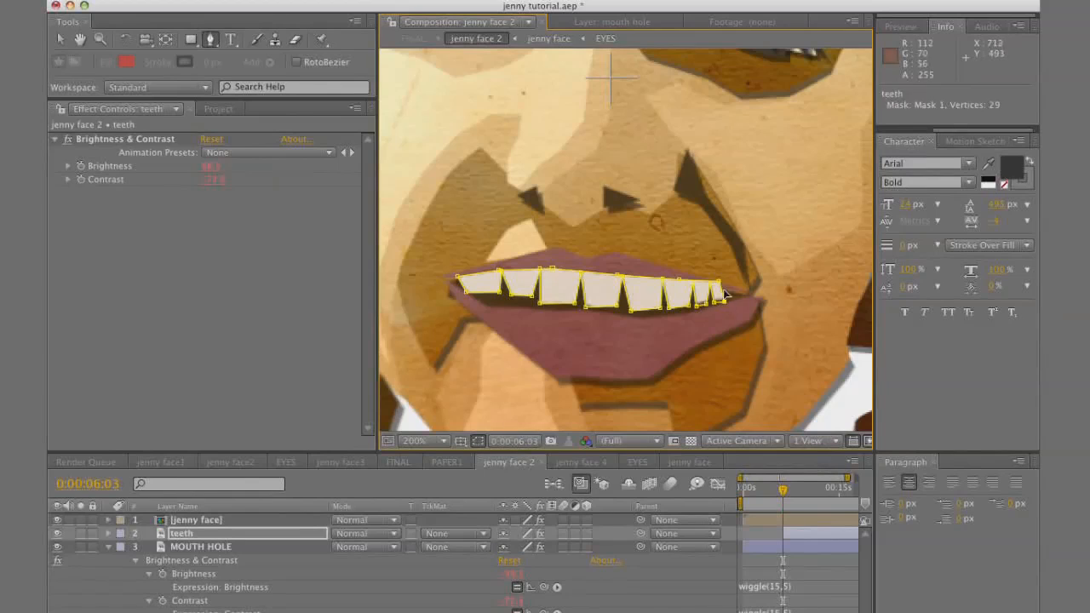
click(786, 507)
key(comma)
key(comma)
scroll(615, 348, up, 1)
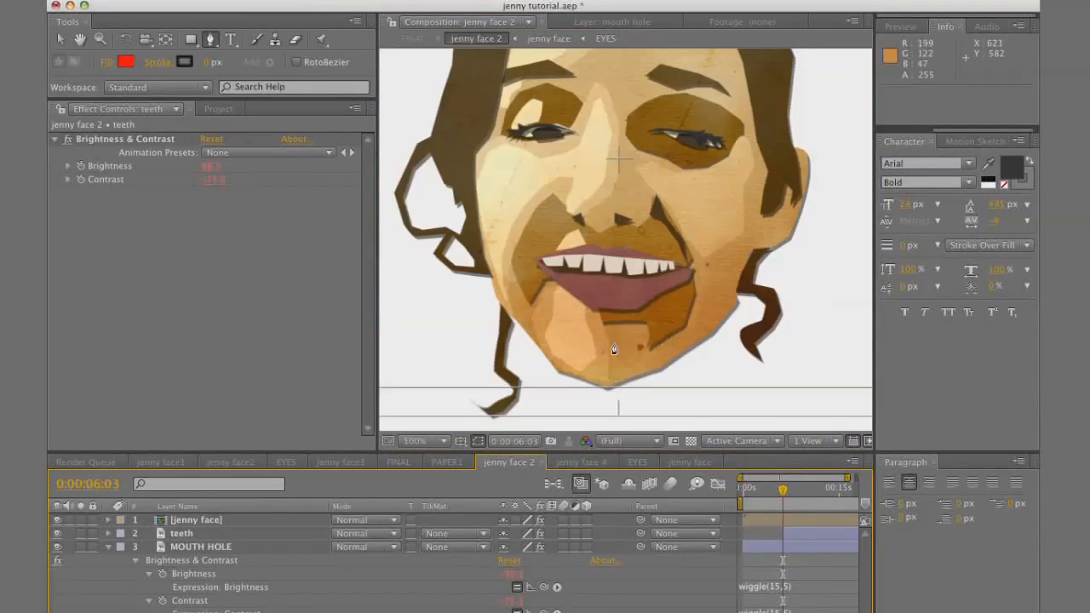
Preview the FINAL composition around 0:00:06:03 to check how the teeth appear in the mouth
click(401, 465)
key(space)
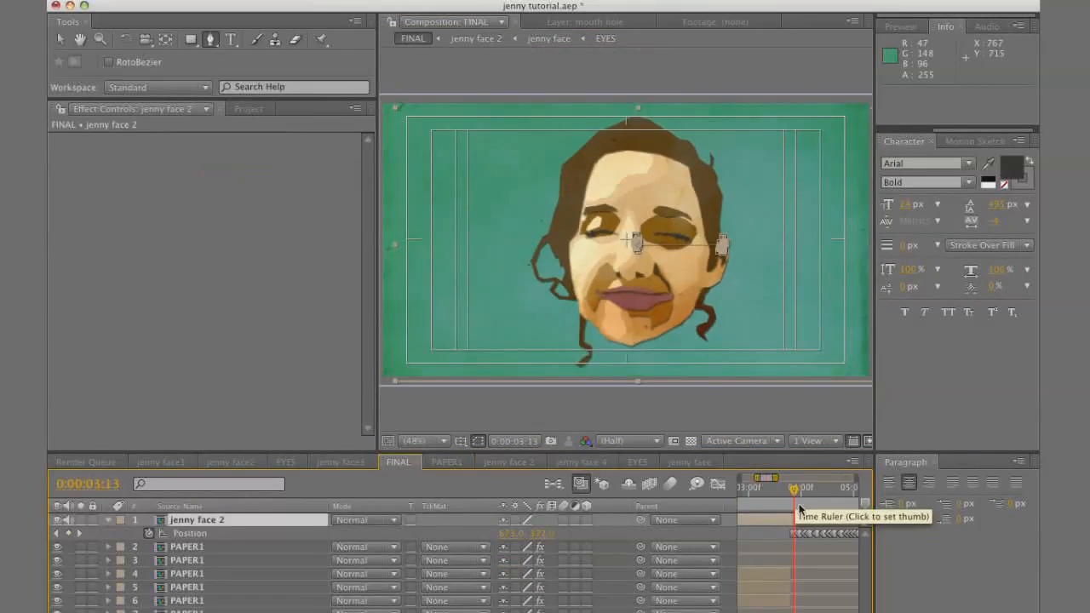
key(space)
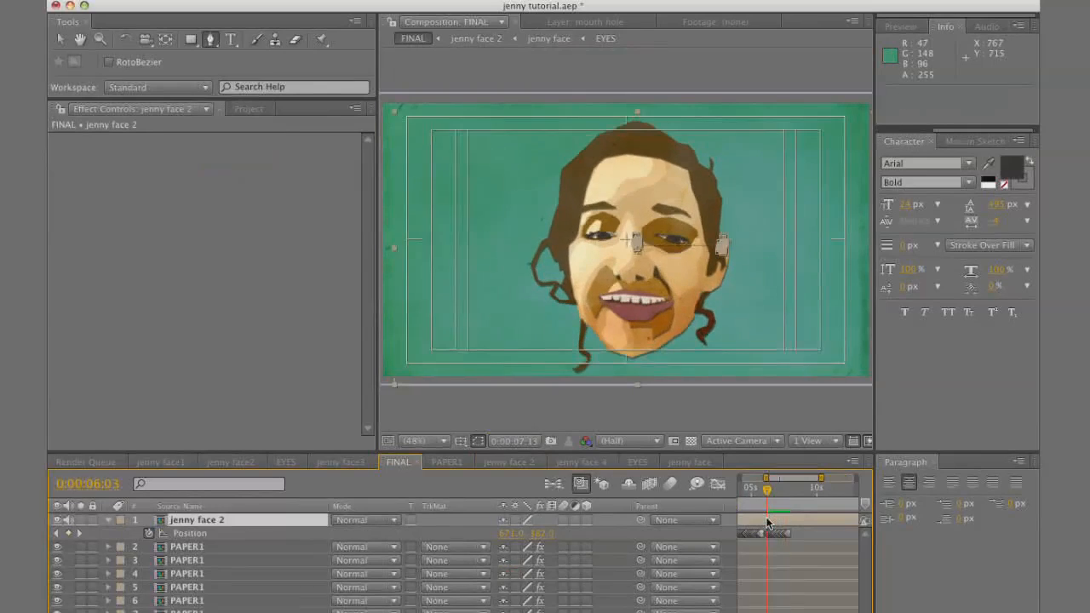
drag(832, 581, 864, 569)
click(824, 534)
Find 0:00:06:05 in FINAL and trim the teeth layer in jenny face 2 to start there
drag(757, 500, 781, 508)
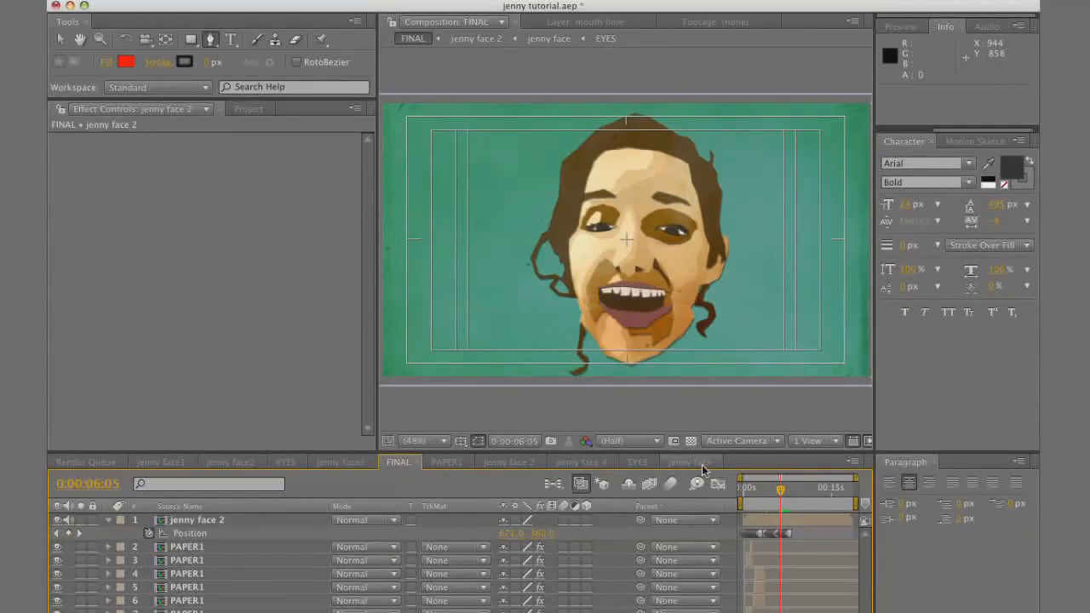
double_click(811, 520)
double_click(786, 538)
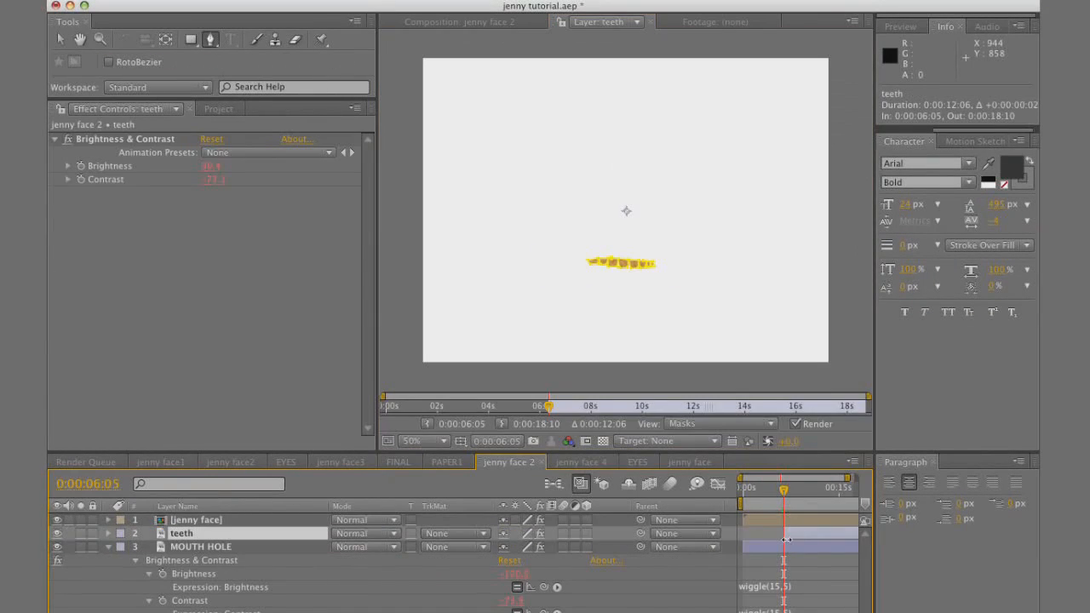
Return to the FINAL composition, scrub back over the mouth movement and go to the first frame
click(402, 462)
mouse_move(783, 488)
mouse_down()
mouse_move(746, 493)
mouse_move(765, 498)
mouse_up()
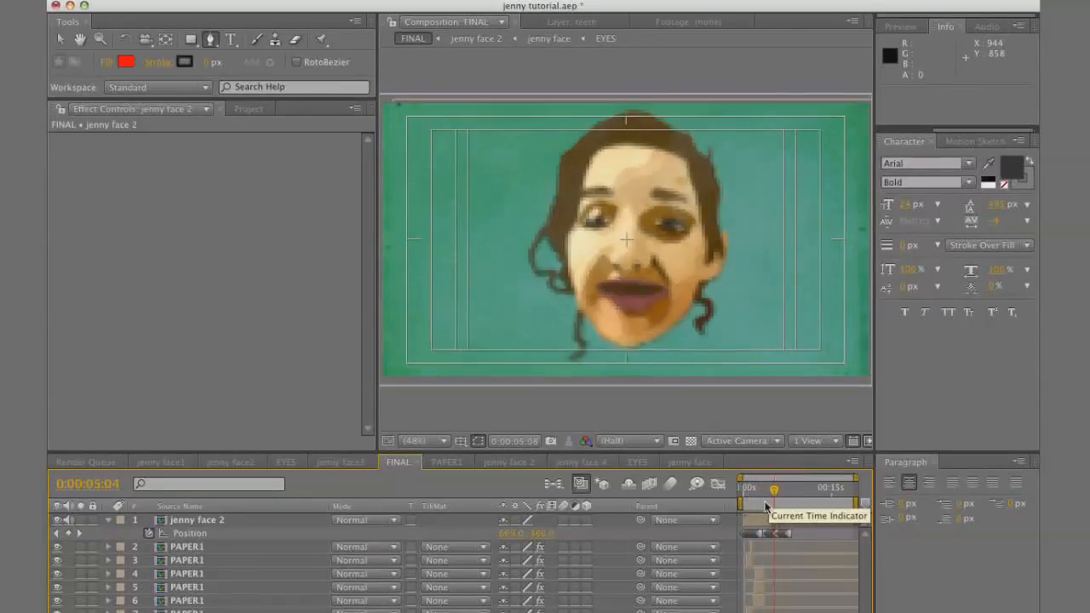
key(Home)
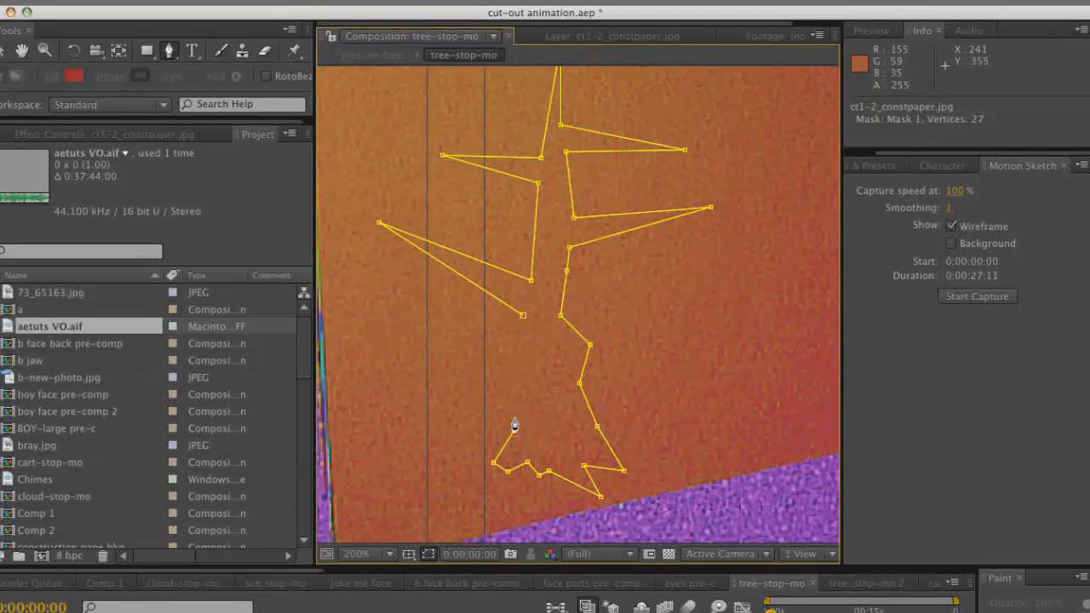
Finish the tree trunk mask's inner edge on the construction paper layer in tree-stop-mo and close the path
click(524, 376)
click(529, 353)
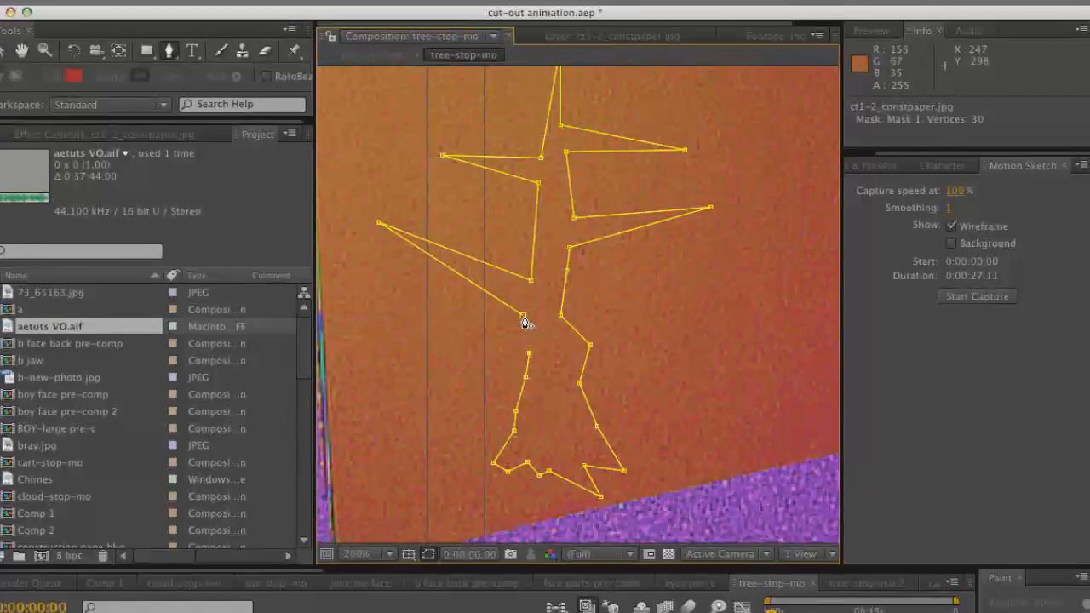
click(523, 316)
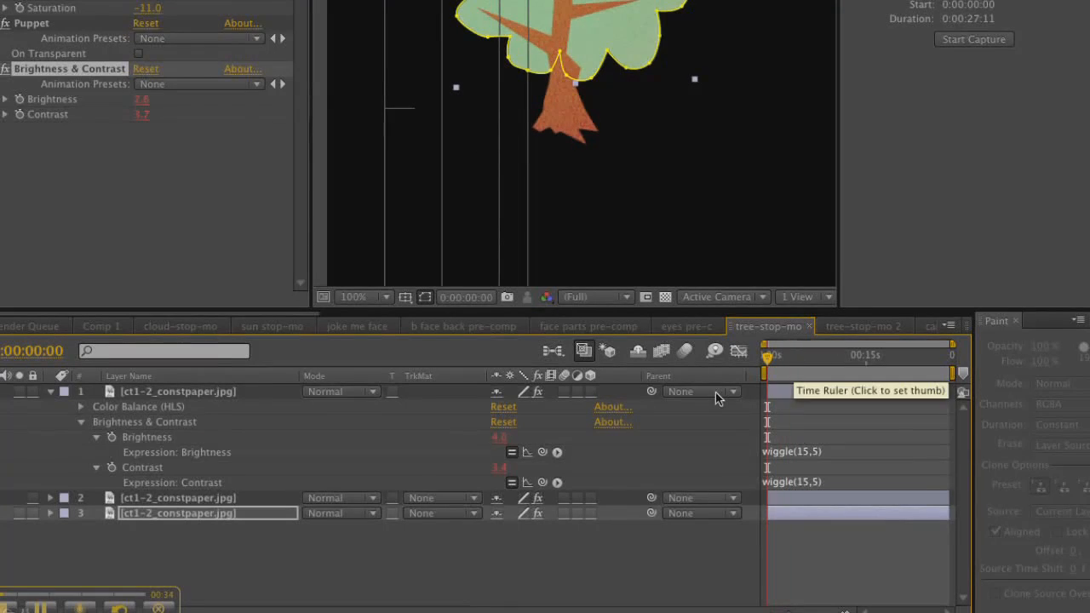
click(697, 533)
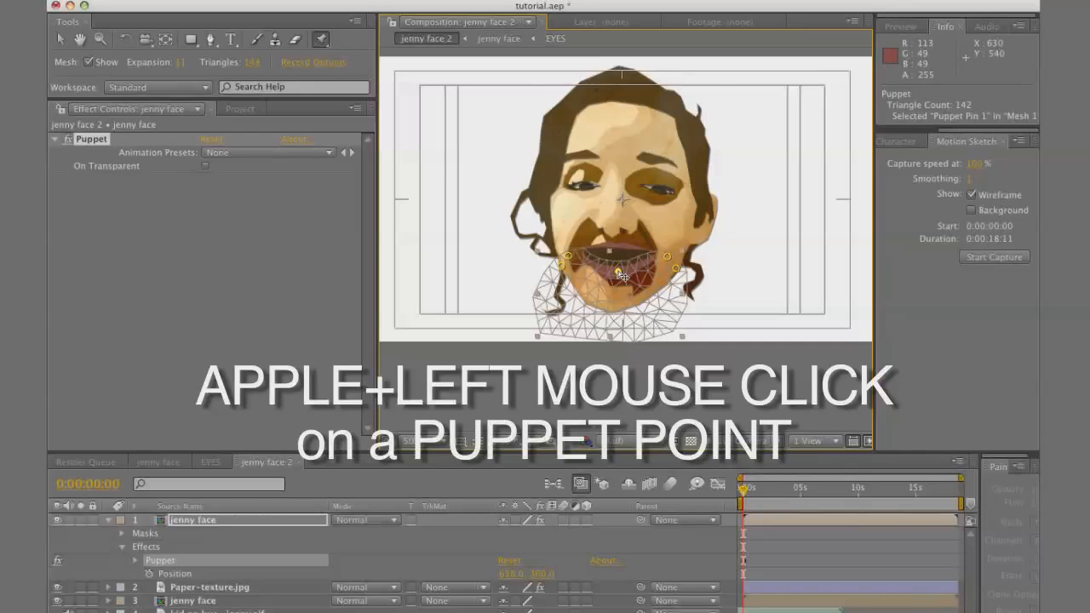
Record puppet motion for the lower-lip pin on the jaw layer in jenny face 2, moving it slightly down and up
mouse_move(623, 275)
mouse_down()
mouse_move(624, 260)
mouse_move(622, 281)
mouse_up()
mouse_move(620, 274)
mouse_down()
mouse_move(619, 286)
mouse_move(627, 262)
mouse_move(623, 271)
mouse_up()
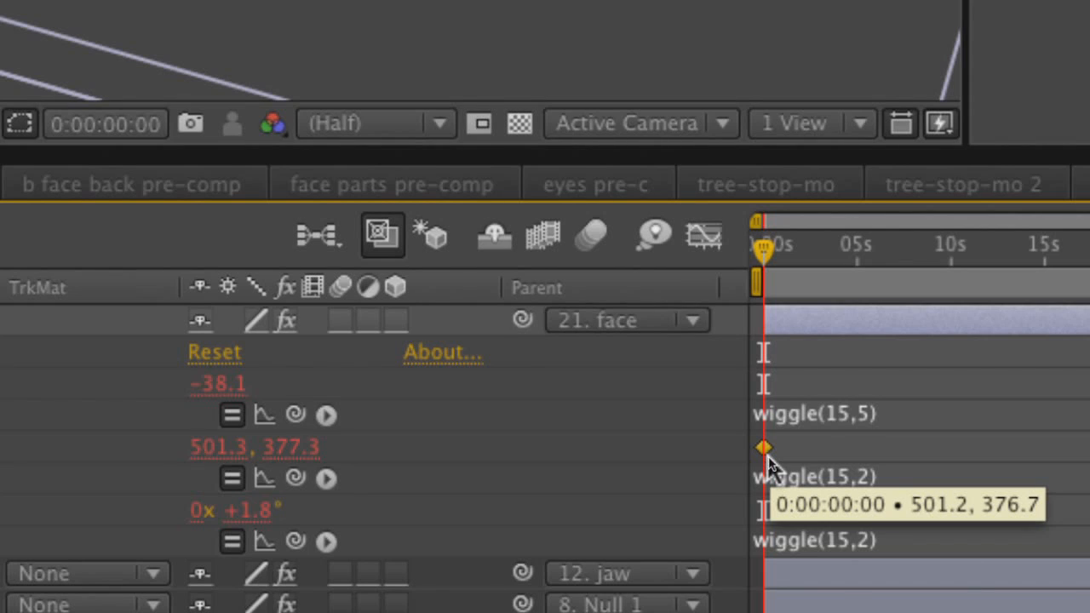
Toggle the position keyframe at 0:00:00:00 on the layer parented to face as a hold keyframe
right_click(764, 449)
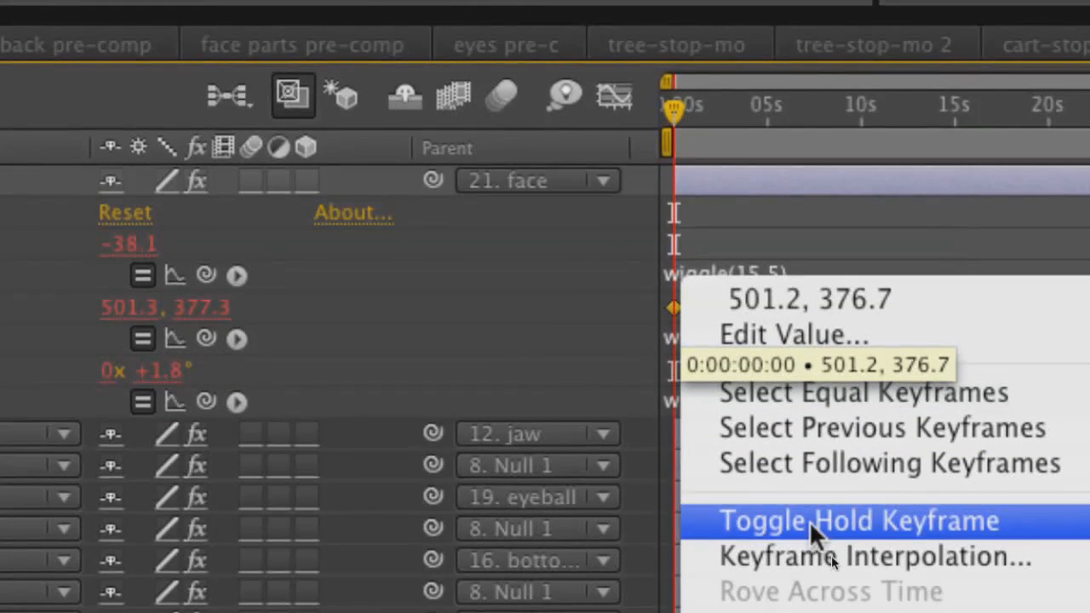
click(809, 521)
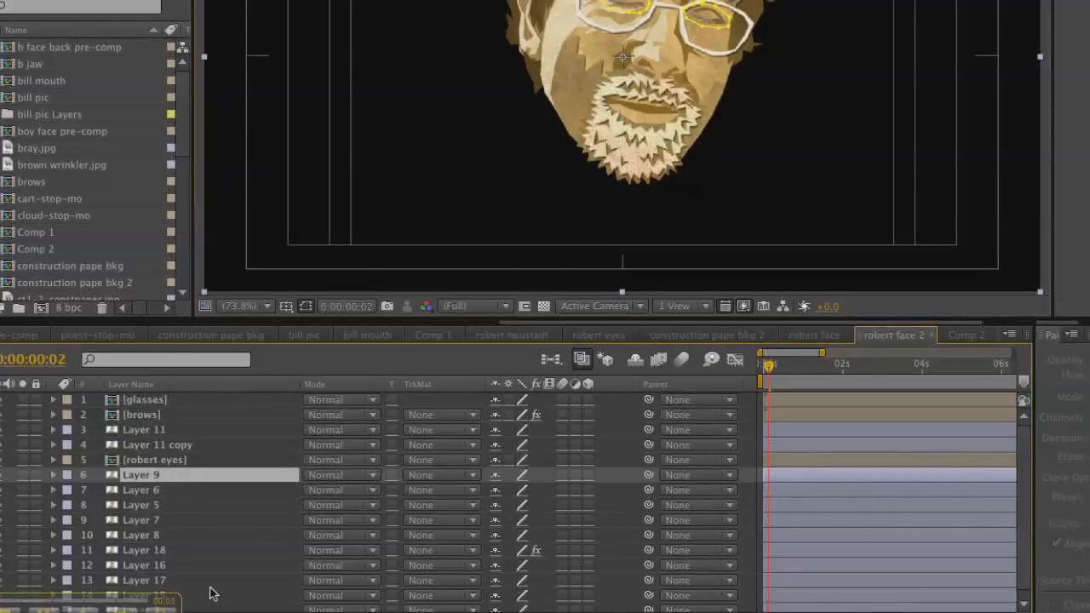
Pre-compose Layer 9 through Layer 17 in robert face 2 into a new composition named HIS FACE UPPER
shift+click(210, 586)
key(ctrl+shift+c)
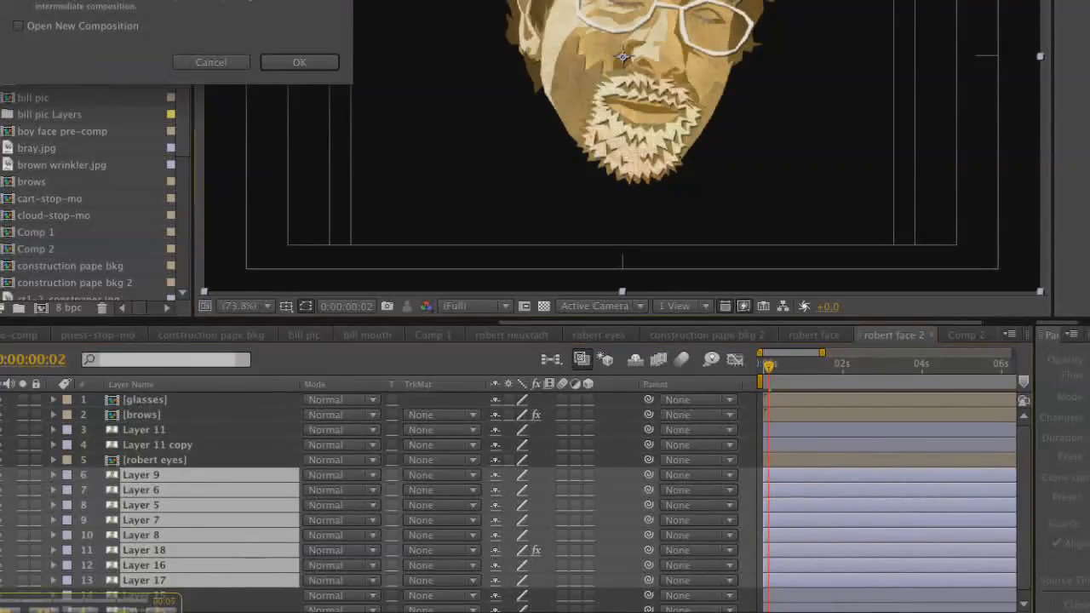
drag(127, 0, 415, 143)
text(HIS FACE)
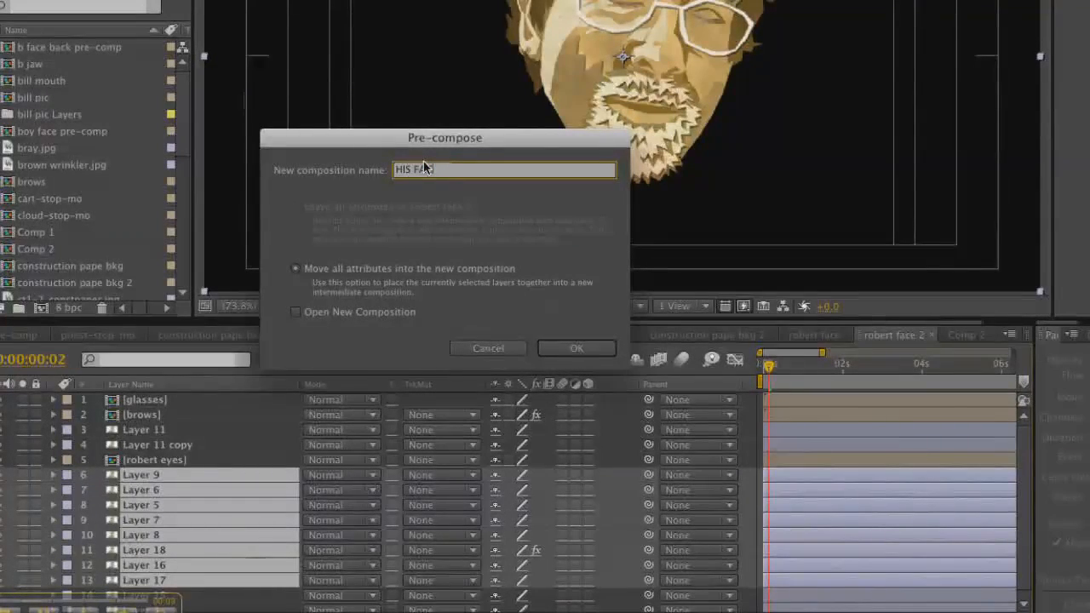
text( UPPER)
key(Return)
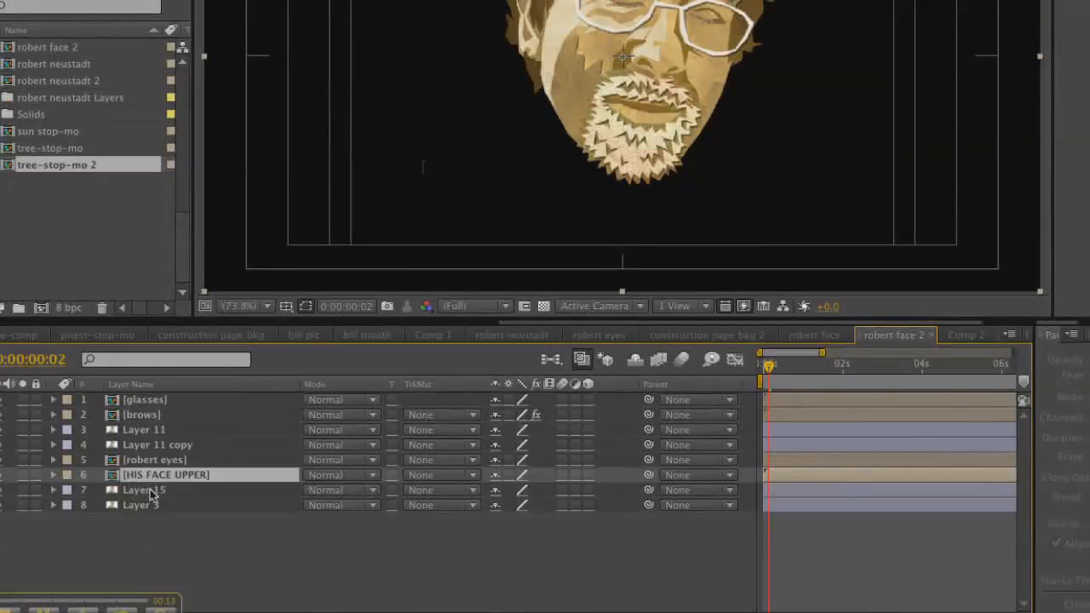